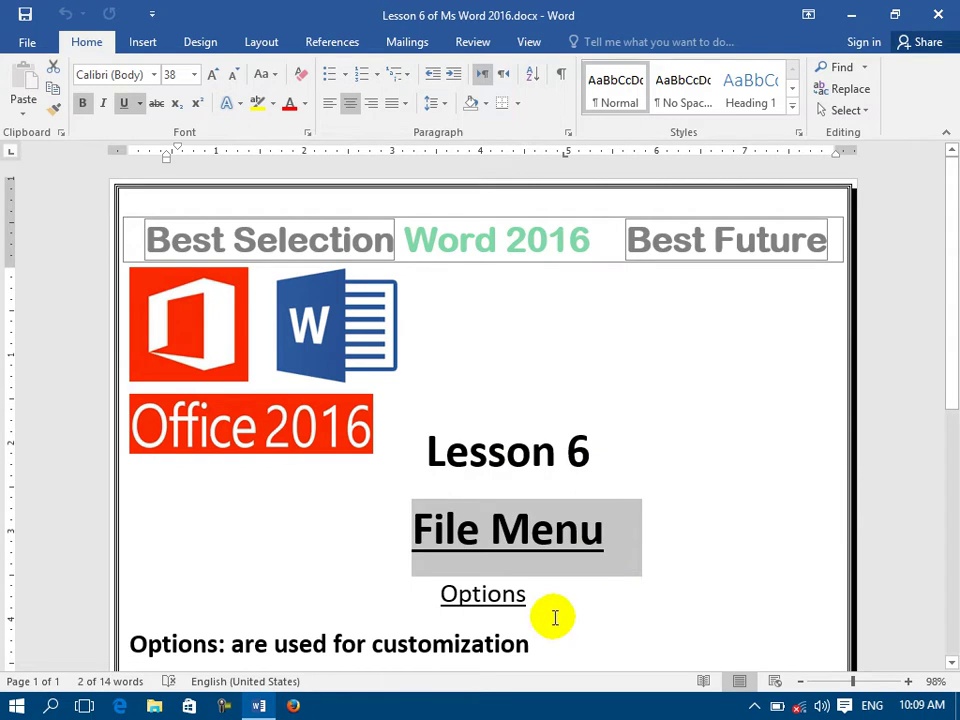
# - Review the lesson text through the "General and Display Options" heading and take a look at the general Word Options
pyautogui.scroll(-3, 545, 609)
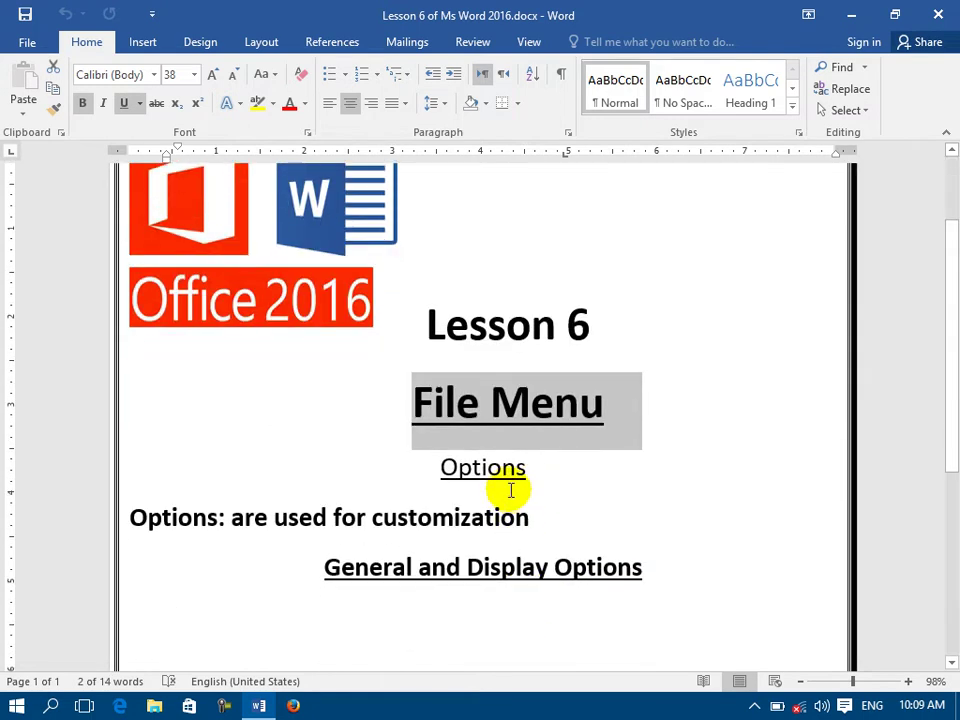
pyautogui.moveTo(532, 427); pyautogui.dragTo(440, 424)
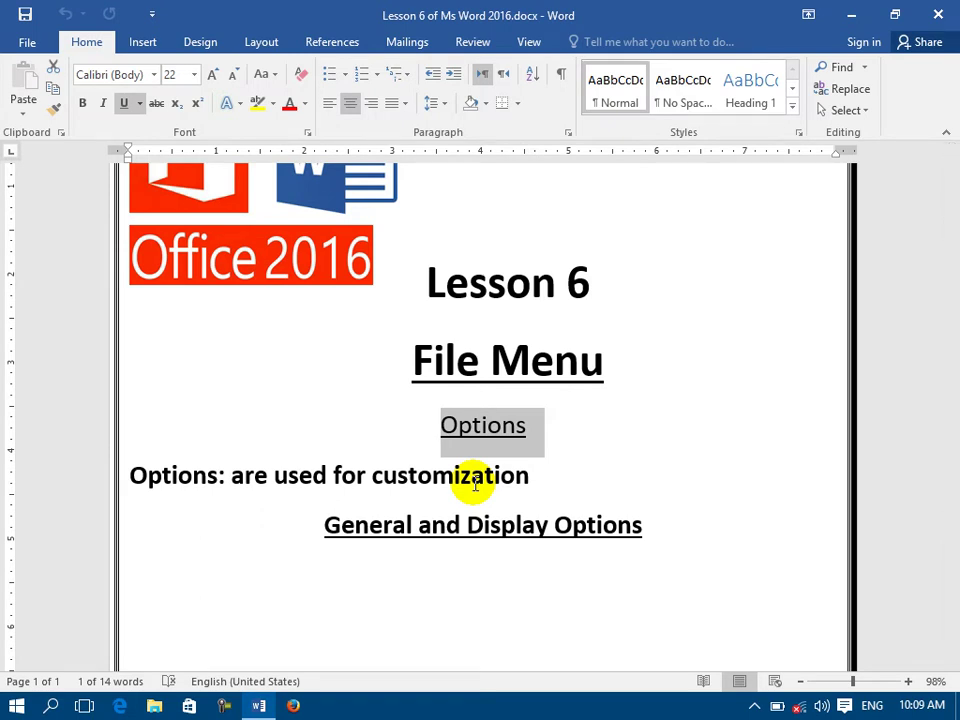
pyautogui.moveTo(543, 470); pyautogui.dragTo(377, 482)
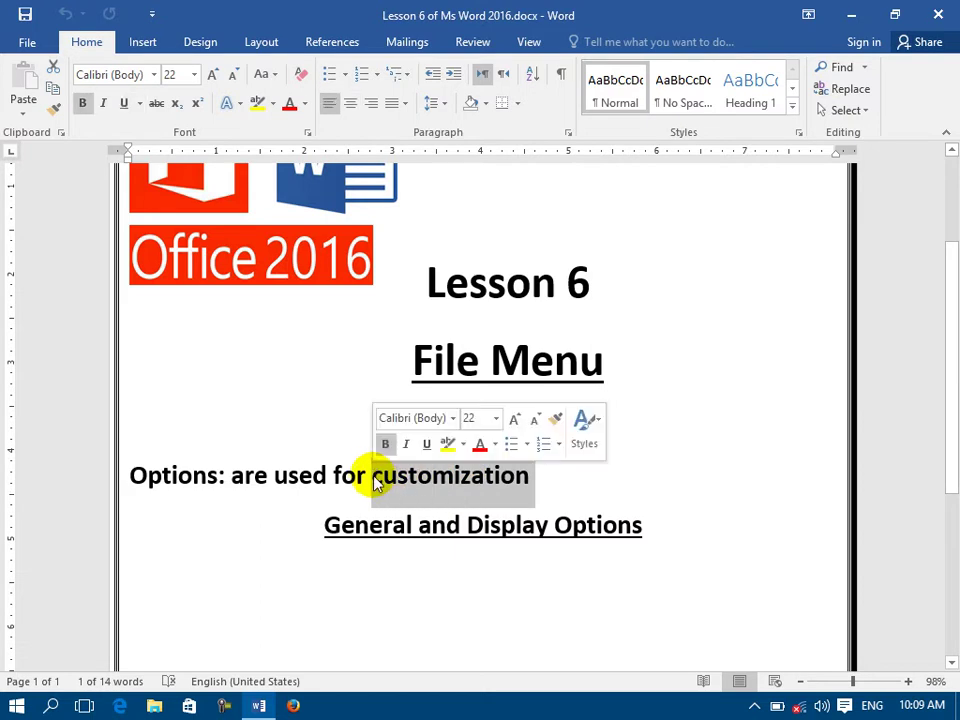
pyautogui.click(28, 48)
pyautogui.click(66, 476)
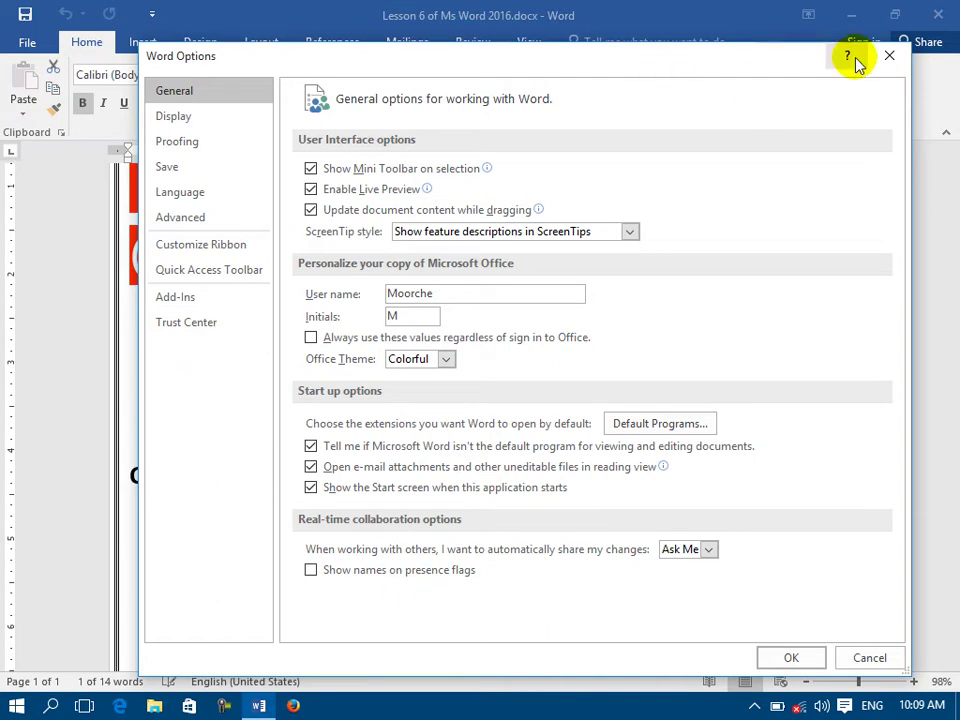
pyautogui.click(887, 58)
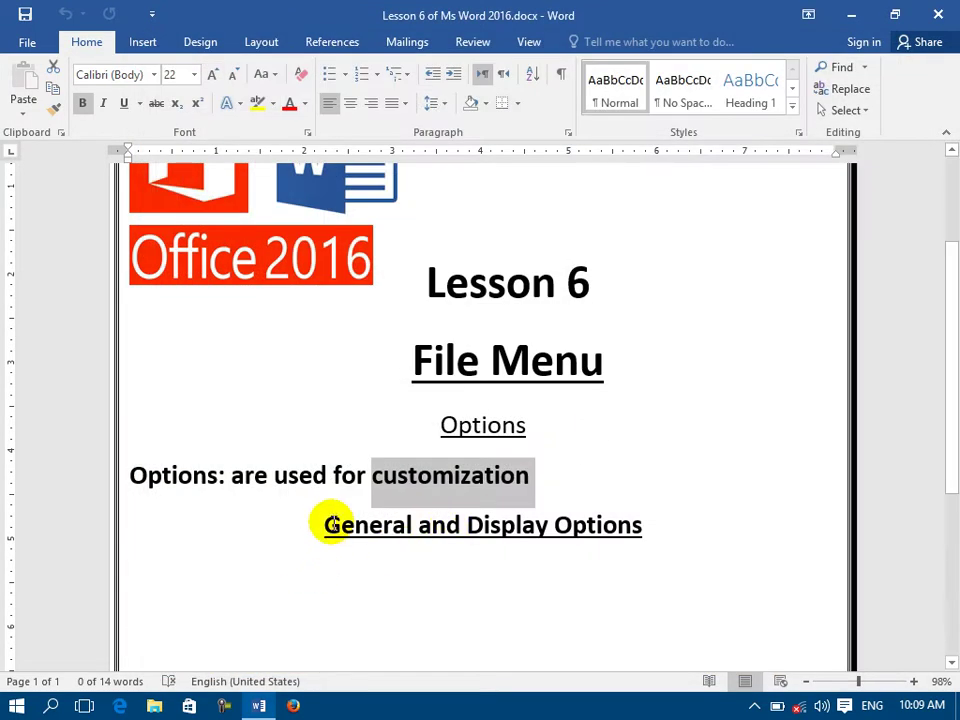
pyautogui.moveTo(330, 520); pyautogui.dragTo(608, 530)
pyautogui.click(487, 597)
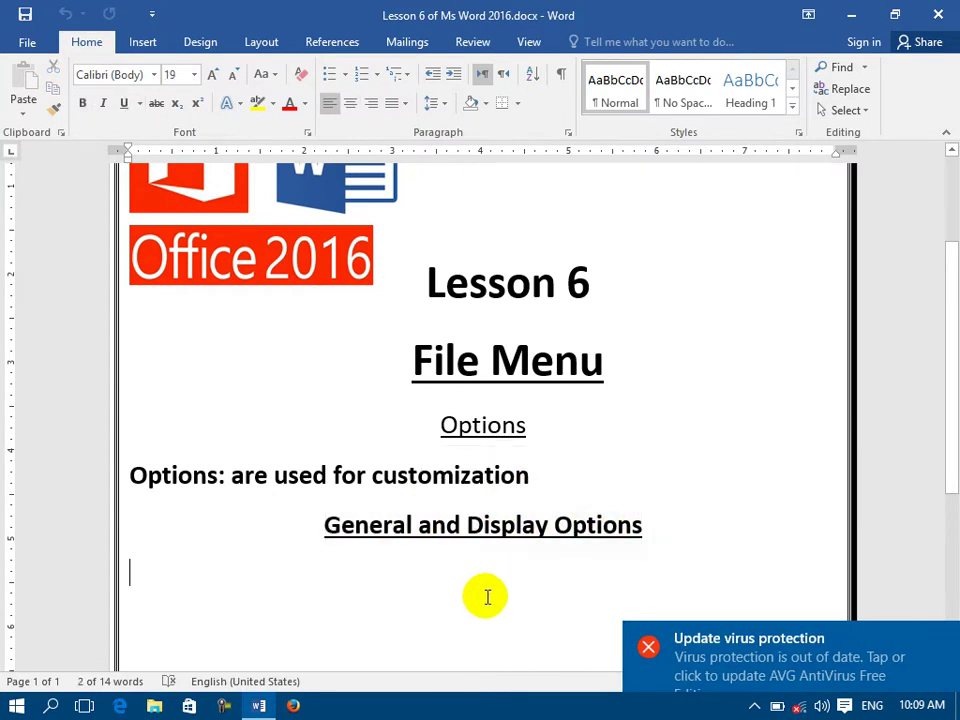
# - Close the lesson document and create a new blank document
pyautogui.hotkey('ctrl', 'w')
pyautogui.hotkey('ctrl', 'n')
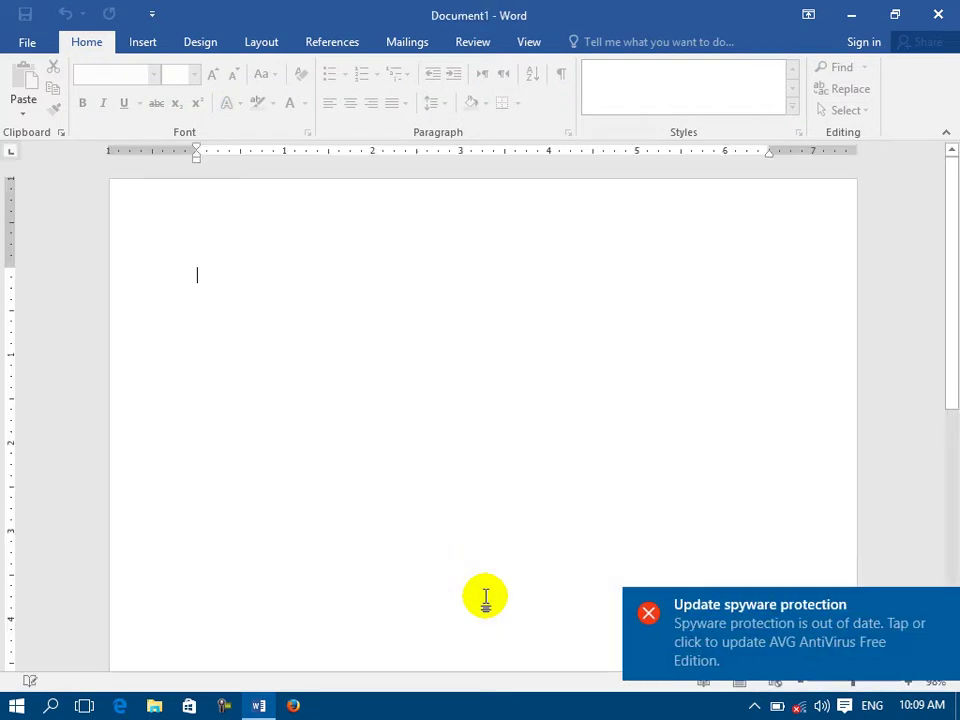
# - Examine the User Interface options among the General settings in Word Options
pyautogui.click(27, 42)
pyautogui.click(71, 480)
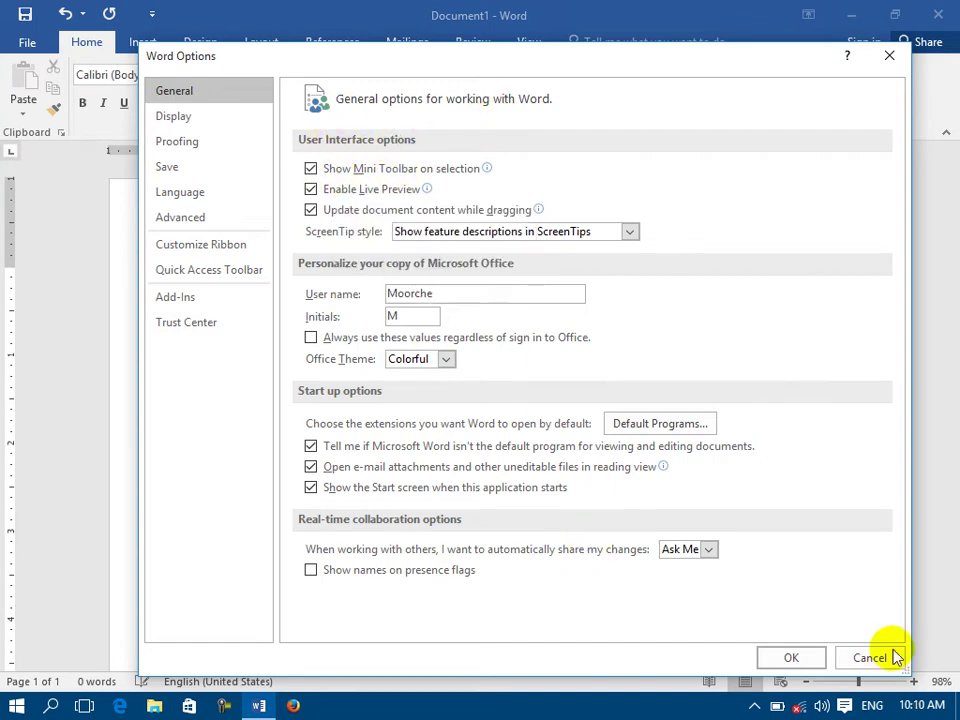
pyautogui.click(806, 660)
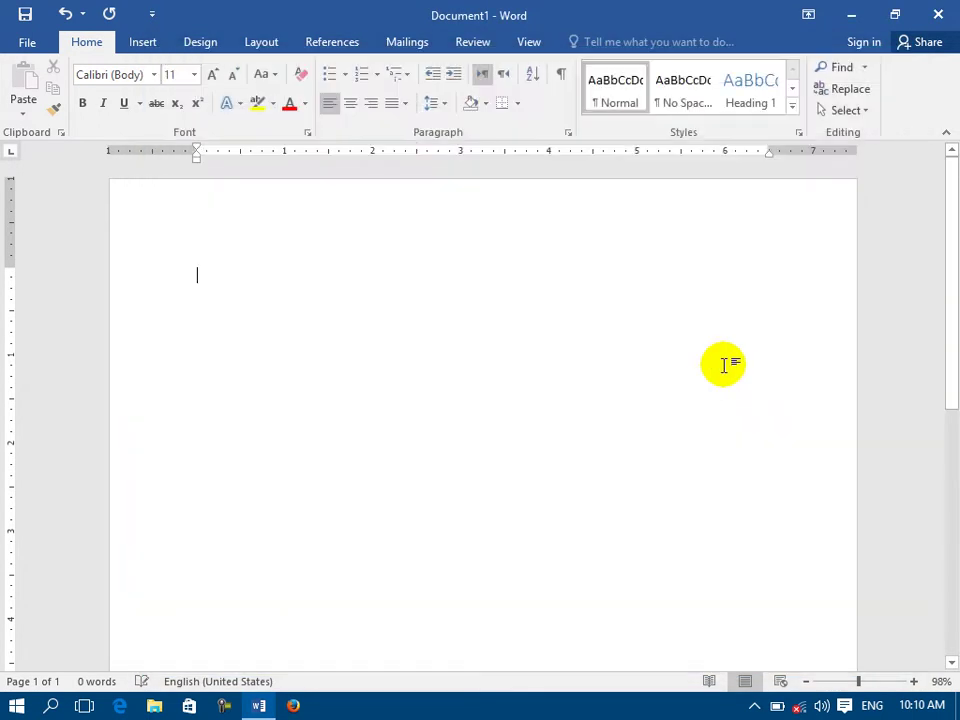
# - Enter the word "Optiions" on the blank page and select it
pyautogui.write('Optiions')
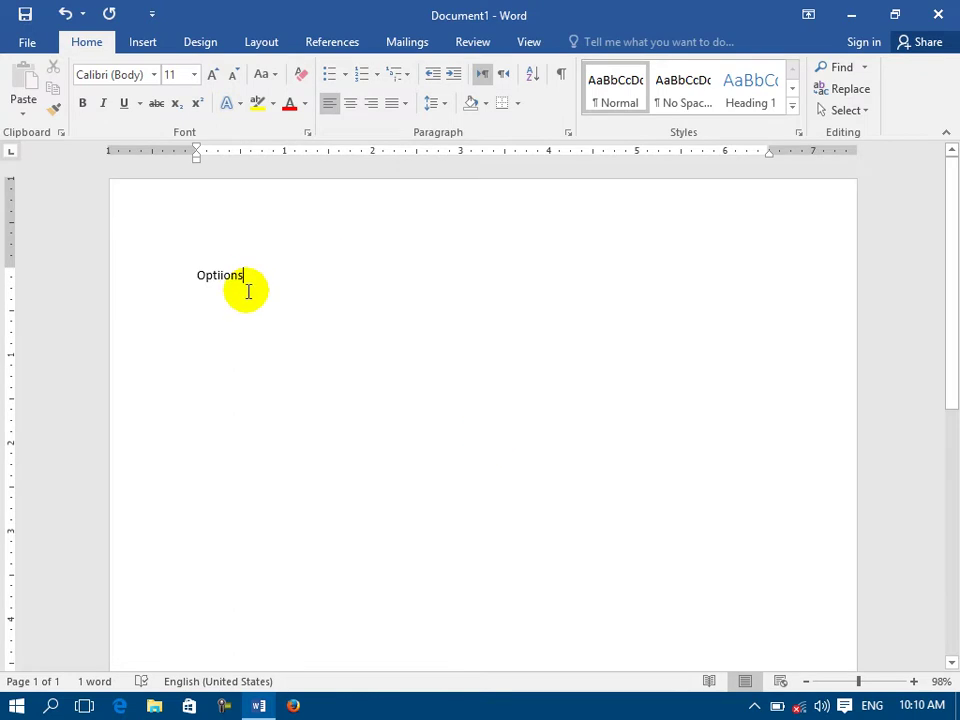
pyautogui.moveTo(250, 280); pyautogui.dragTo(174, 272)
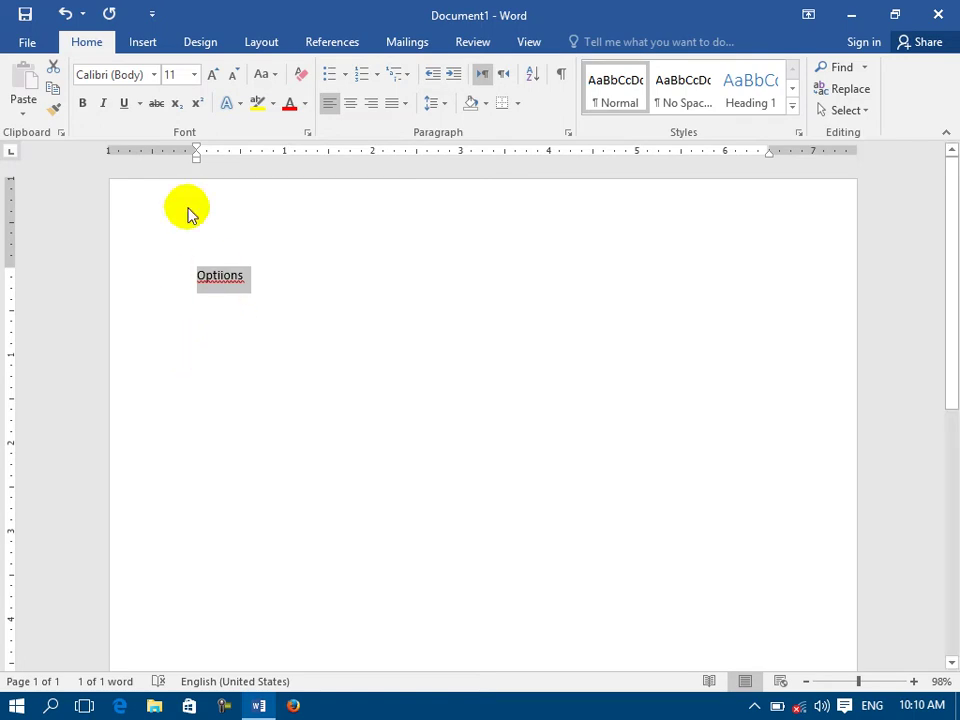
# - Disable "Show Mini Toolbar on selection" in the General Word Options
pyautogui.click(30, 44)
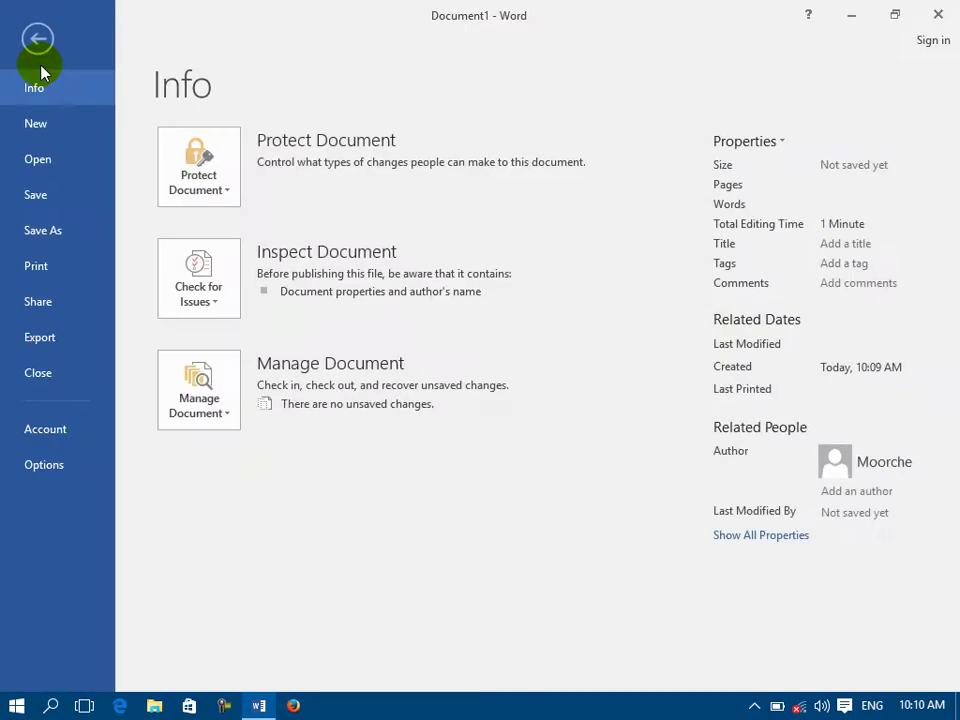
pyautogui.click(58, 466)
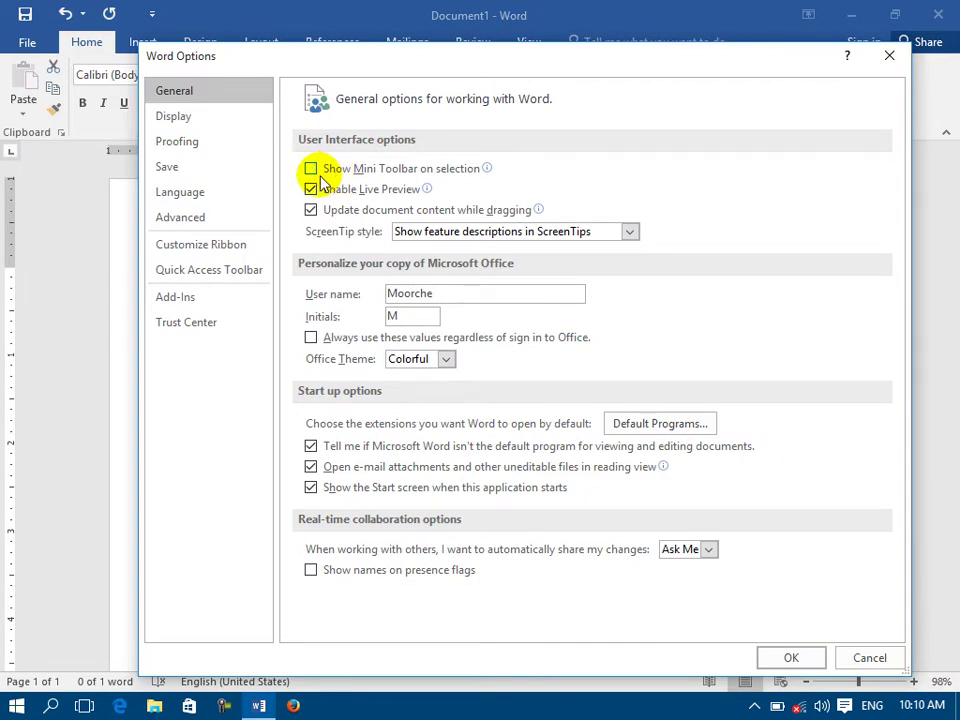
pyautogui.click(790, 658)
# - Correct the misspelled word "Optiions" to "Options" using the spelling suggestion
pyautogui.click(231, 274)
pyautogui.doubleClick(240, 278)
pyautogui.click(231, 275)
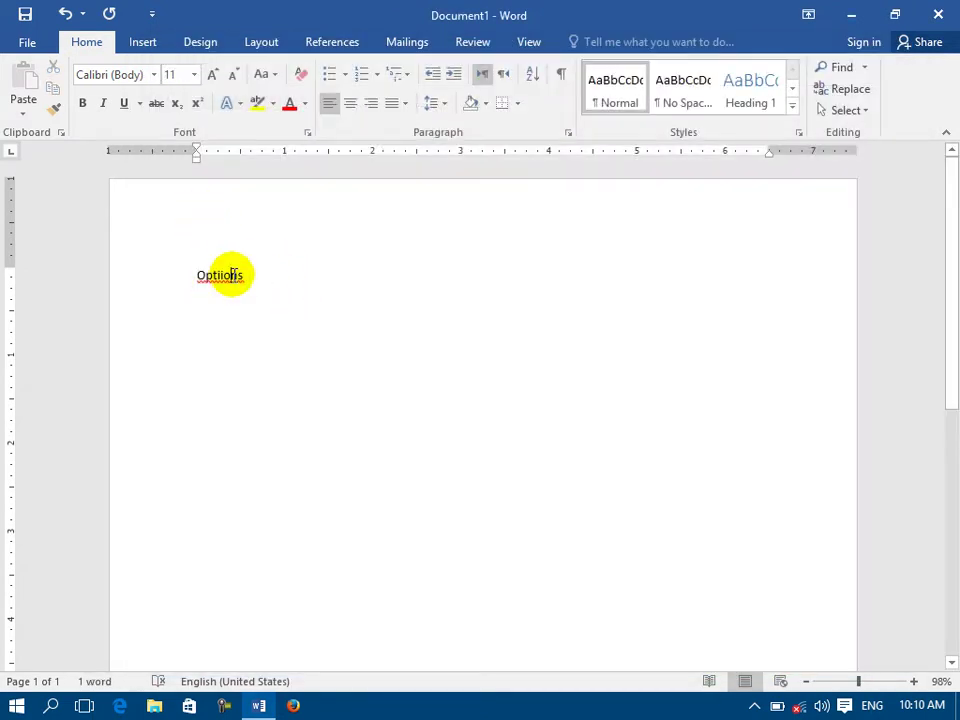
pyautogui.rightClick(231, 275)
pyautogui.click(306, 296)
# - Increase the font size of the word "Options" to 28
pyautogui.moveTo(272, 281); pyautogui.dragTo(147, 280)
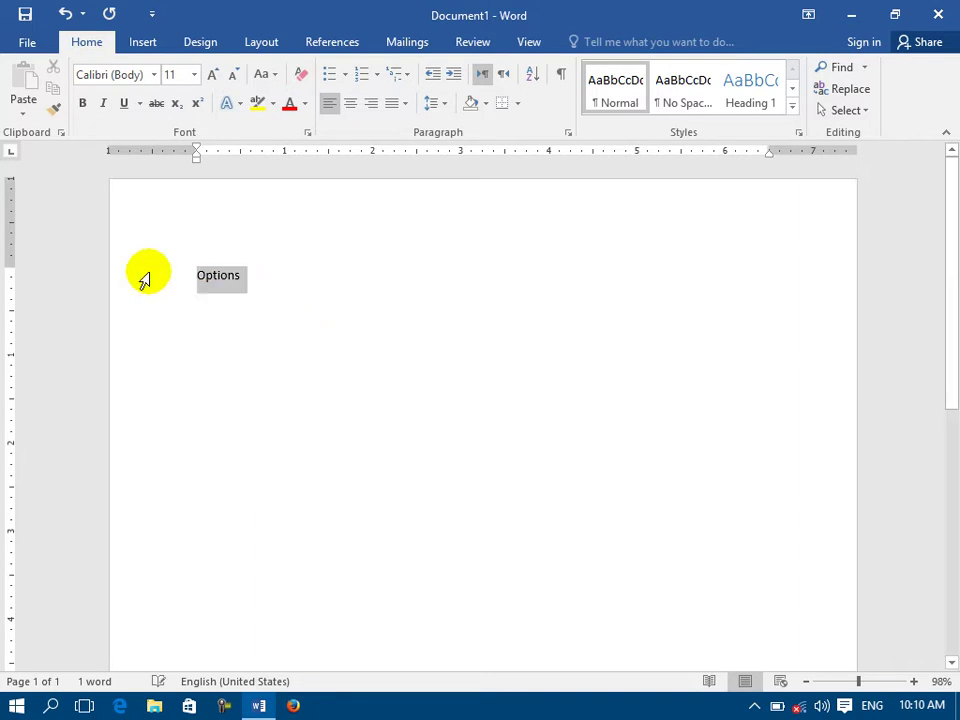
pyautogui.click(213, 75)
pyautogui.click(213, 75)
pyautogui.click(213, 75)
pyautogui.click(213, 75)
pyautogui.click(213, 75)
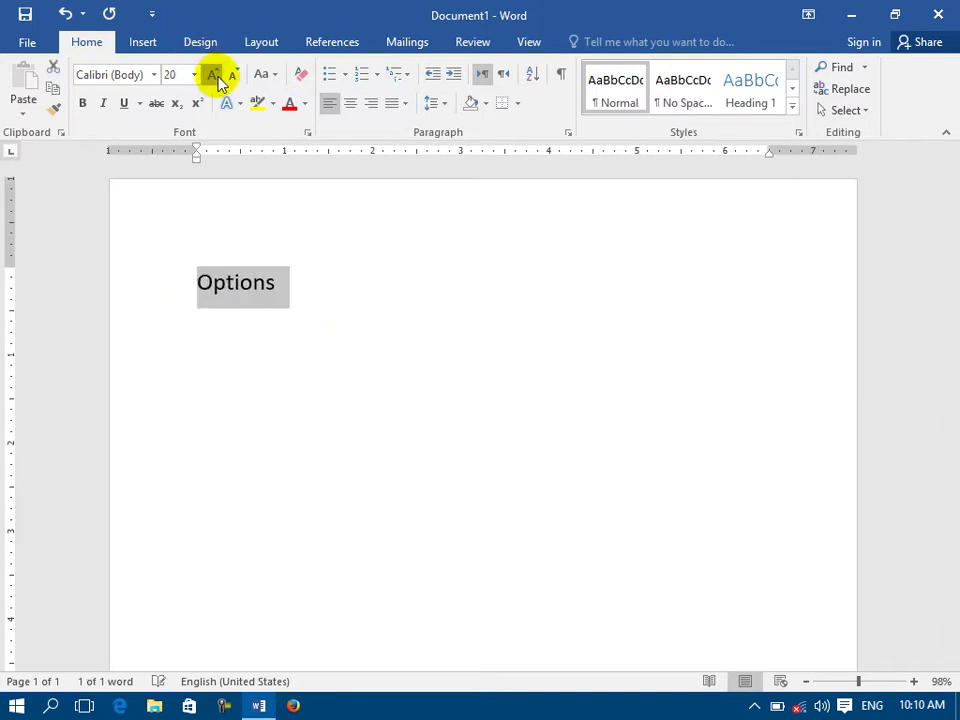
pyautogui.click(213, 75)
pyautogui.click(213, 75)
pyautogui.click(213, 75)
# - Turn "Show Mini Toolbar on selection" back on in the General Word Options
pyautogui.click(32, 42)
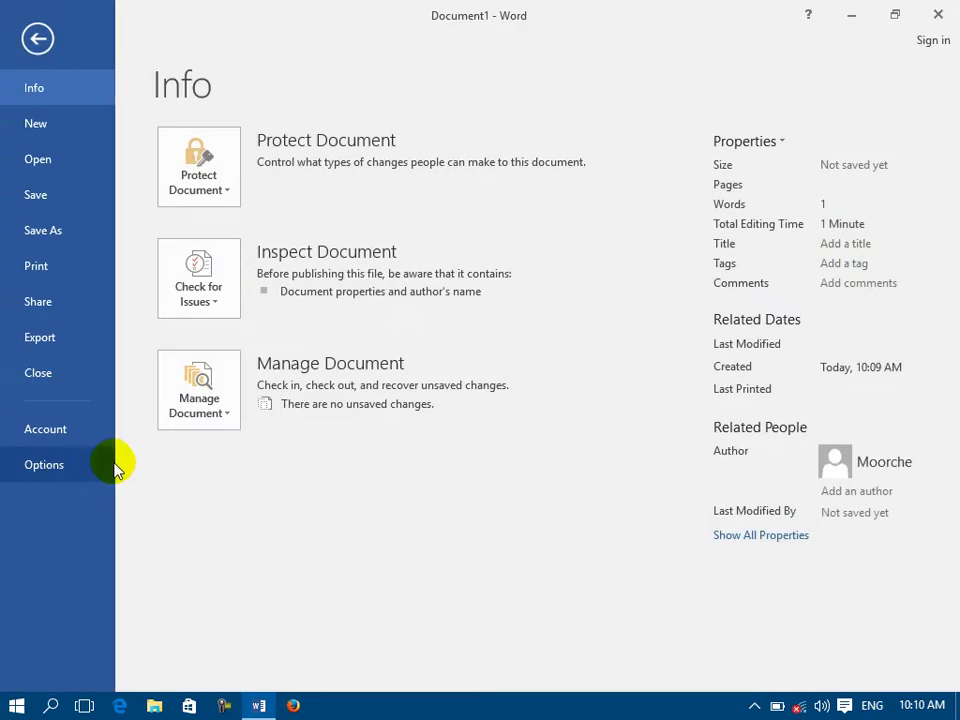
pyautogui.click(64, 472)
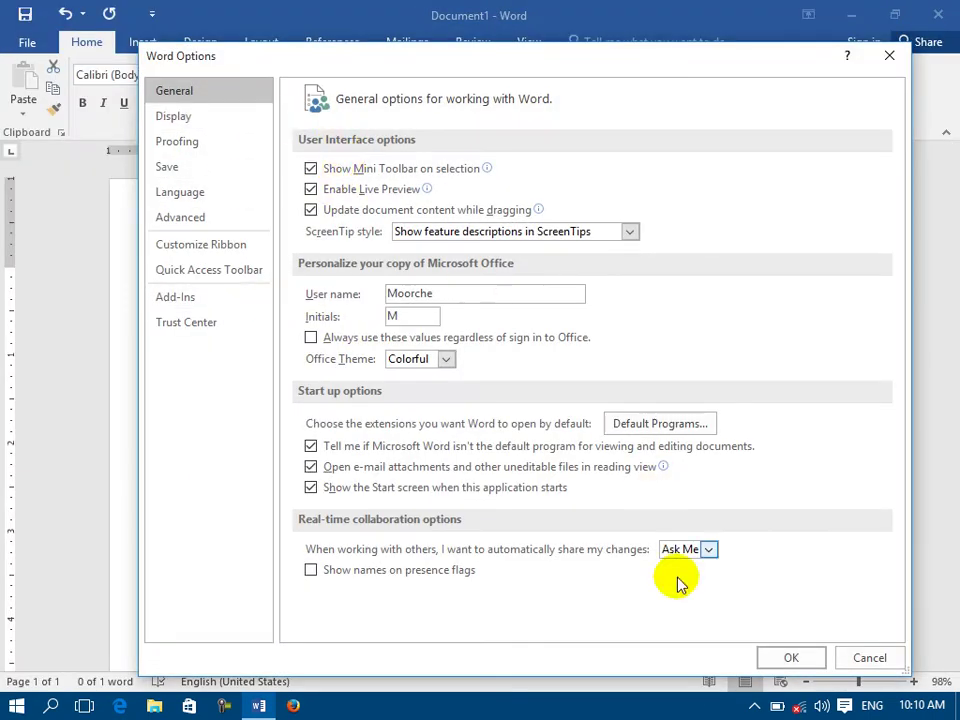
pyautogui.click(790, 658)
# - Select the word "Options" to bring up the Mini Toolbar, and add an empty line below the word
pyautogui.click(369, 326)
pyautogui.moveTo(279, 300); pyautogui.dragTo(193, 288)
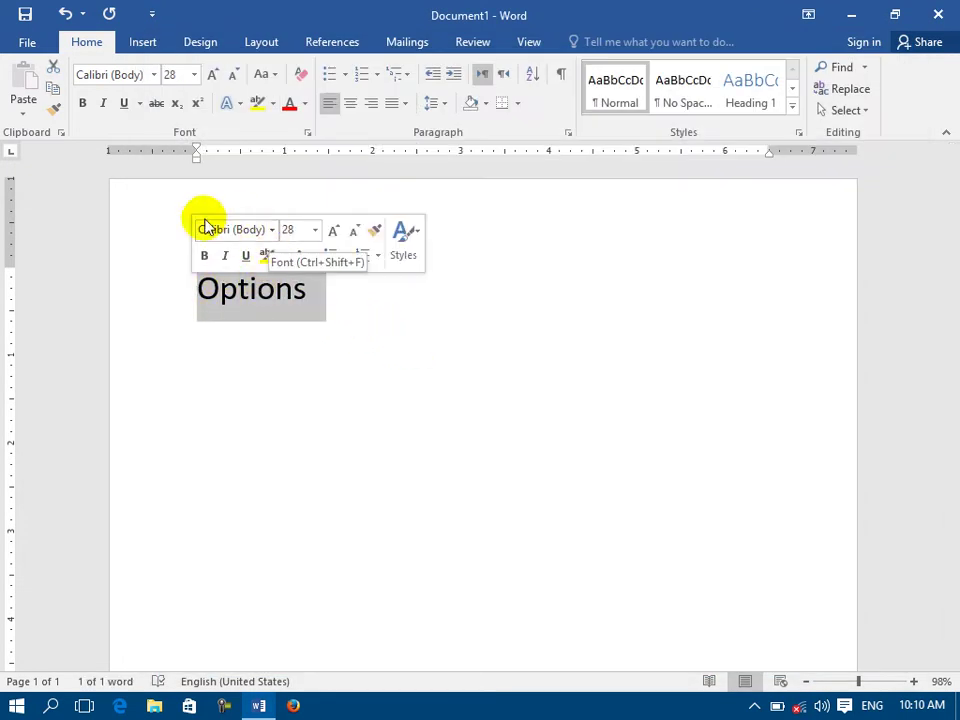
pyautogui.click(347, 295)
pyautogui.press('Return')
# - Read the description of the Enable Live Preview setting in the General Word Options
pyautogui.click(27, 42)
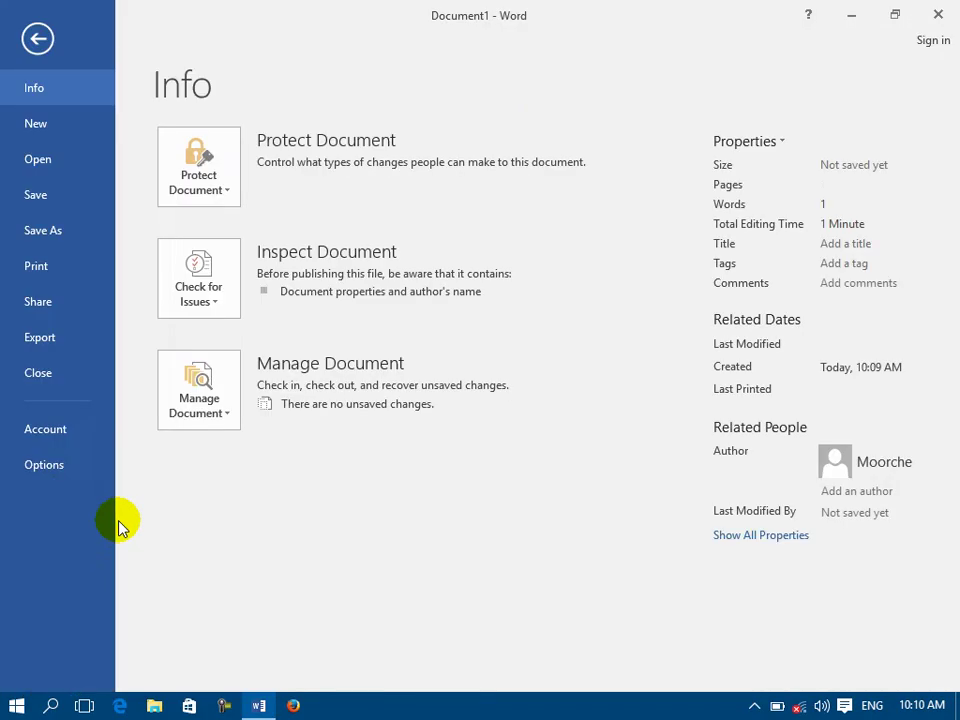
pyautogui.click(44, 465)
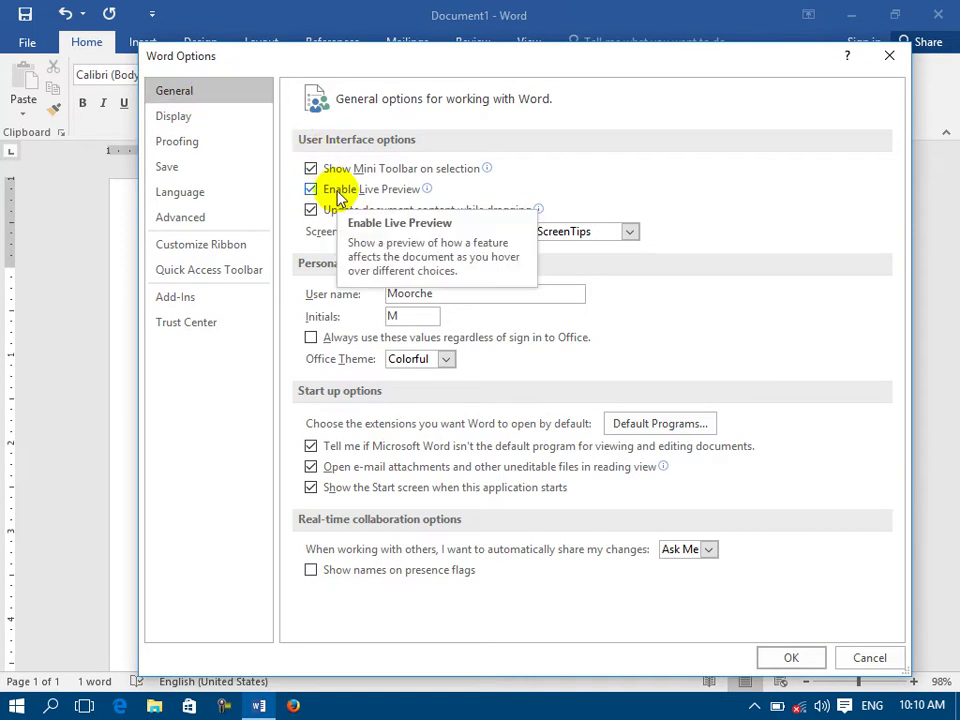
pyautogui.click(766, 658)
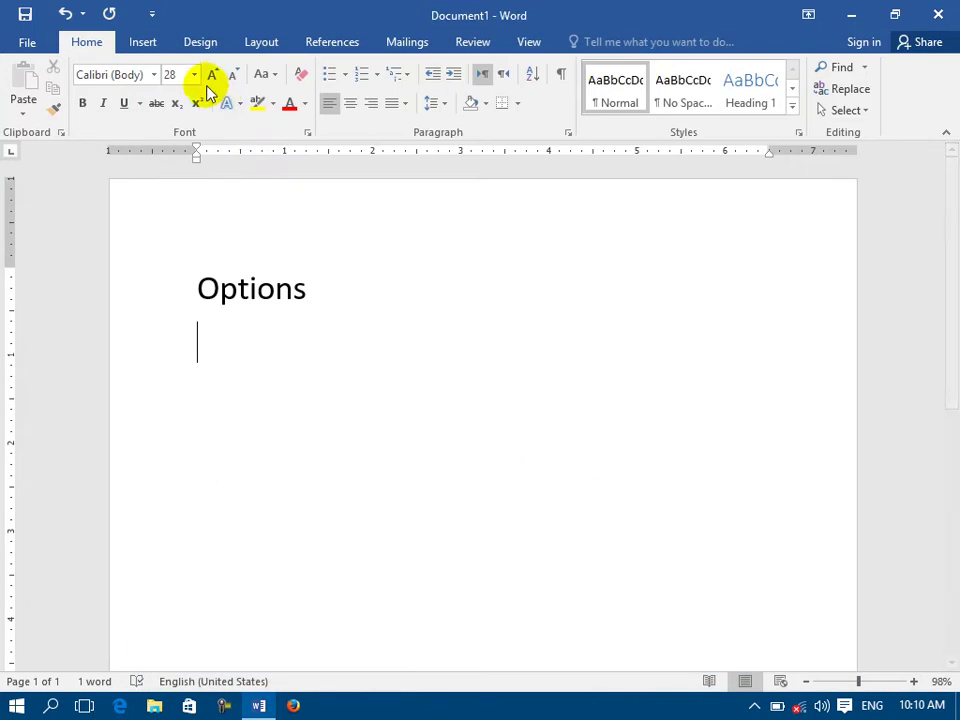
# - Right-align the word "Options" and preview font sizes up to 72 on it without applying one
pyautogui.moveTo(195, 287); pyautogui.dragTo(360, 287)
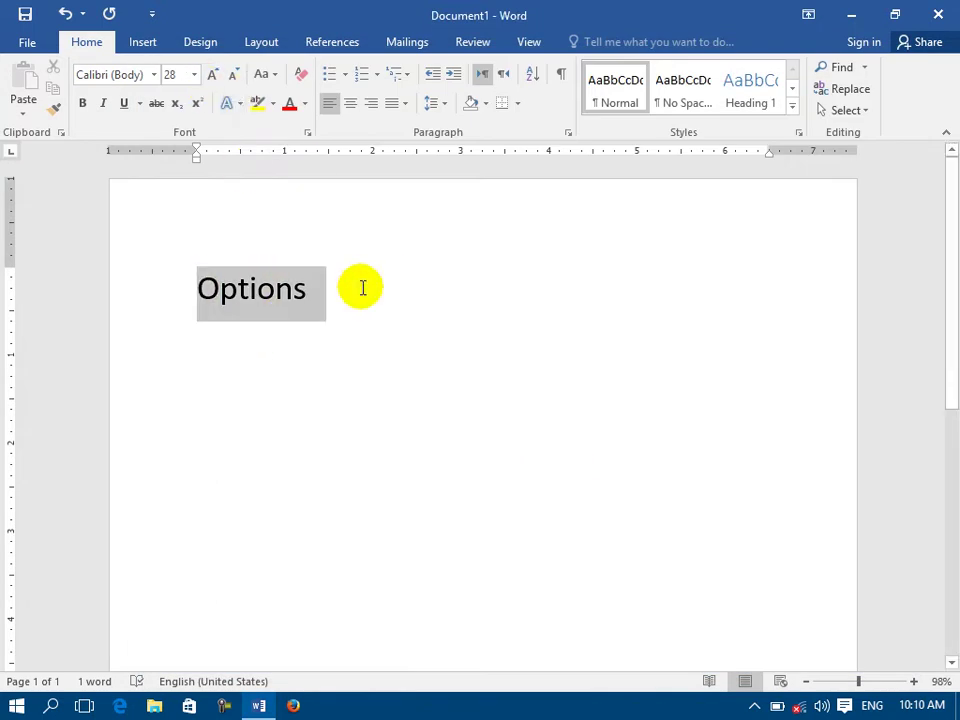
pyautogui.click(370, 104)
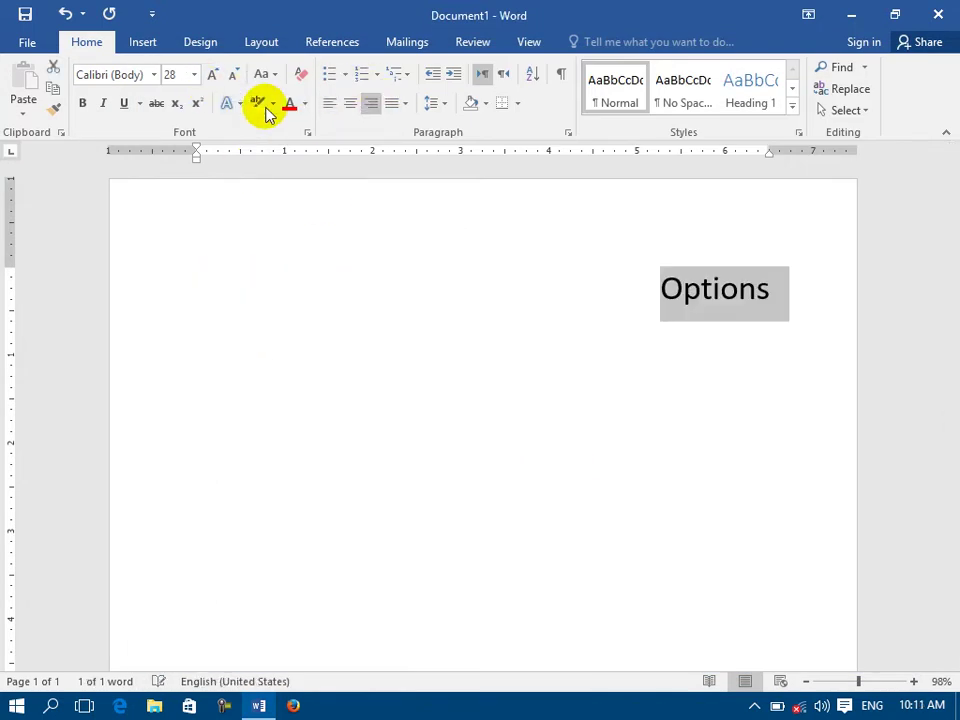
pyautogui.click(195, 76)
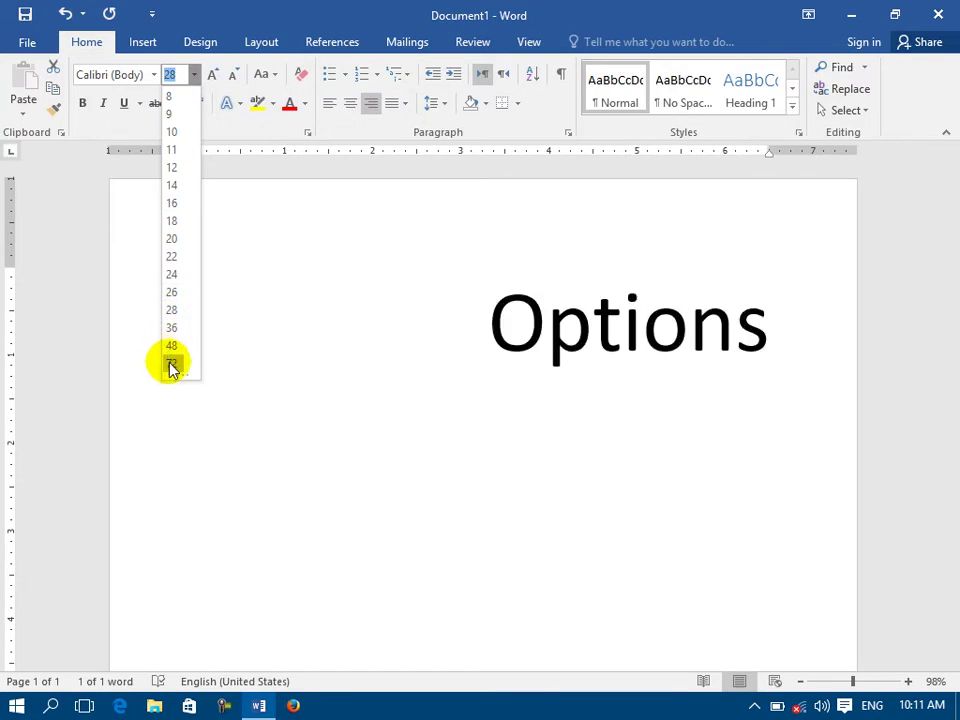
pyautogui.press('Escape')
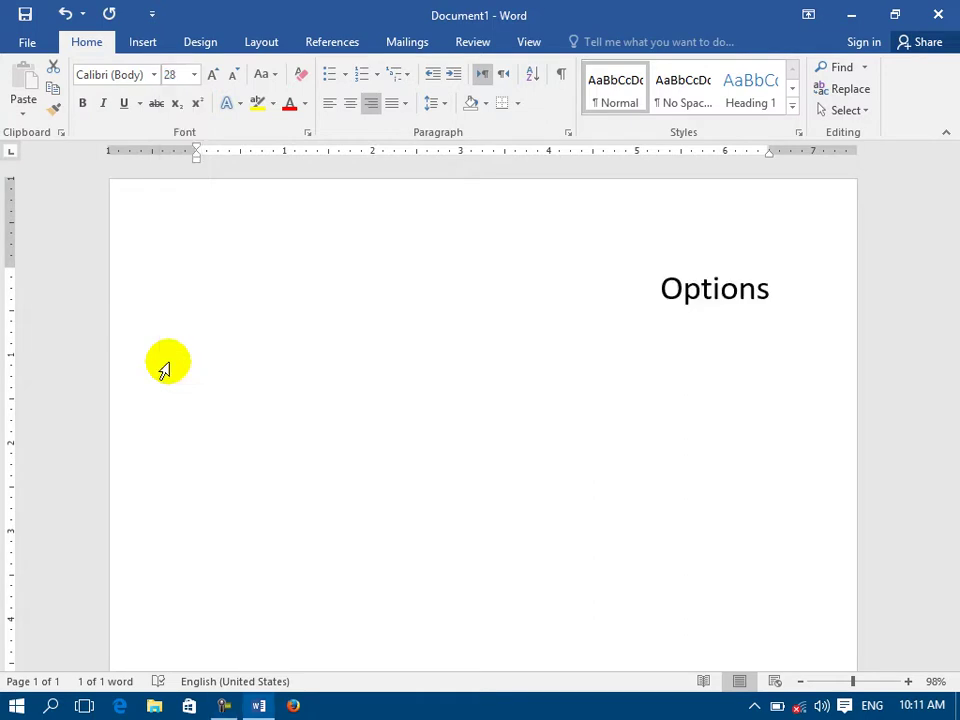
# - Recolor the word "Options" with a light blue theme color
pyautogui.click(305, 106)
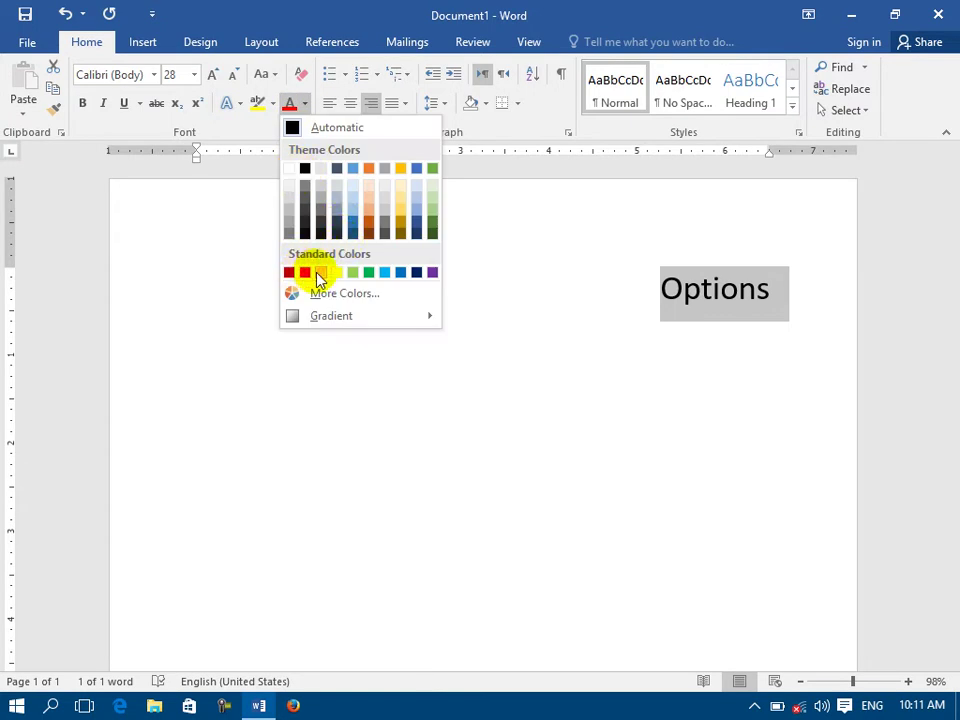
pyautogui.click(360, 197)
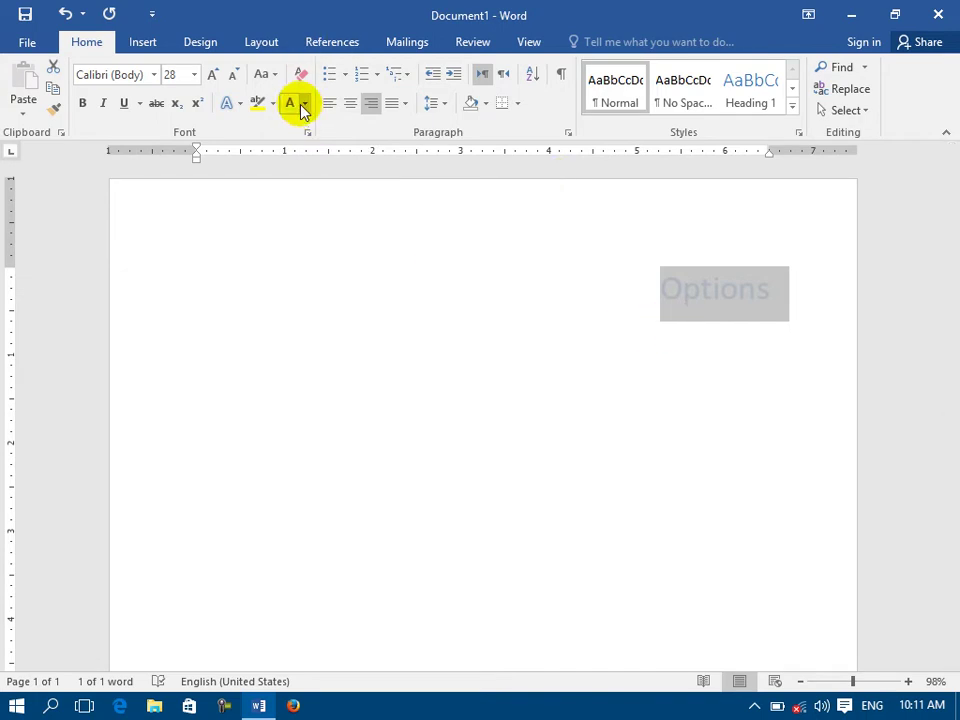
# - Disable Enable Live Preview in the General Word Options
pyautogui.click(30, 42)
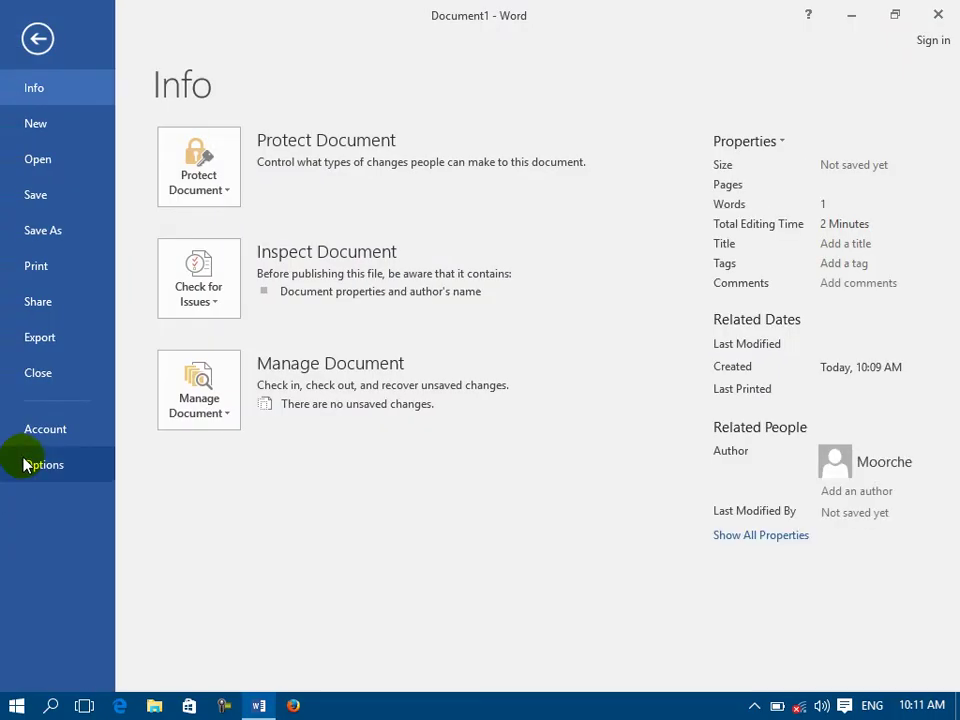
pyautogui.click(24, 465)
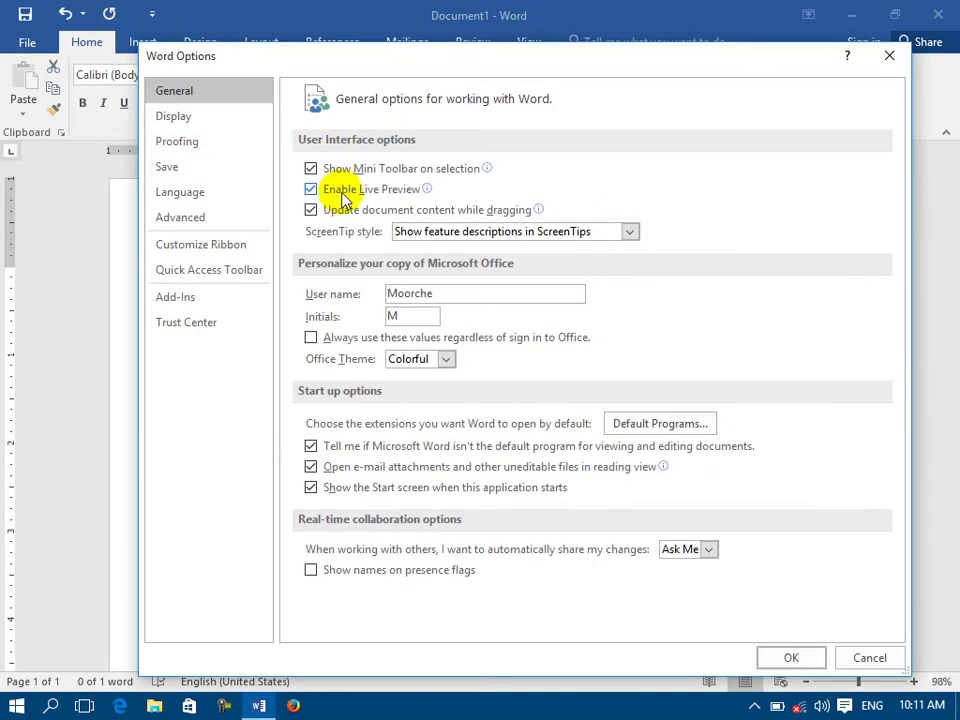
pyautogui.click(791, 657)
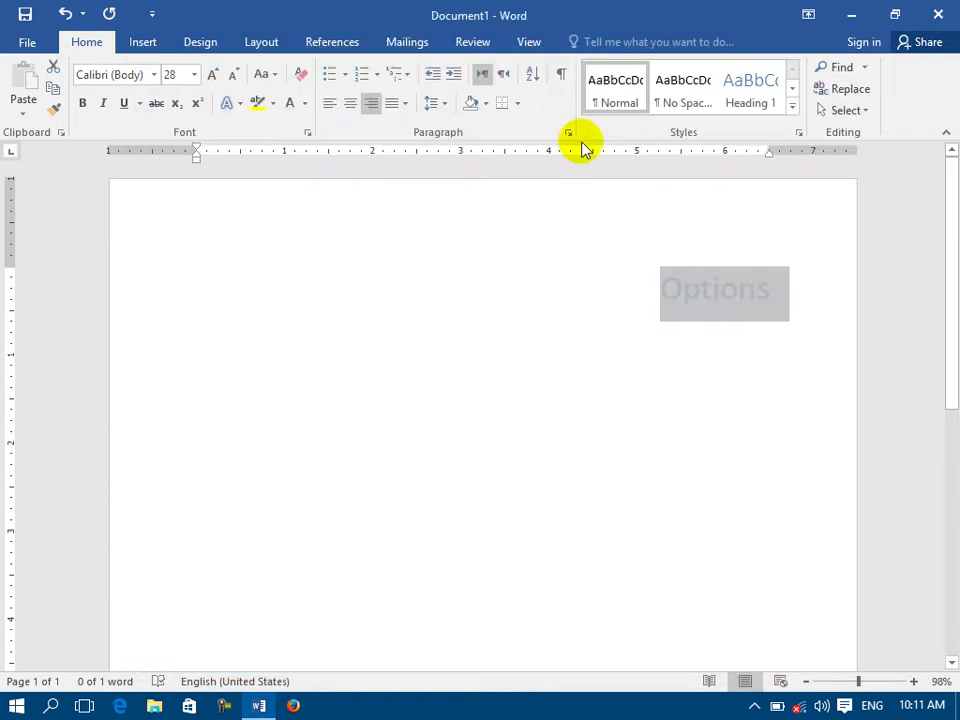
# - Set the font size of the word "Options" to 48
pyautogui.click(194, 74)
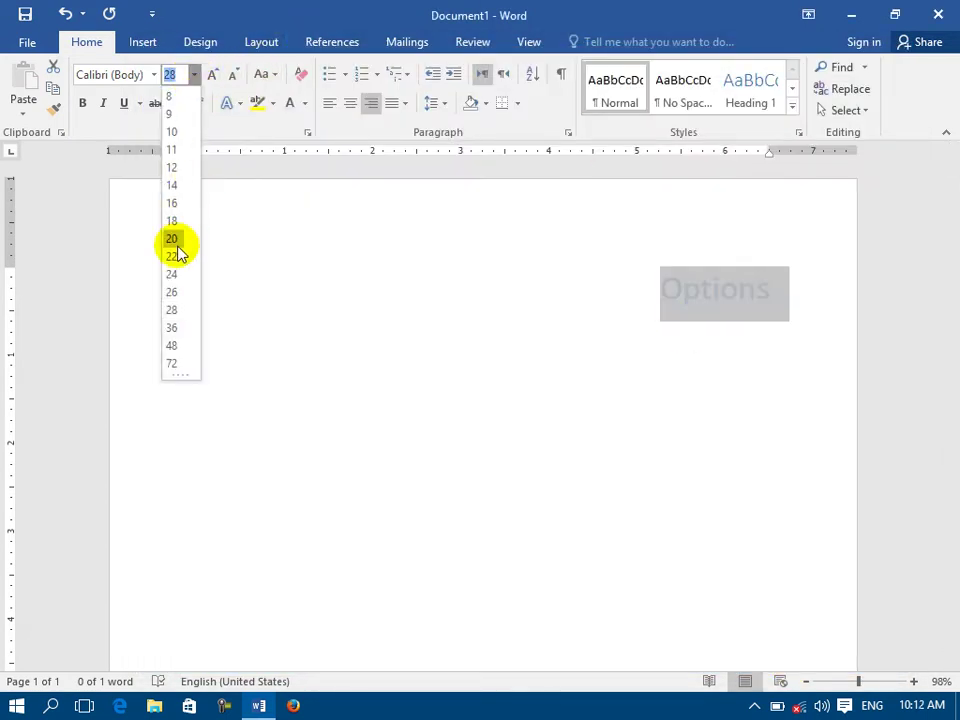
pyautogui.click(176, 345)
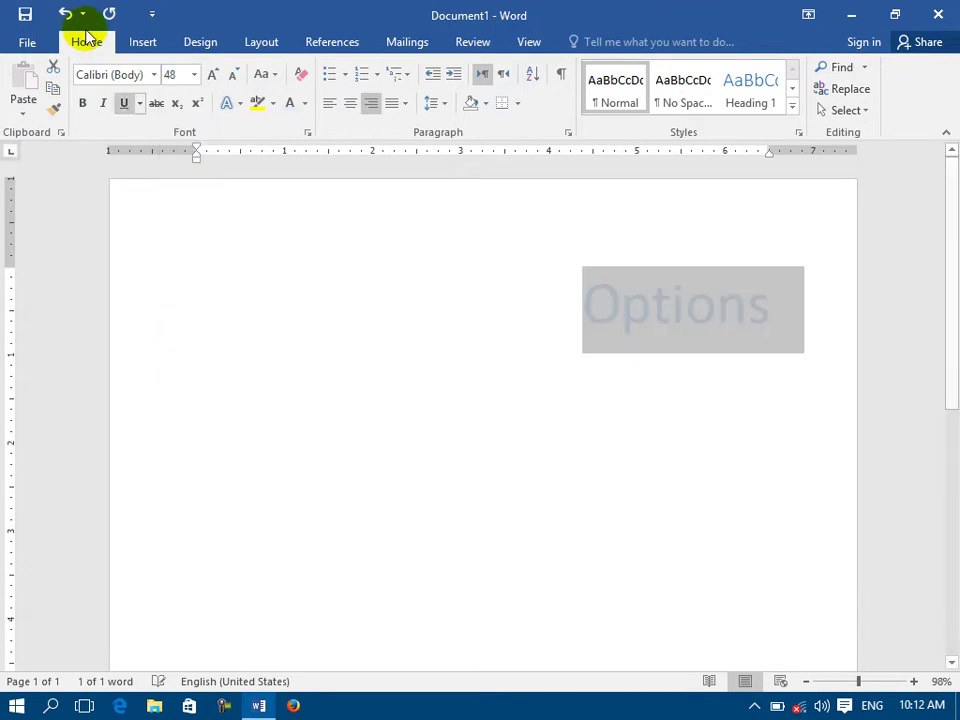
# - Turn Enable Live Preview back on in the General Word Options
pyautogui.click(27, 40)
pyautogui.click(81, 461)
pyautogui.click(318, 189)
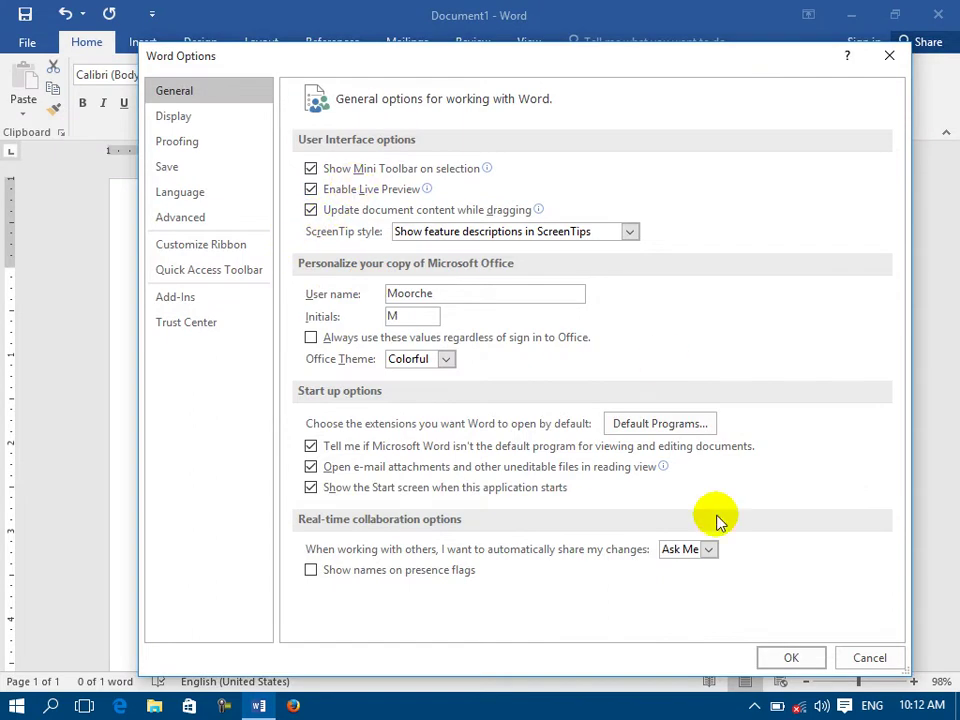
pyautogui.click(787, 657)
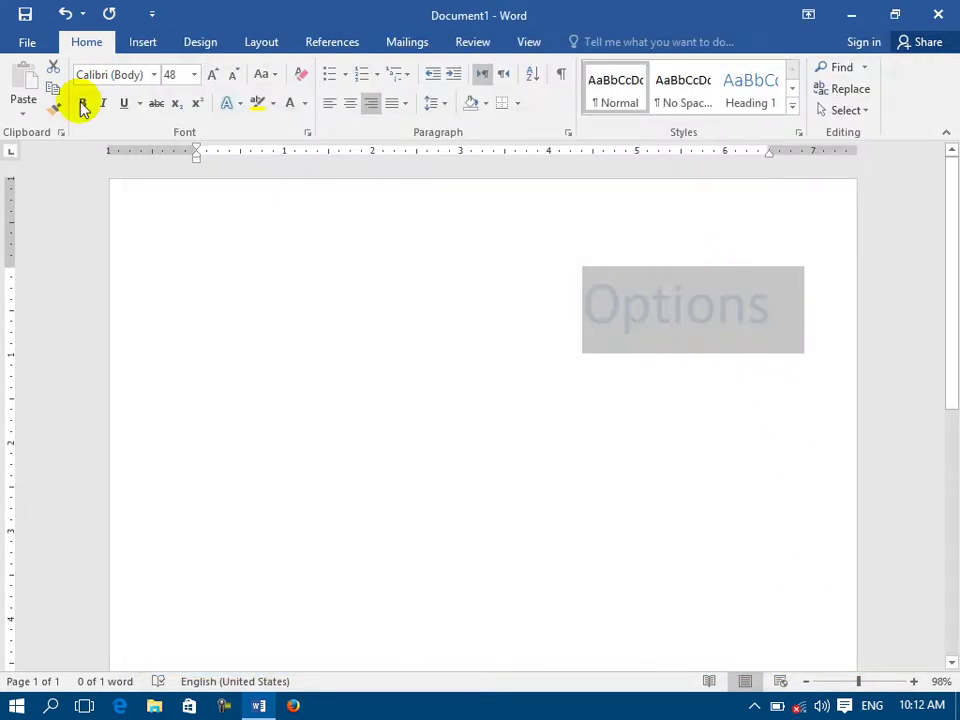
# - Set the word "Options" to font size 72 and center it on the line
pyautogui.click(191, 79)
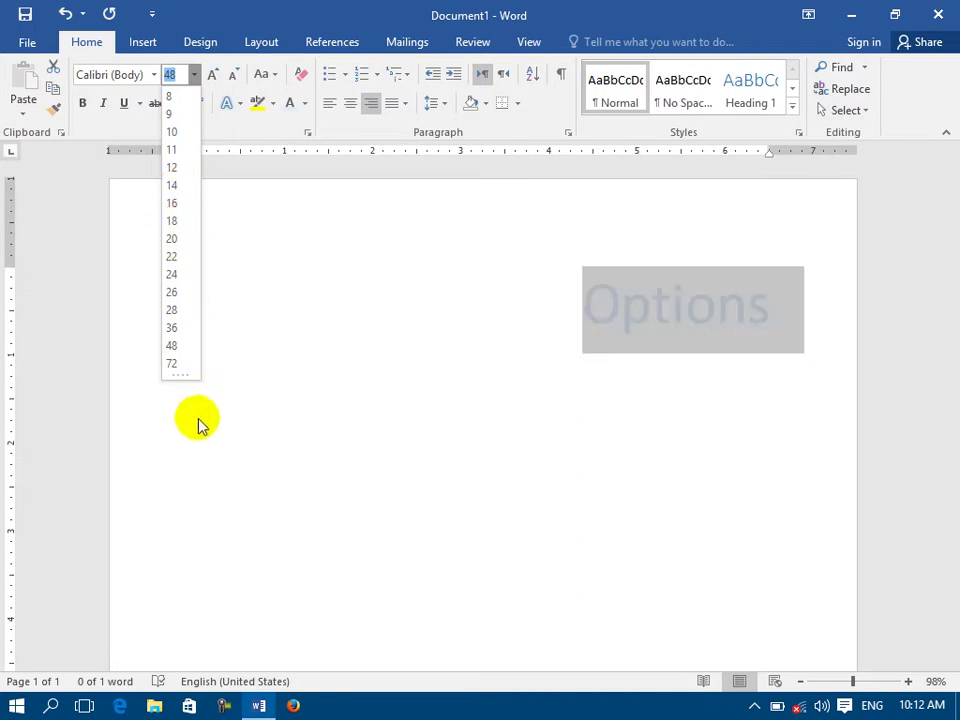
pyautogui.click(175, 375)
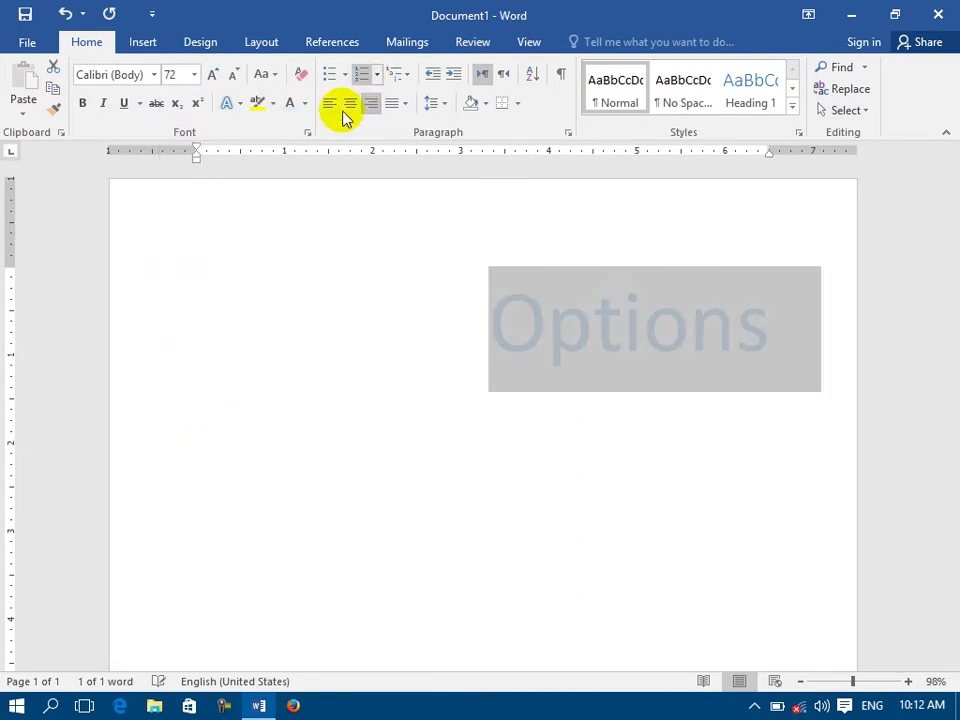
pyautogui.click(350, 103)
# - Read the description of Update document content while dragging in the General Word Options, leaving the settings as they are
pyautogui.click(18, 46)
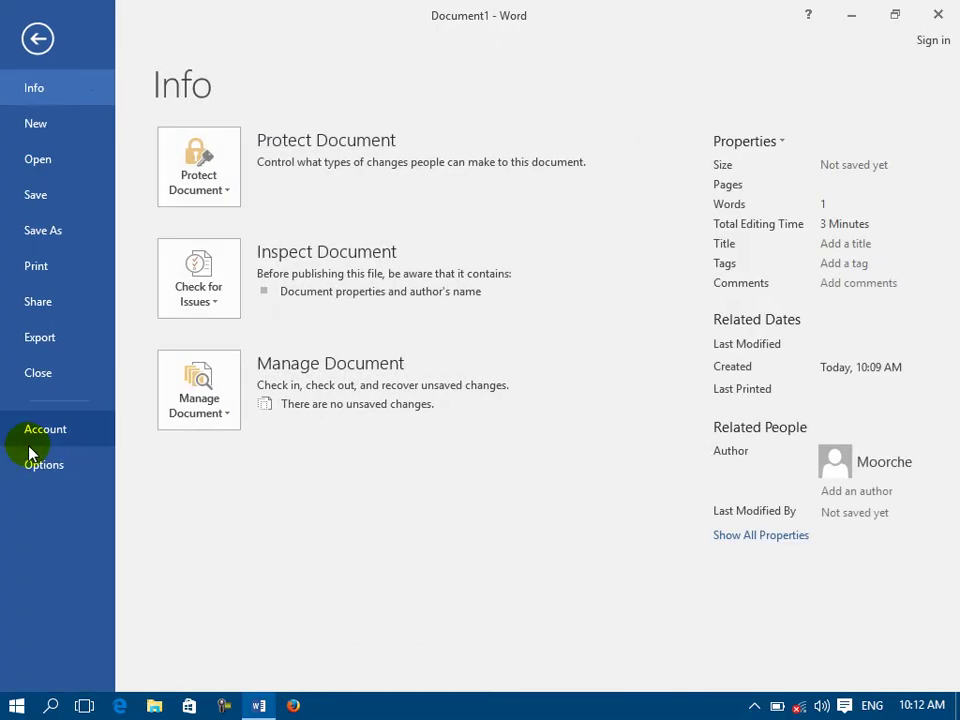
pyautogui.click(46, 470)
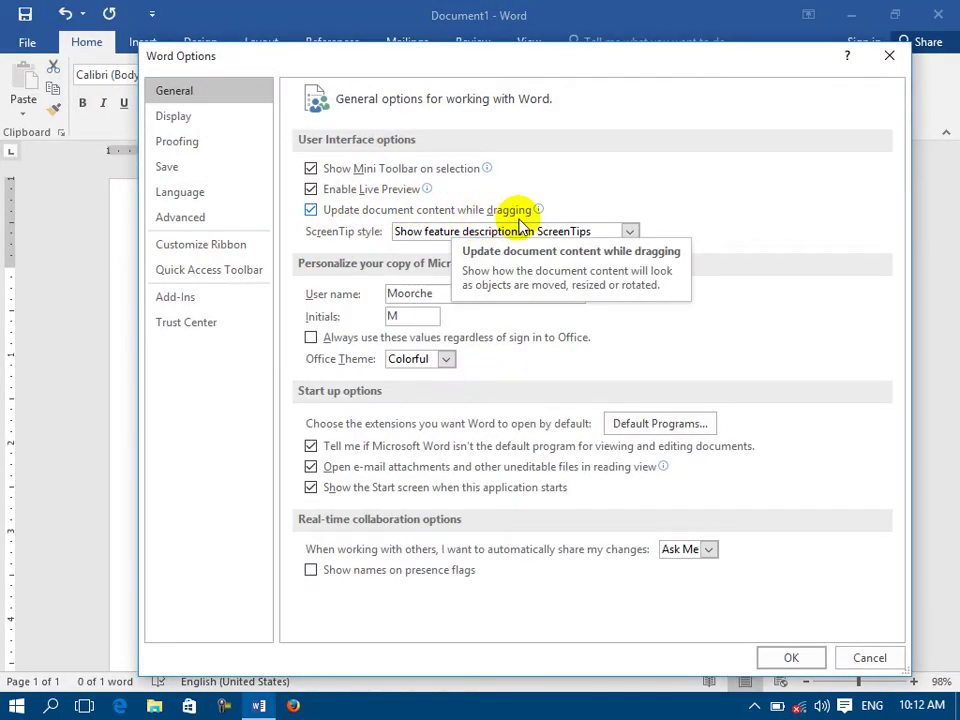
pyautogui.click(848, 662)
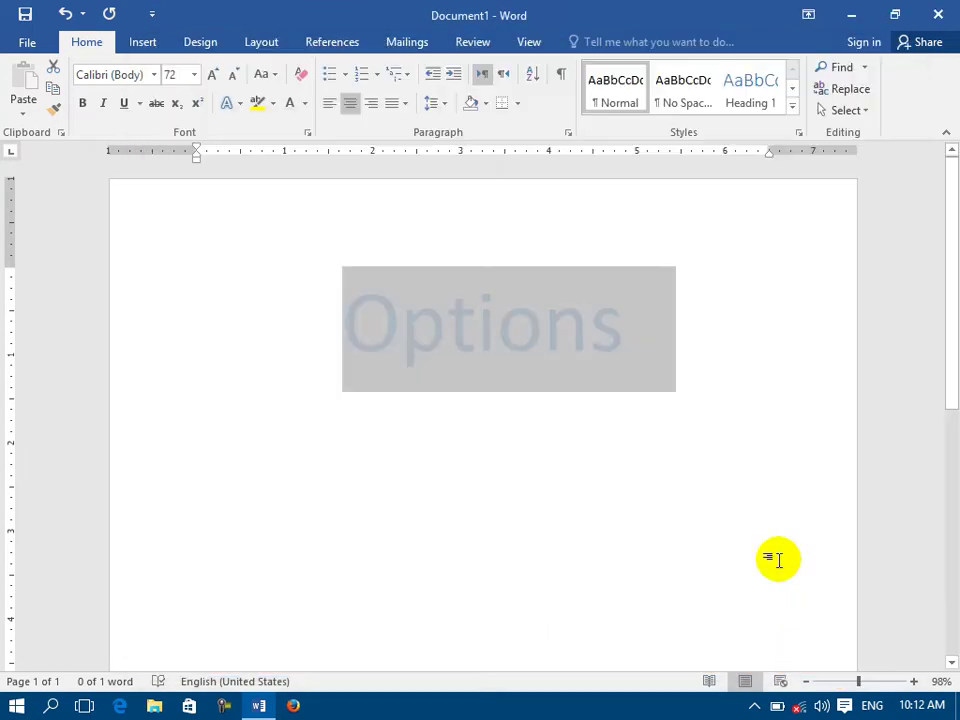
# - Generate random sample paragraphs below the word "Options" with =rand()
pyautogui.click(778, 523)
pyautogui.write('=')
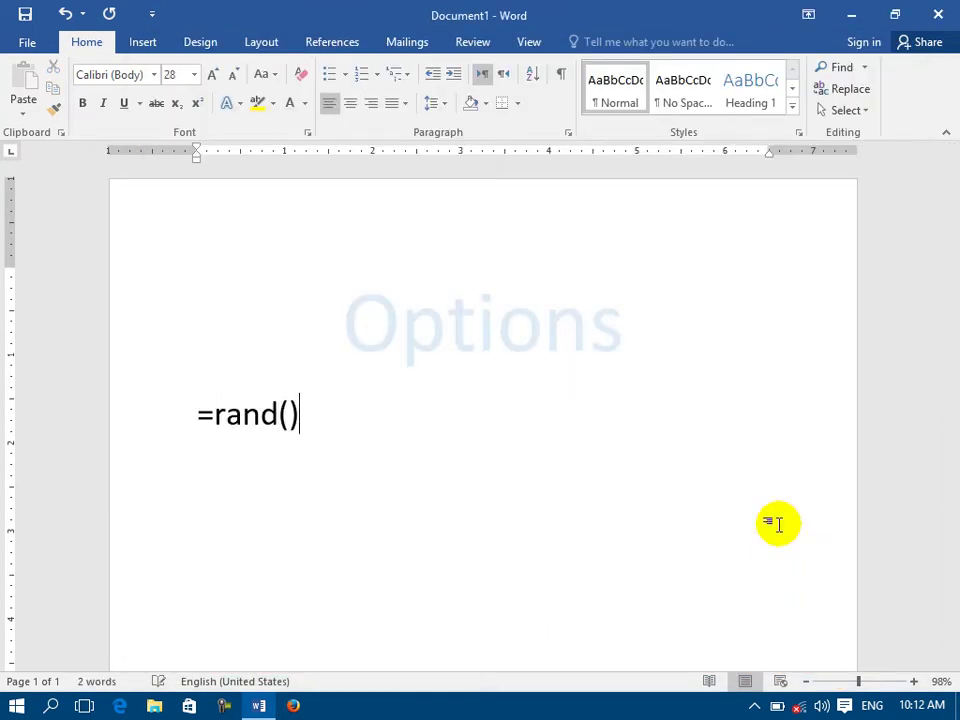
pyautogui.write('rand()')
pyautogui.press('Return')
# - Move the fragment "rea" to the end of the last paragraph and "stop ding" onto the line below it
pyautogui.moveTo(555, 432); pyautogui.dragTo(553, 574)
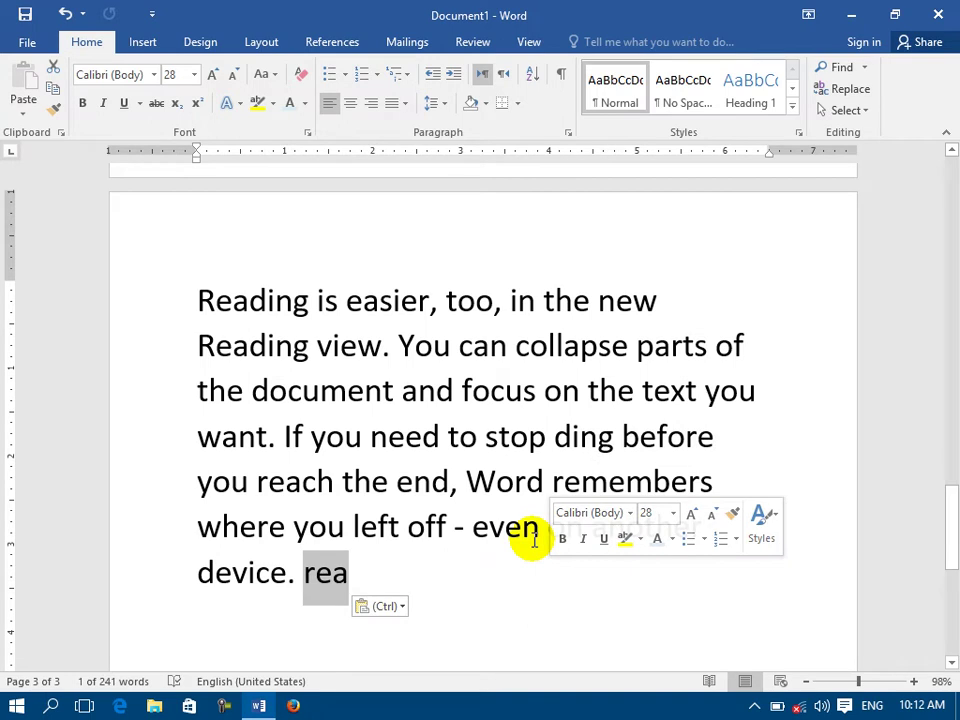
pyautogui.moveTo(487, 437); pyautogui.dragTo(534, 615)
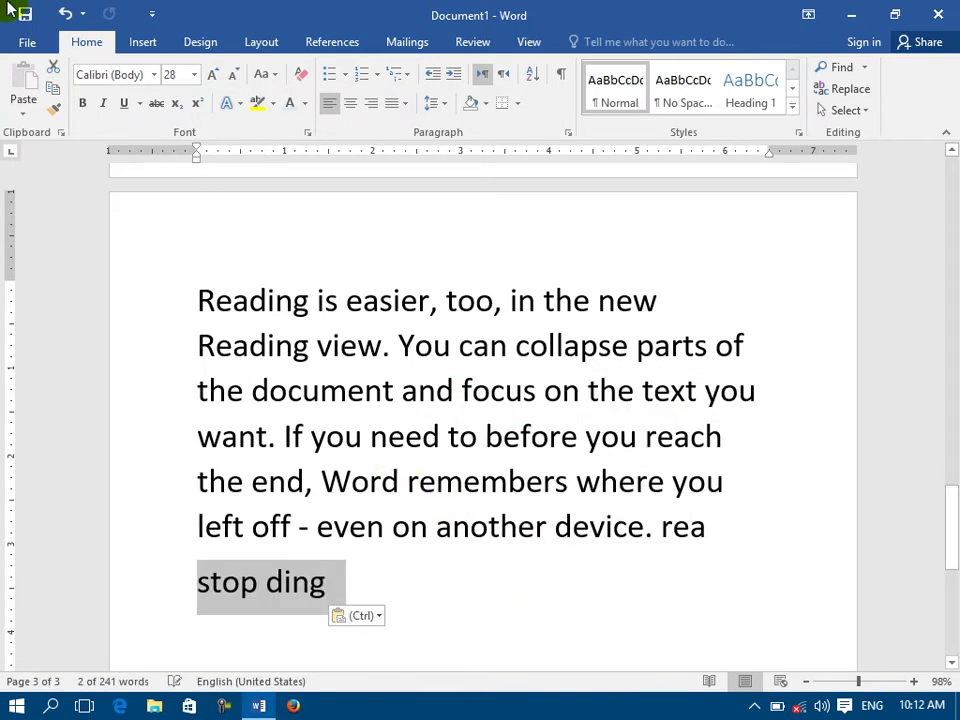
# - Review the Update document content while dragging option in the General Word Options and close the dialog
pyautogui.click(8, 46)
pyautogui.click(44, 463)
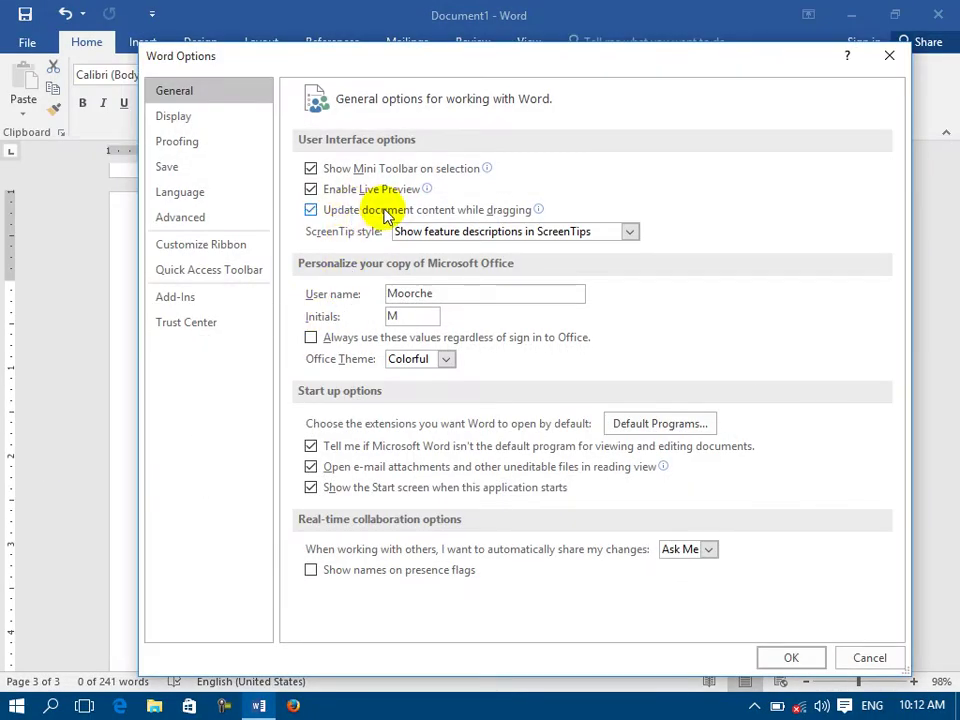
pyautogui.click(785, 655)
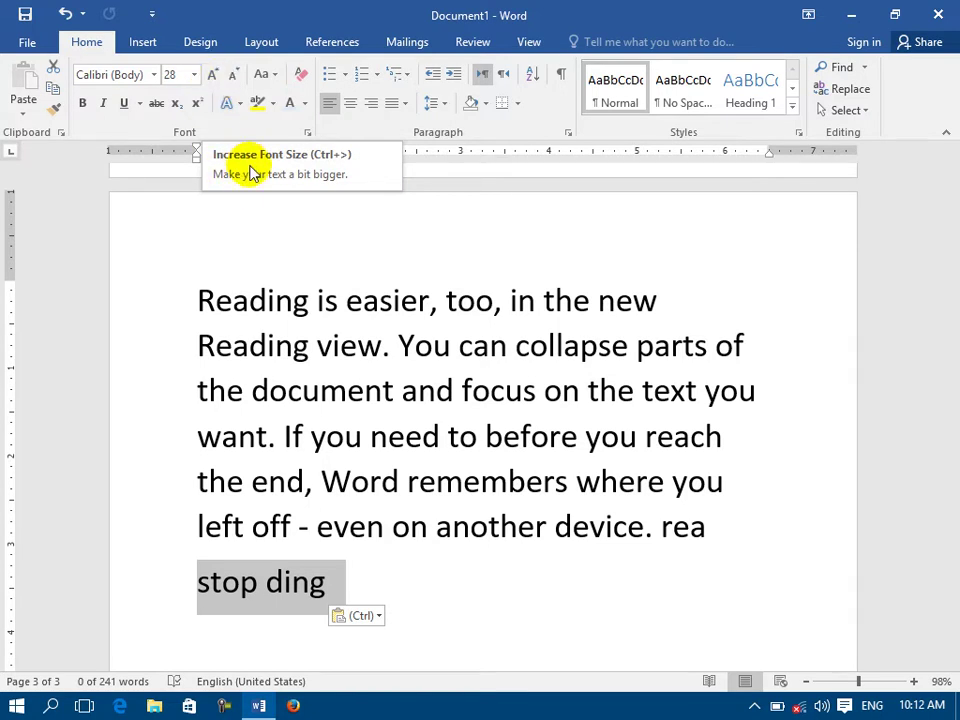
# - Set the ScreenTip style to "Don't show feature descriptions in ScreenTips" in the General Word Options
pyautogui.click(27, 42)
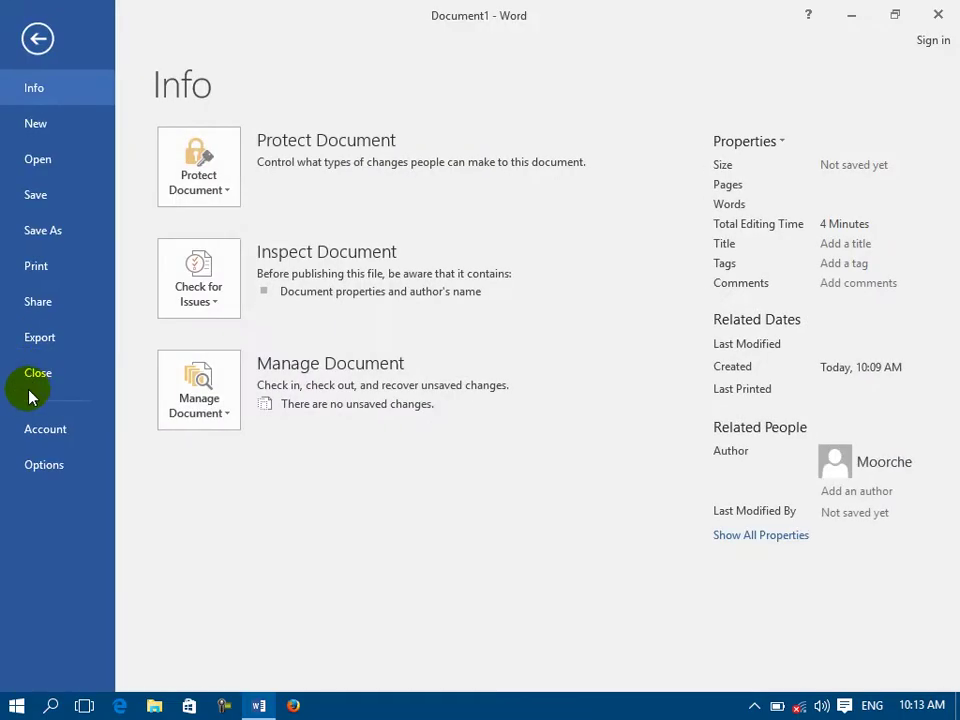
pyautogui.click(44, 465)
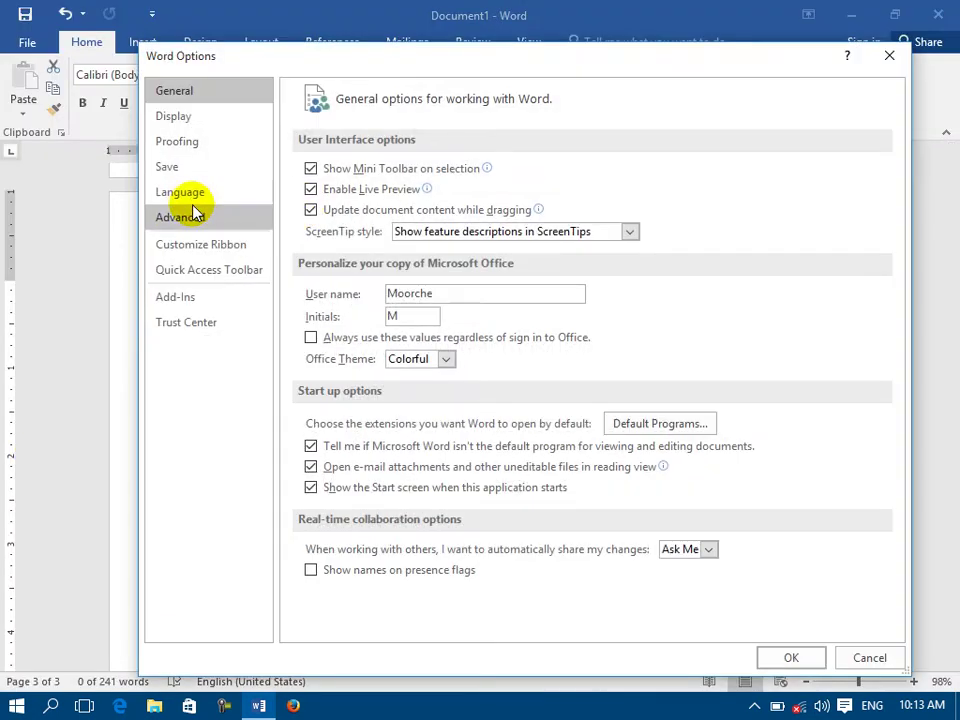
pyautogui.click(484, 235)
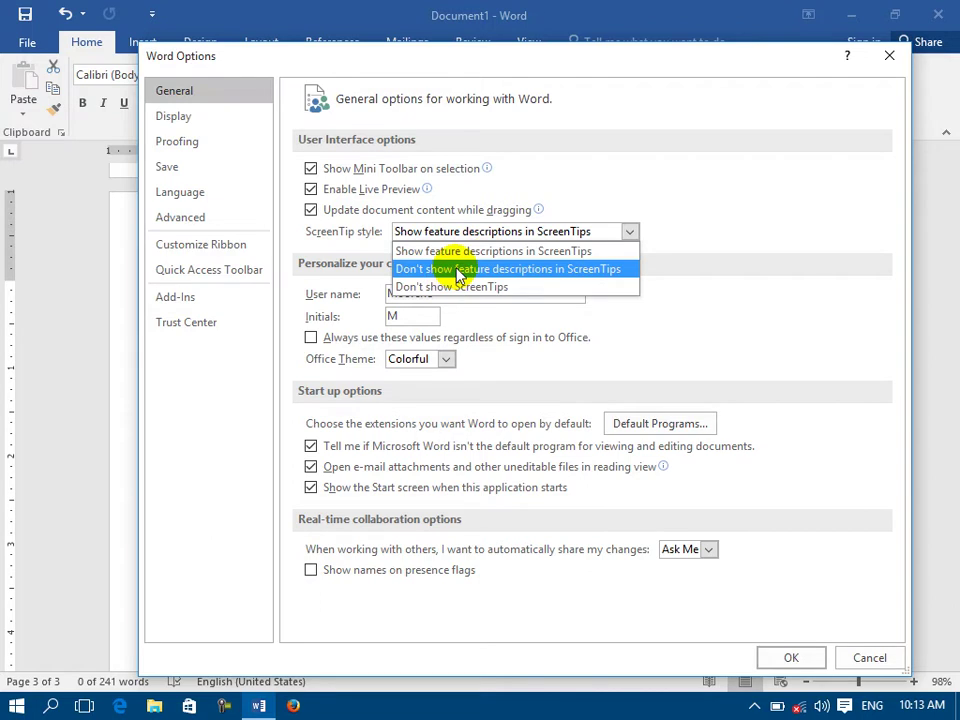
pyautogui.click(458, 270)
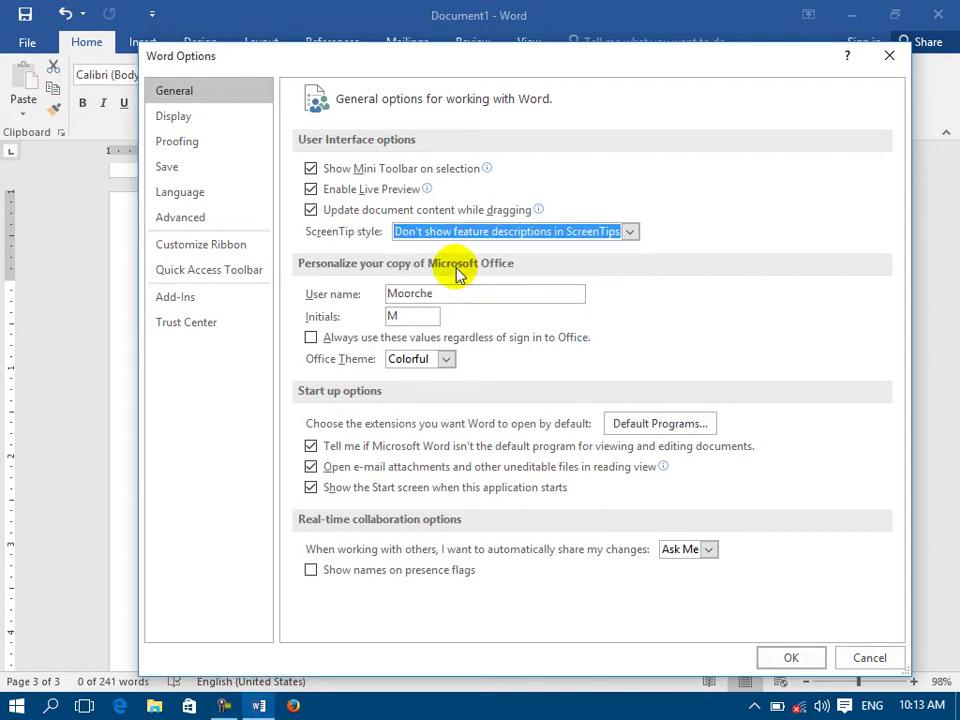
pyautogui.click(577, 234)
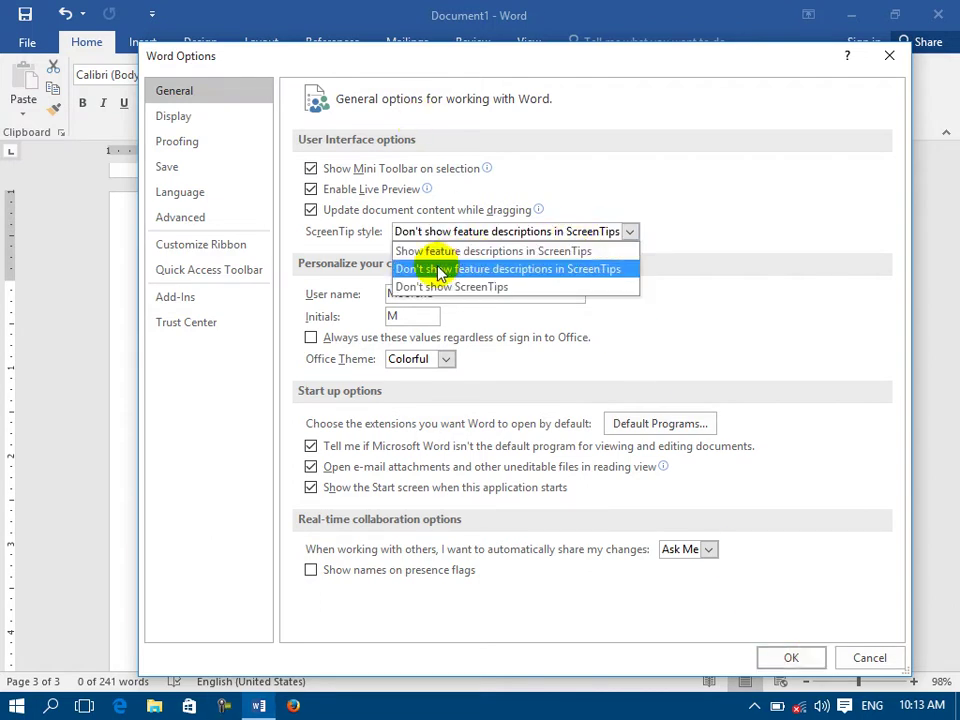
pyautogui.click(537, 280)
pyautogui.click(785, 660)
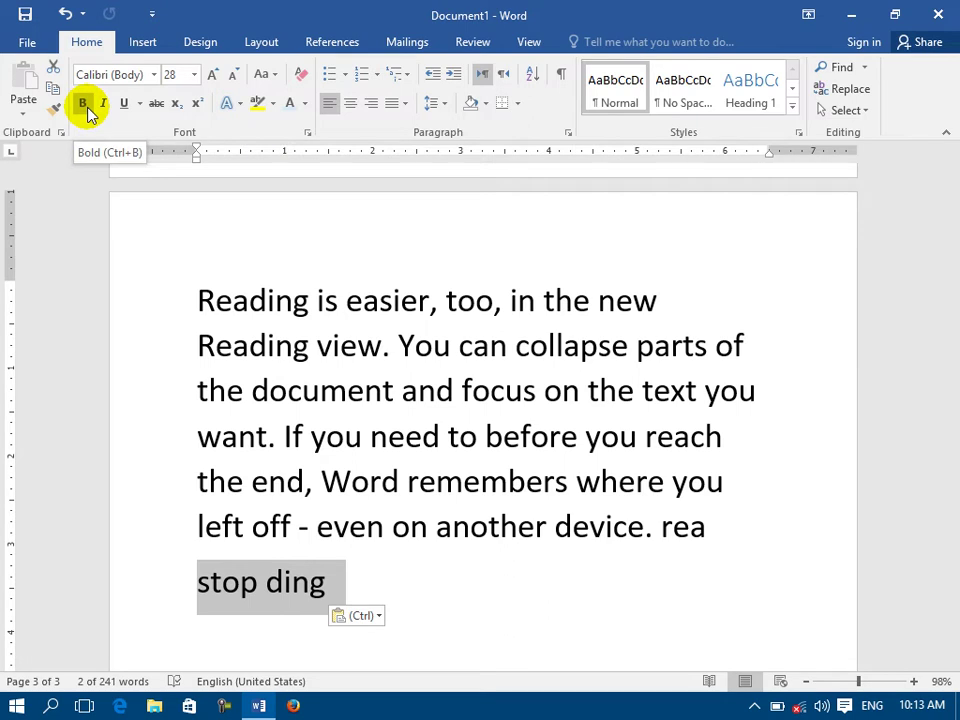
# - Set the ScreenTip style to "Don't show ScreenTips" in the General Word Options
pyautogui.click(27, 42)
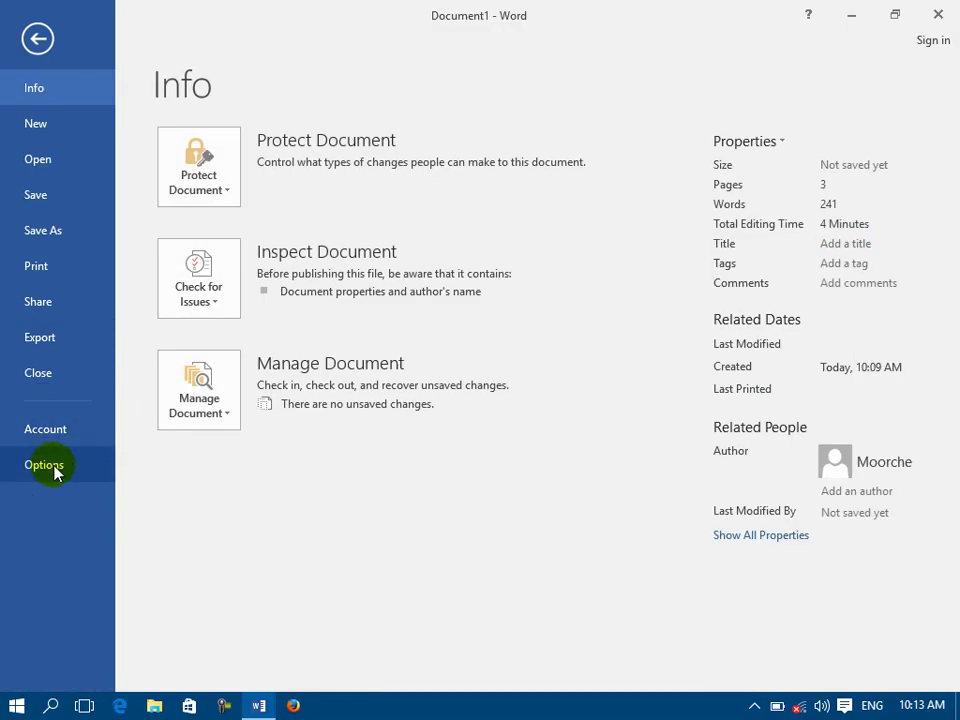
pyautogui.click(52, 467)
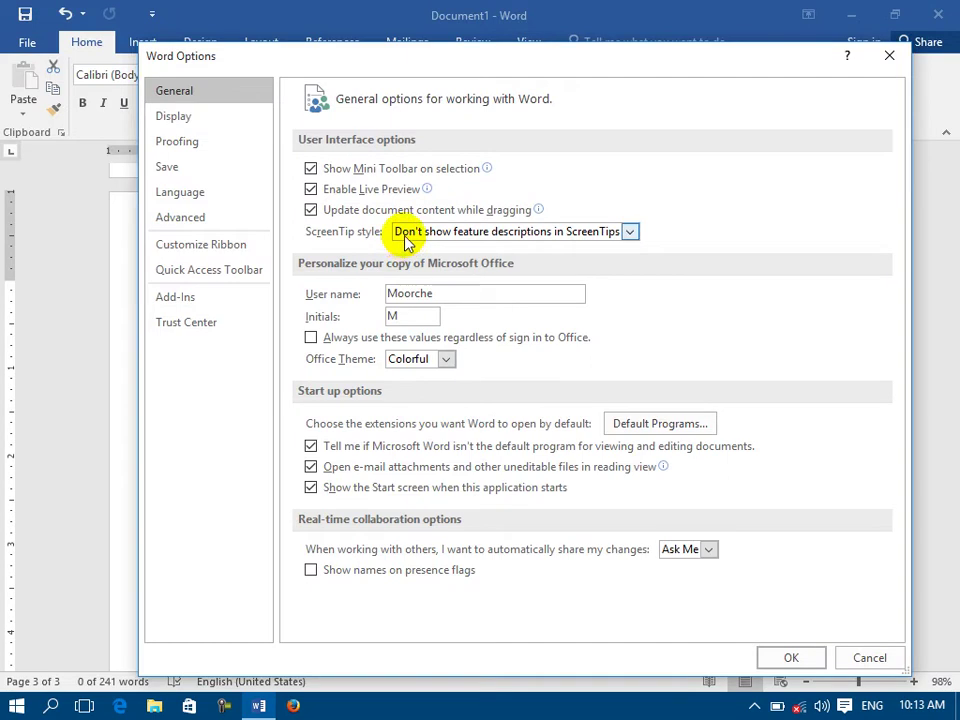
pyautogui.click(405, 235)
pyautogui.click(412, 287)
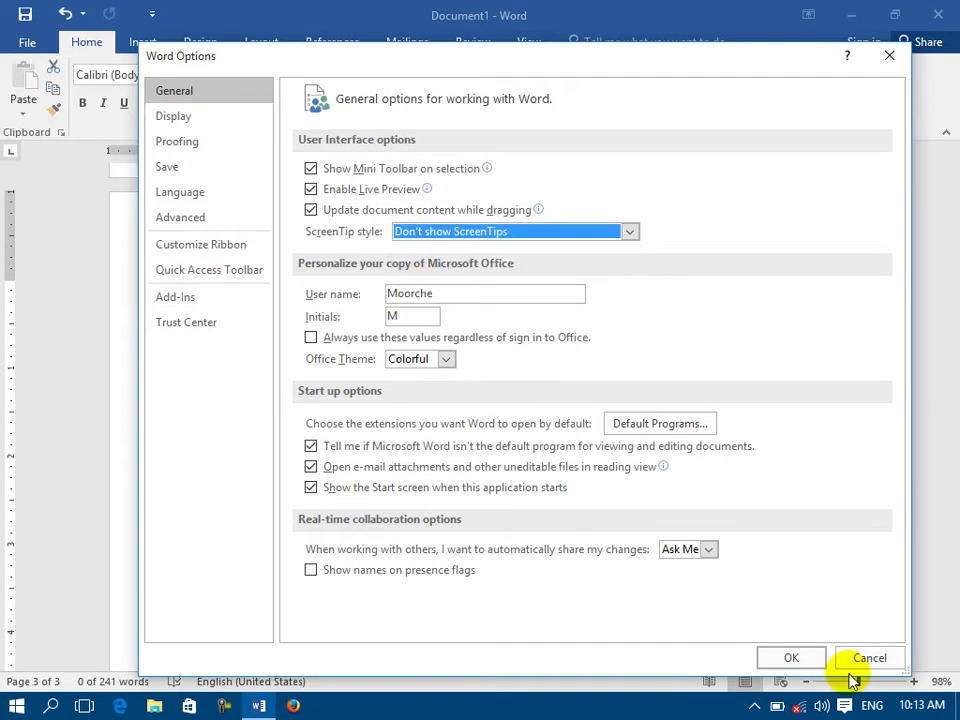
pyautogui.click(786, 657)
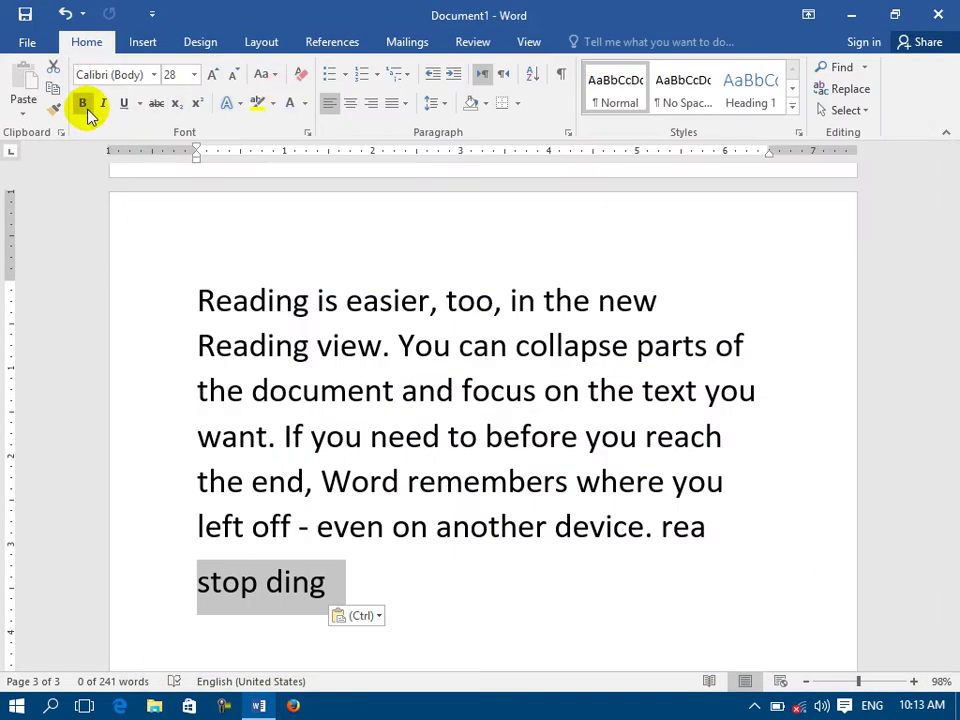
# - Set the ScreenTip style back to "Show feature descriptions in ScreenTips" in the General Word Options
pyautogui.click(27, 42)
pyautogui.click(45, 465)
pyautogui.click(420, 233)
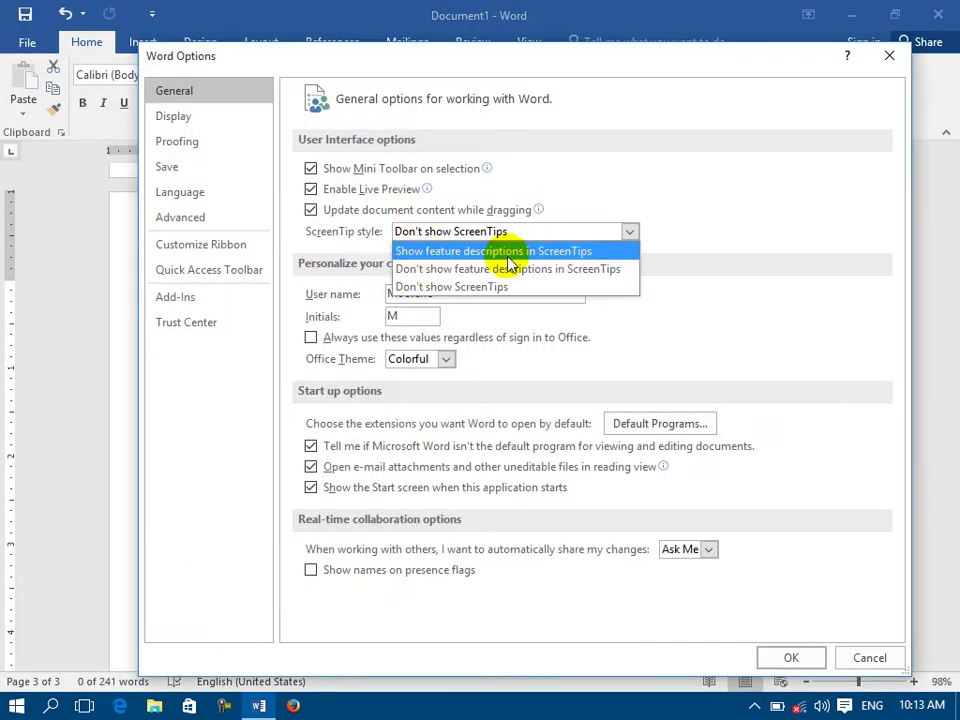
pyautogui.click(509, 254)
pyautogui.click(791, 657)
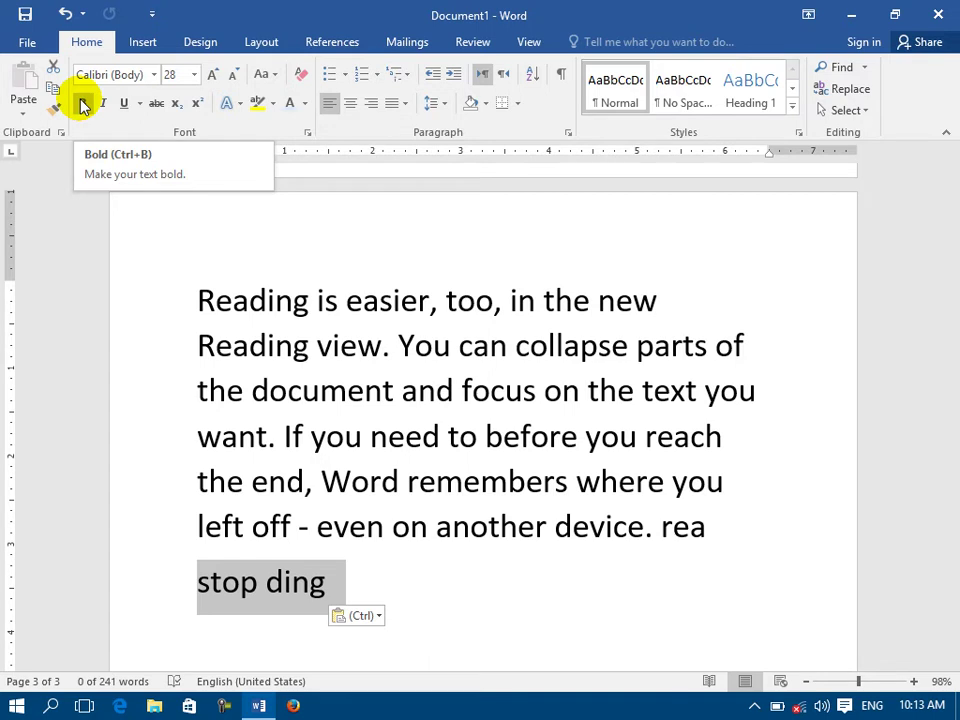
# - Replace the Office user name with another first name in the General Word Options and apply it
pyautogui.click(25, 52)
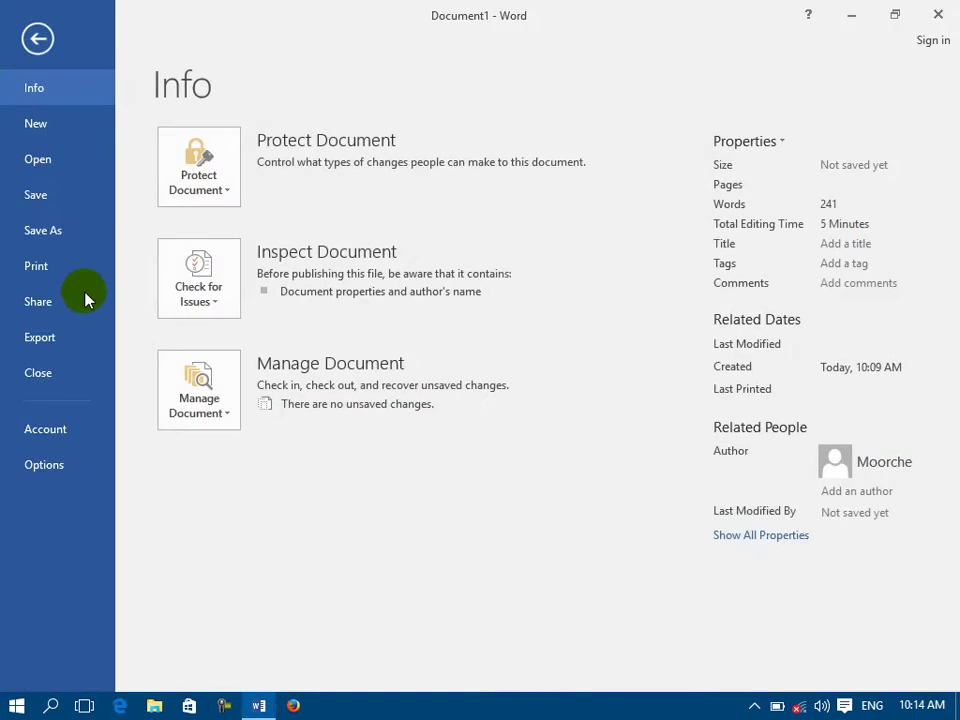
pyautogui.click(82, 462)
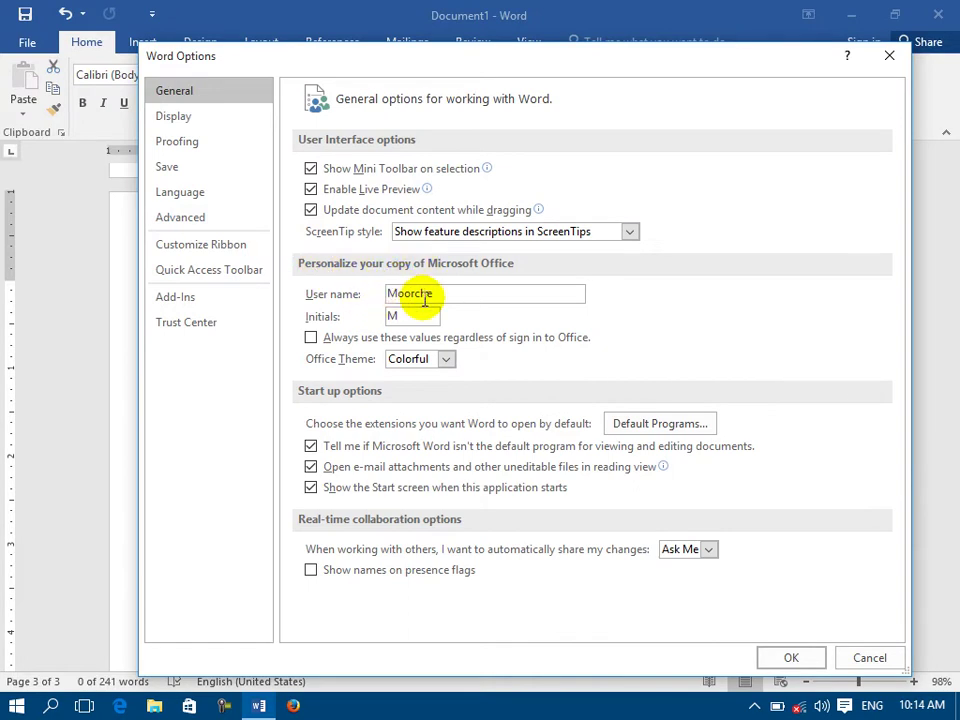
pyautogui.moveTo(428, 293); pyautogui.dragTo(333, 305)
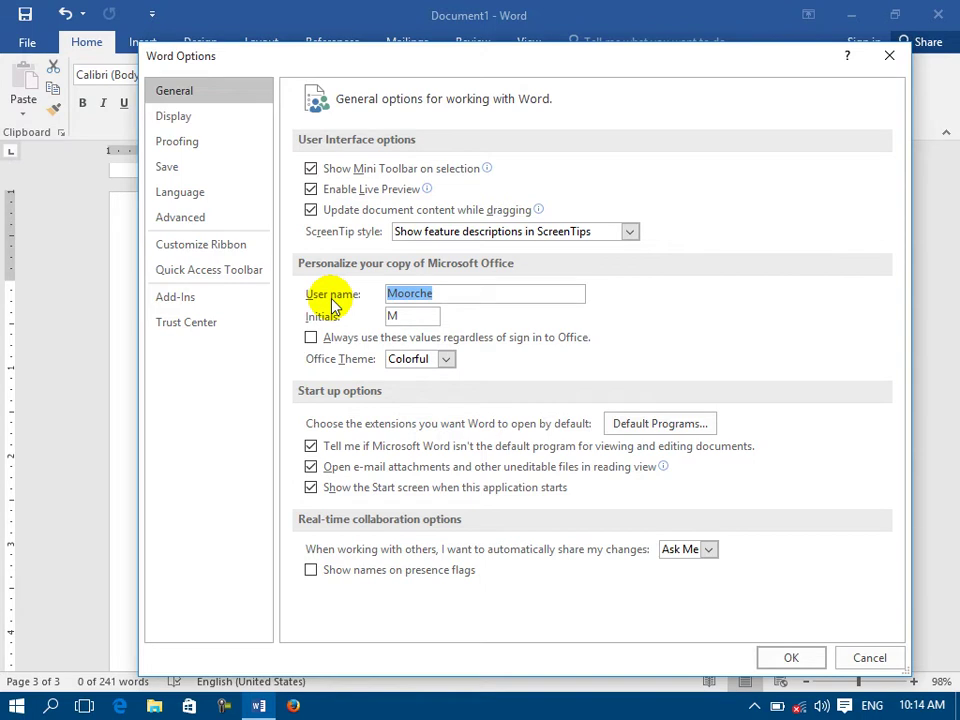
pyautogui.write('Asad')
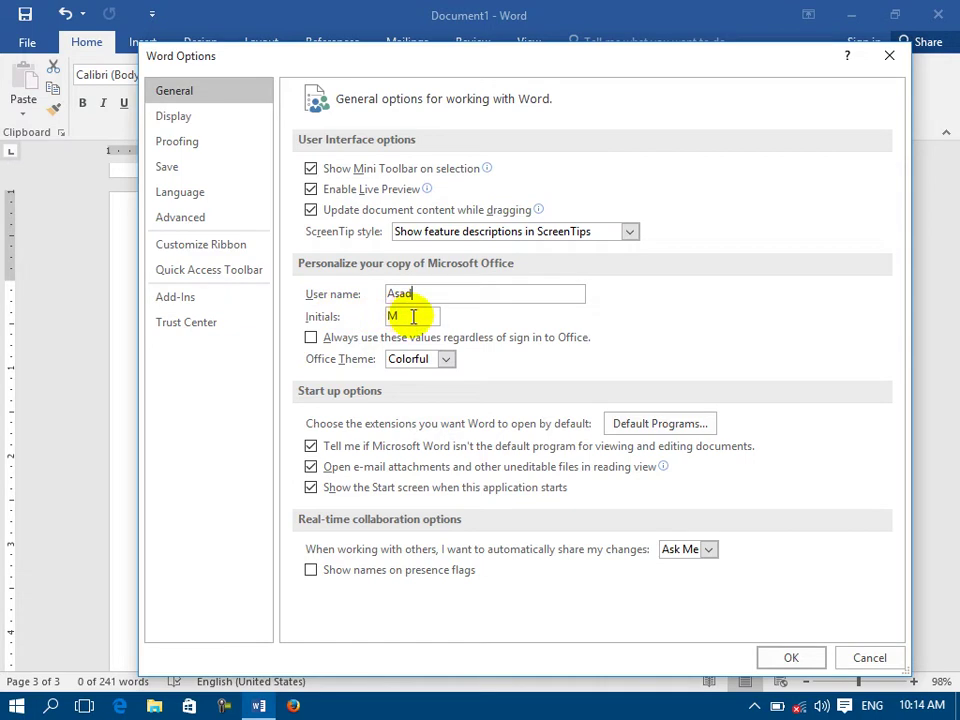
pyautogui.moveTo(430, 294); pyautogui.dragTo(364, 300)
pyautogui.click(815, 665)
# - Insert an empty comment on the word "collapse" and check the author name it carries
pyautogui.click(613, 347)
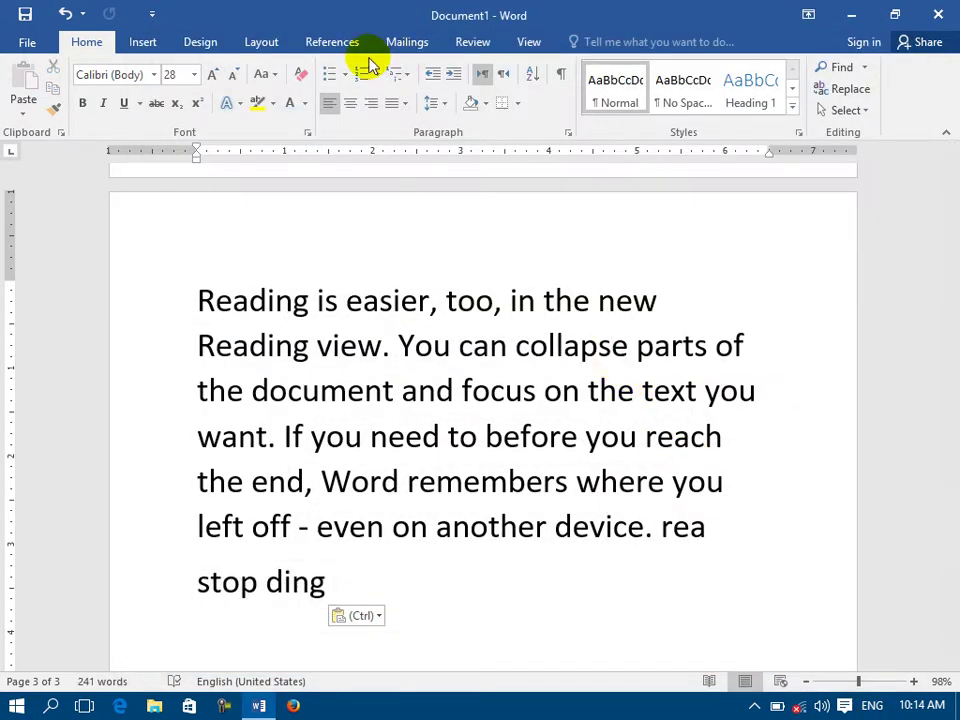
pyautogui.click(520, 41)
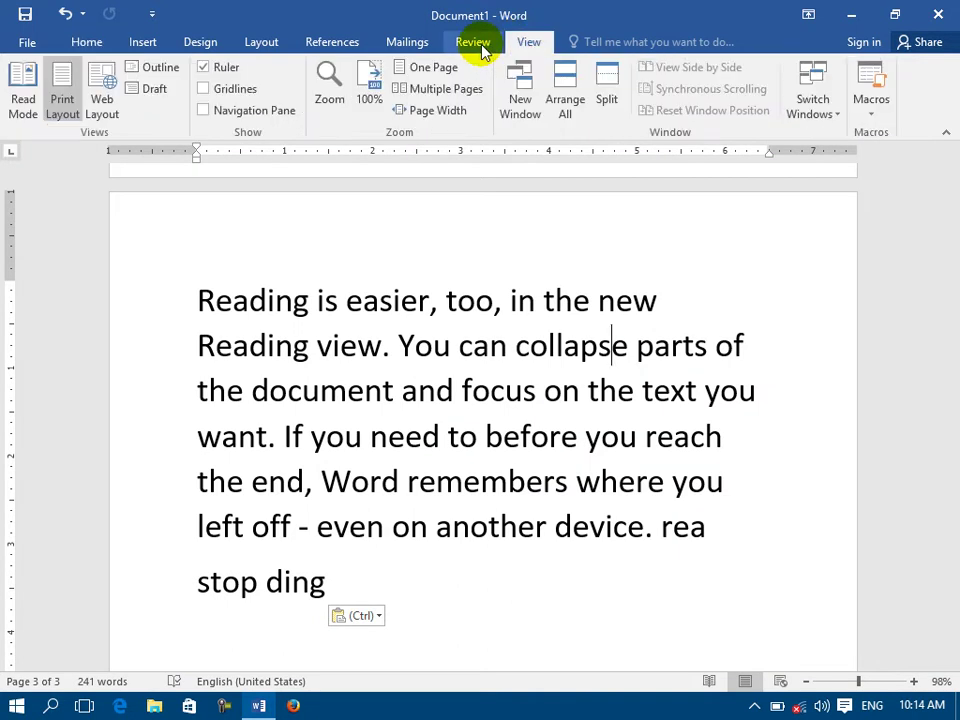
pyautogui.click(478, 46)
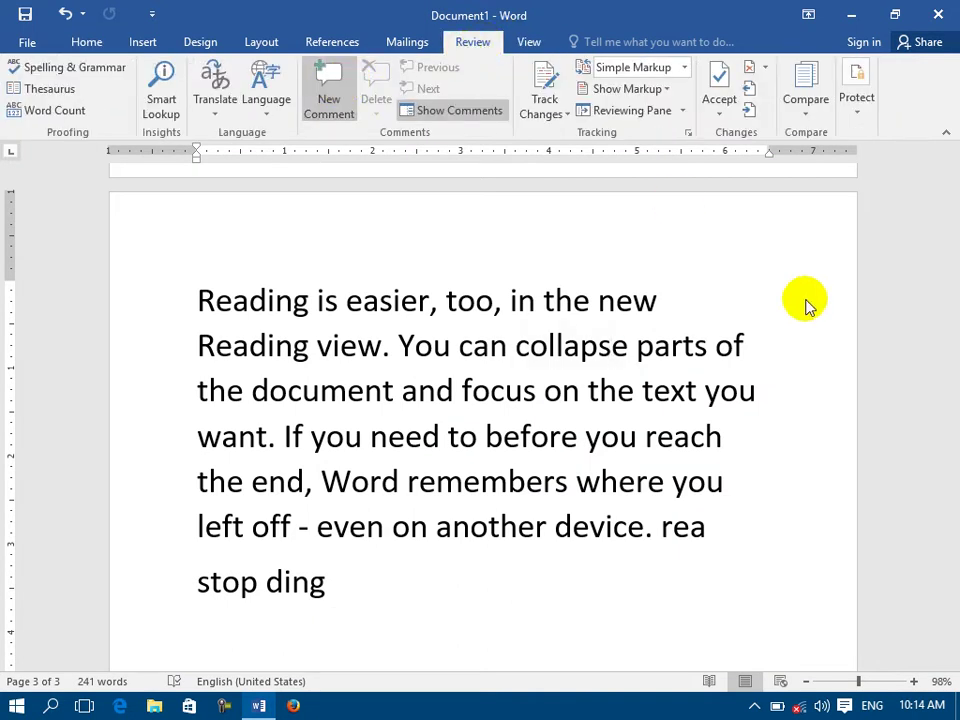
pyautogui.hotkey('ctrl', 'alt', 'm')
pyautogui.moveTo(825, 321)
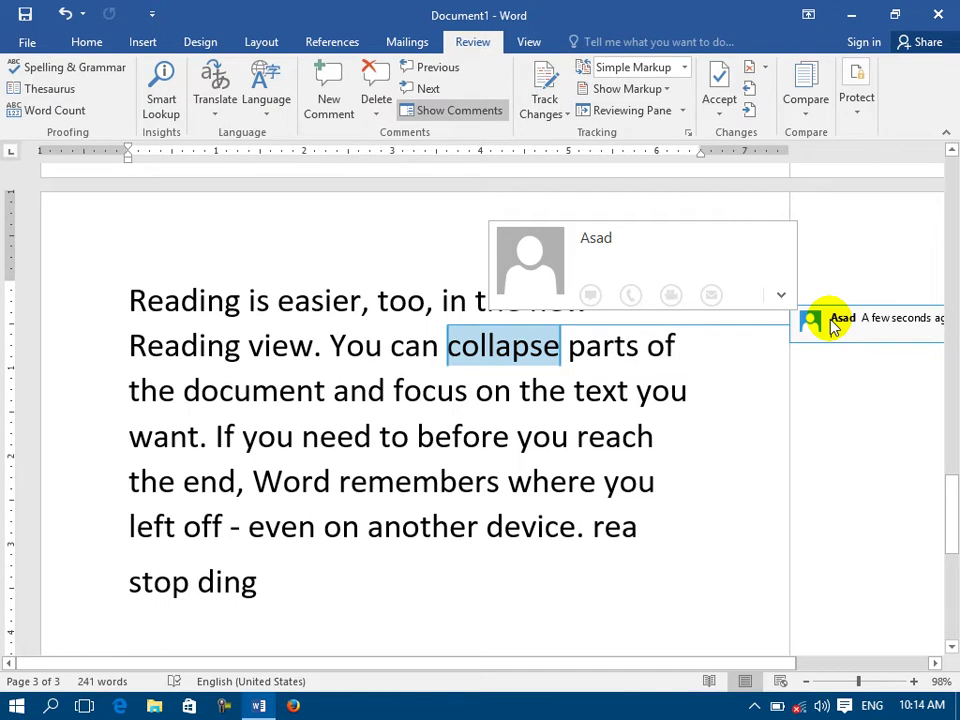
pyautogui.click(530, 390)
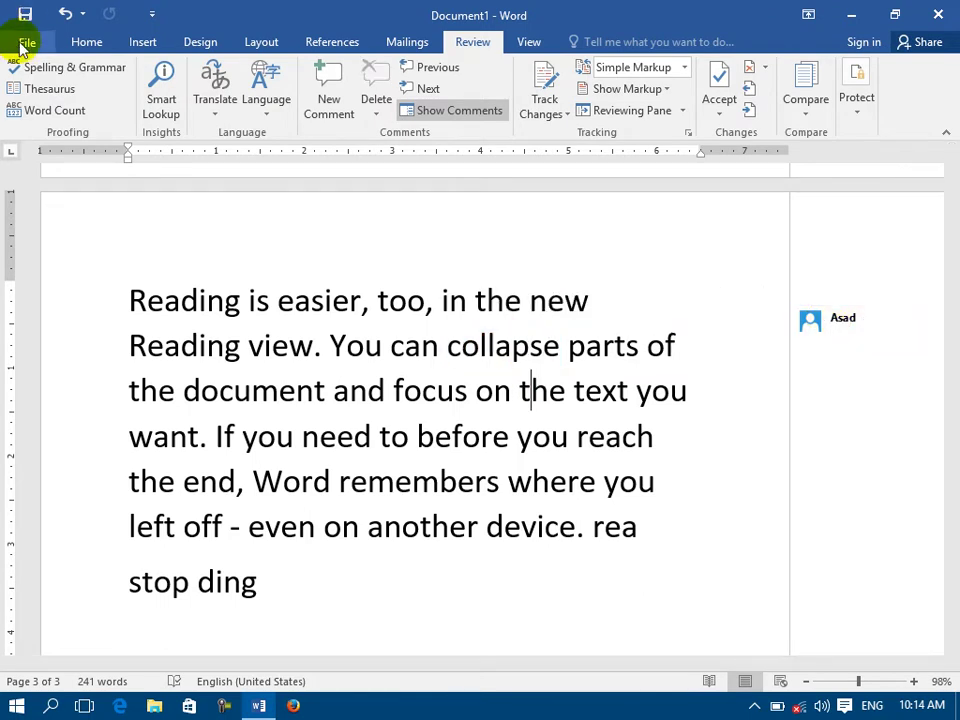
# - Change the Office user name to a second, different first name in the General Word Options
pyautogui.click(25, 45)
pyautogui.click(70, 480)
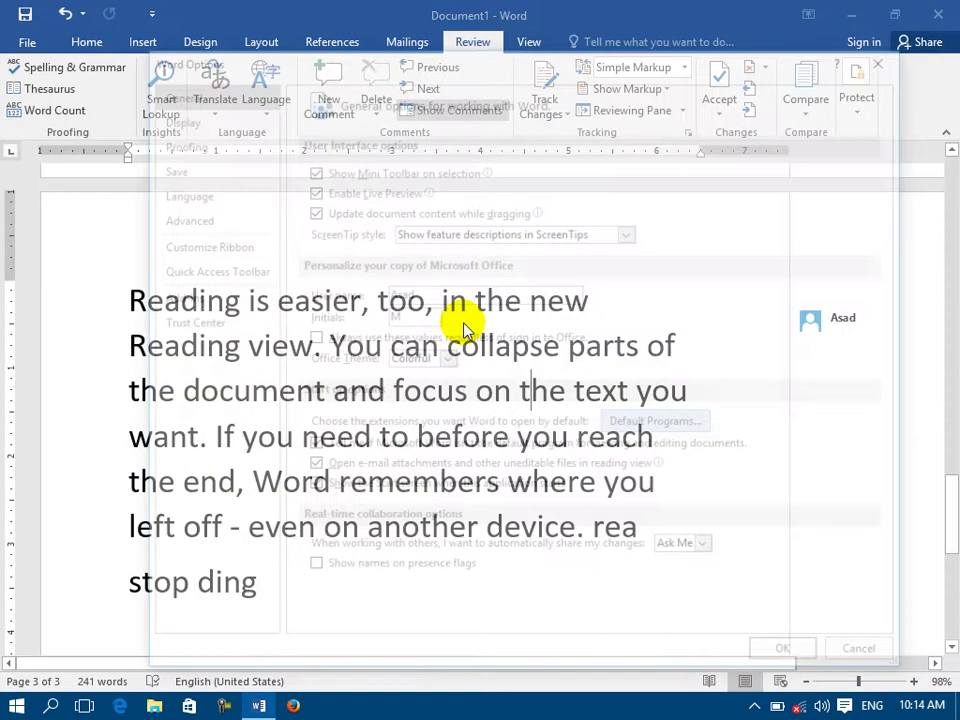
pyautogui.moveTo(428, 298); pyautogui.dragTo(362, 295)
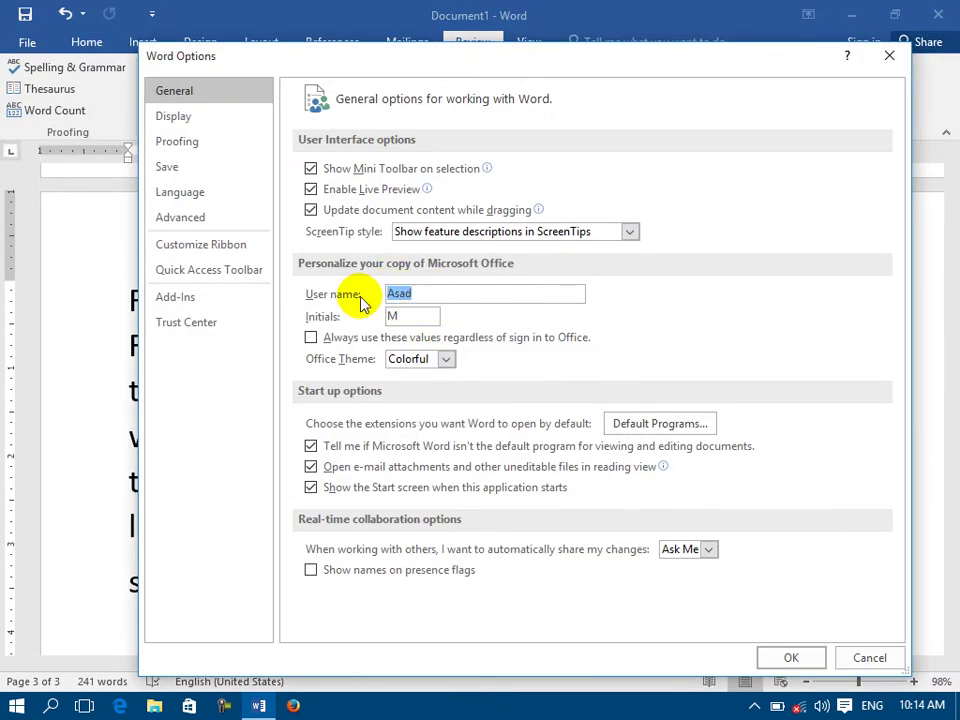
pyautogui.write('ahm')
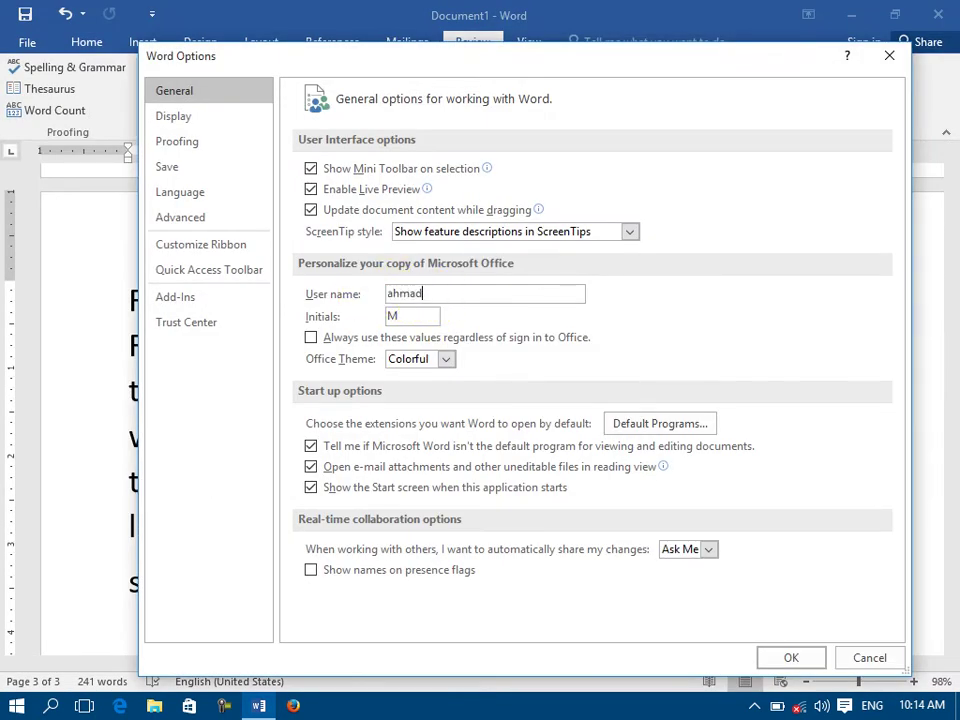
pyautogui.click(791, 657)
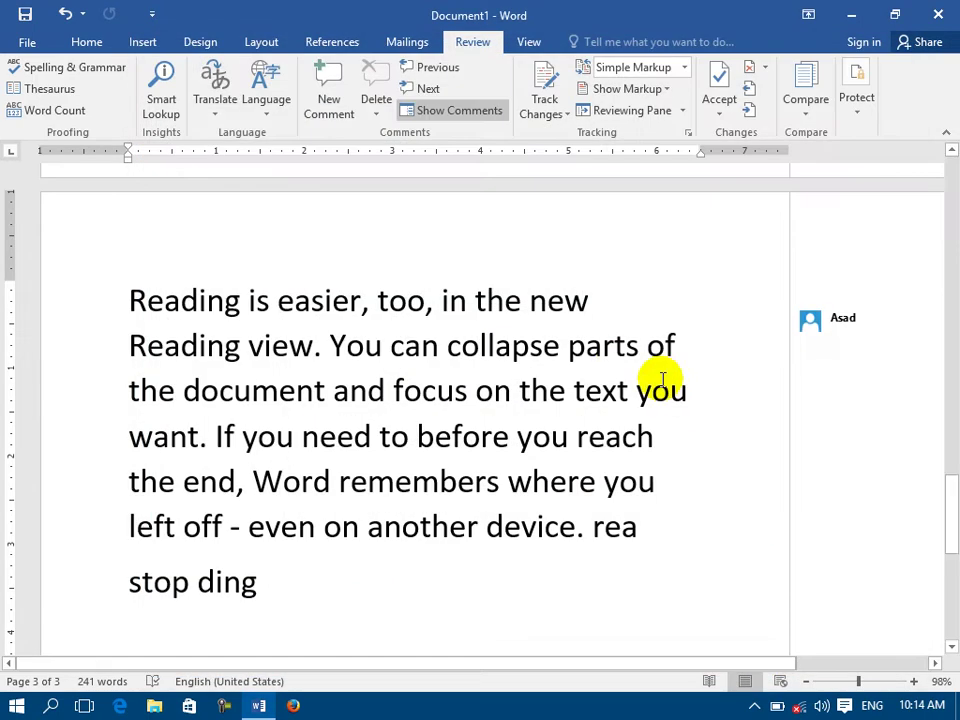
# - Insert an empty comment on the word "parts" and check the author name it carries
pyautogui.click(329, 100)
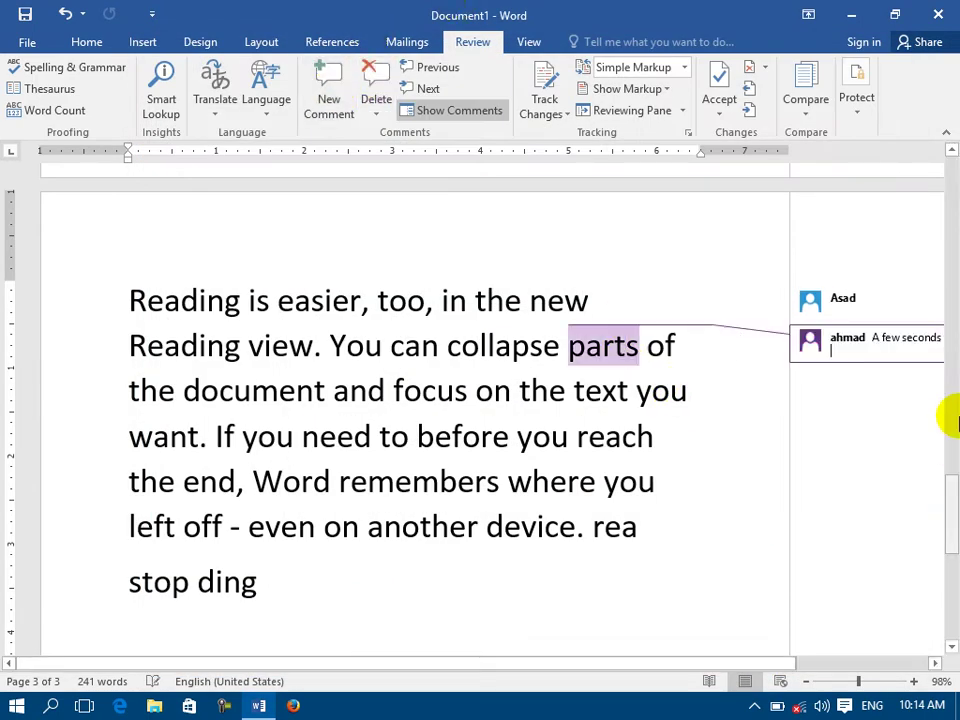
pyautogui.click(857, 340)
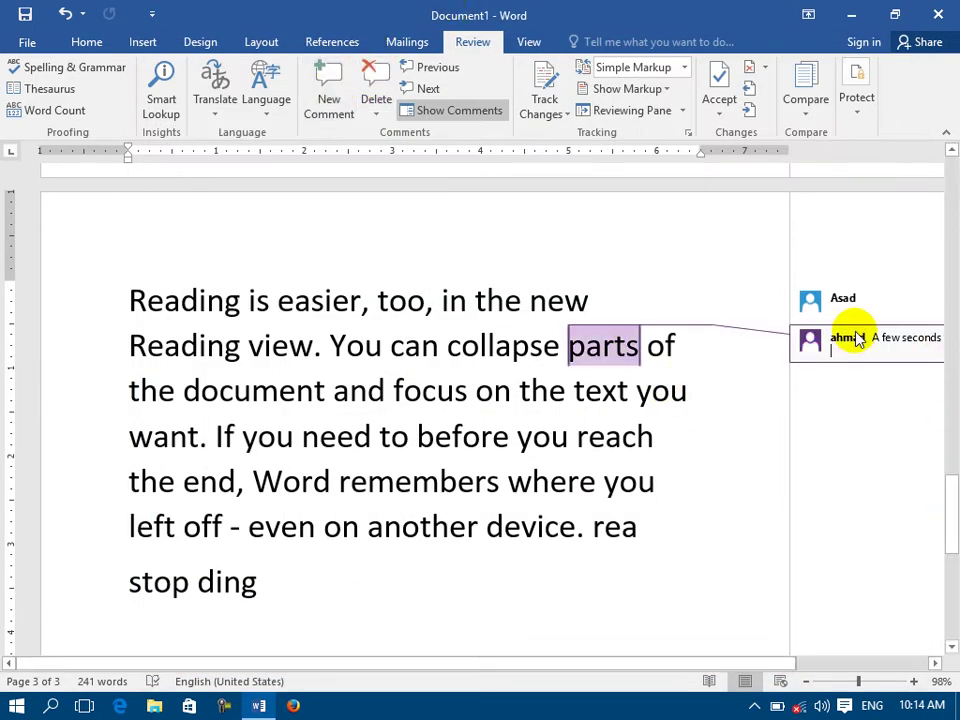
# - Set the Office user initials to "a" in the General Word Options and apply the change
pyautogui.click(24, 42)
pyautogui.click(46, 468)
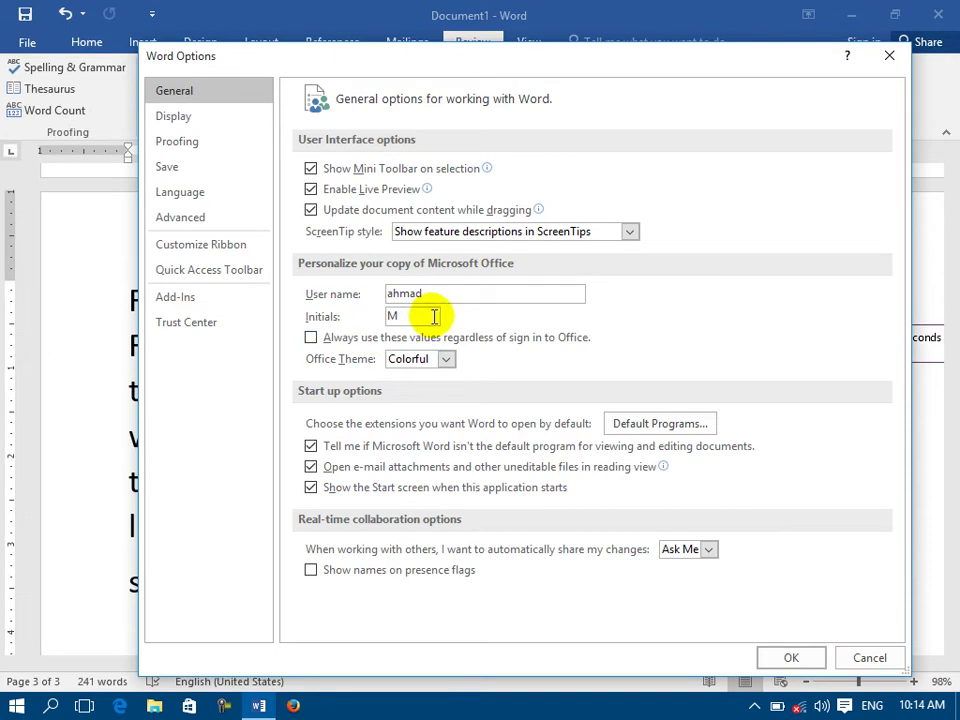
pyautogui.moveTo(417, 316); pyautogui.dragTo(376, 319)
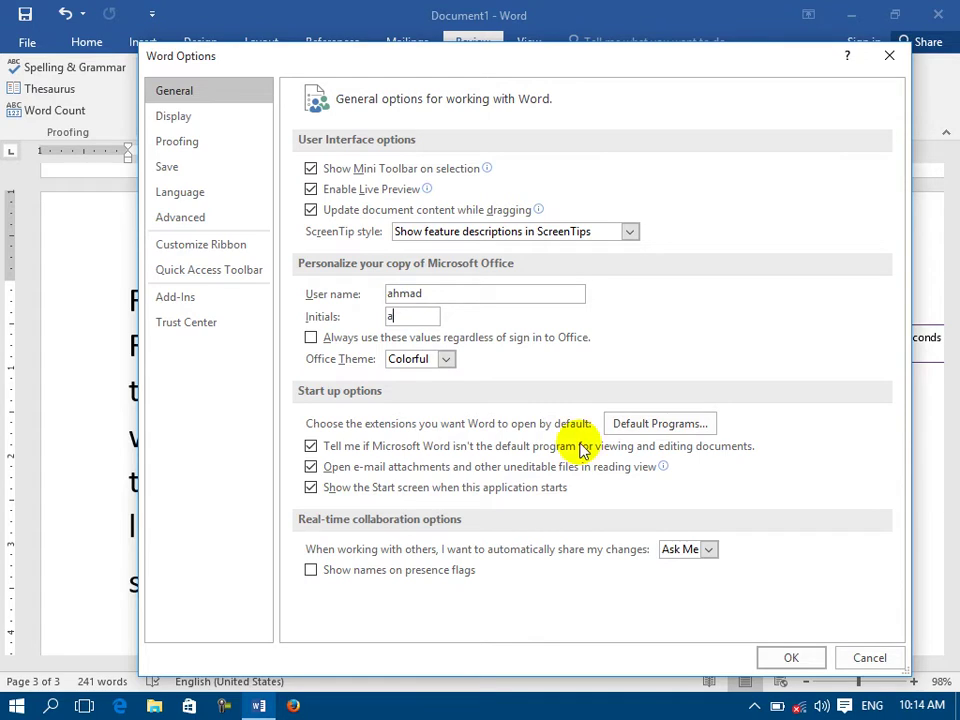
pyautogui.click(796, 659)
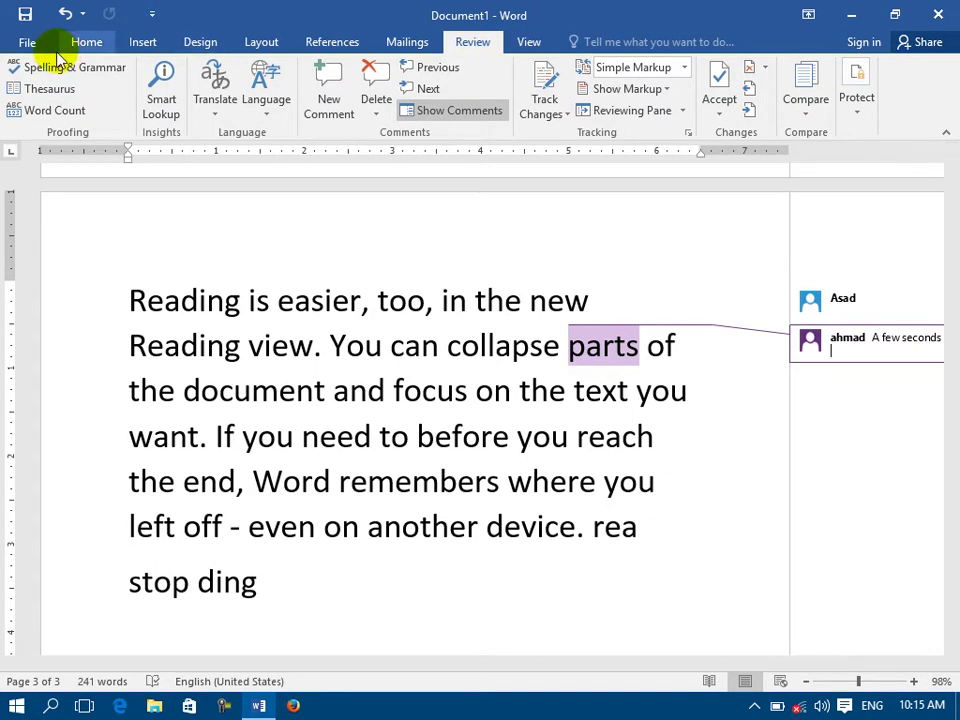
# - Enable "Always use these values regardless of sign in to Office" in the General Word Options, but close them without applying
pyautogui.click(27, 42)
pyautogui.click(62, 467)
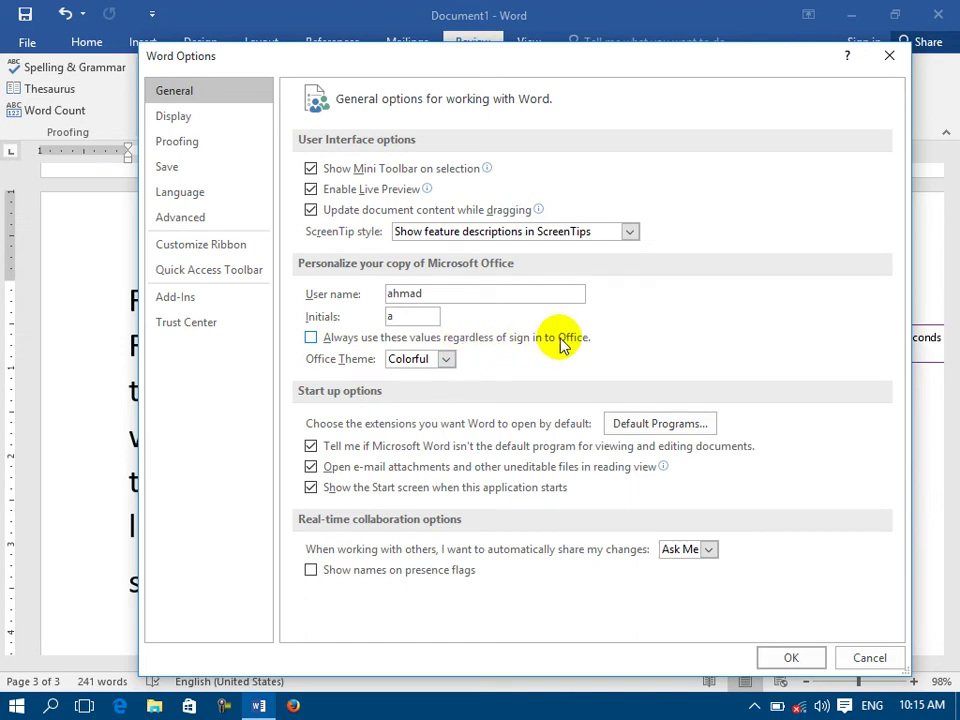
pyautogui.moveTo(804, 58); pyautogui.dragTo(763, 107)
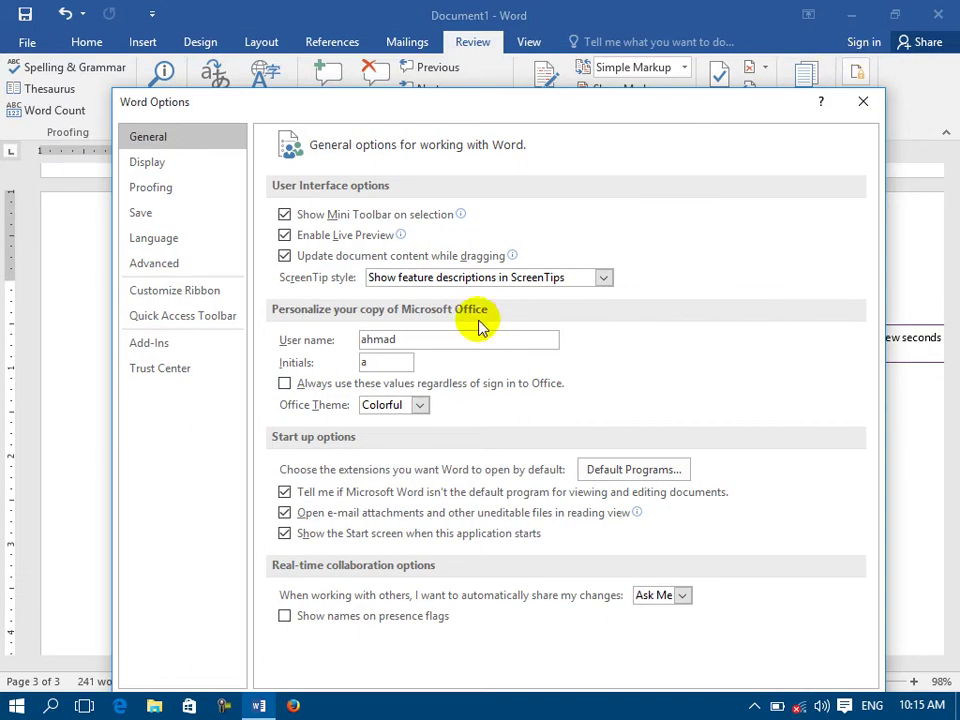
pyautogui.moveTo(408, 339); pyautogui.dragTo(341, 348)
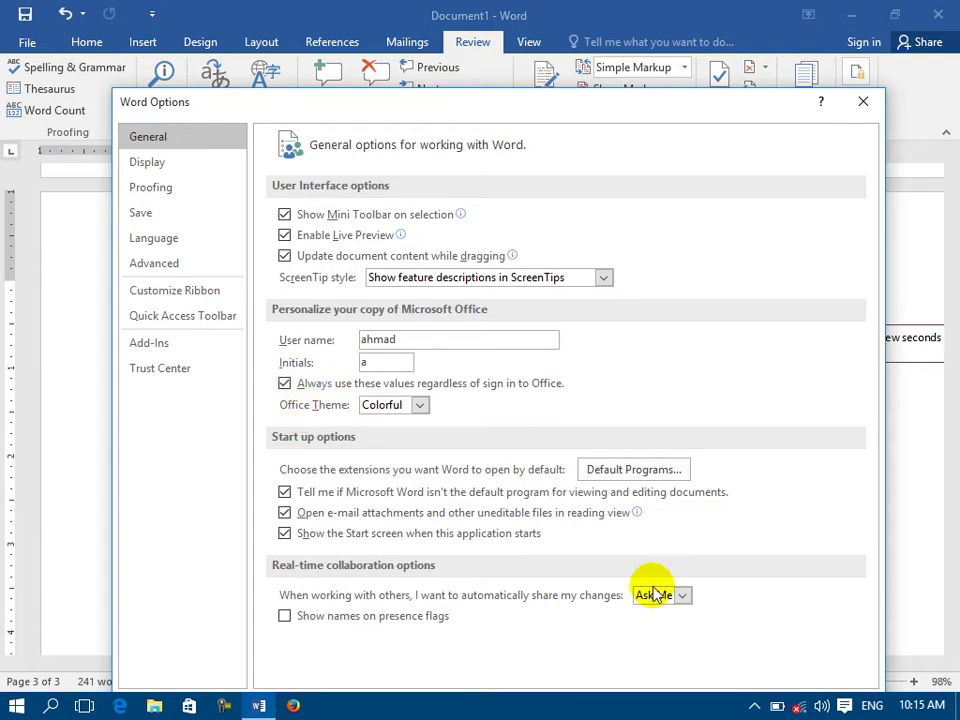
pyautogui.click(861, 102)
# - Examine the sign-in option and the available Office themes on the Account page
pyautogui.click(24, 42)
pyautogui.click(50, 430)
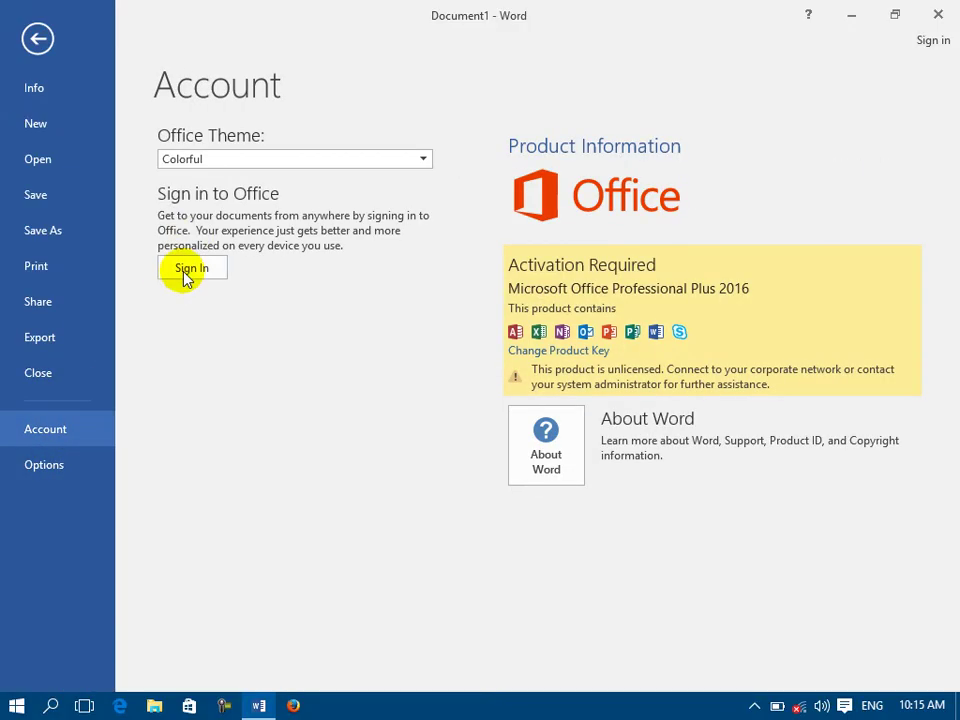
pyautogui.click(236, 160)
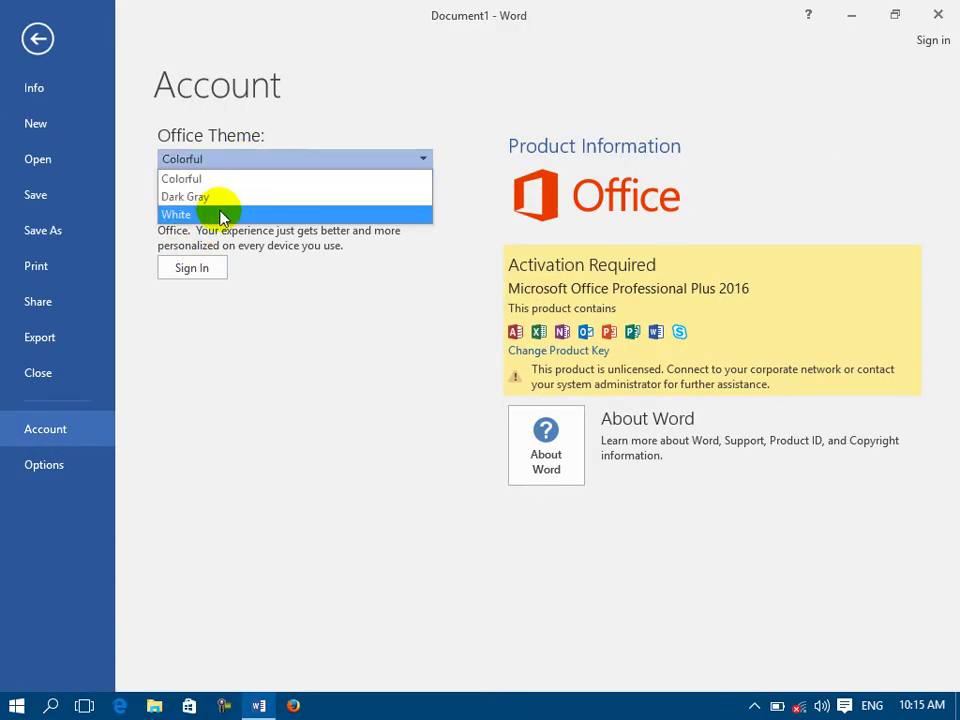
# - Set the Office Theme to Dark Gray in the General Word Options and apply it
pyautogui.click(30, 468)
pyautogui.click(30, 468)
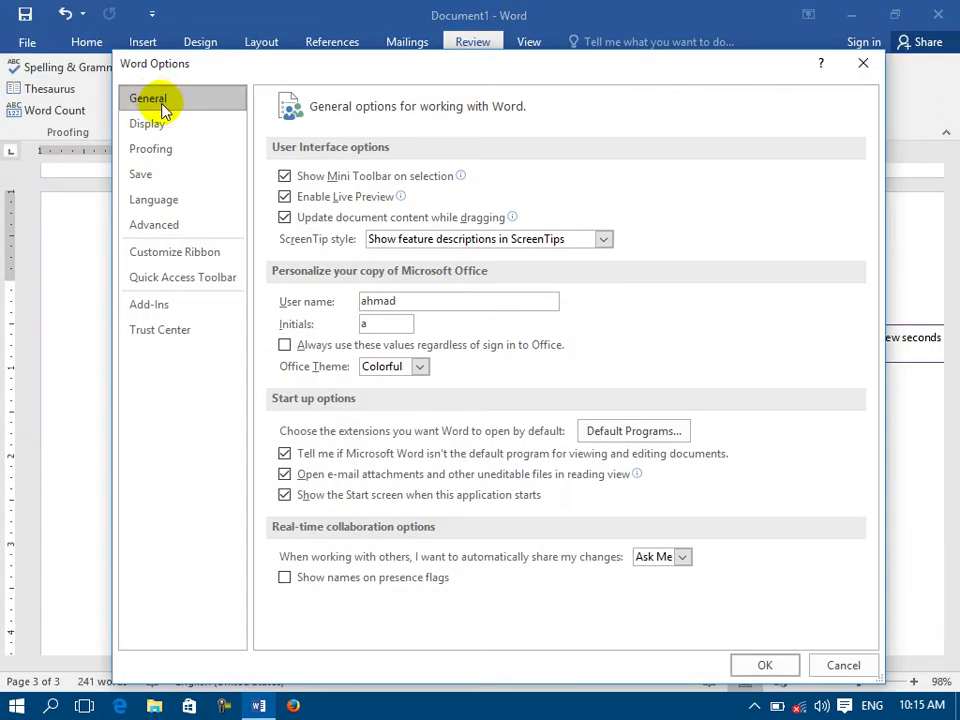
pyautogui.click(420, 367)
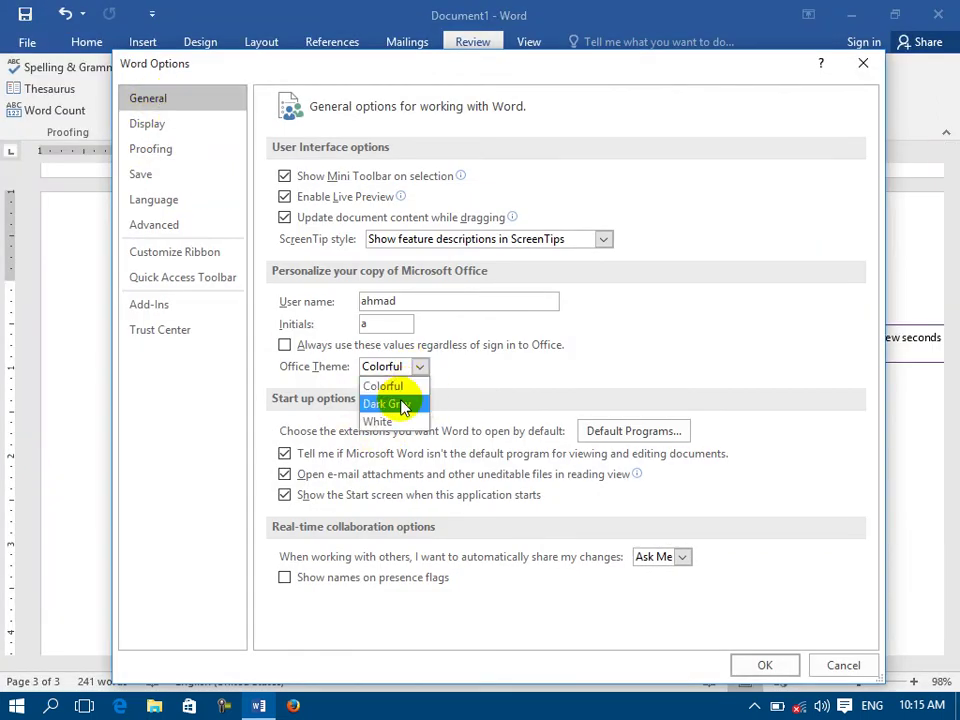
pyautogui.click(395, 404)
pyautogui.click(768, 666)
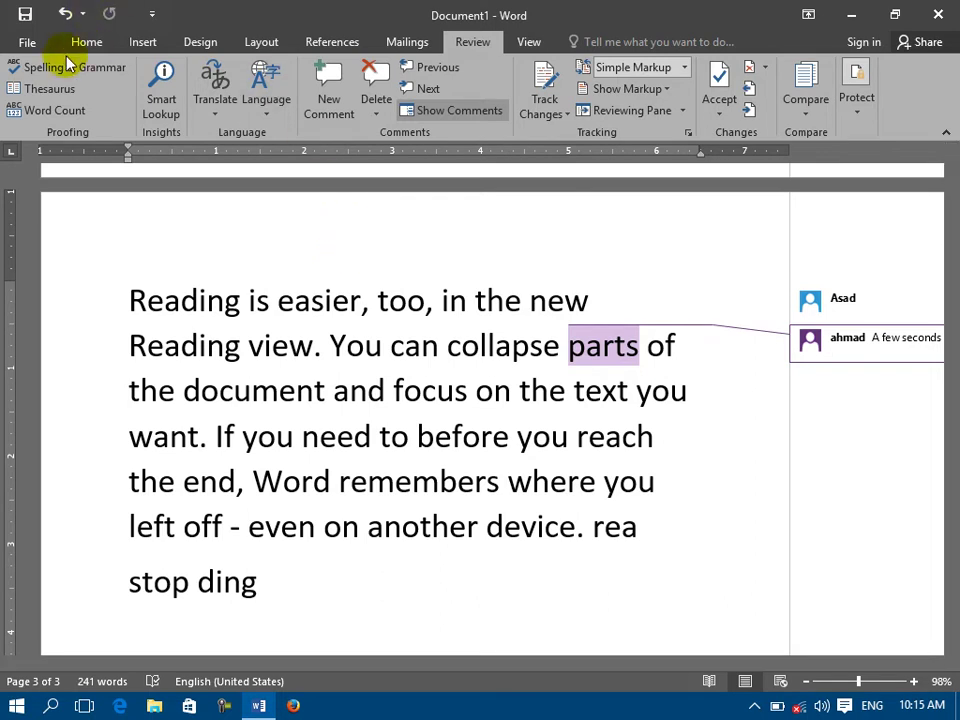
# - Change the Office Theme to White in the General Word Options and apply it
pyautogui.click(27, 45)
pyautogui.click(68, 470)
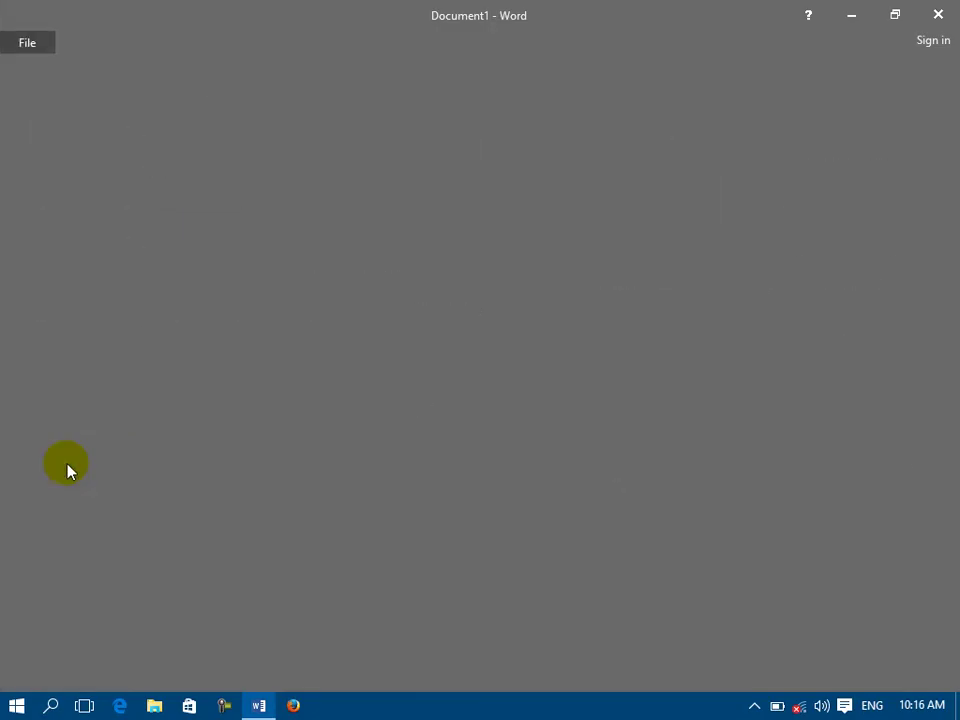
pyautogui.click(420, 366)
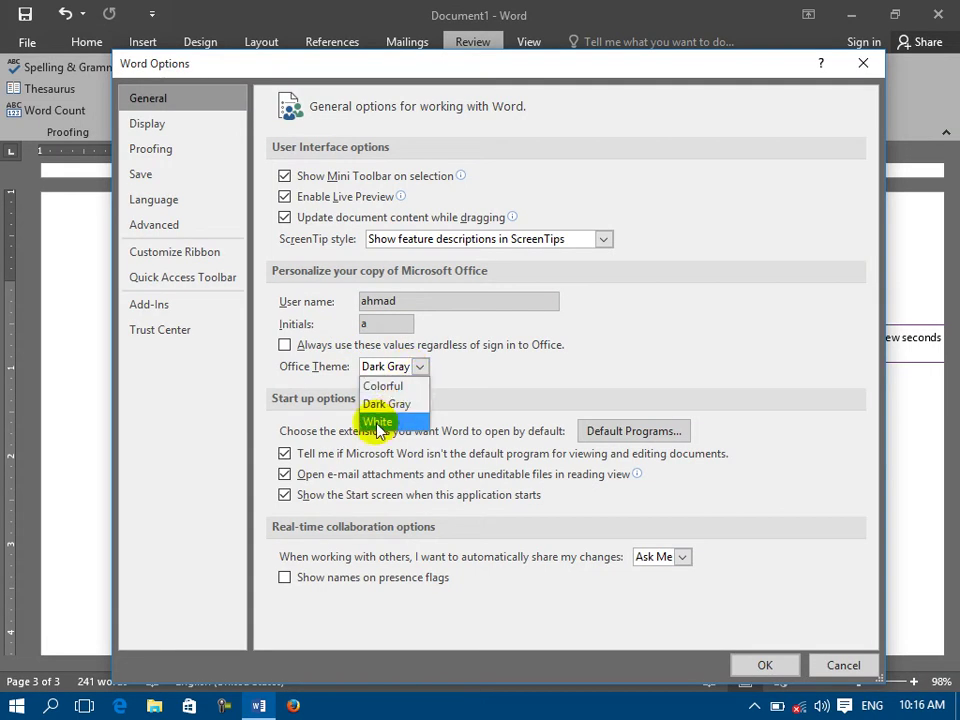
pyautogui.click(390, 419)
pyautogui.click(757, 668)
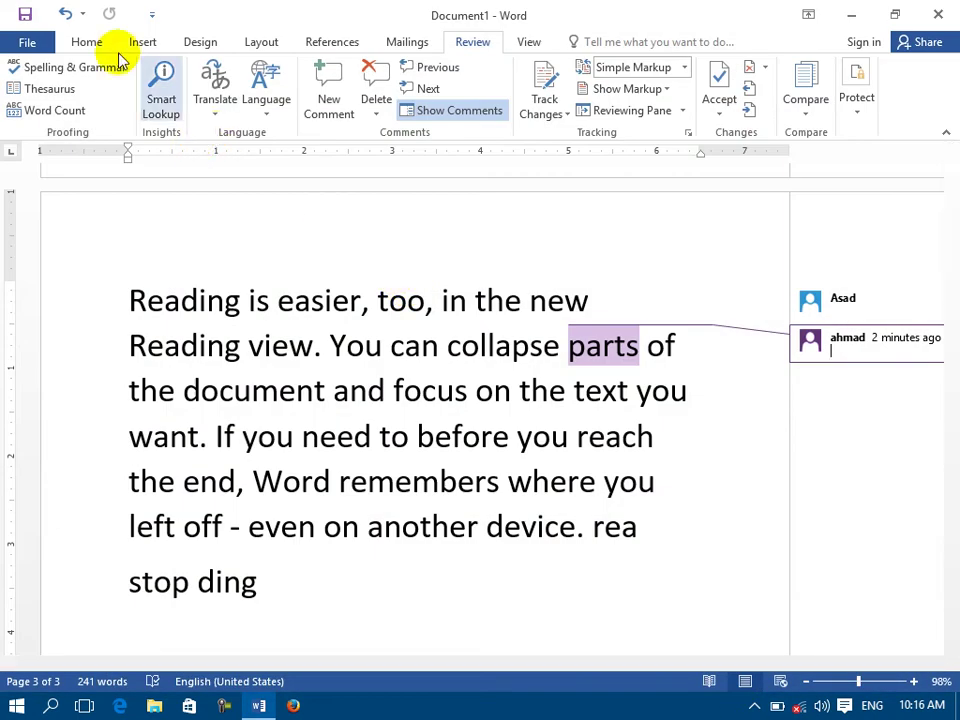
# - Set the Office Theme back to Colorful in the General Word Options and apply it
pyautogui.click(29, 40)
pyautogui.click(42, 468)
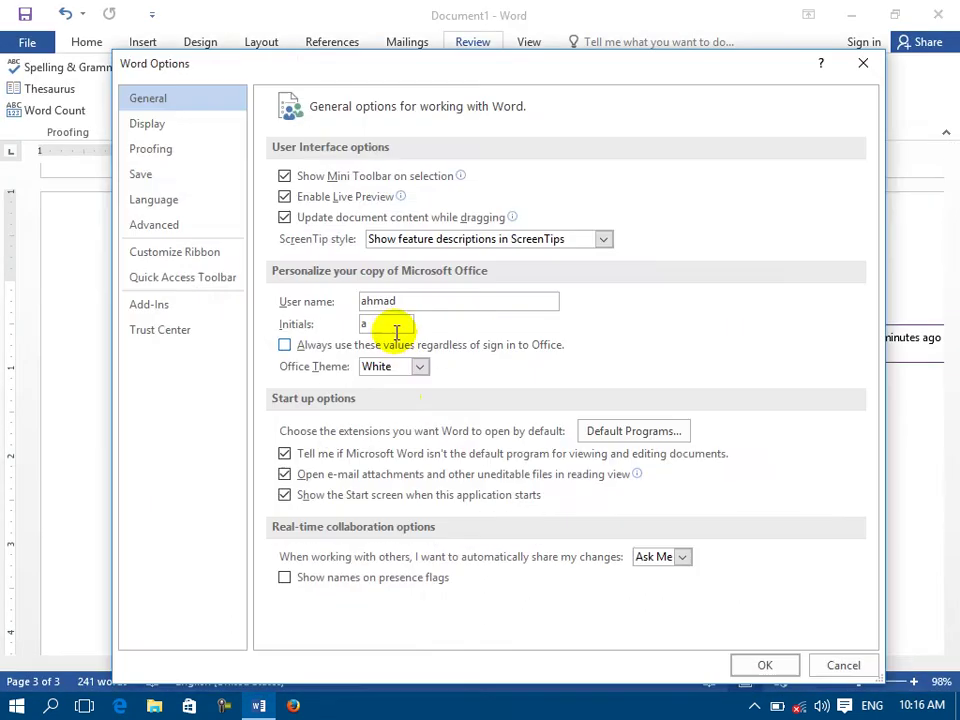
pyautogui.click(388, 367)
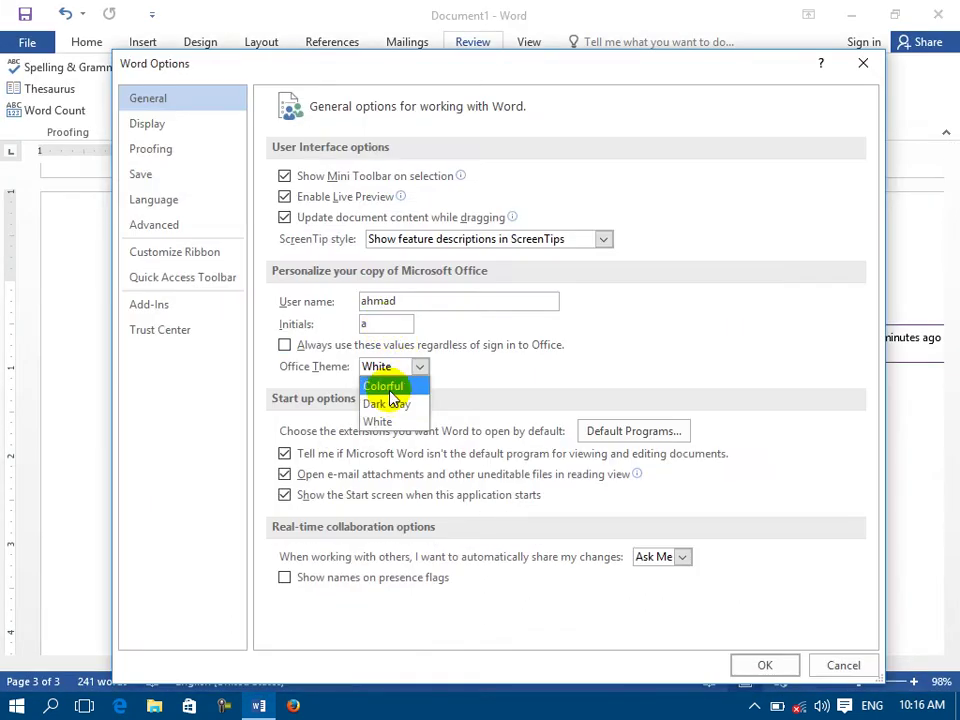
pyautogui.click(390, 388)
pyautogui.click(752, 666)
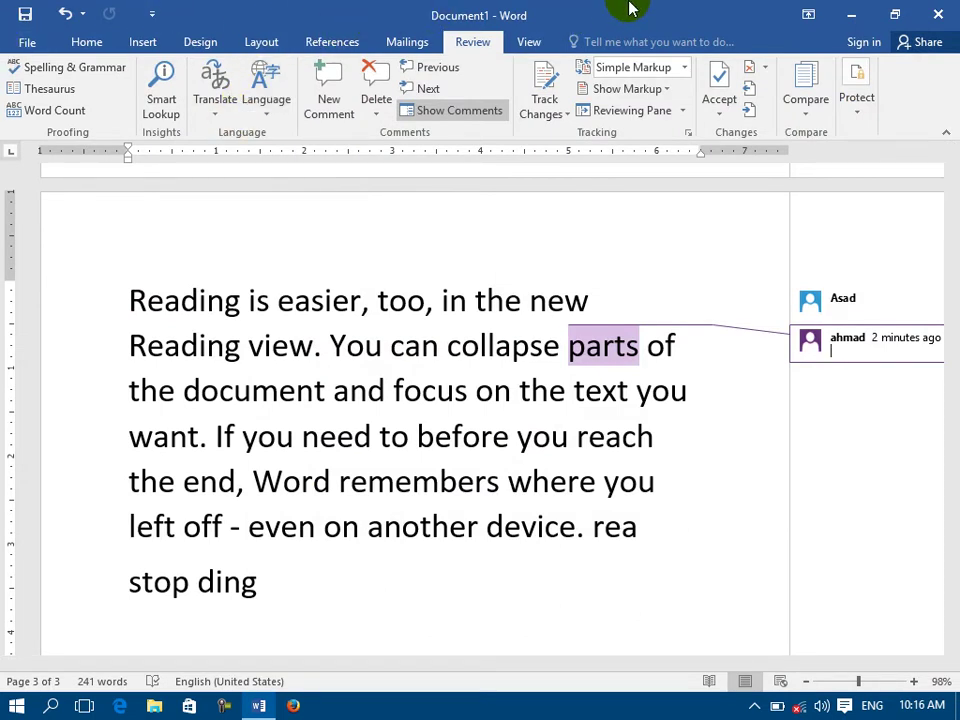
# - Review the start-up settings in the General Word Options and close them
pyautogui.click(27, 41)
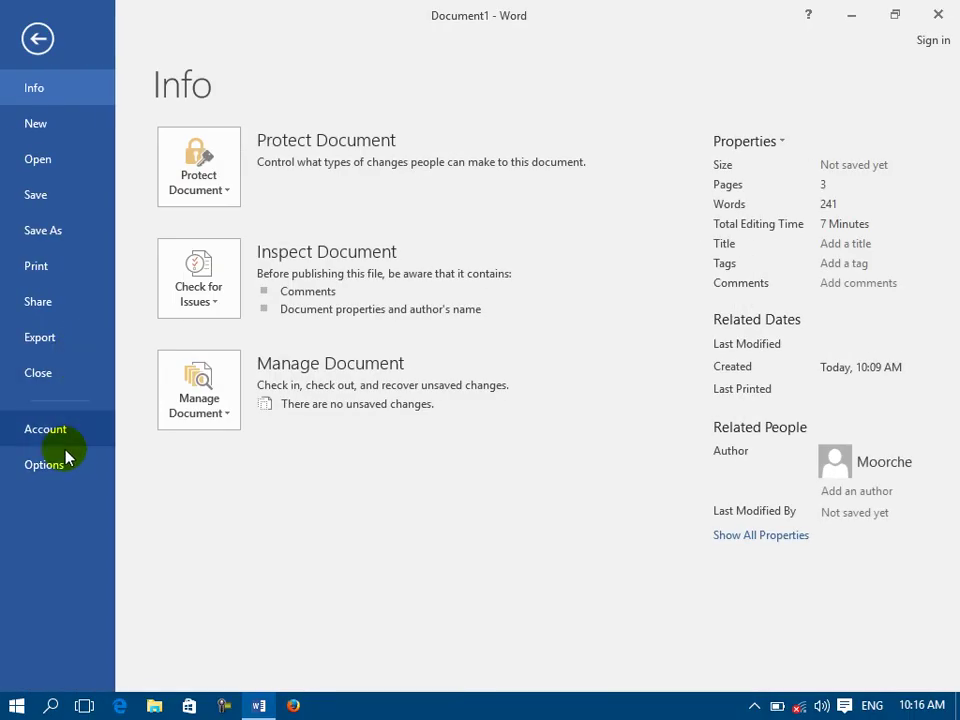
pyautogui.click(42, 465)
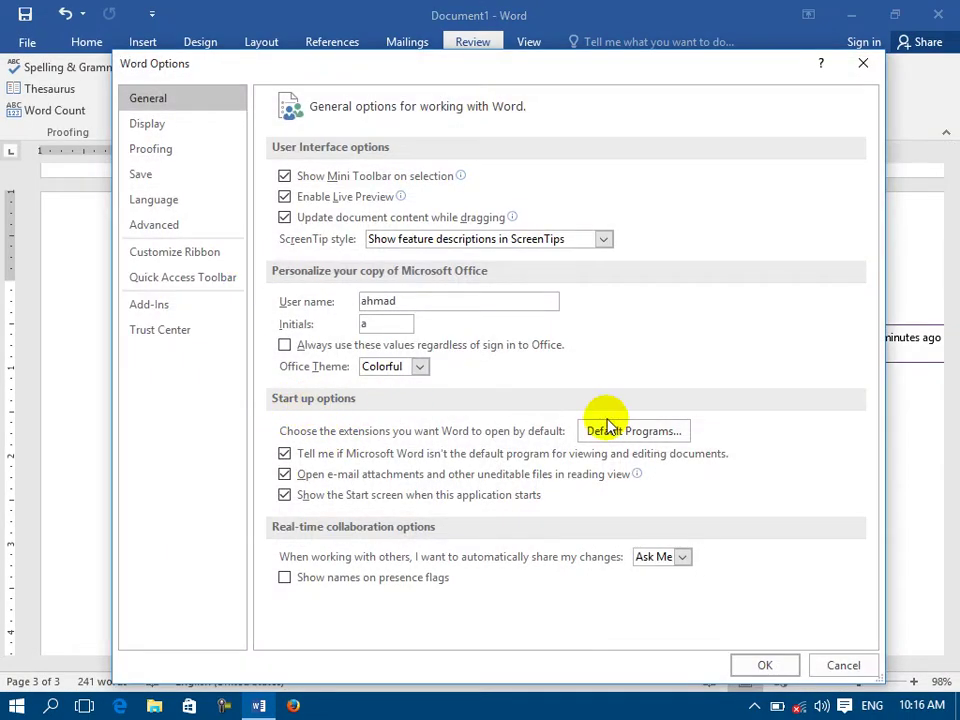
pyautogui.click(764, 665)
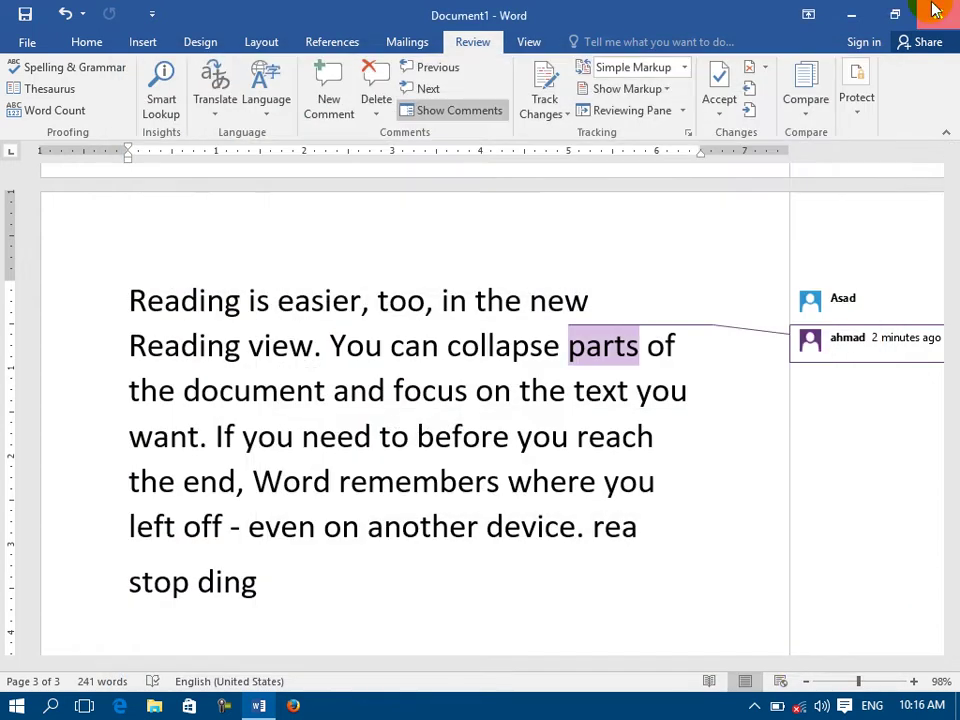
# - Close the document without saving it, restart Word and create a blank document
pyautogui.click(940, 12)
pyautogui.click(482, 391)
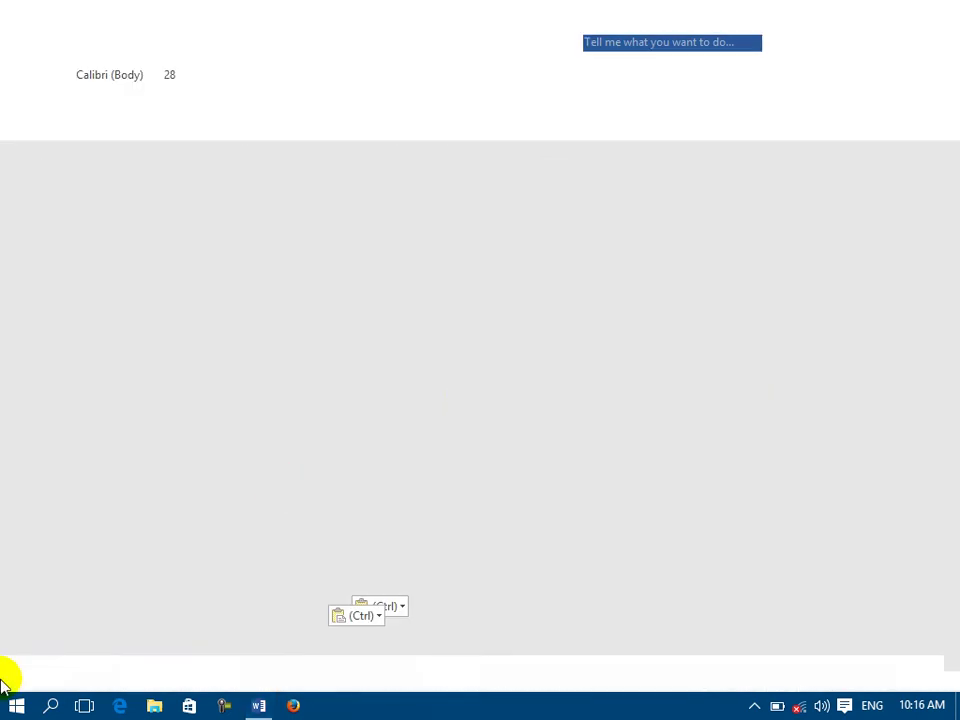
pyautogui.click(16, 705)
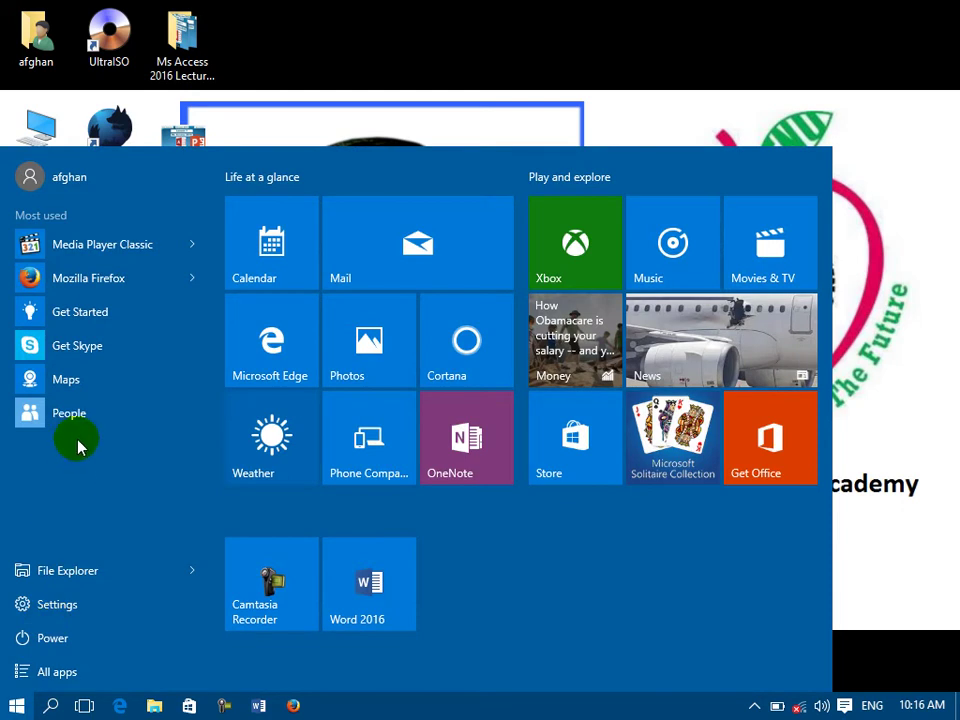
pyautogui.click(353, 603)
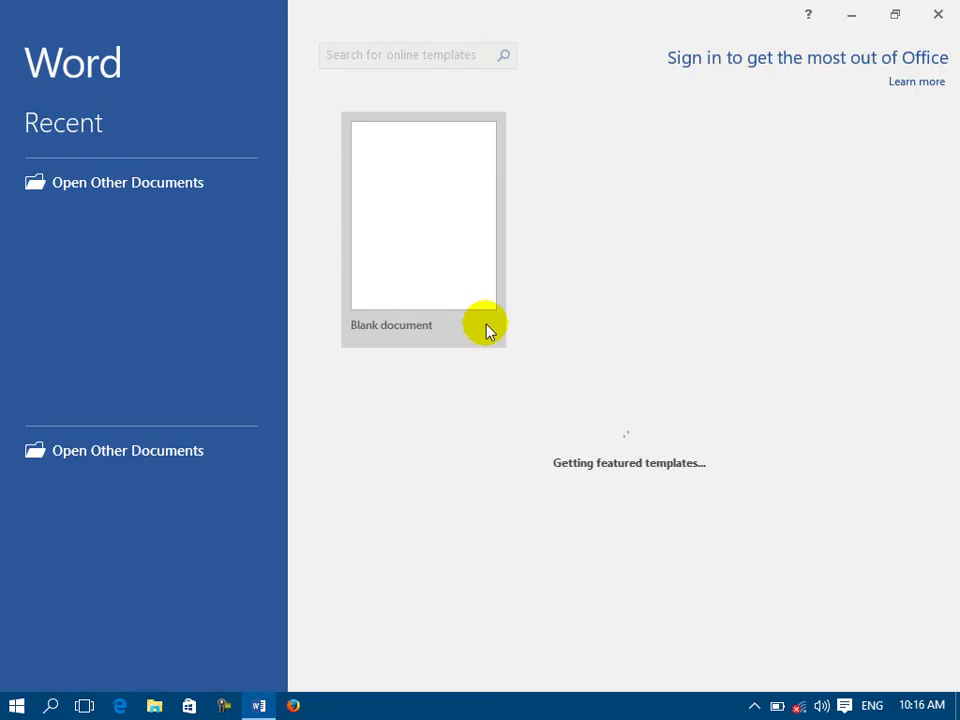
pyautogui.click(431, 205)
# - Check what the Default Programs setting offers for Word's file extensions in the General Word Options
pyautogui.click(21, 43)
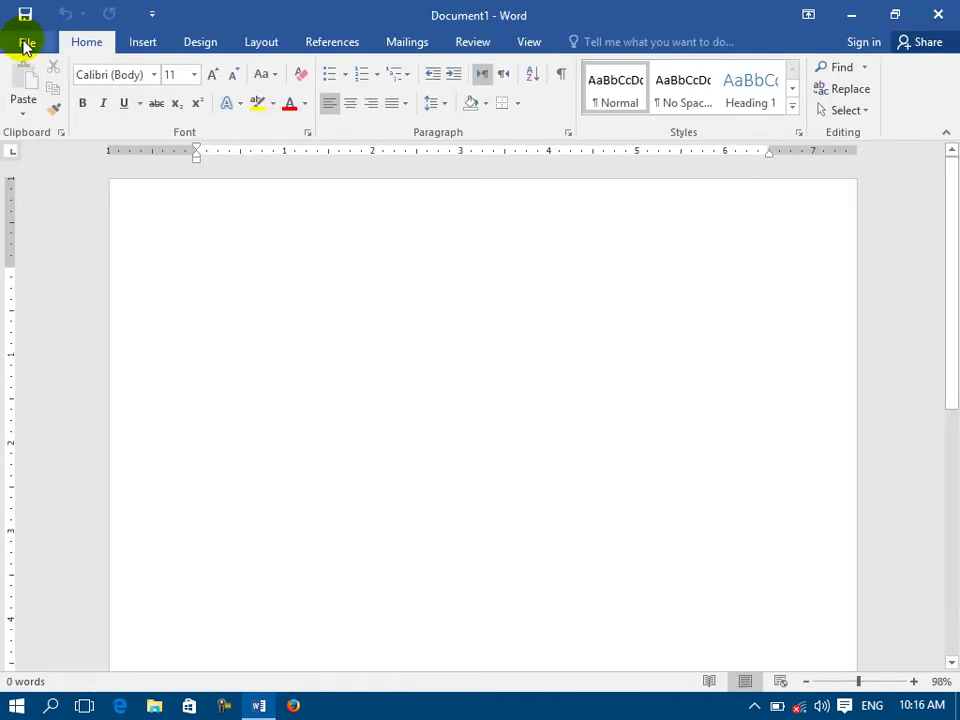
pyautogui.click(60, 469)
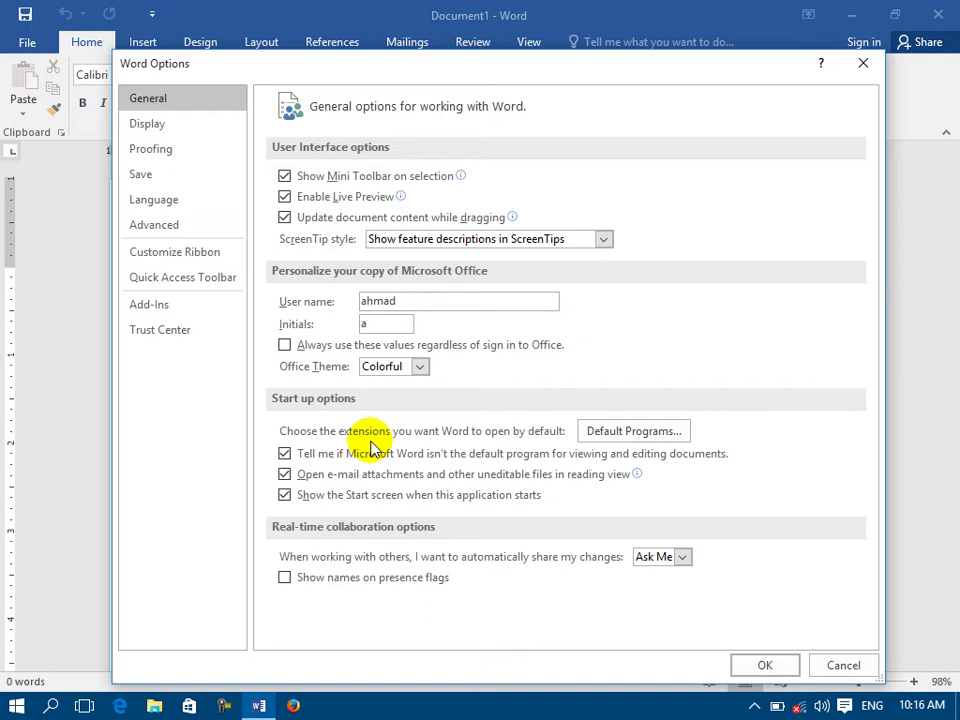
pyautogui.click(662, 436)
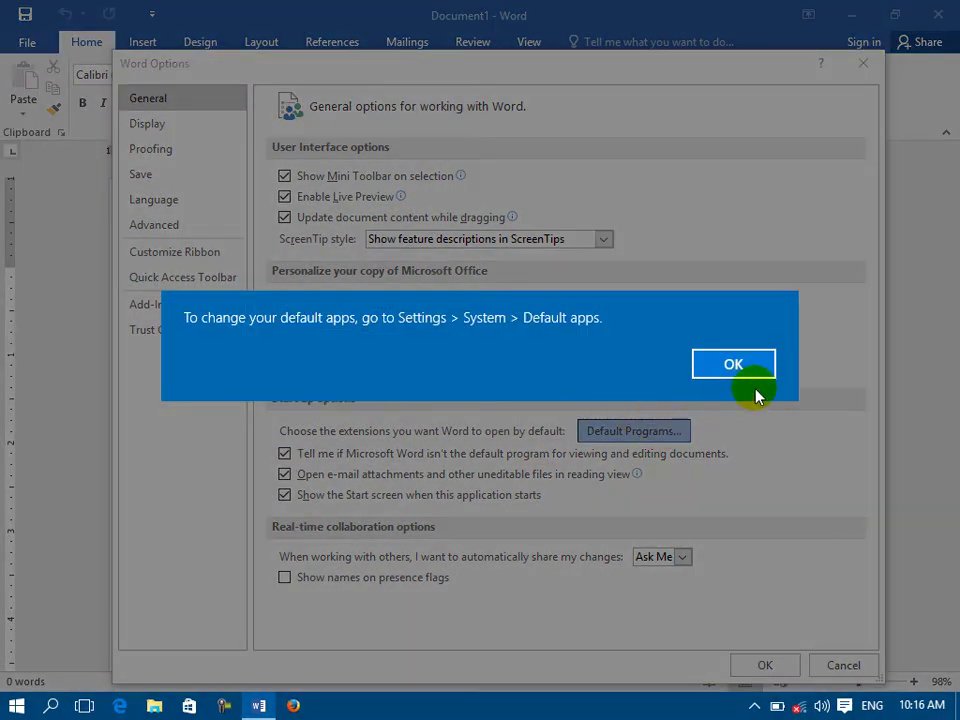
pyautogui.click(737, 370)
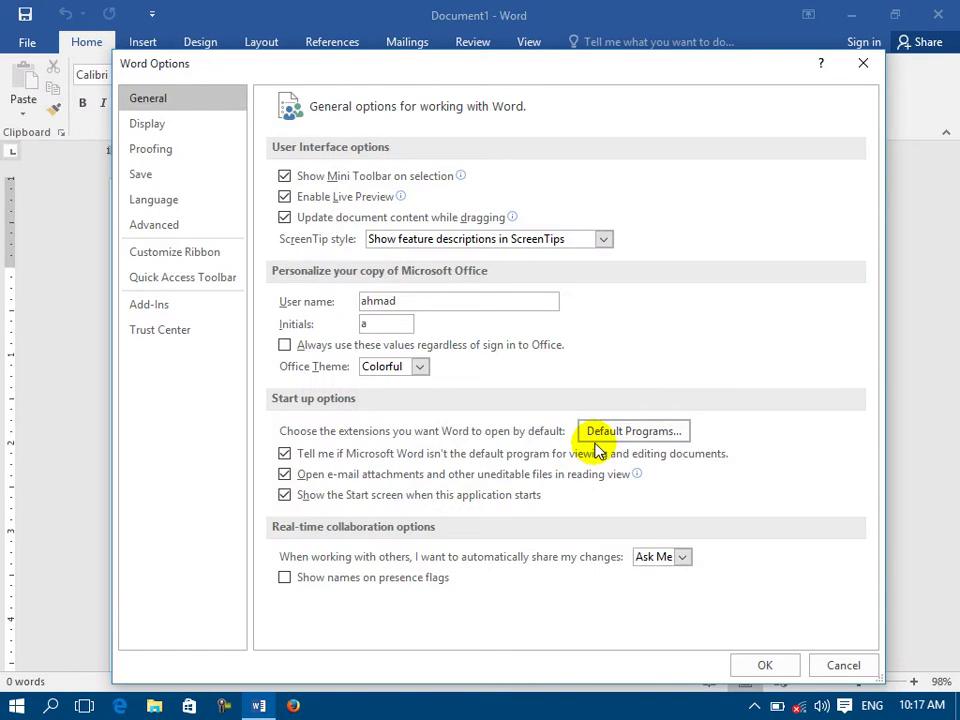
pyautogui.click(610, 440)
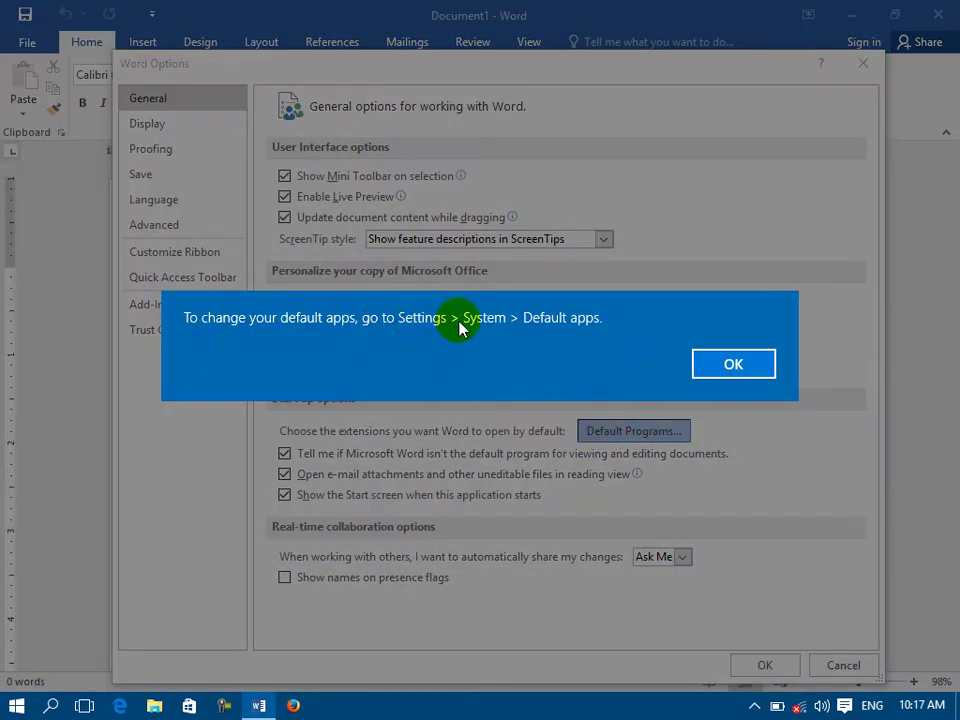
pyautogui.click(772, 368)
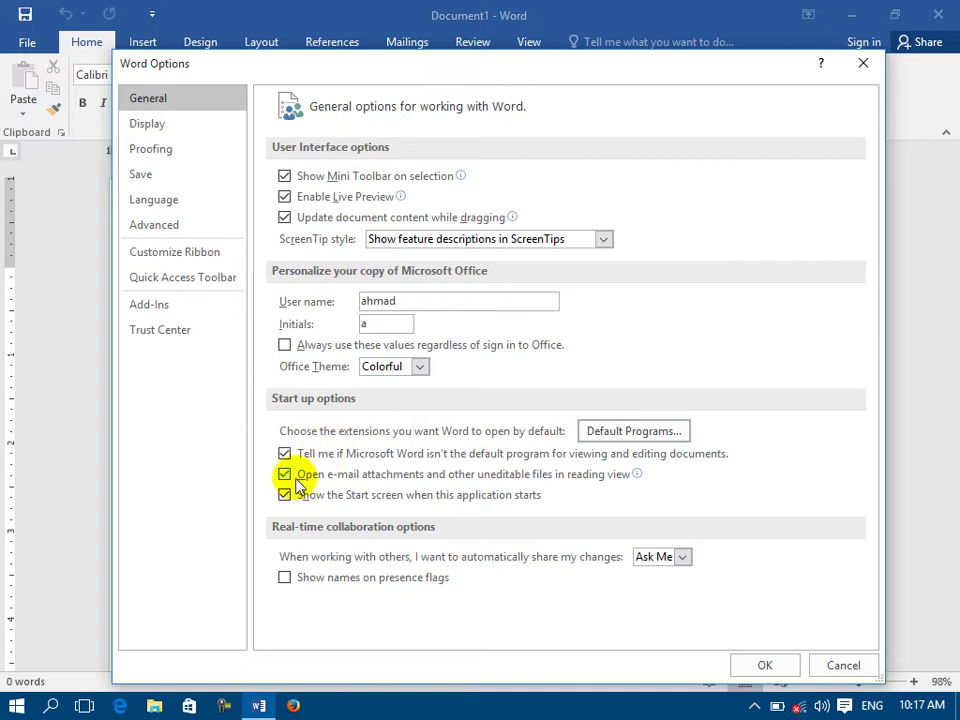
# - Read the description of "Open e-mail attachments and other uneditable files in reading view" and look at the available document views
pyautogui.moveTo(378, 484)
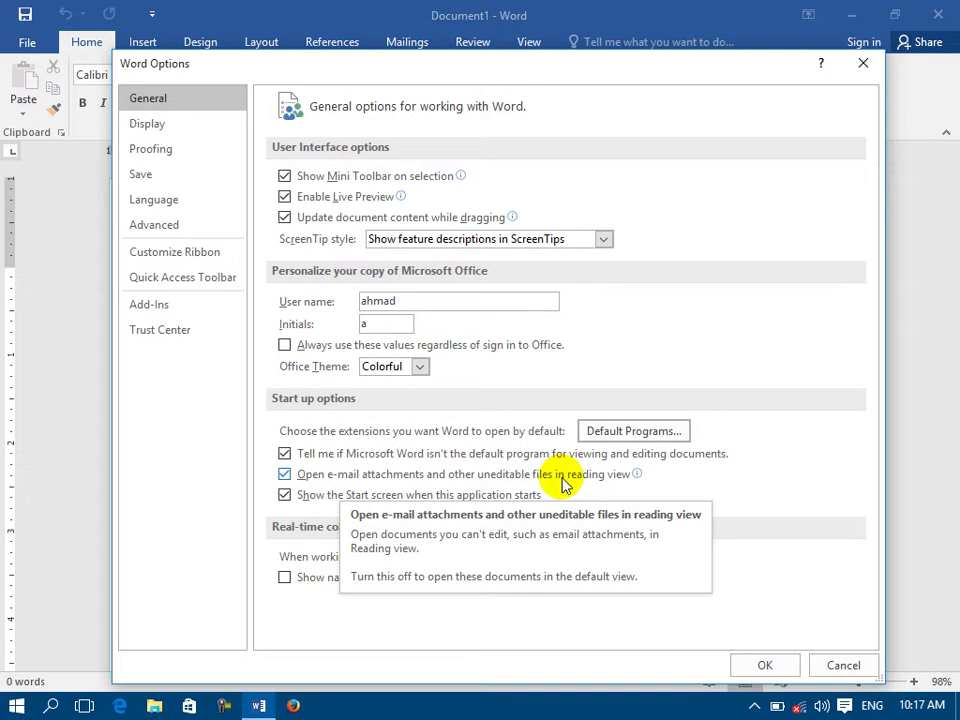
pyautogui.click(786, 666)
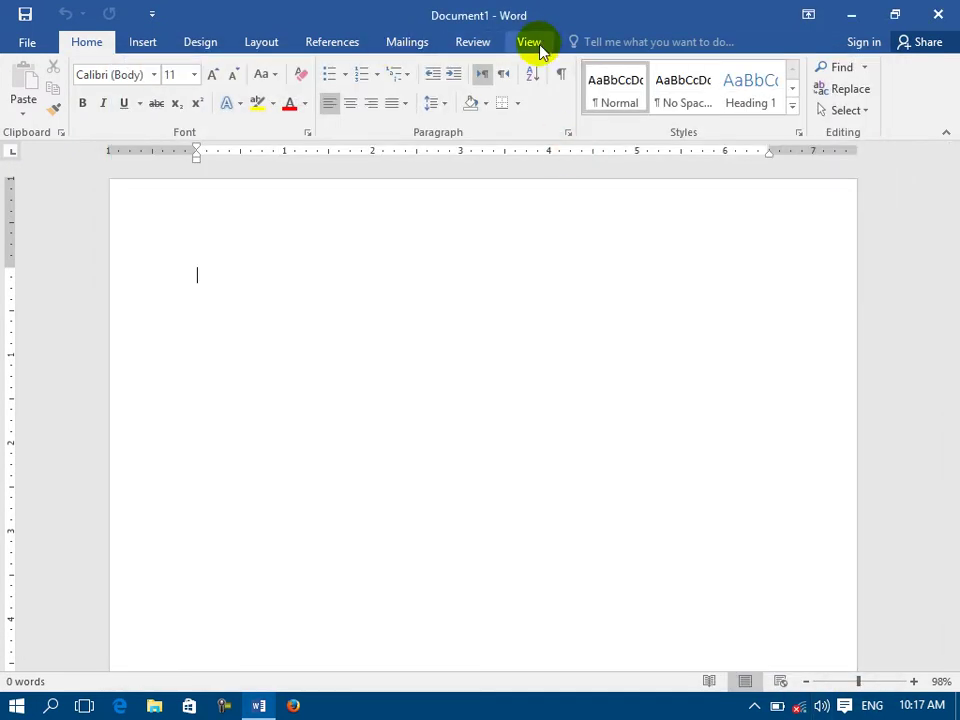
pyautogui.click(537, 48)
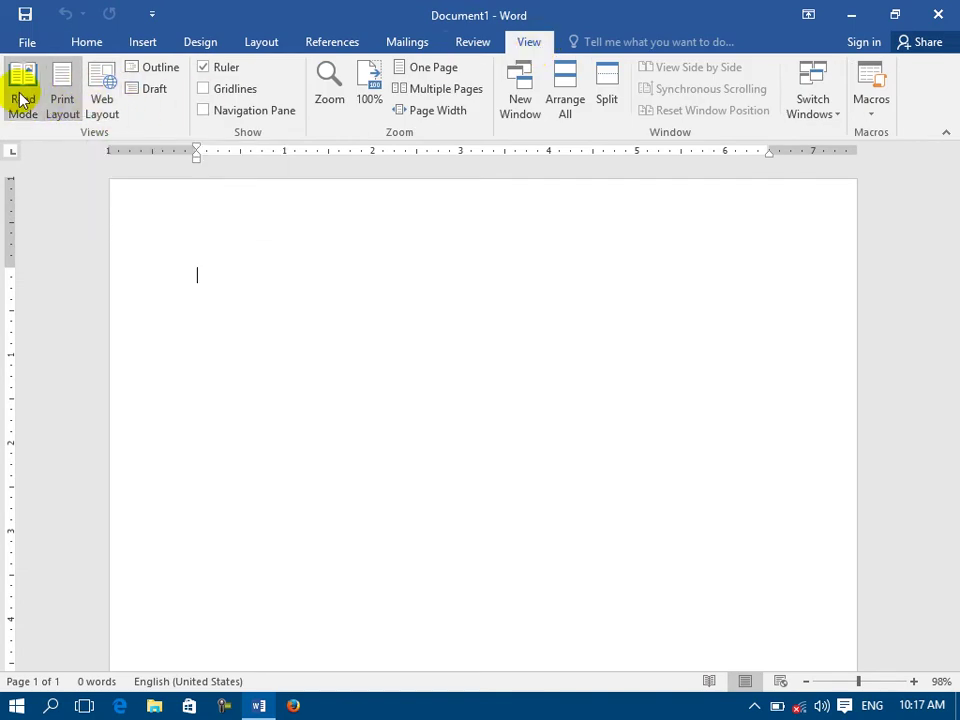
# - Review the "Show the Start screen when this application starts" setting in the General Word Options and close them
pyautogui.click(26, 40)
pyautogui.click(77, 460)
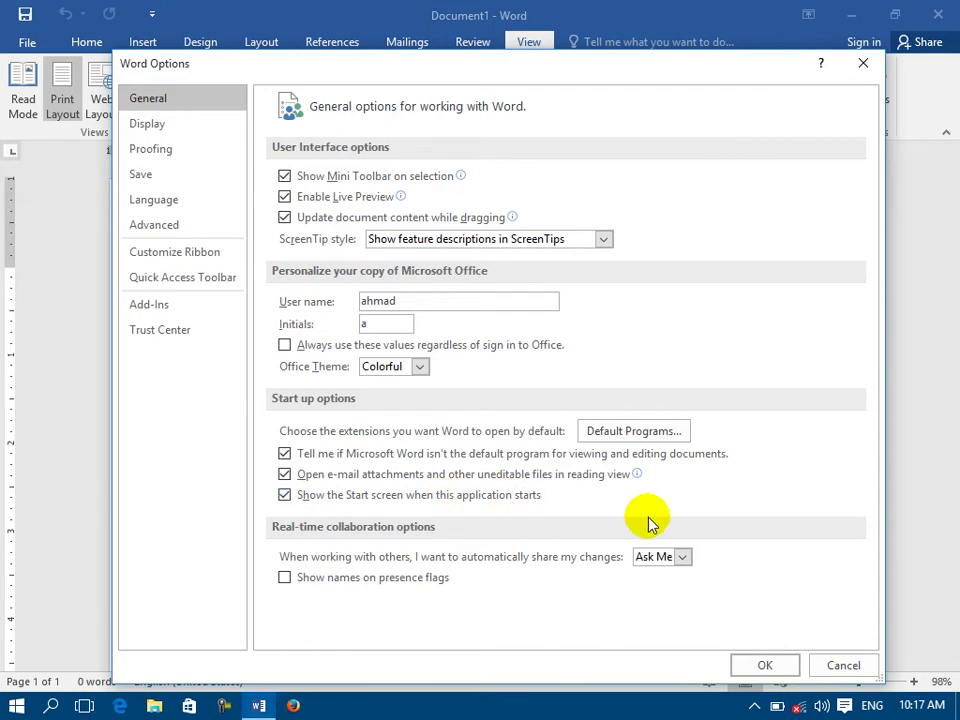
pyautogui.click(765, 666)
# - Close and restart Word to view its Start screen, and create a blank document from it
pyautogui.click(936, 12)
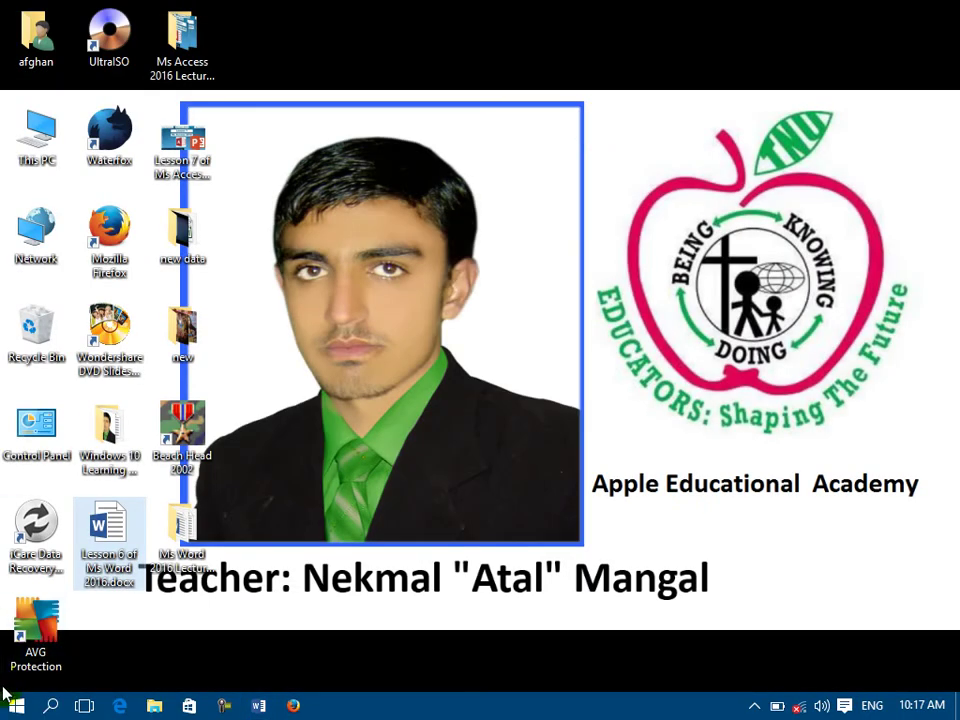
pyautogui.press('super')
pyautogui.click(369, 614)
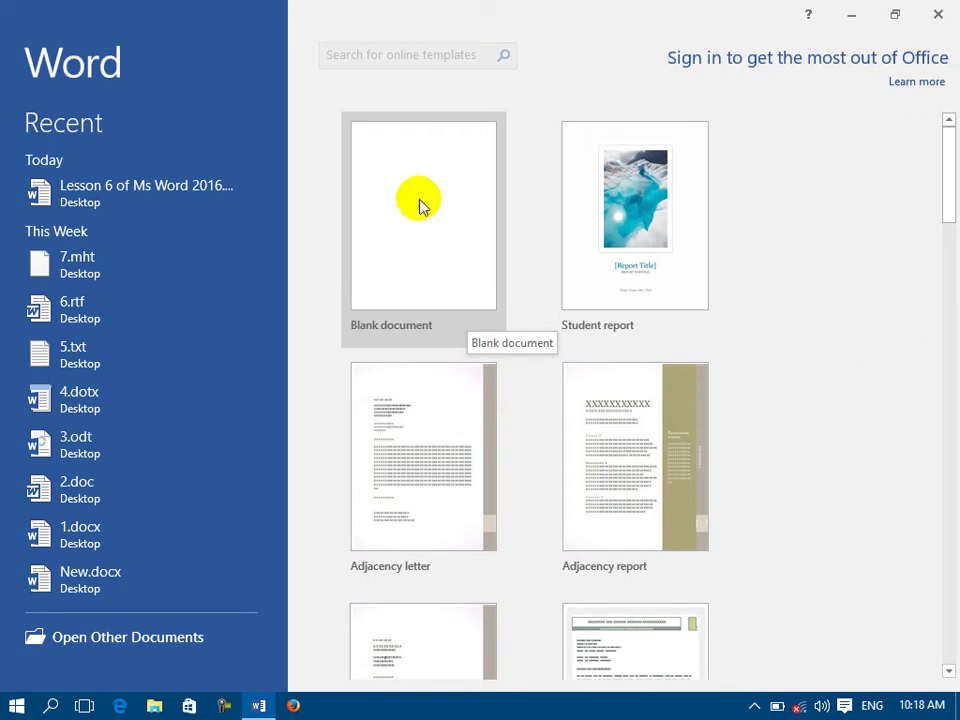
pyautogui.click(389, 195)
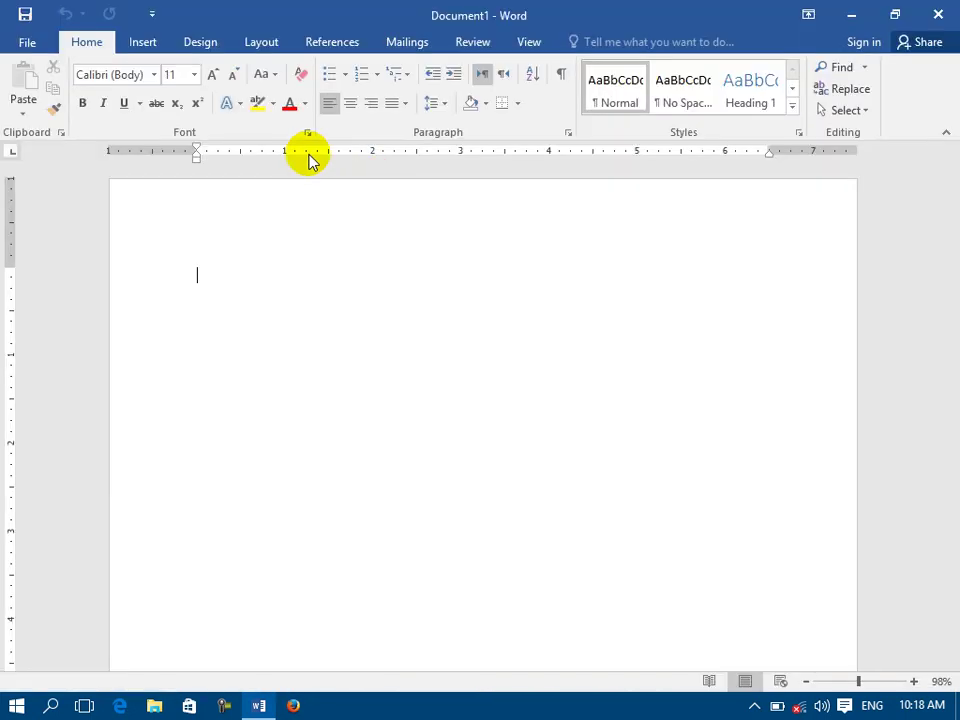
# - Turn off "Show the Start screen when this application starts" in the General Word Options
pyautogui.click(31, 50)
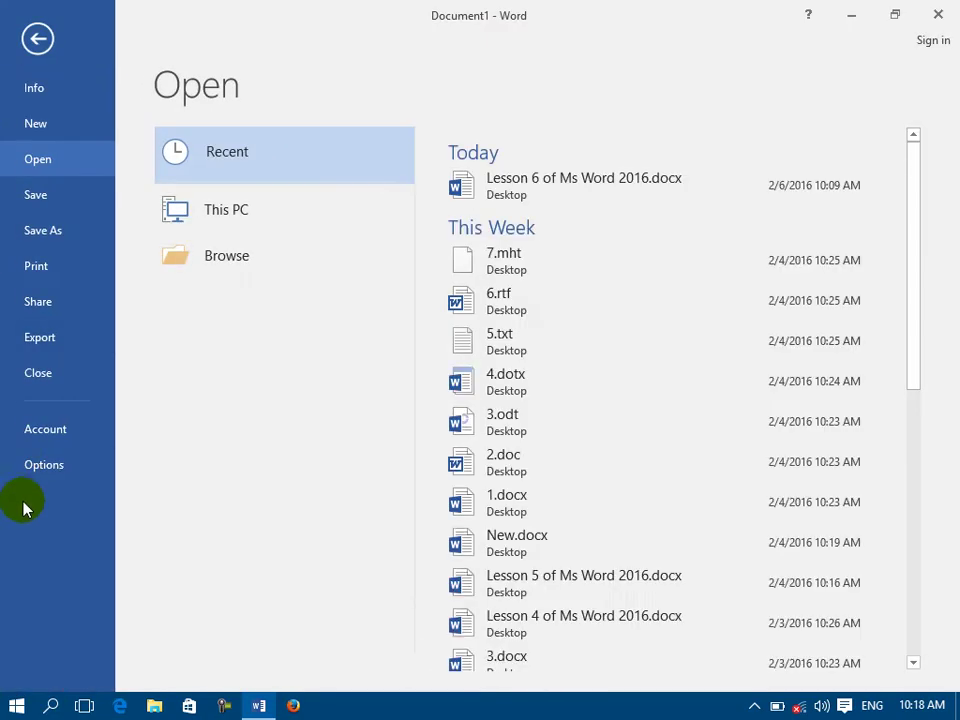
pyautogui.click(39, 474)
pyautogui.click(340, 495)
pyautogui.click(765, 665)
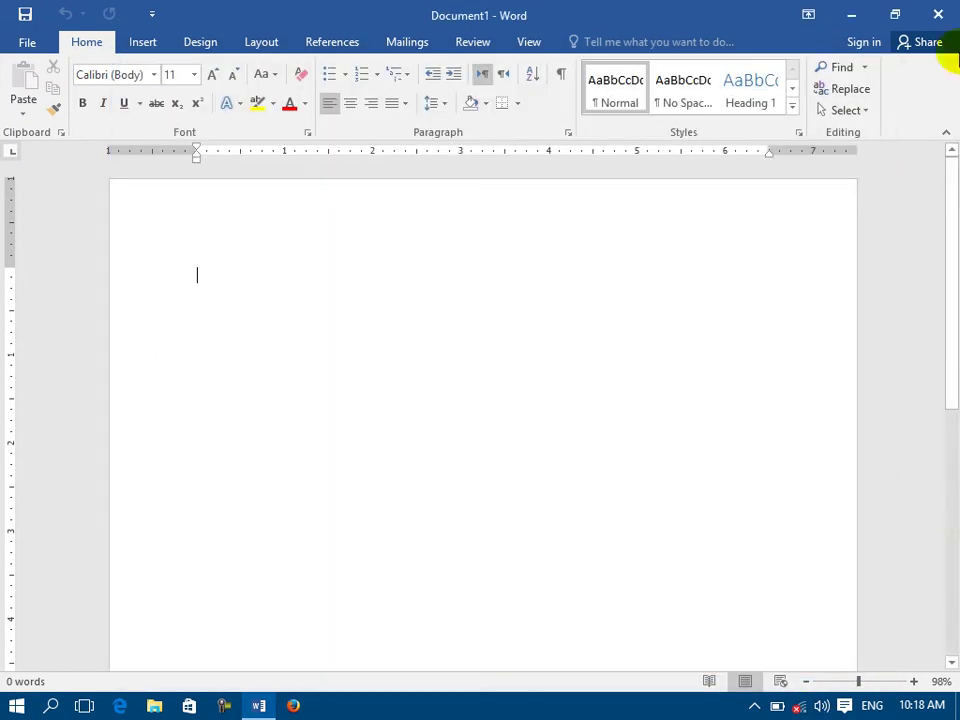
# - Close and restart Word to test how it opens without the Start screen
pyautogui.click(938, 14)
pyautogui.click(7, 710)
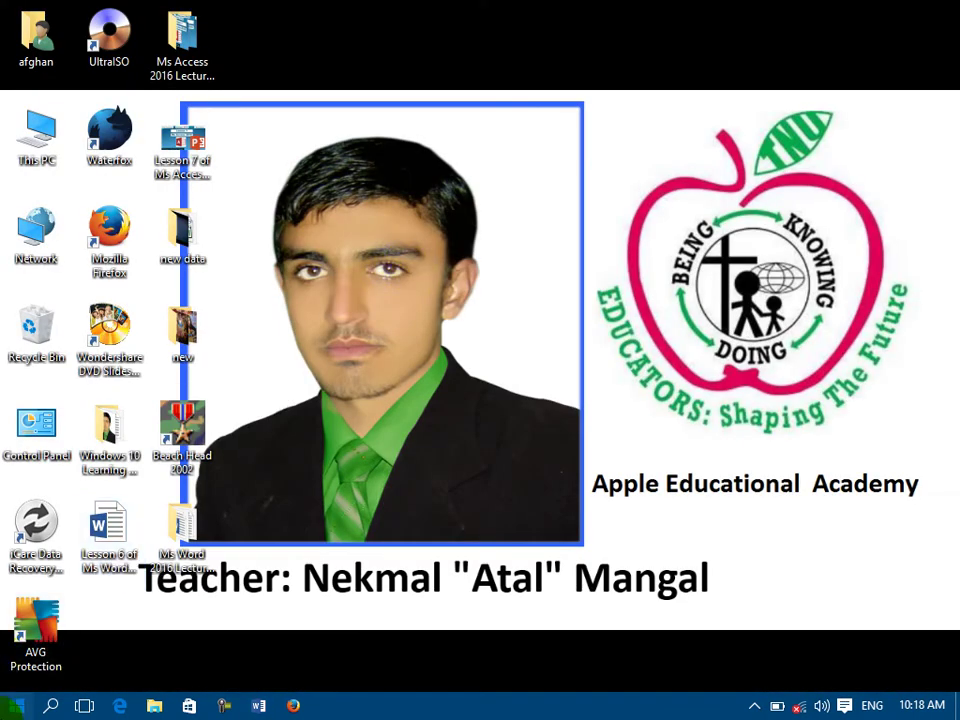
pyautogui.click(382, 576)
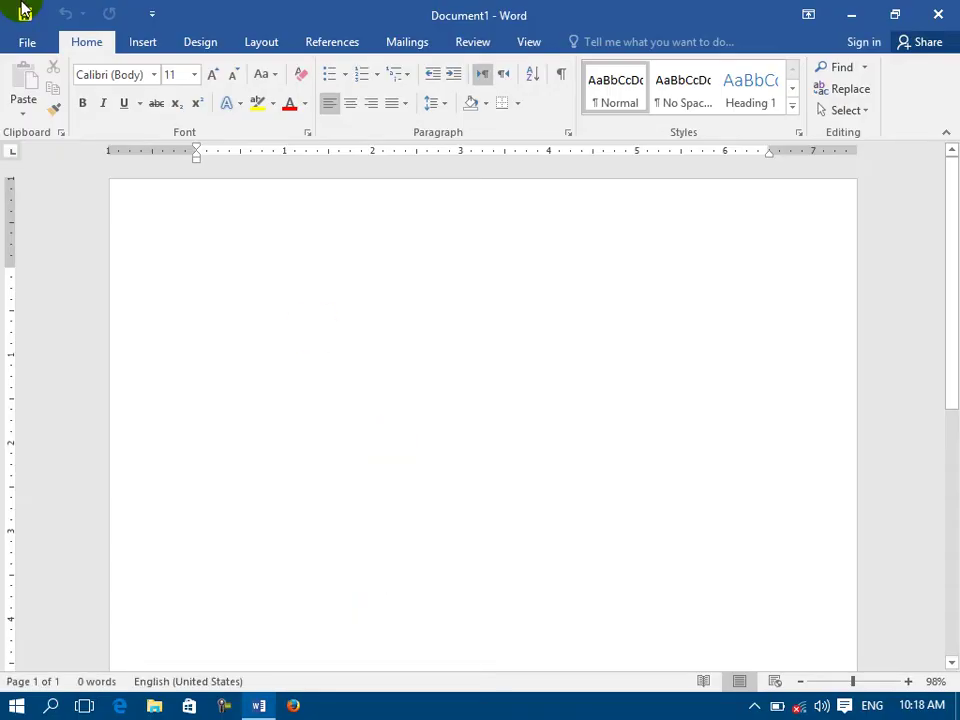
# - Turn on "Show the Start screen when this application starts" in the General Word Options
pyautogui.click(27, 44)
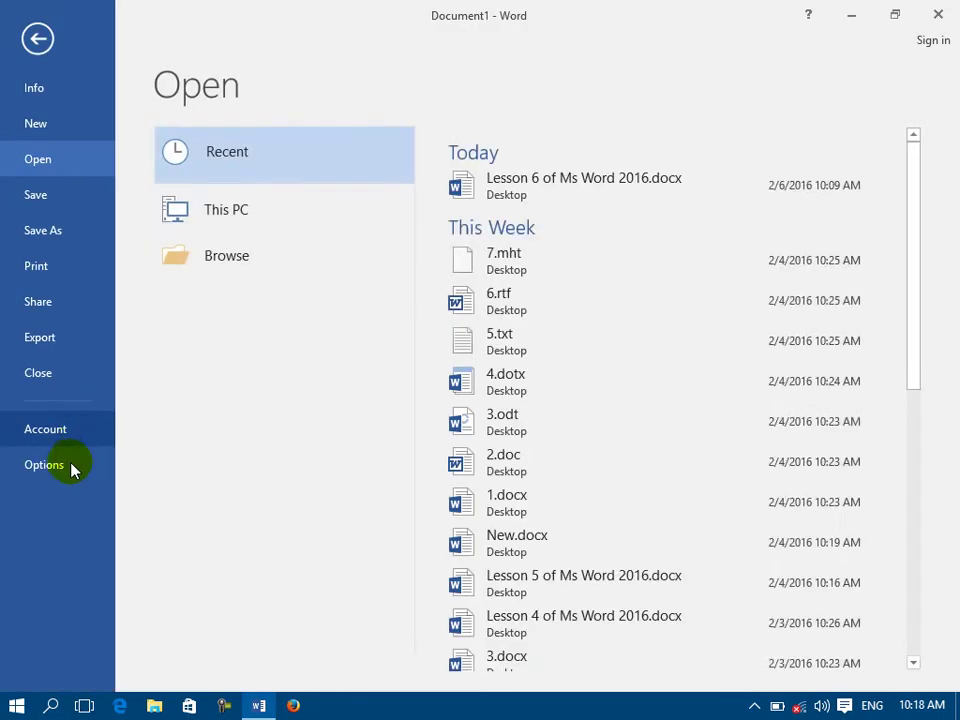
pyautogui.click(75, 461)
pyautogui.click(316, 500)
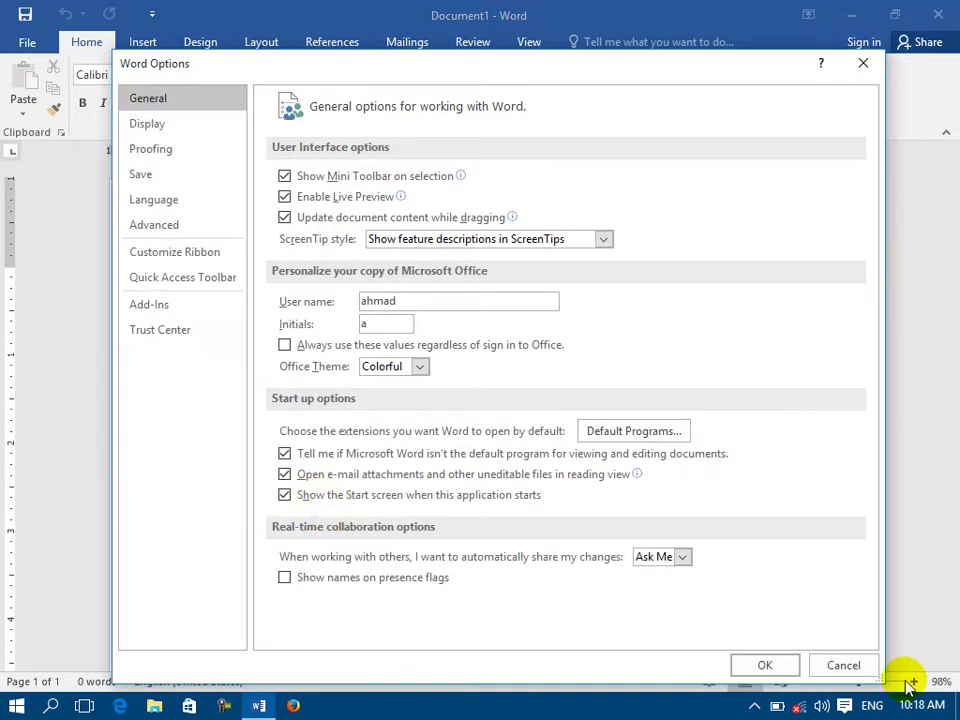
pyautogui.click(770, 666)
# - Close Word, restart it and create a blank document from the Start screen
pyautogui.click(937, 16)
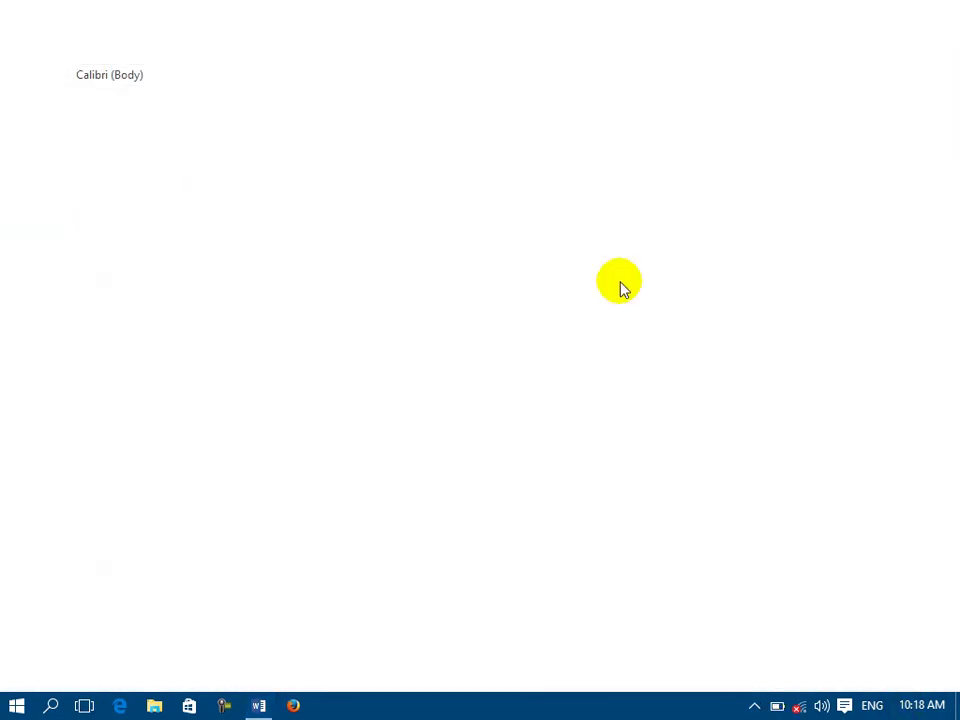
pyautogui.click(22, 706)
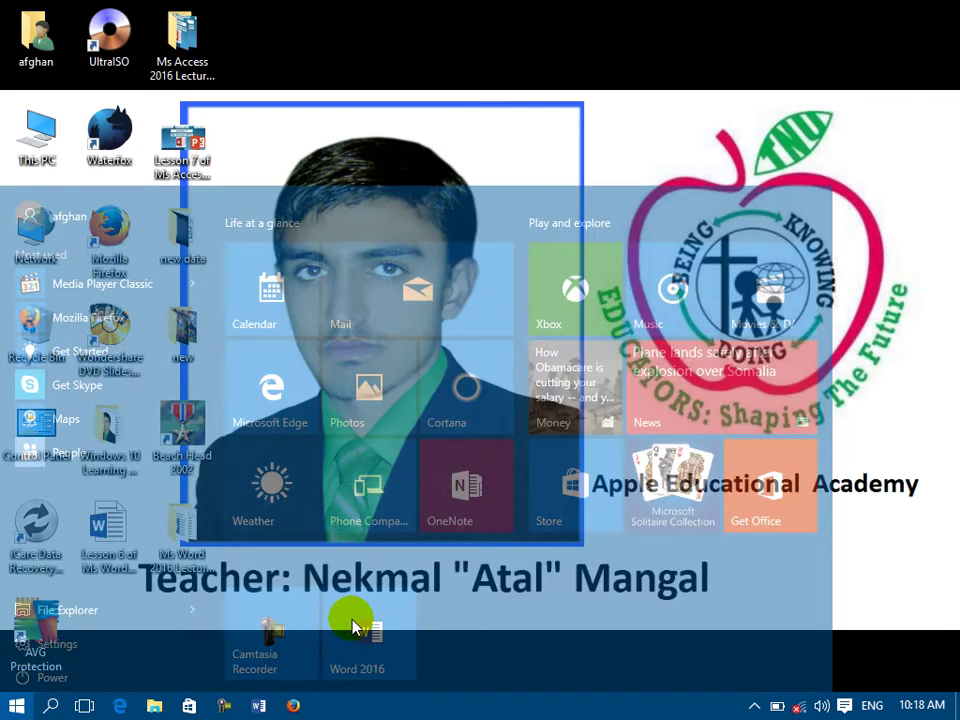
pyautogui.click(394, 611)
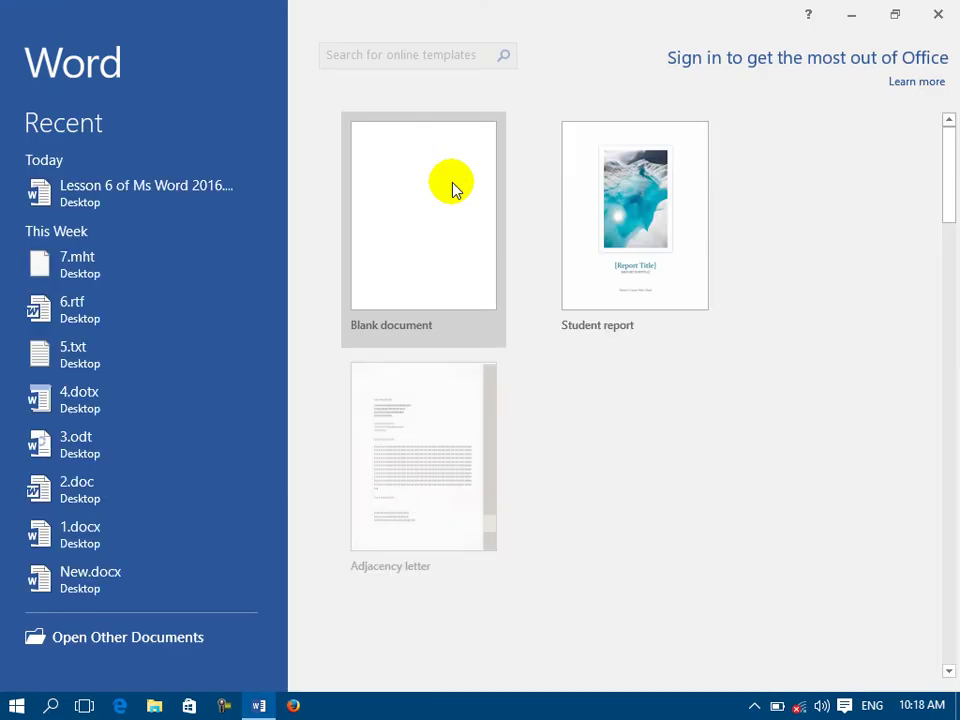
pyautogui.click(425, 278)
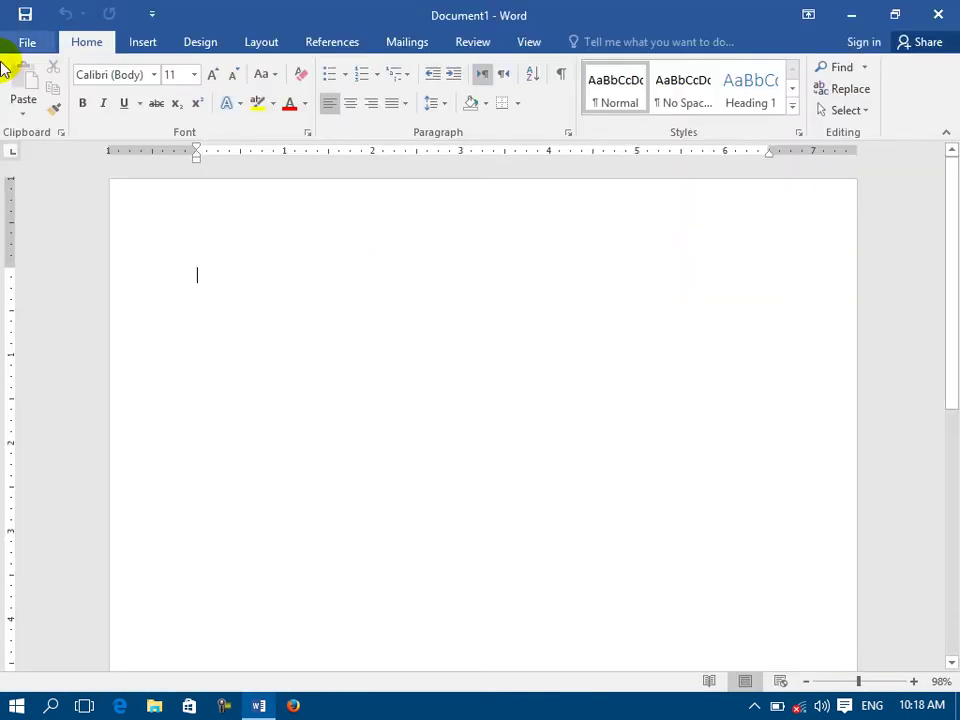
# - Review the choices for automatically sharing changes in the real-time collaboration options and the Display page of the Word Options, leaving them unchanged
pyautogui.click(12, 40)
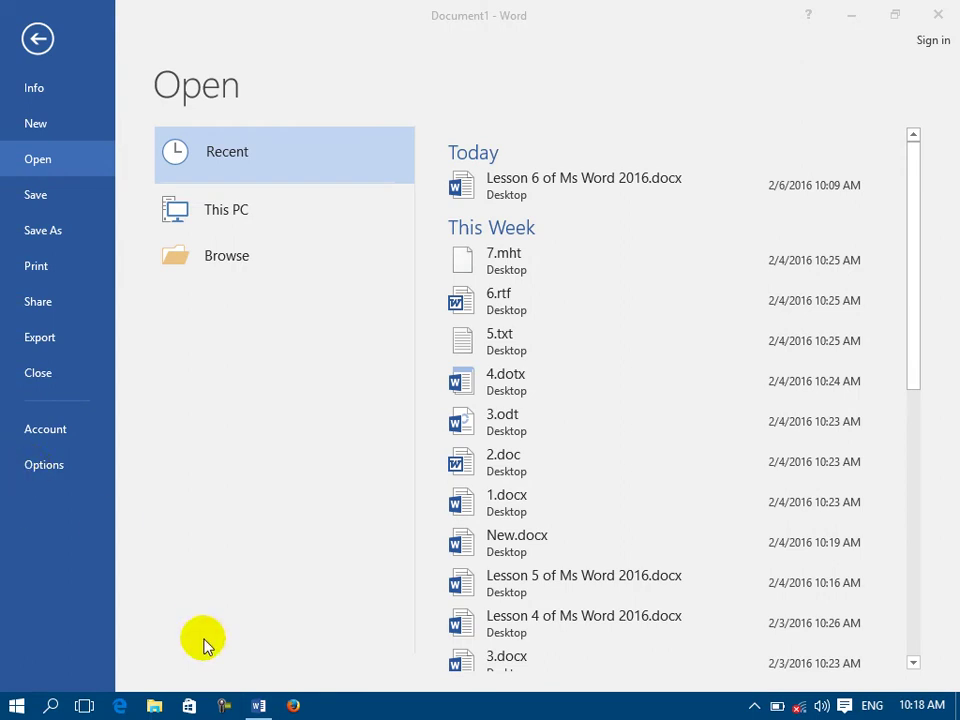
pyautogui.click(47, 463)
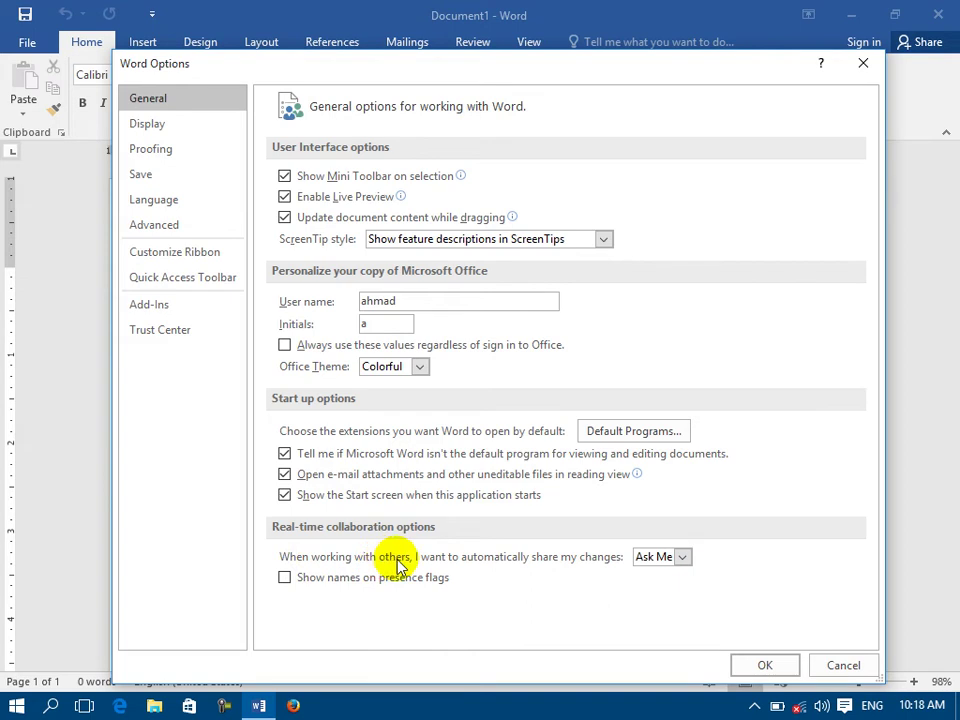
pyautogui.click(648, 560)
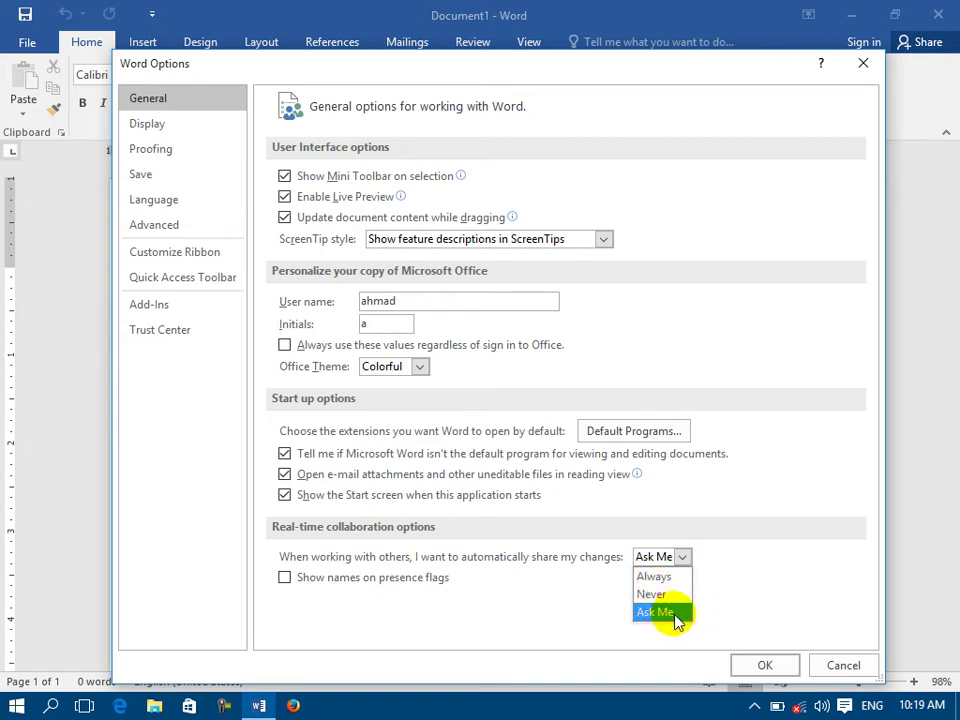
pyautogui.click(279, 617)
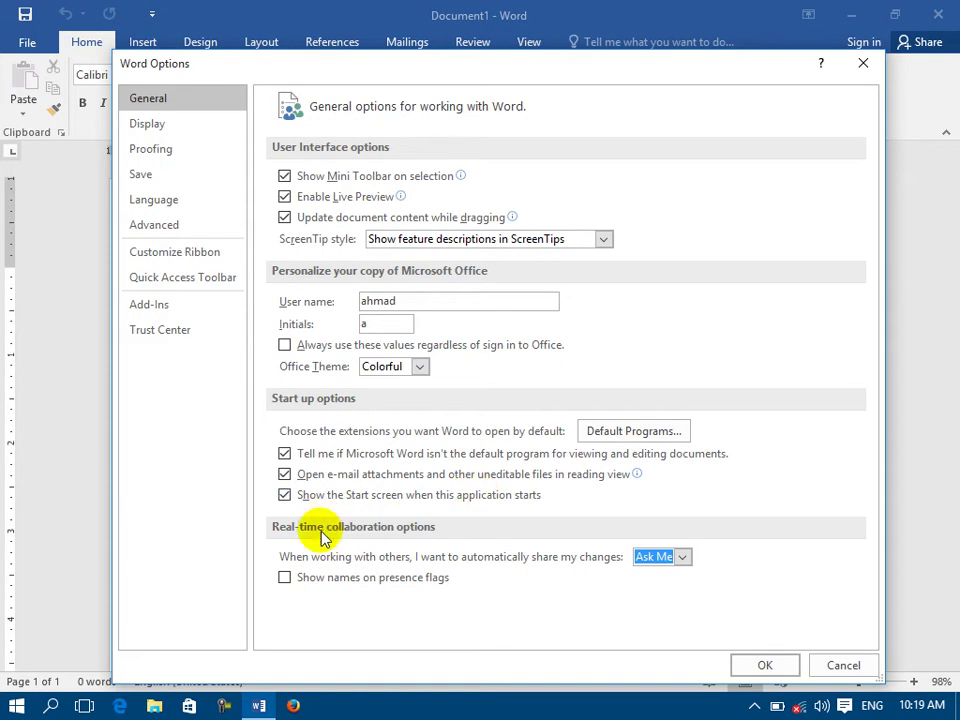
pyautogui.click(141, 133)
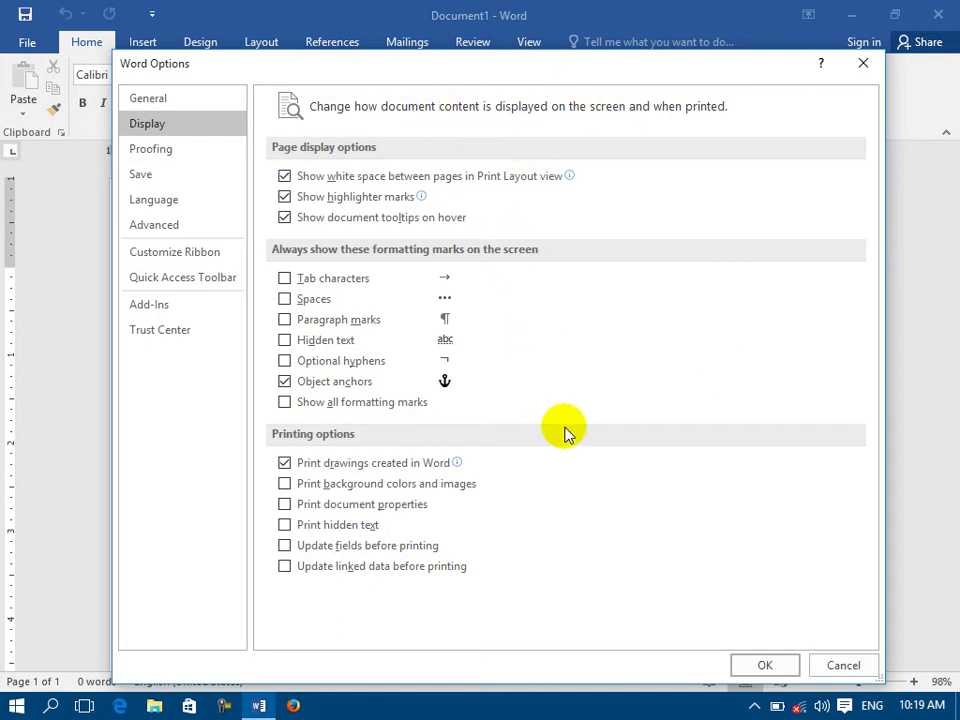
pyautogui.click(840, 666)
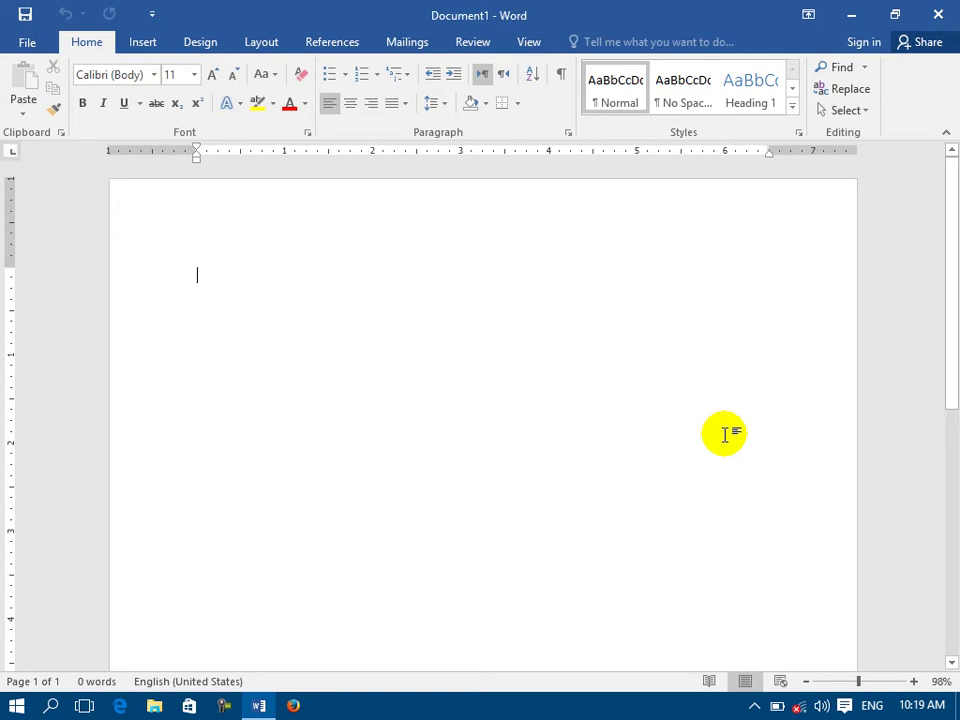
# - Enter "Options" as the document's first line and generate Word's random sample paragraphs below it
pyautogui.write('0')
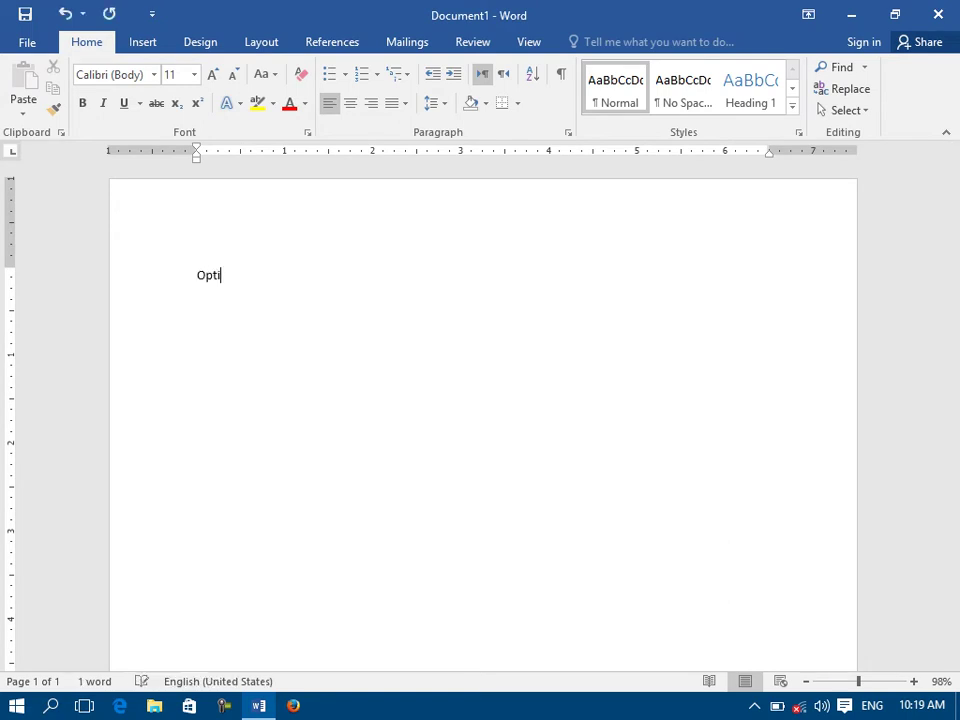
pyautogui.press('Return')
pyautogui.write('()')
pyautogui.press('BackSpace')
pyautogui.press('BackSpace')
pyautogui.write('()')
pyautogui.press('Return')
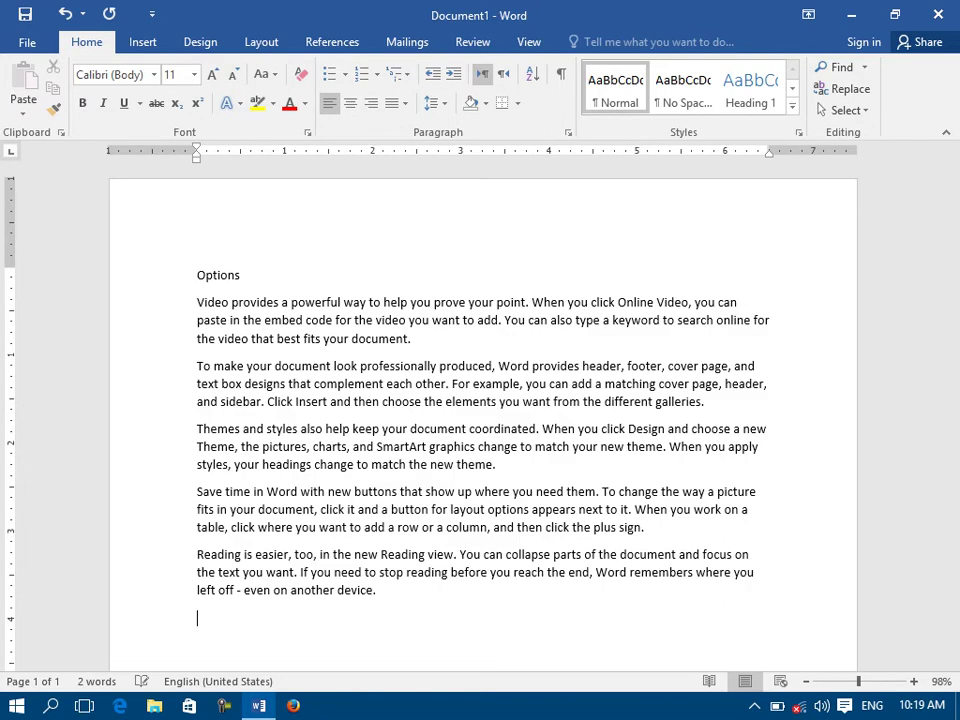
# - Paste repeated copies of the "Options" line and sample paragraphs to extend the document onto a second page
pyautogui.hotkey('ctrl', 'v')
pyautogui.scroll(4, 724, 432)
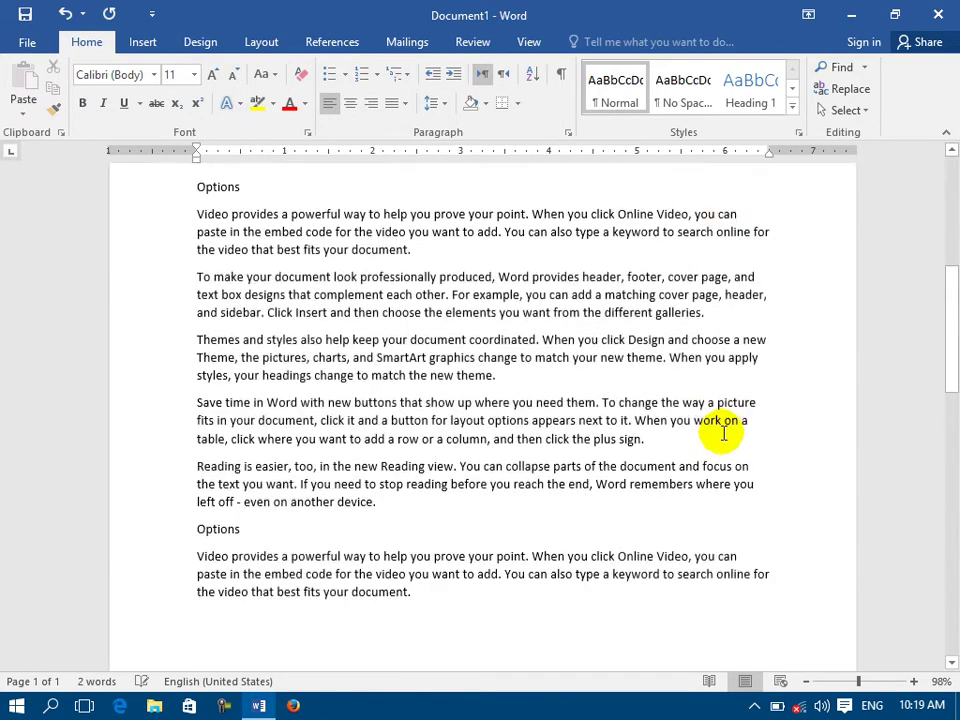
pyautogui.scroll(2, 724, 432)
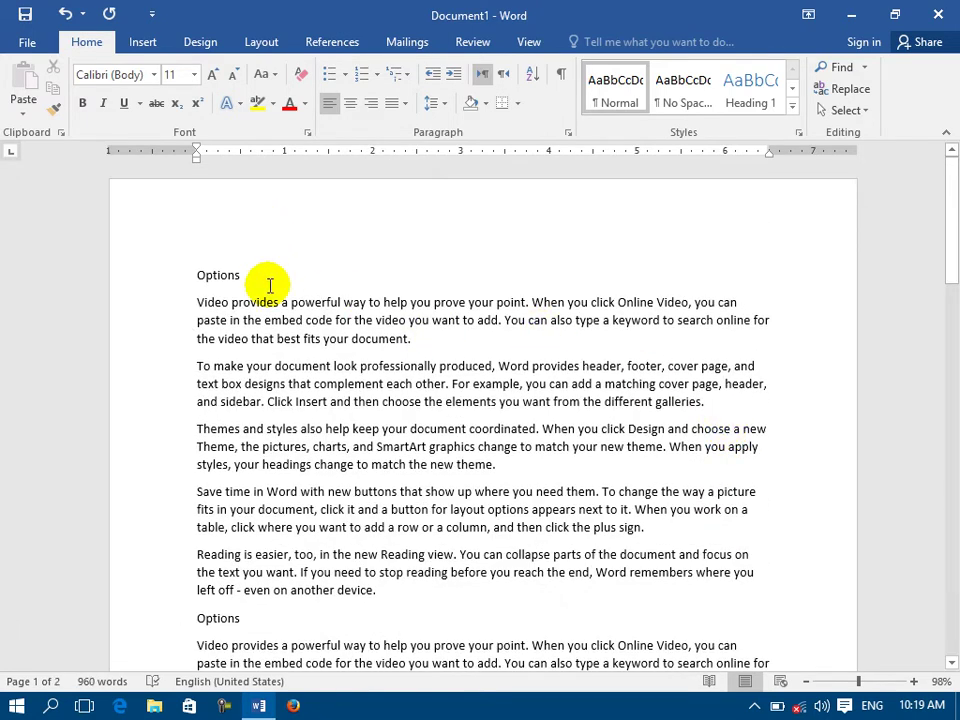
# - Center the first "Options" line and apply the Heading 1 style to it
pyautogui.click(182, 270)
pyautogui.click(350, 103)
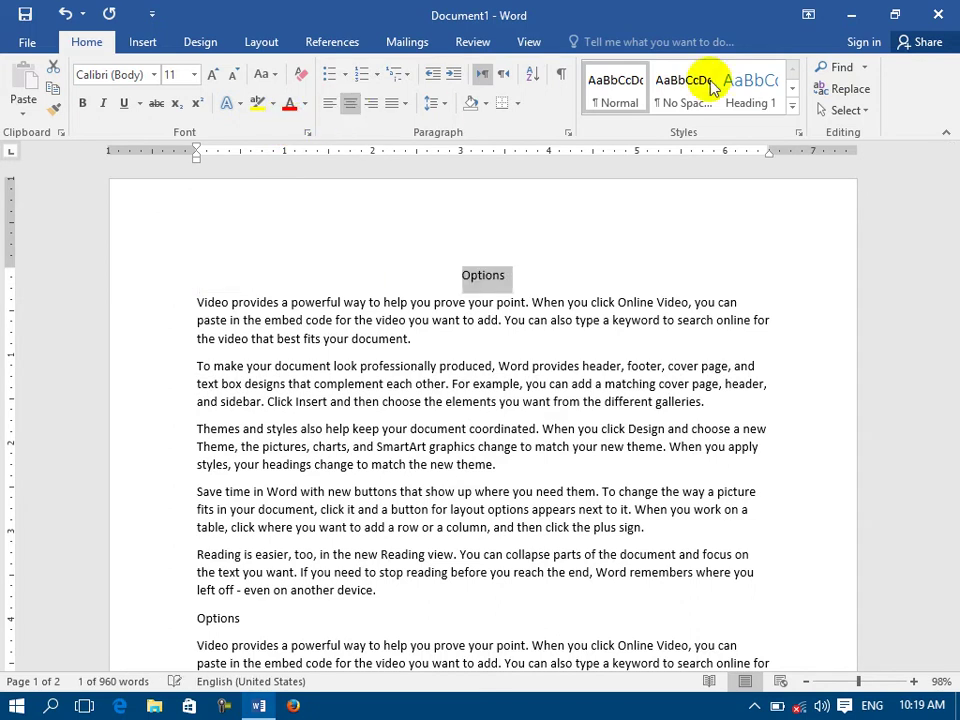
pyautogui.click(750, 88)
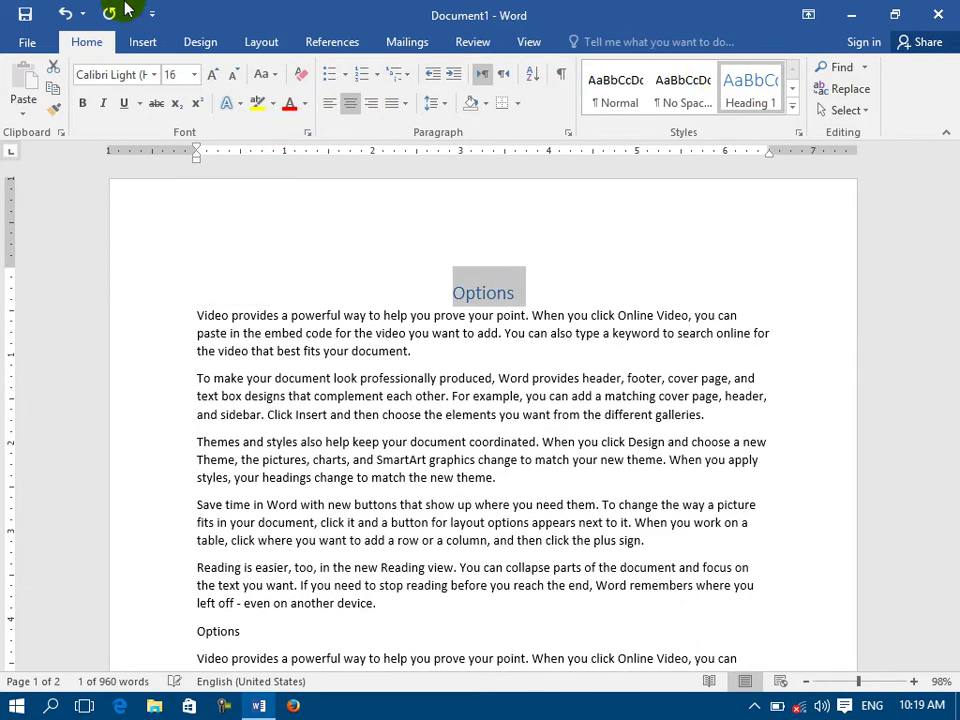
# - Save the document to the Desktop as Options.docx and close Word
pyautogui.click(25, 14)
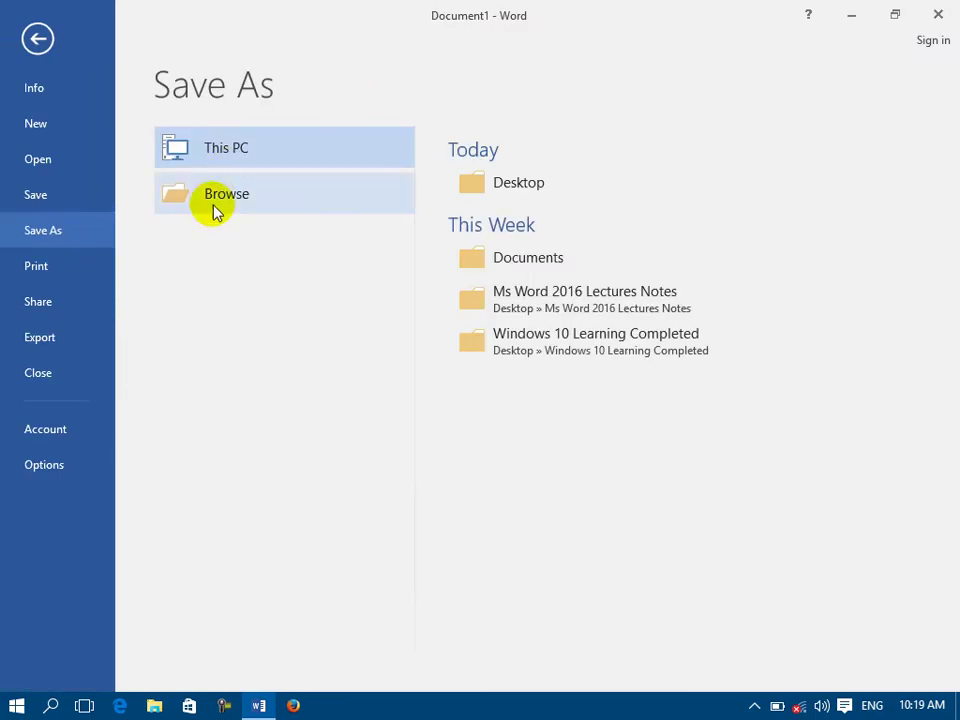
pyautogui.click(557, 182)
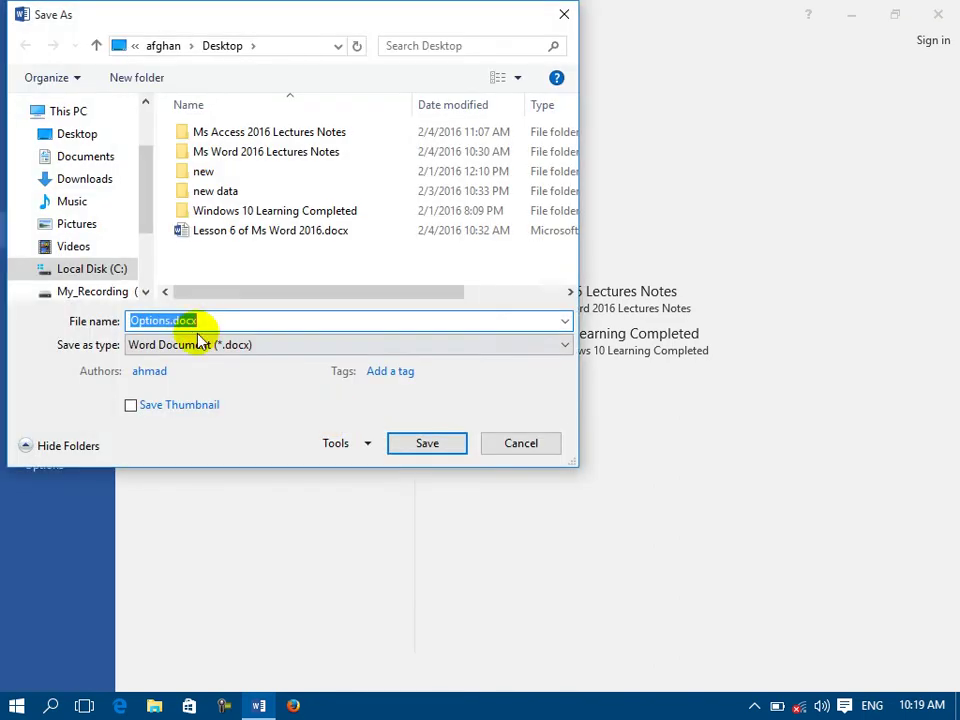
pyautogui.click(444, 450)
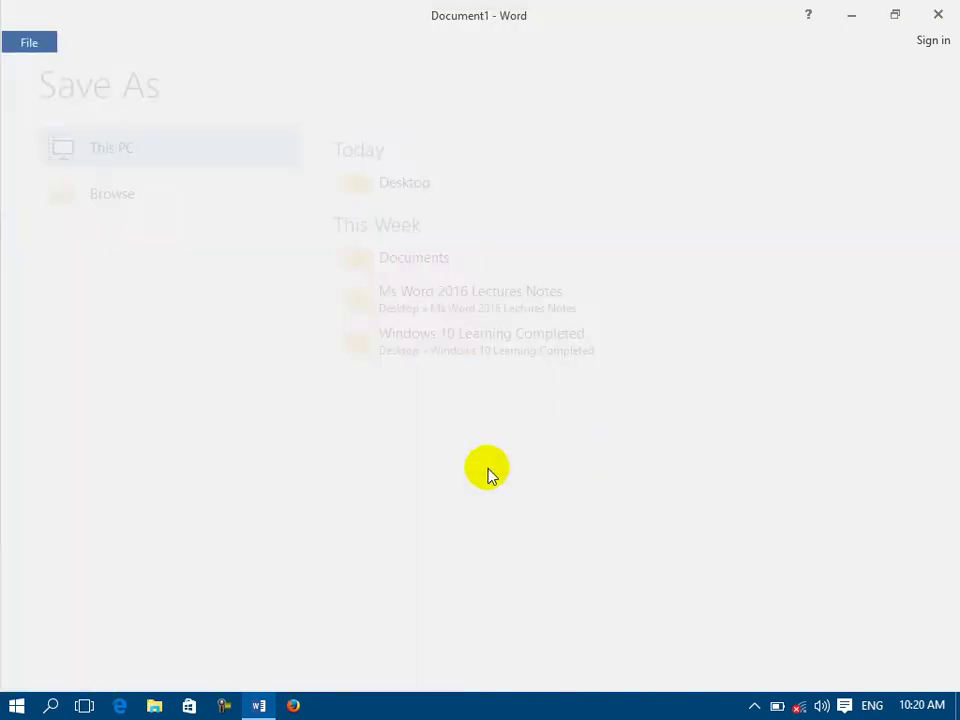
pyautogui.click(940, 16)
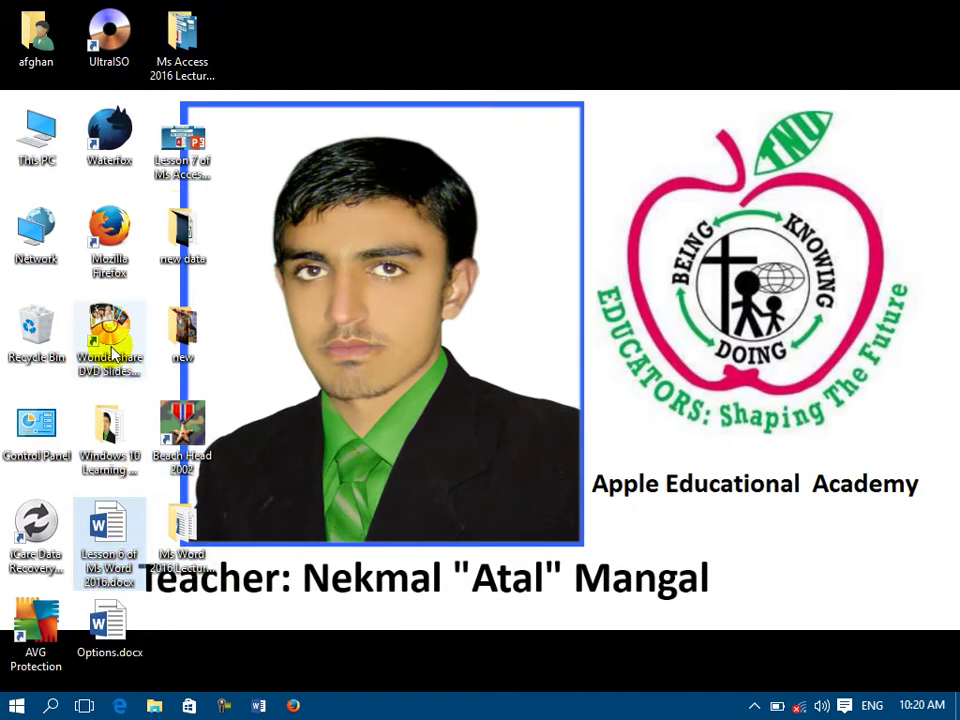
# - Reopen Options.docx from the Desktop and look through its sample text, leaving nothing selected
pyautogui.doubleClick(132, 636)
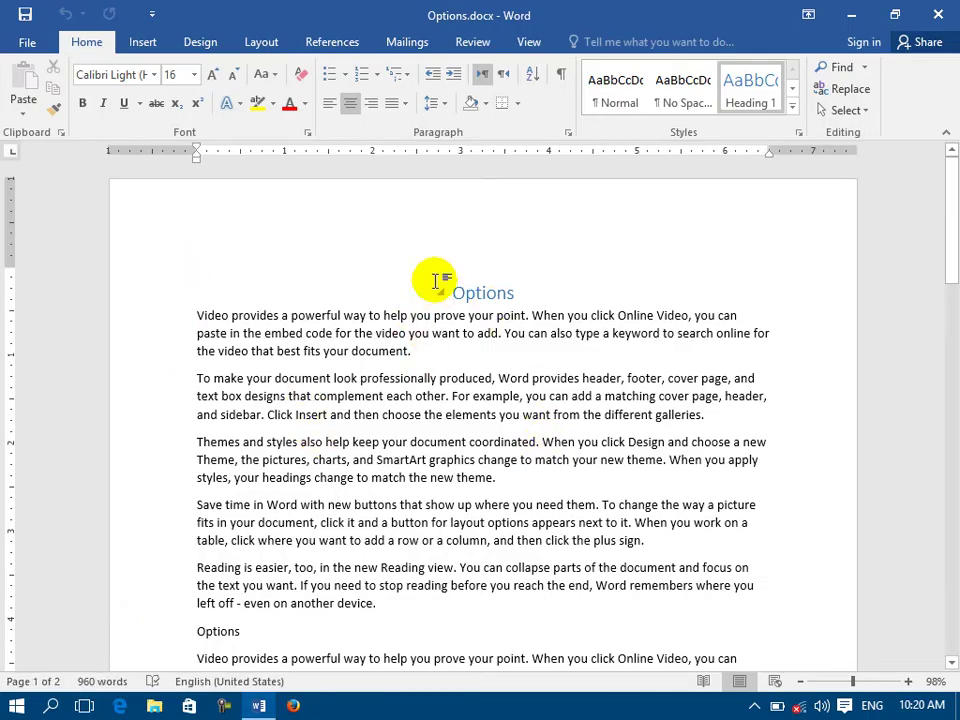
pyautogui.moveTo(450, 289); pyautogui.dragTo(600, 630)
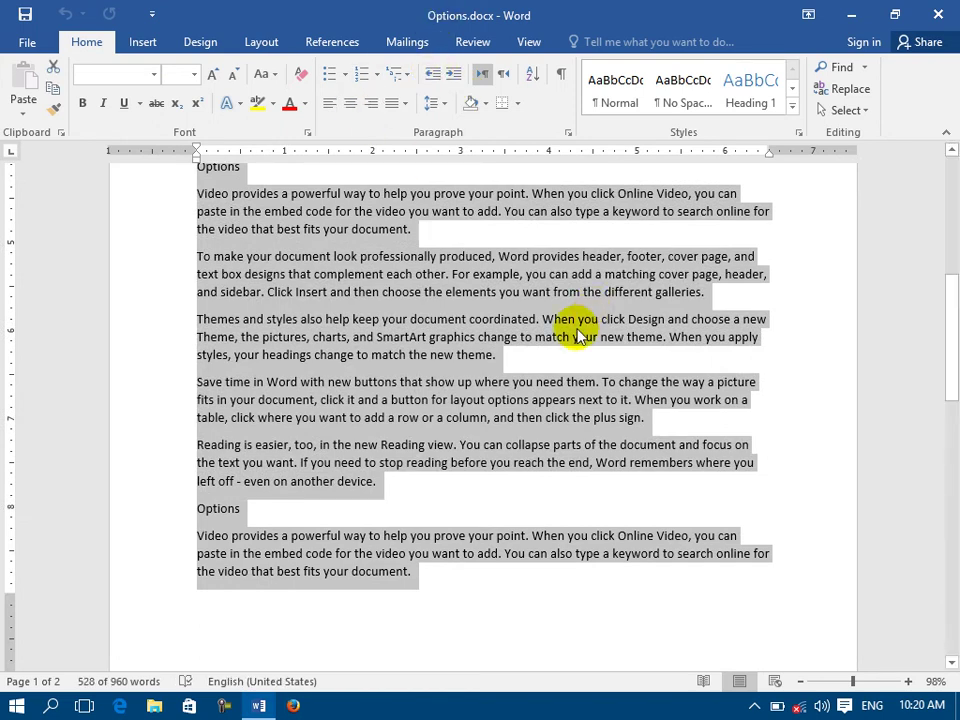
pyautogui.scroll(10, 589, 321)
pyautogui.click(453, 377)
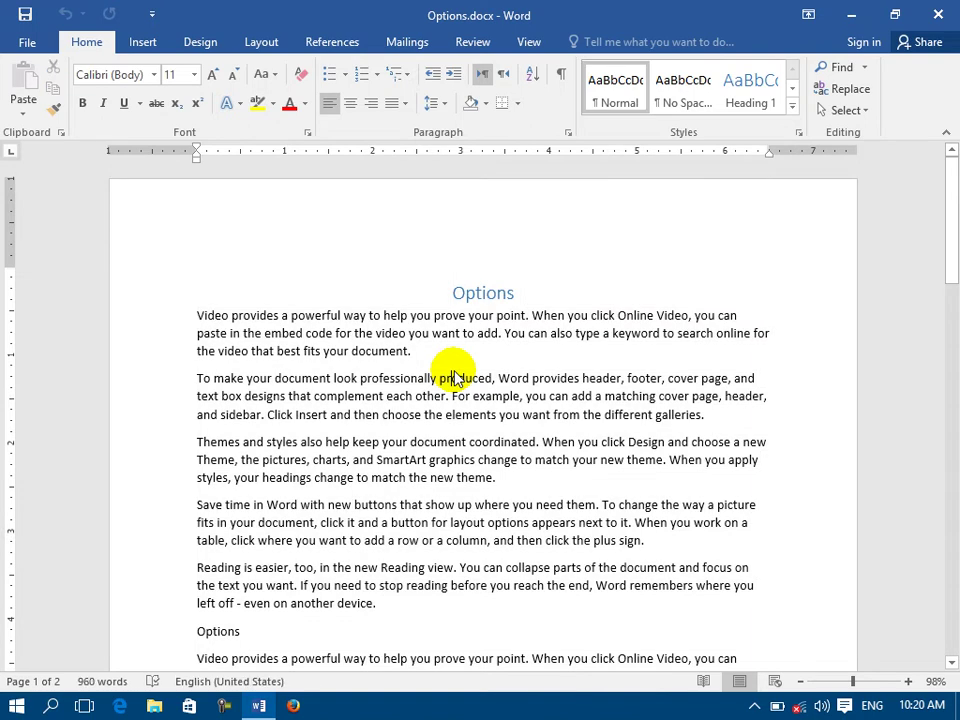
# - Examine the page display, formatting mark and printing settings on the Display page of Word Options
pyautogui.click(28, 44)
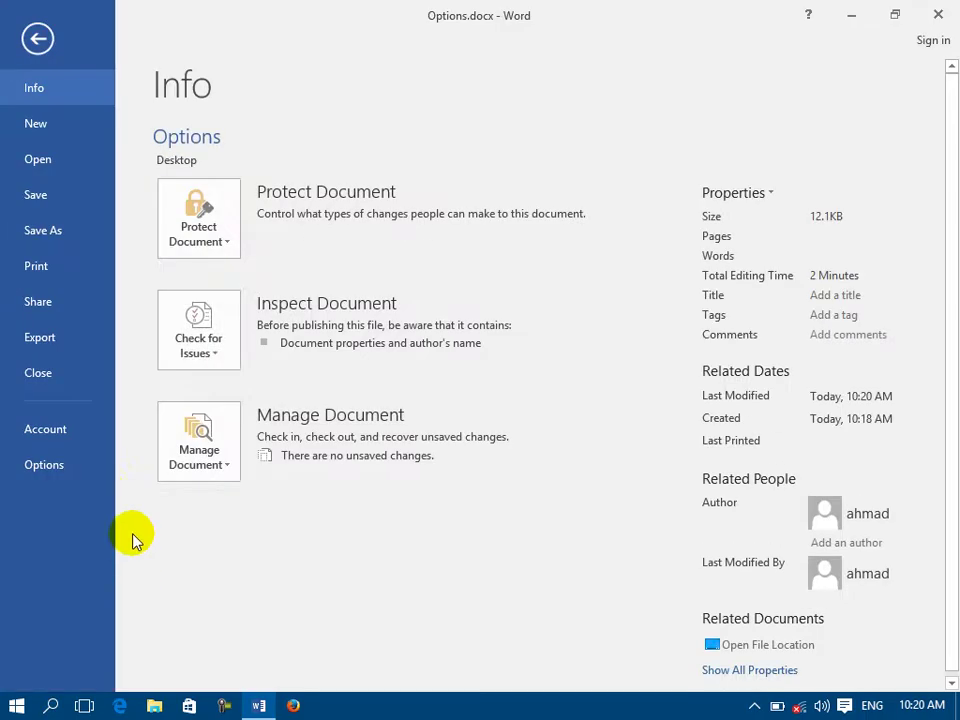
pyautogui.click(28, 465)
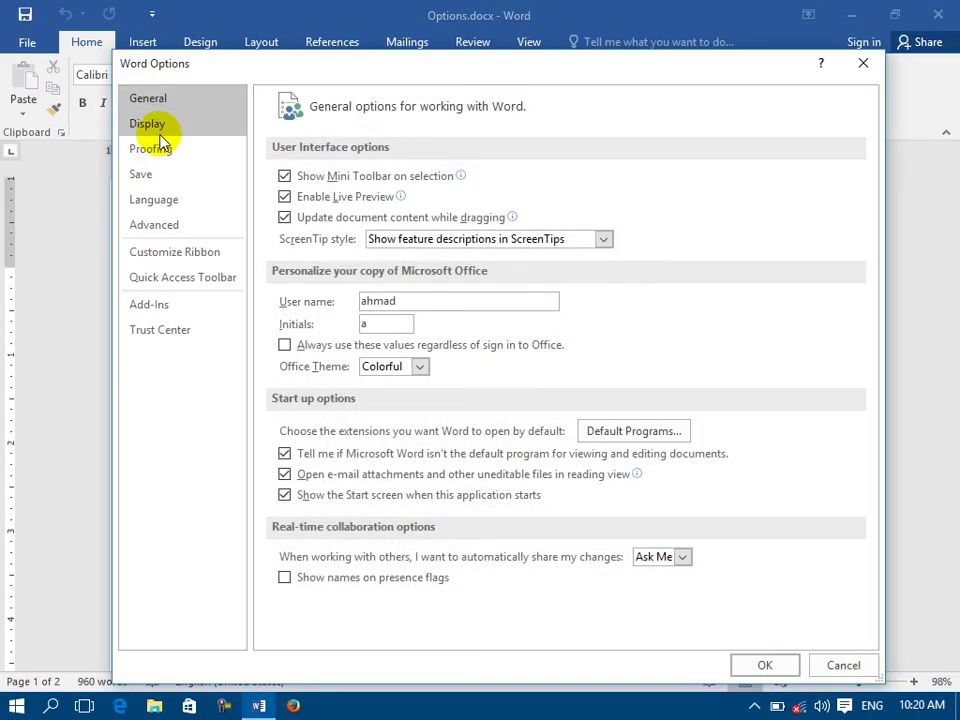
pyautogui.click(148, 124)
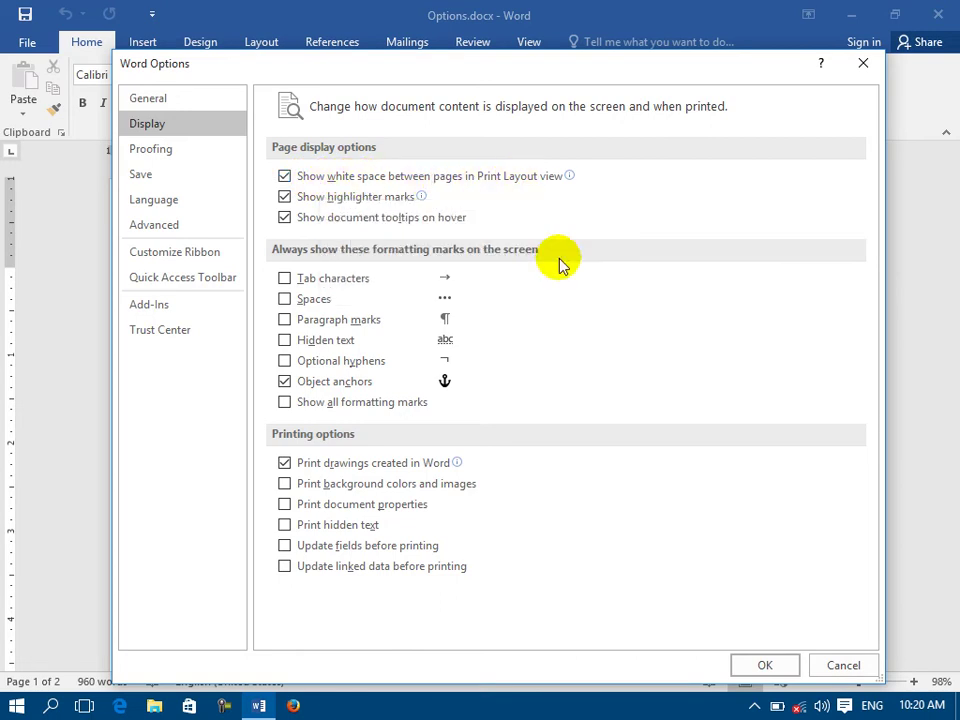
pyautogui.click(760, 665)
# - Insert four page breaks after the last paragraph of the document to add blank pages
pyautogui.scroll(-10, 394, 469)
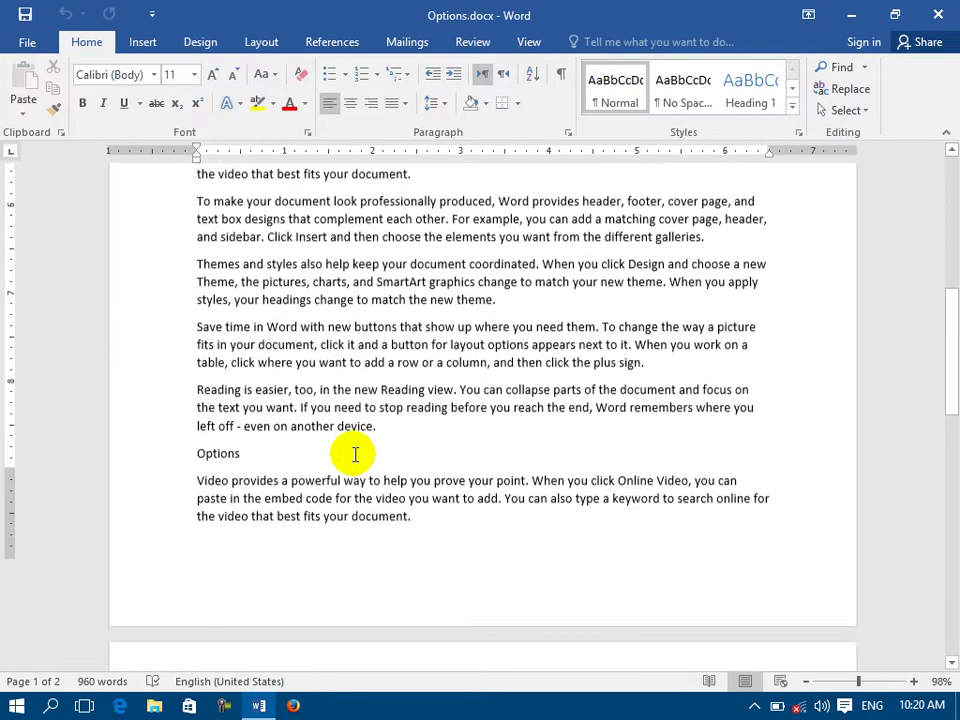
pyautogui.click(493, 373)
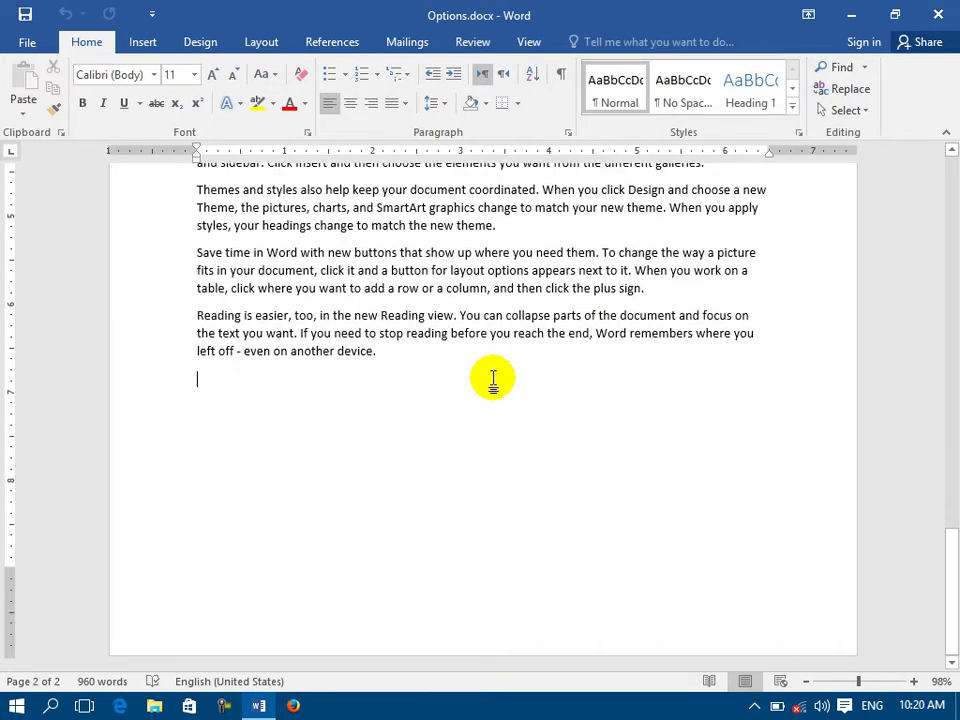
pyautogui.hotkey('ctrl', 'Return')
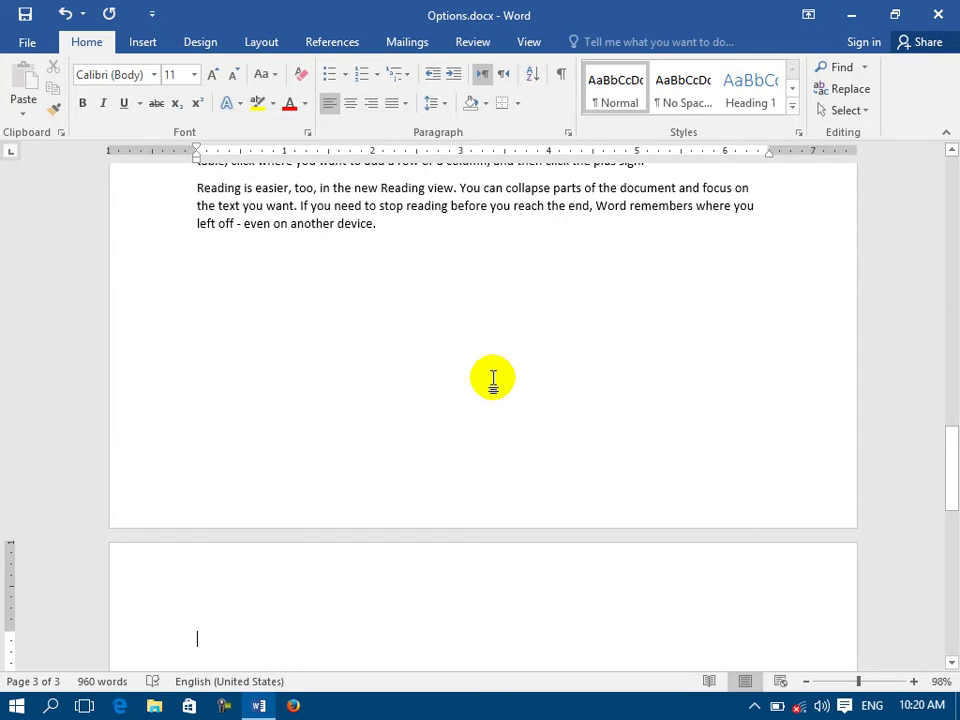
pyautogui.hotkey('ctrl', 'Return')
pyautogui.hotkey('ctrl', 'Return')
pyautogui.hotkey('ctrl', 'Return')
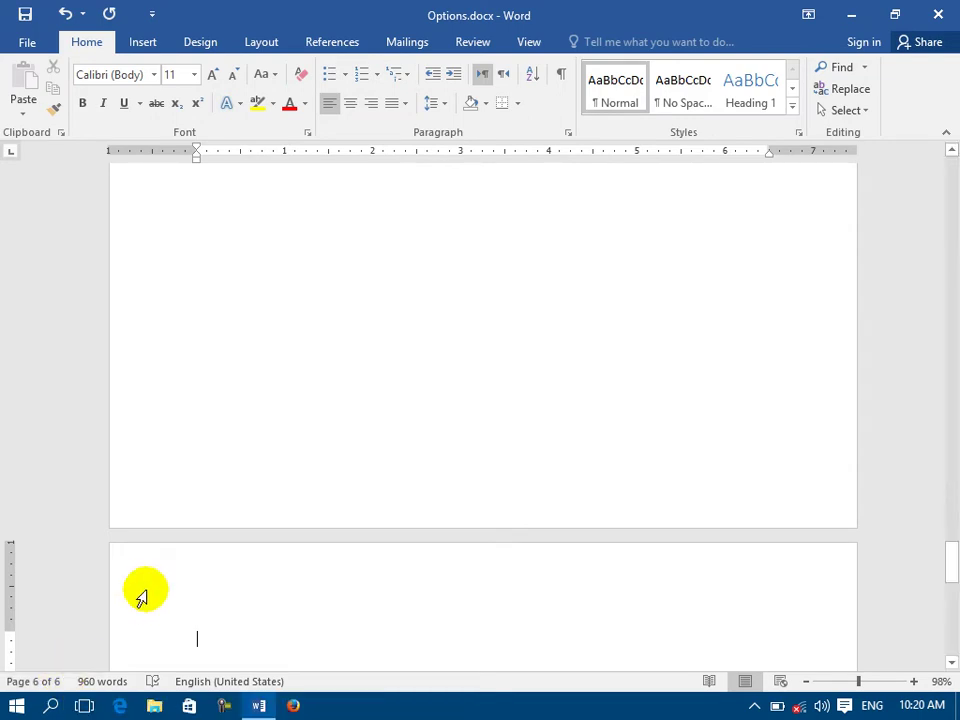
# - Turn off "Show white space between pages in Print Layout view" in the Display settings of Word Options
pyautogui.click(27, 42)
pyautogui.click(32, 468)
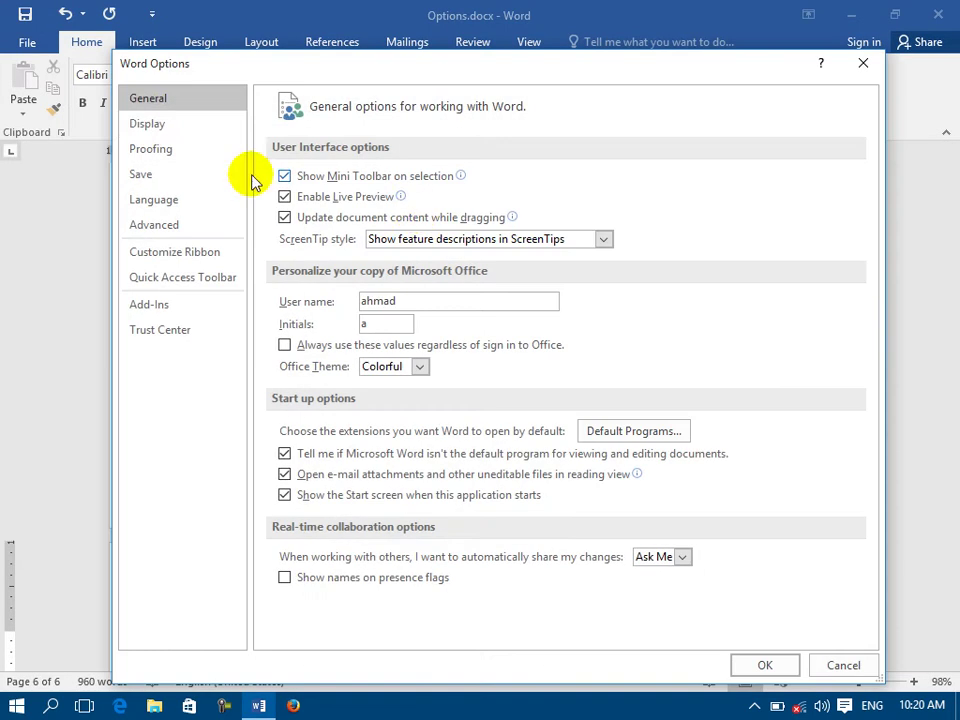
pyautogui.click(178, 123)
pyautogui.click(332, 178)
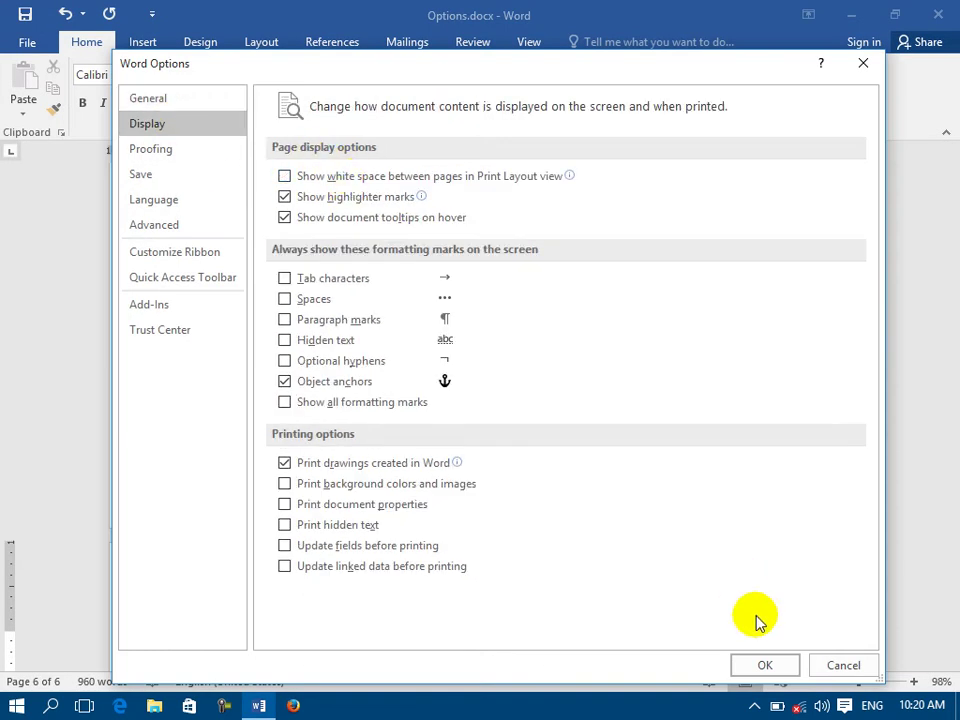
pyautogui.click(765, 665)
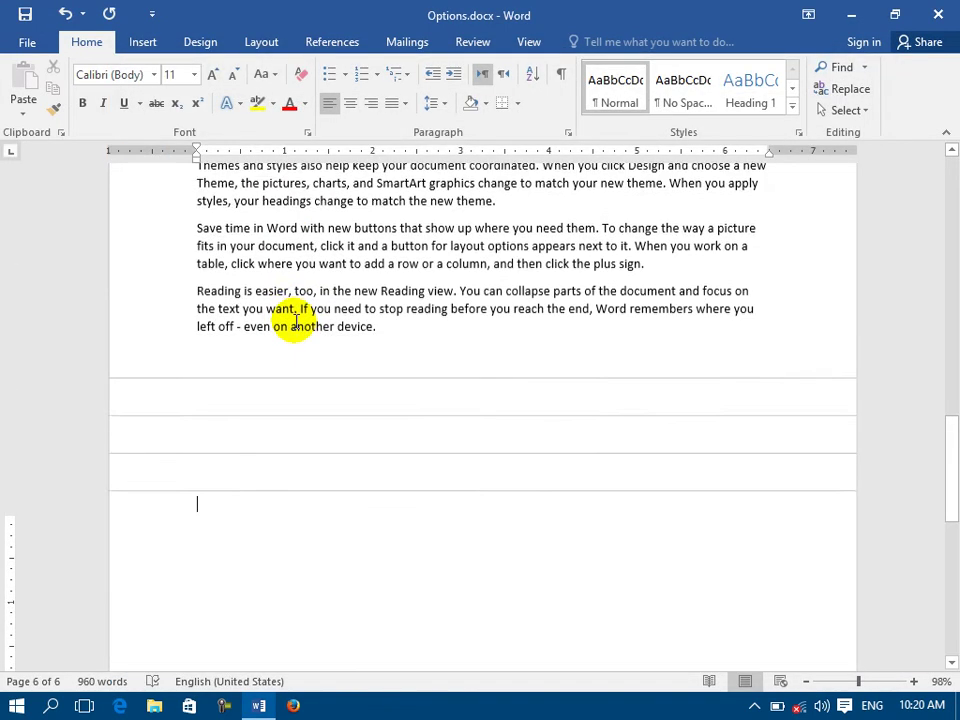
# - Insert six more page breaks at the end of the document with the white space hidden
pyautogui.scroll(1, 297, 320)
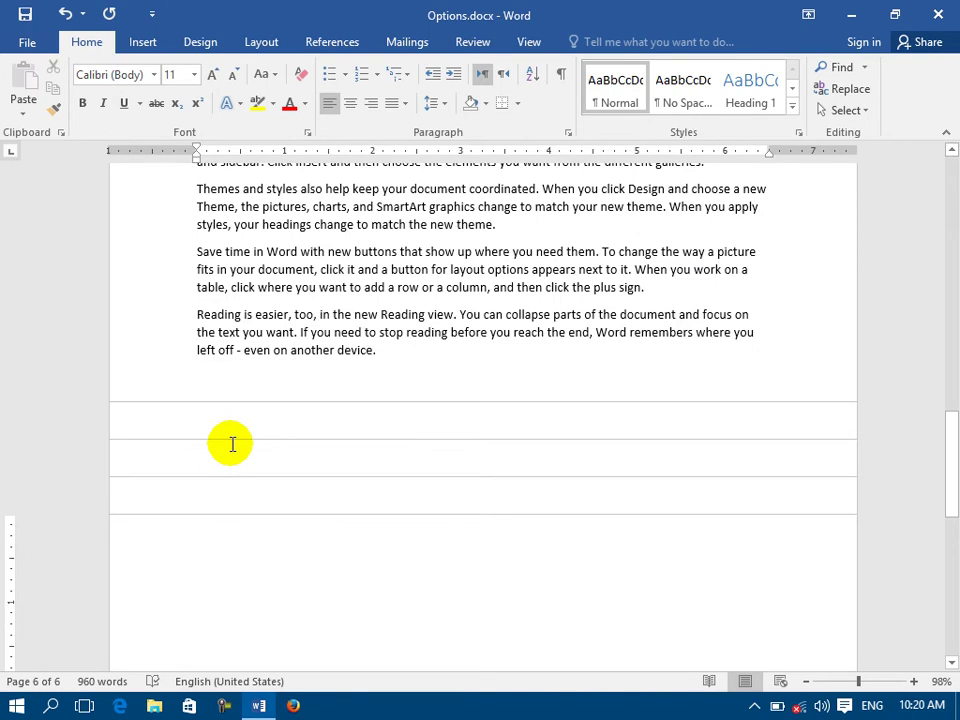
pyautogui.hotkey('ctrl', 'Return')
pyautogui.hotkey('ctrl', 'Return')
pyautogui.hotkey('ctrl', 'Return')
pyautogui.hotkey('ctrl', 'Return')
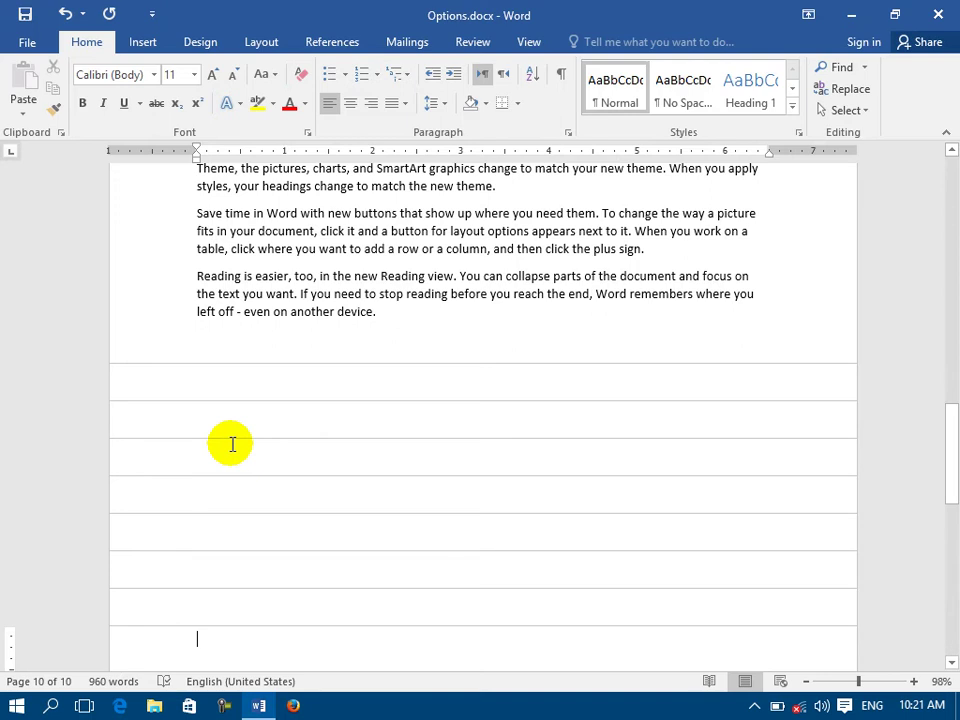
pyautogui.hotkey('ctrl', 'Return')
pyautogui.hotkey('ctrl', 'Return')
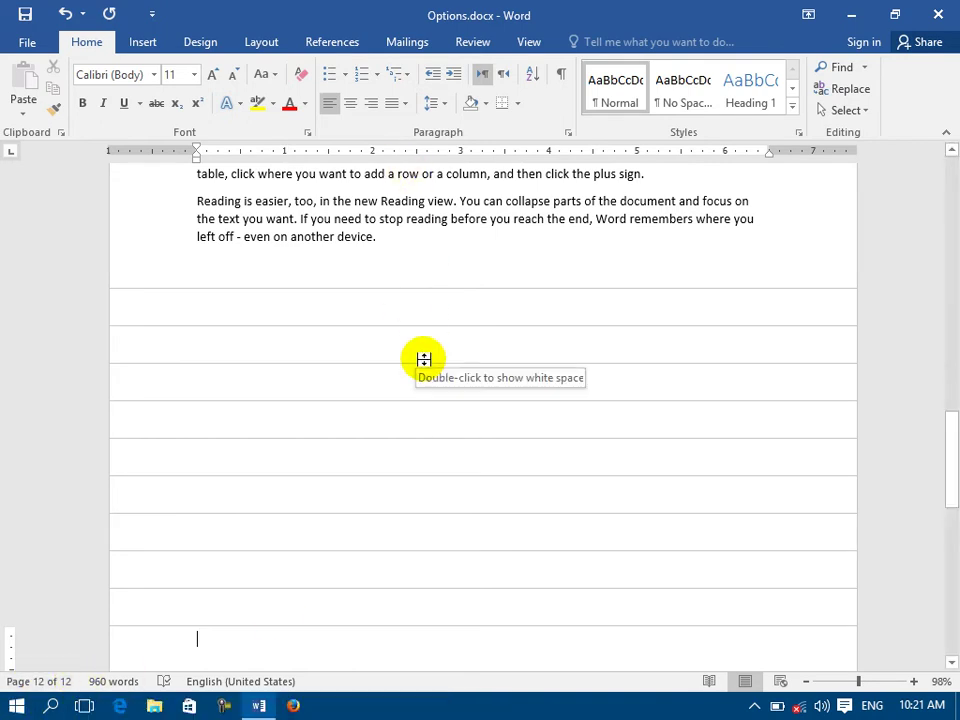
# - Restore the white space between pages at a page boundary and check the matching setting on the Display page of Word Options
pyautogui.doubleClick(394, 303)
pyautogui.doubleClick(382, 320)
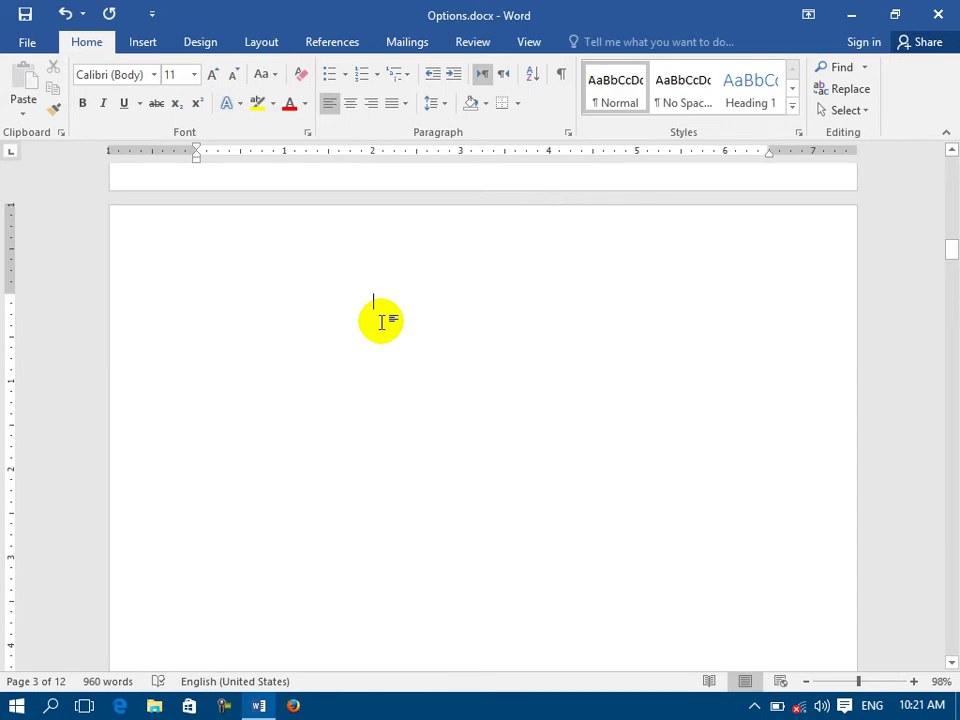
pyautogui.click(26, 42)
pyautogui.click(30, 463)
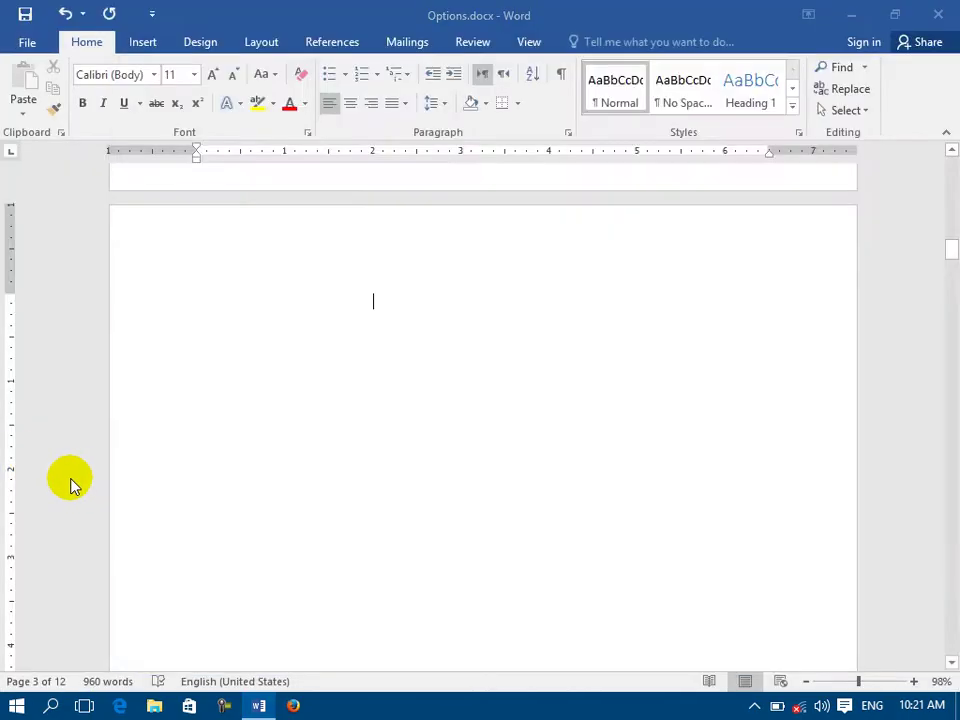
pyautogui.click(147, 123)
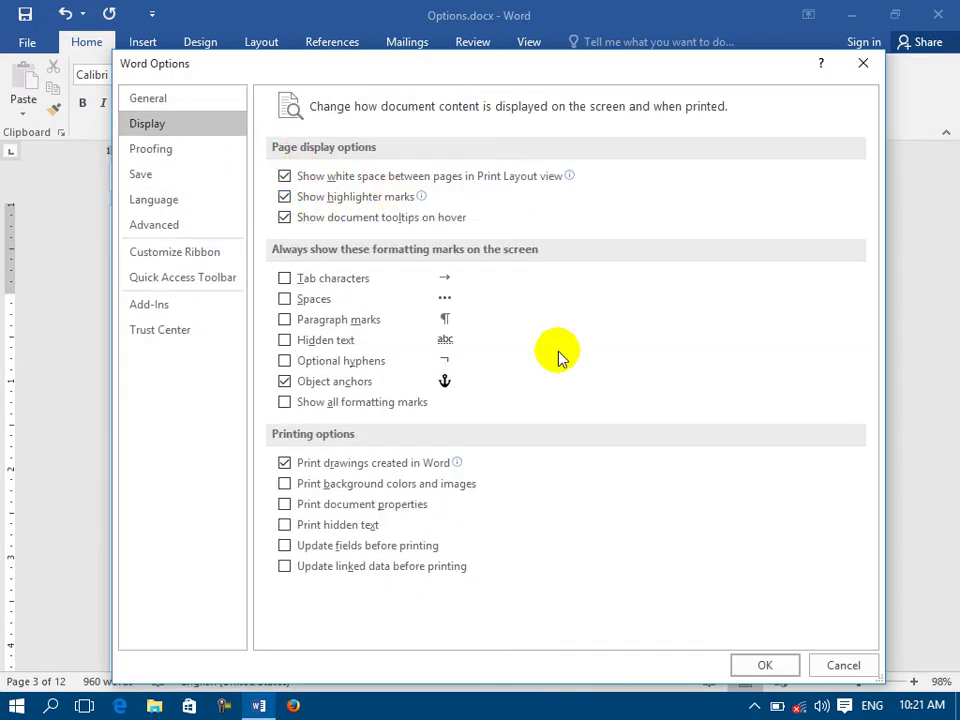
pyautogui.click(739, 665)
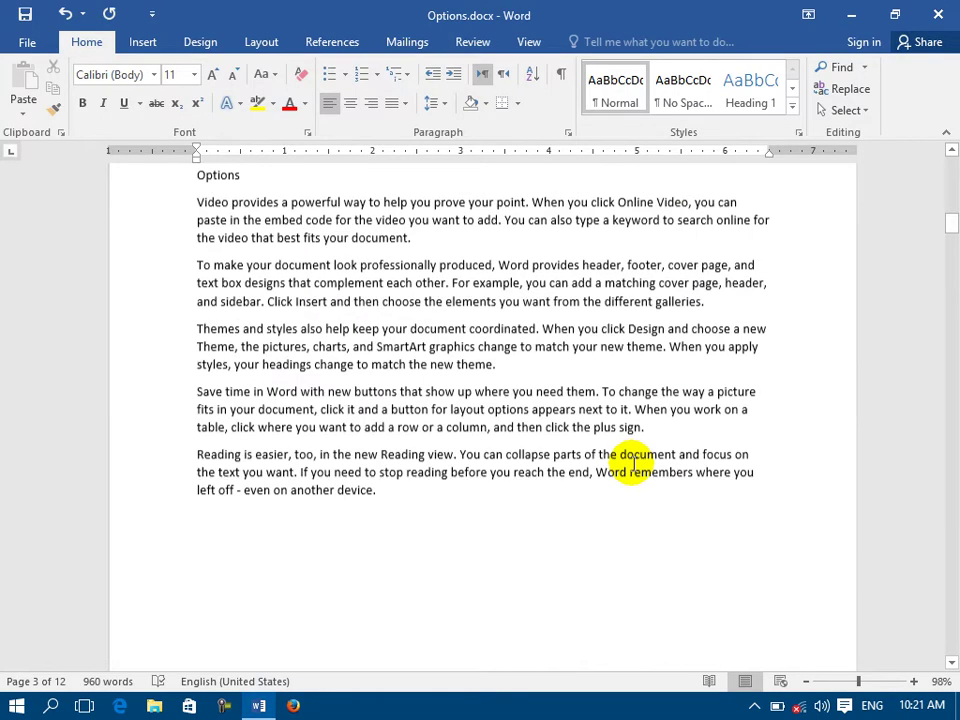
# - Highlight the "Options" heading at the start of the document in yellow, leaving nothing selected
pyautogui.scroll(15, 600, 430)
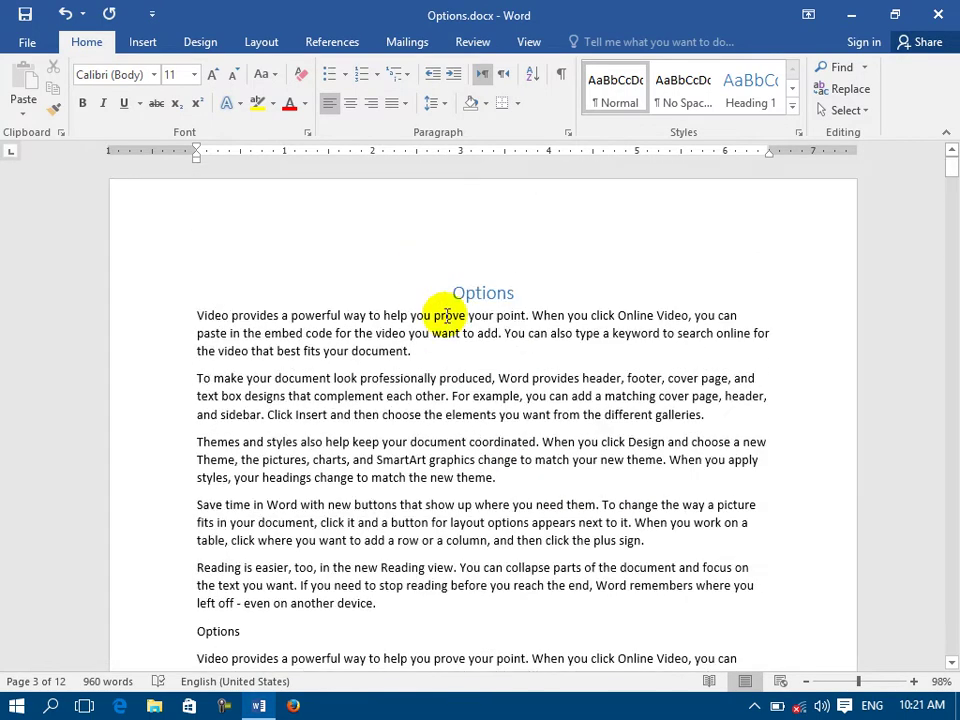
pyautogui.moveTo(455, 292); pyautogui.dragTo(527, 287)
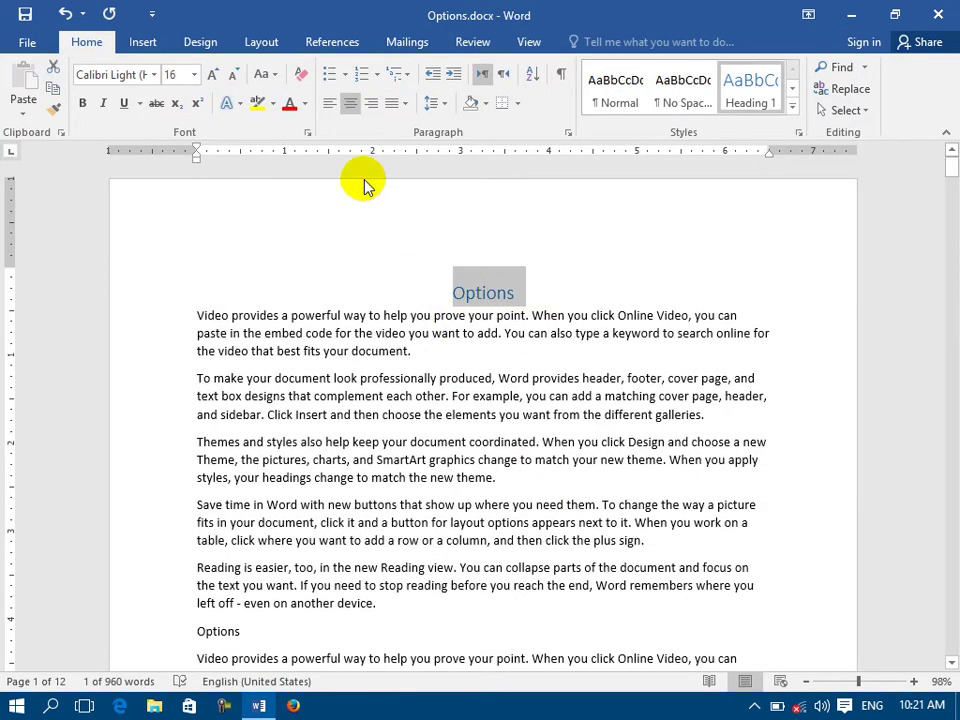
pyautogui.click(265, 108)
pyautogui.click(533, 414)
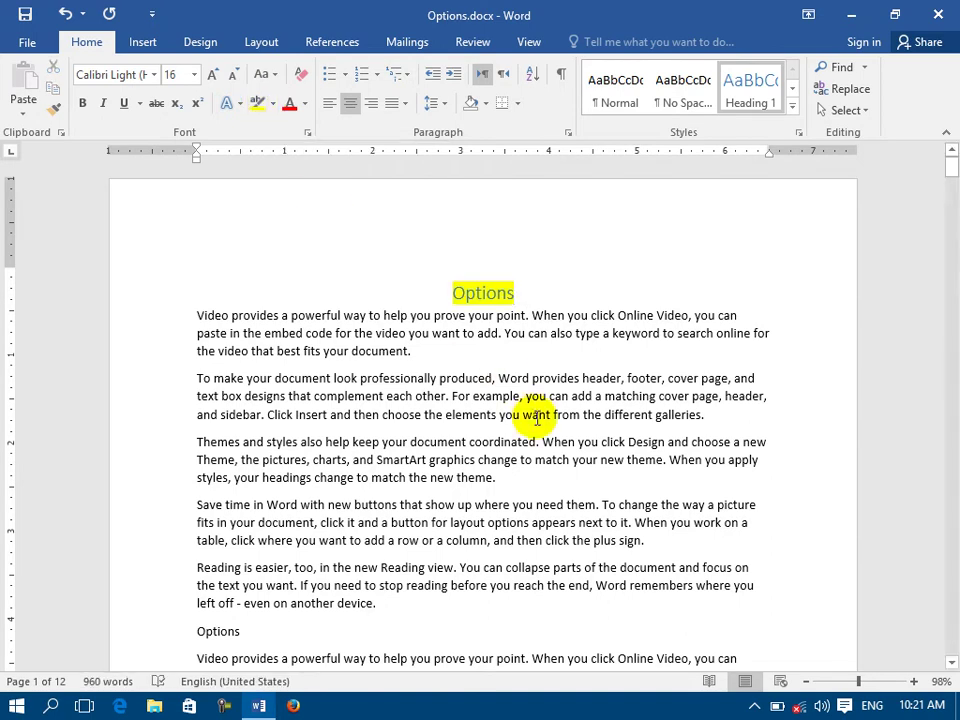
pyautogui.moveTo(510, 292); pyautogui.dragTo(442, 292)
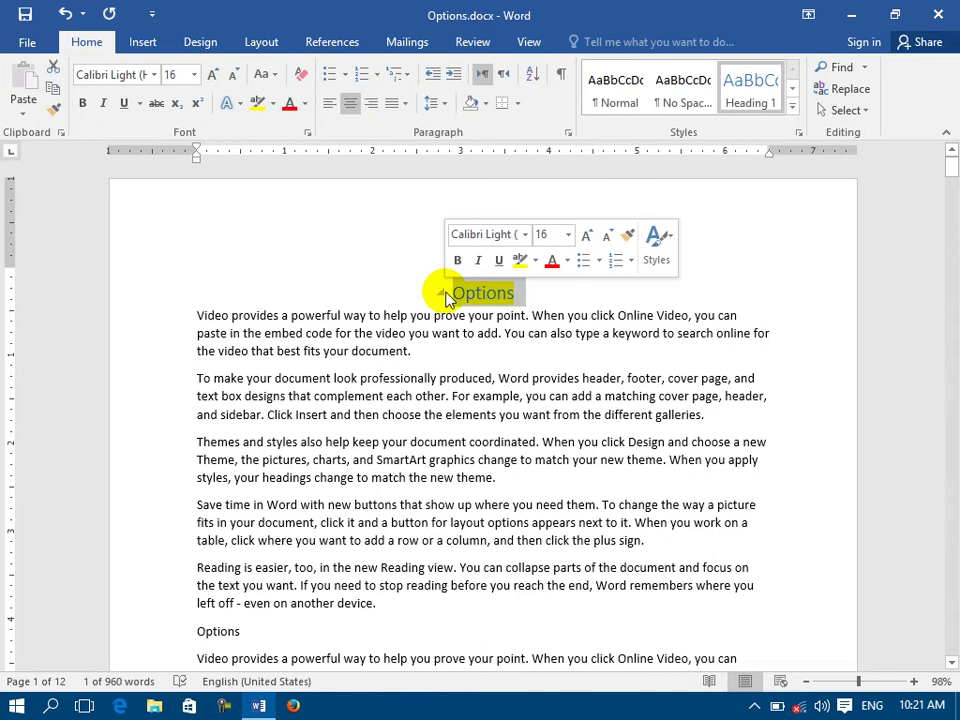
pyautogui.click(501, 413)
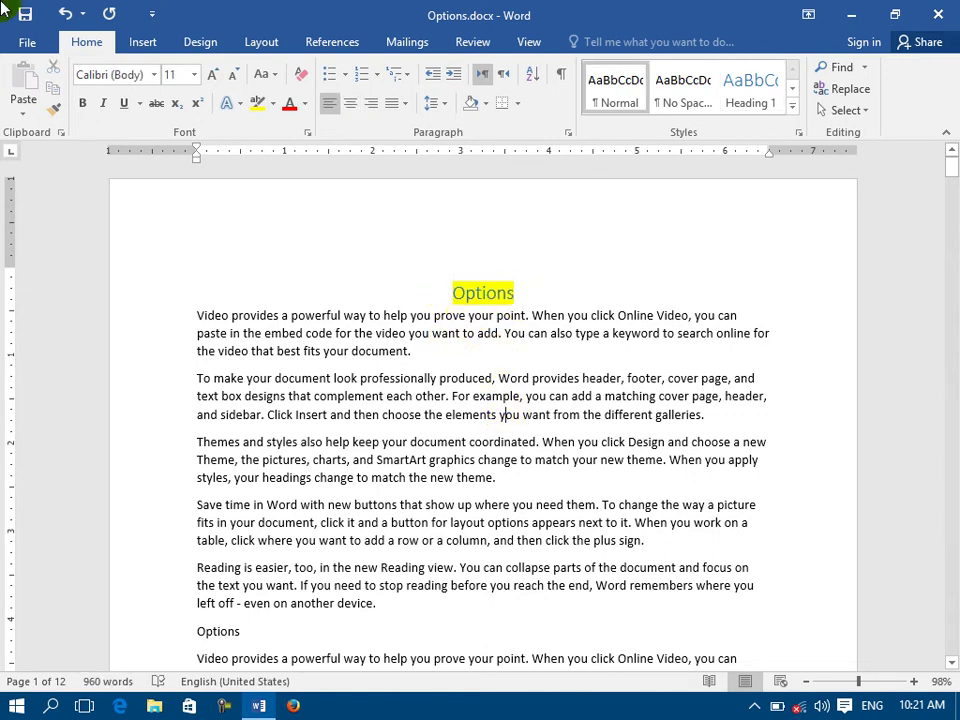
# - Turn off "Show highlighter marks" in the Display settings of Word Options
pyautogui.click(24, 43)
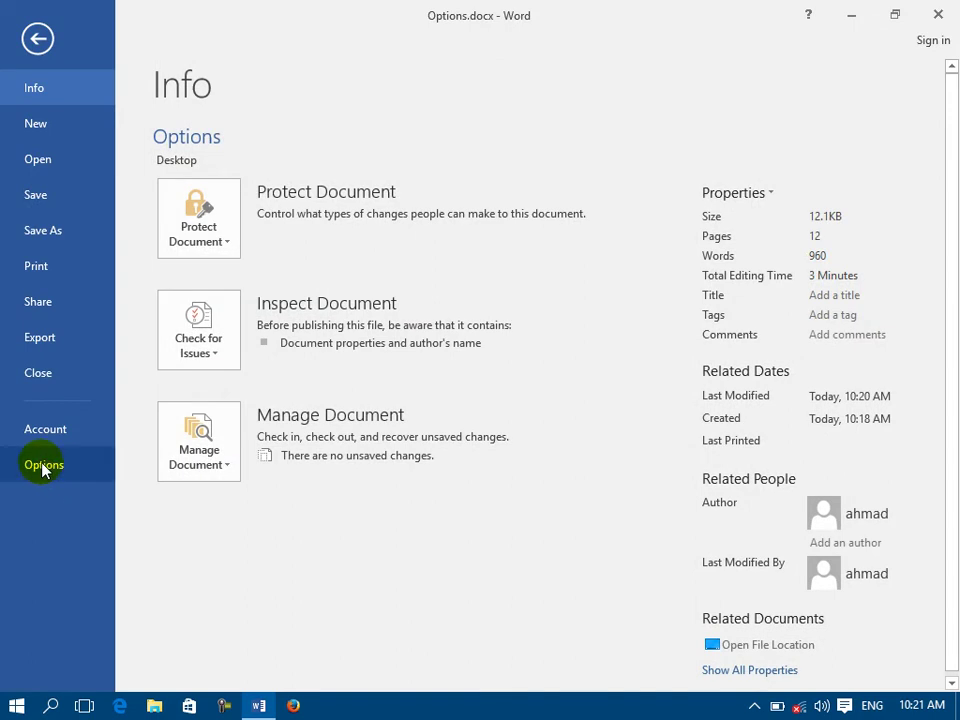
pyautogui.click(43, 466)
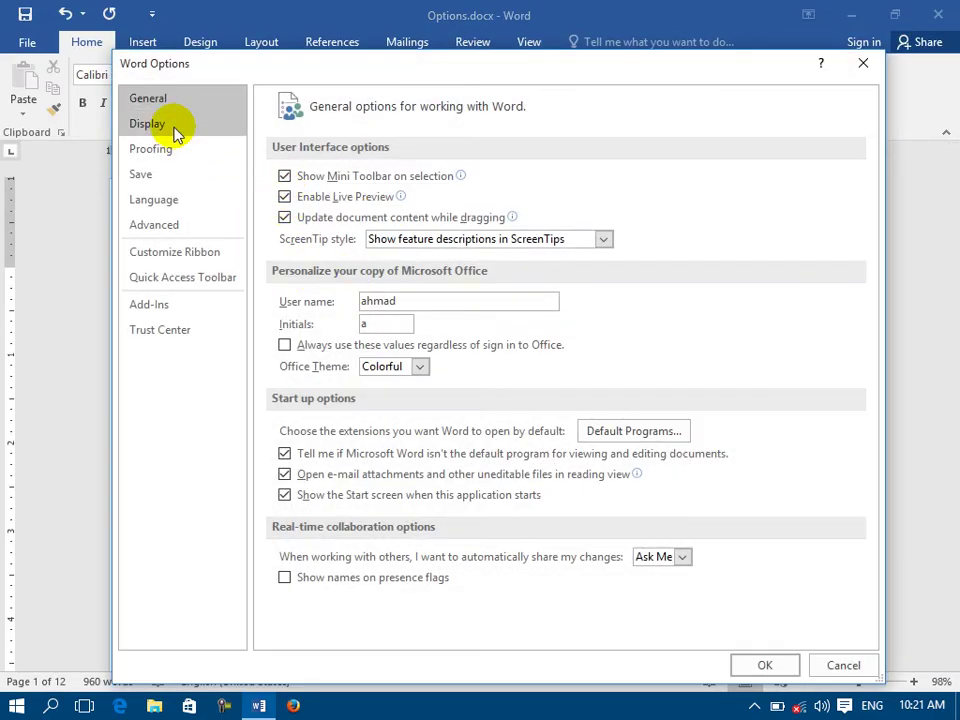
pyautogui.click(150, 124)
pyautogui.click(284, 197)
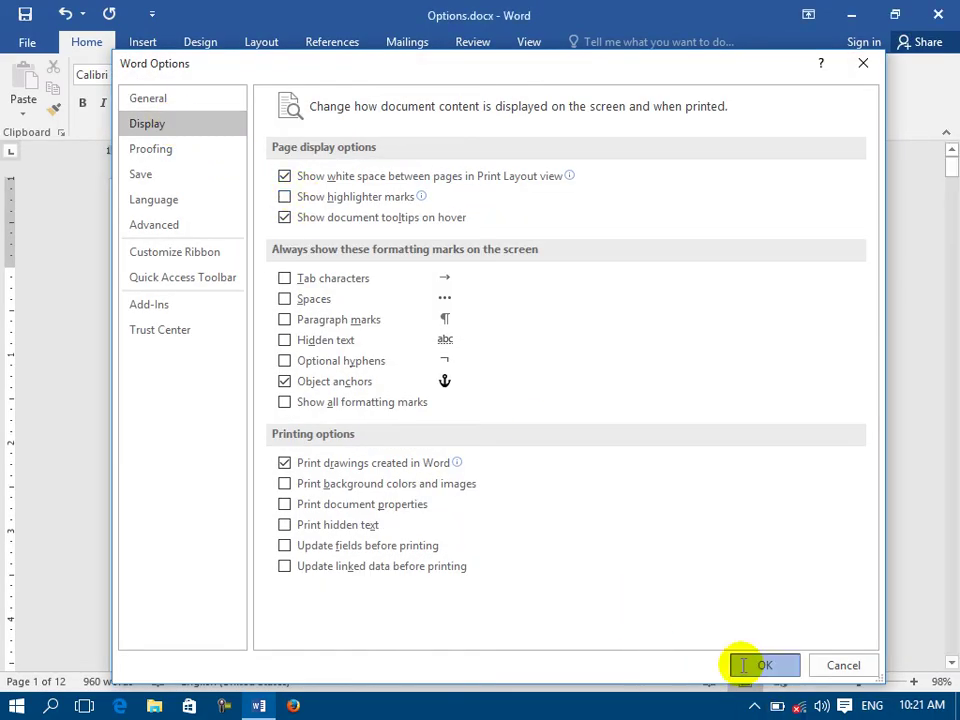
pyautogui.click(744, 665)
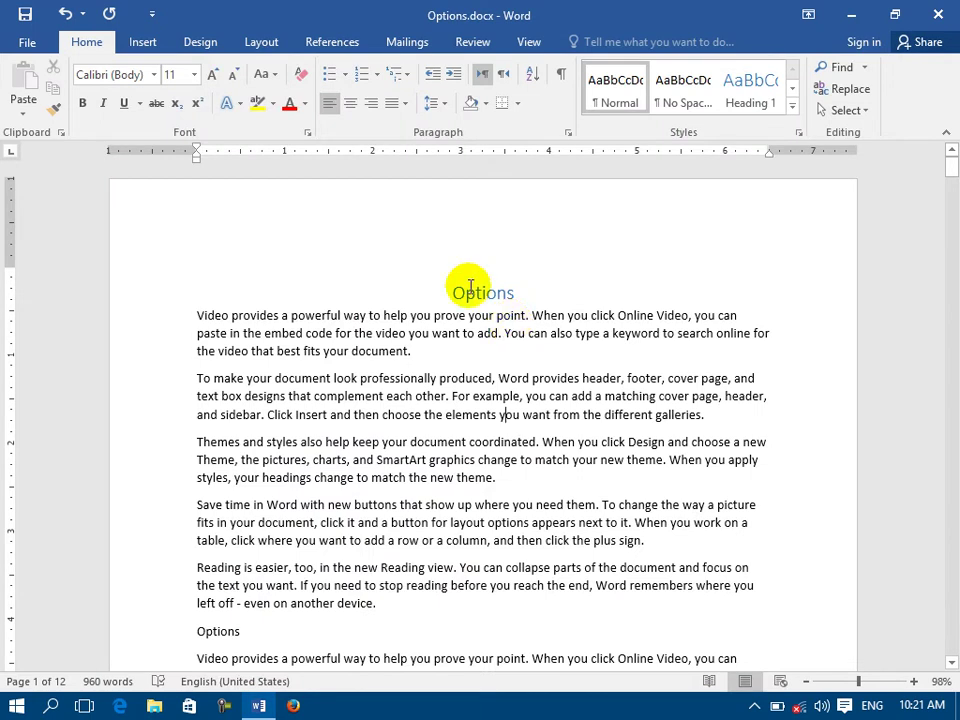
# - Highlight the second paragraph's text from "complement each other" to "choose" in yellow
pyautogui.moveTo(318, 394); pyautogui.dragTo(422, 414)
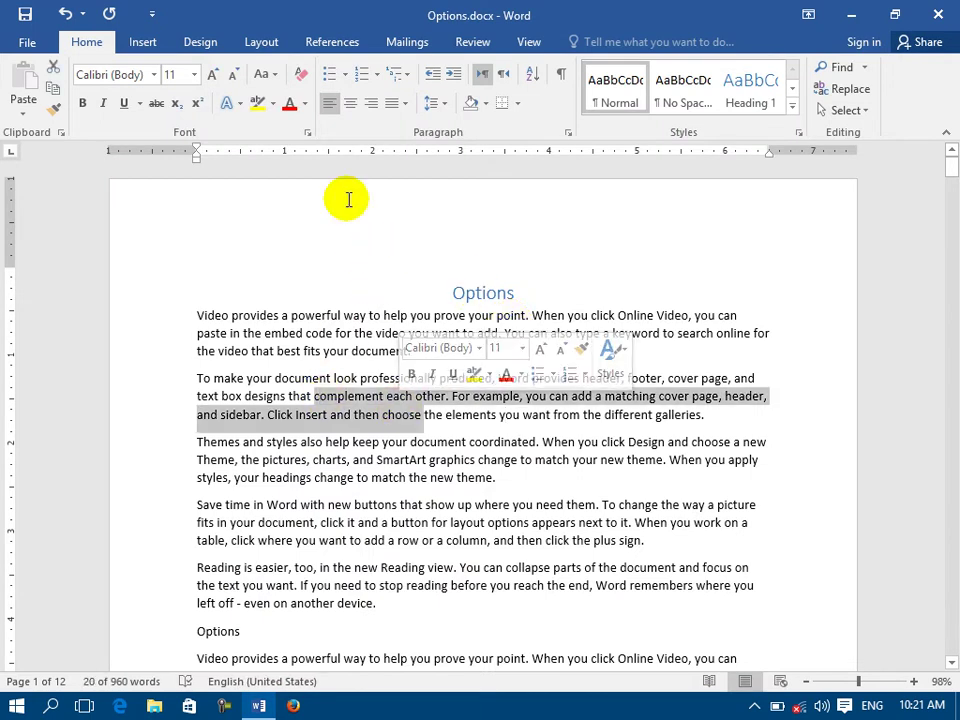
pyautogui.click(256, 103)
pyautogui.moveTo(518, 297); pyautogui.dragTo(463, 296)
pyautogui.moveTo(430, 418); pyautogui.dragTo(322, 385)
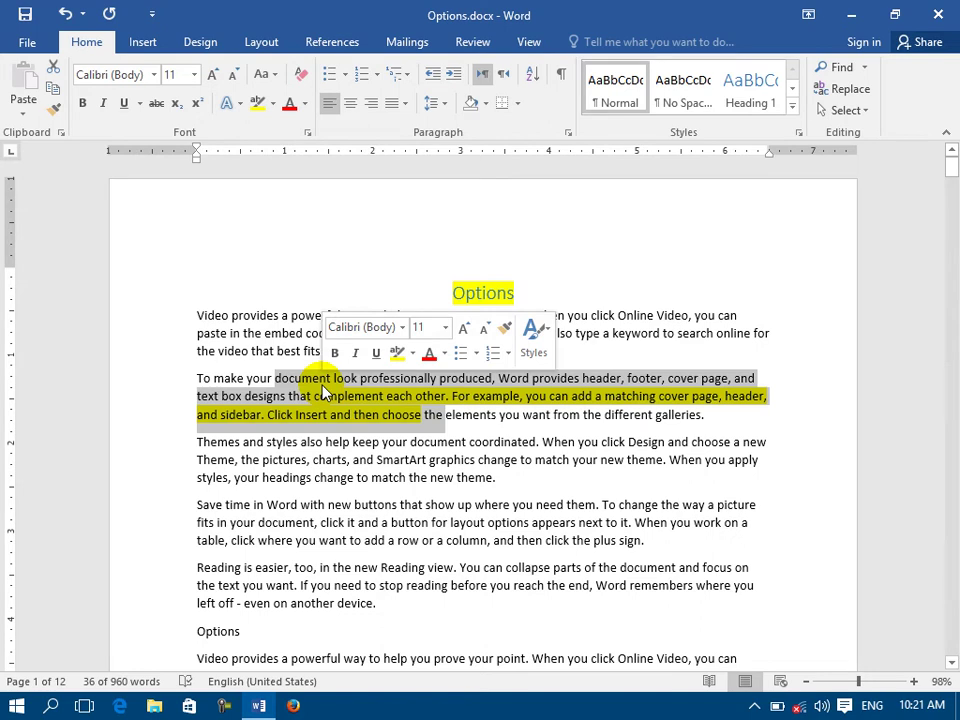
# - Check the highlighter marks and document tooltips settings on the Display page of Word Options
pyautogui.click(26, 42)
pyautogui.click(44, 465)
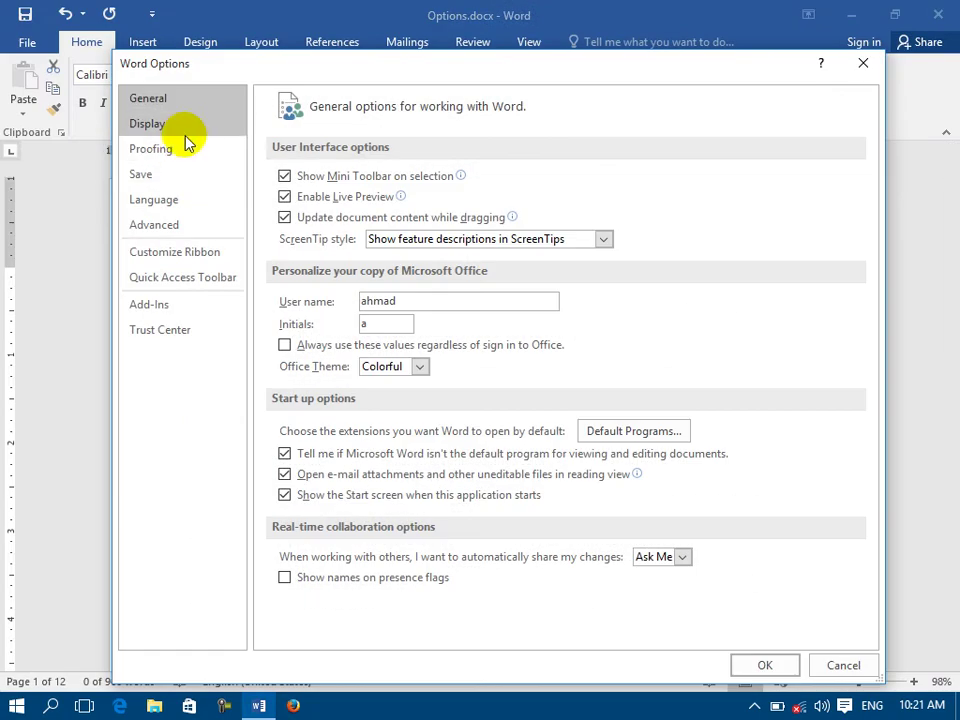
pyautogui.click(165, 124)
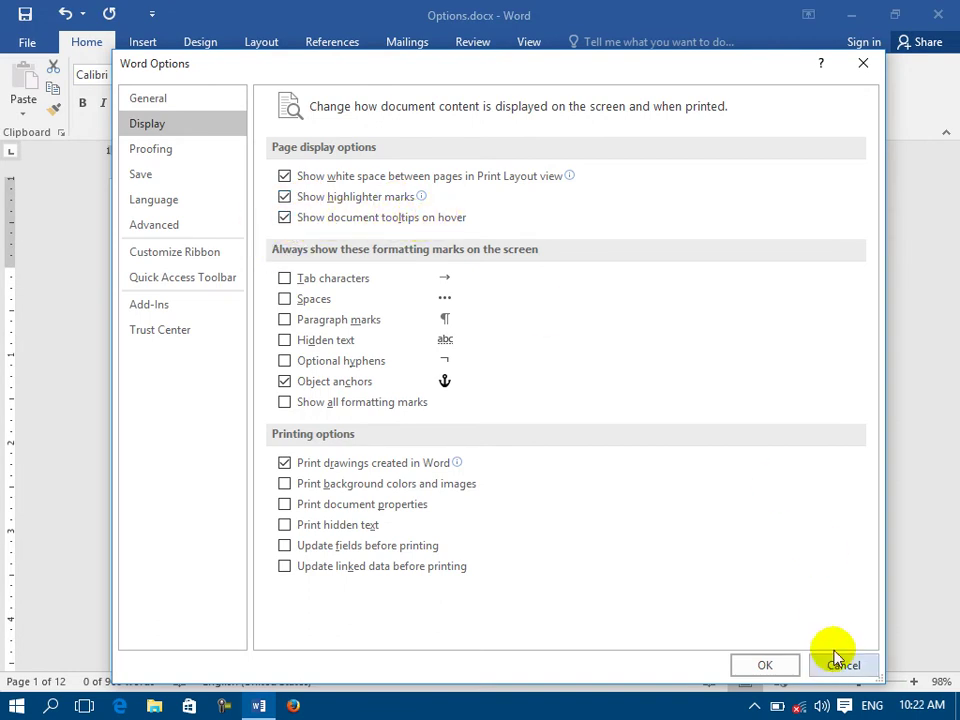
pyautogui.click(743, 666)
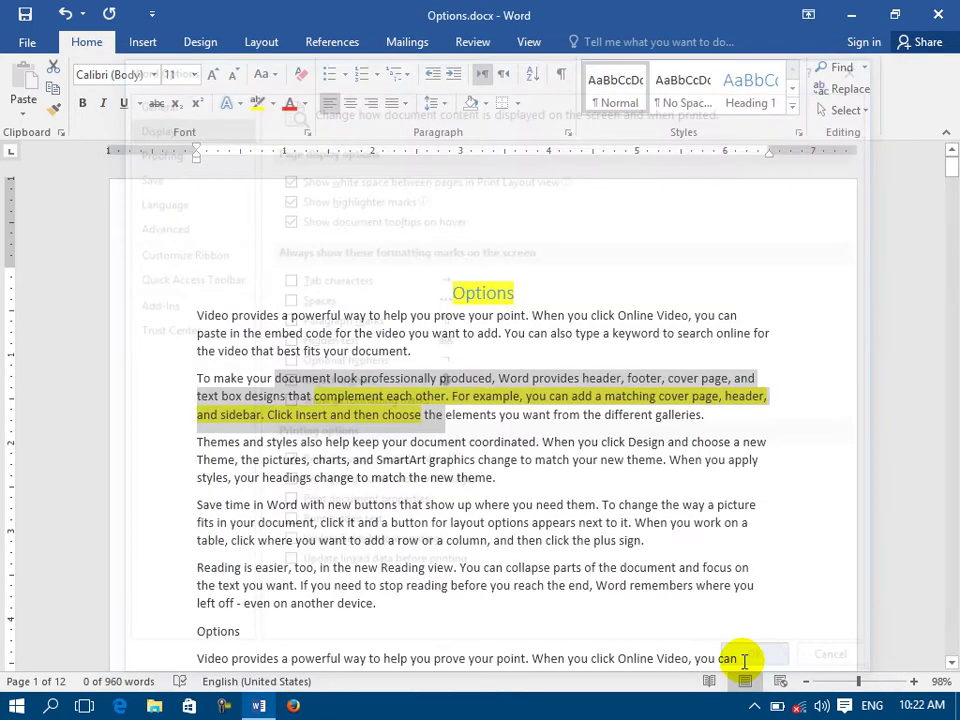
pyautogui.scroll(-8, 632, 521)
pyautogui.scroll(-10, 585, 460)
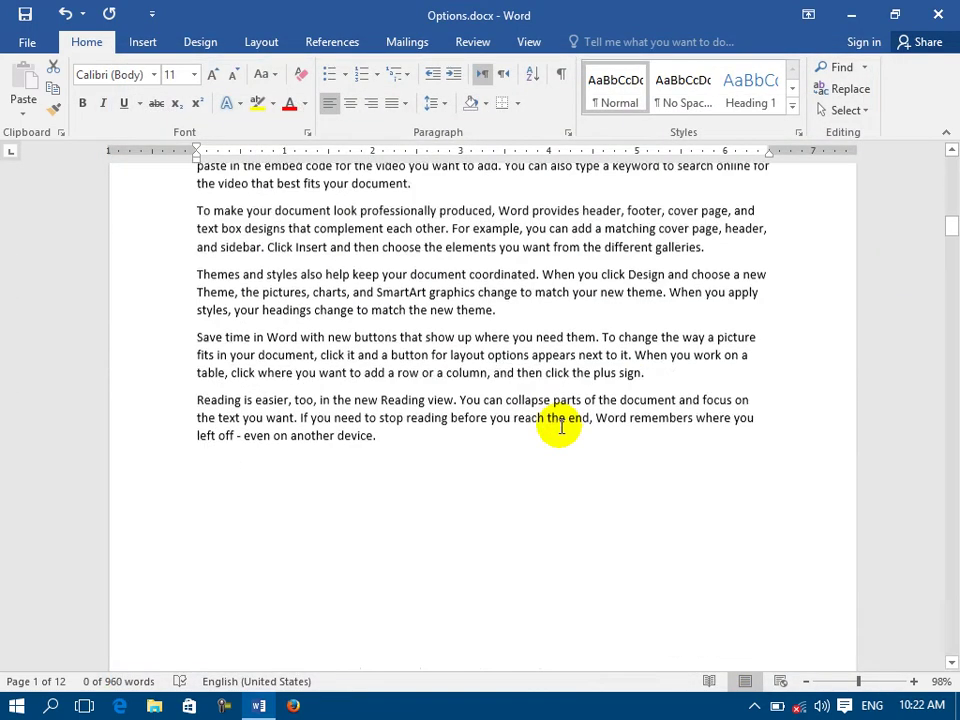
pyautogui.click(495, 325)
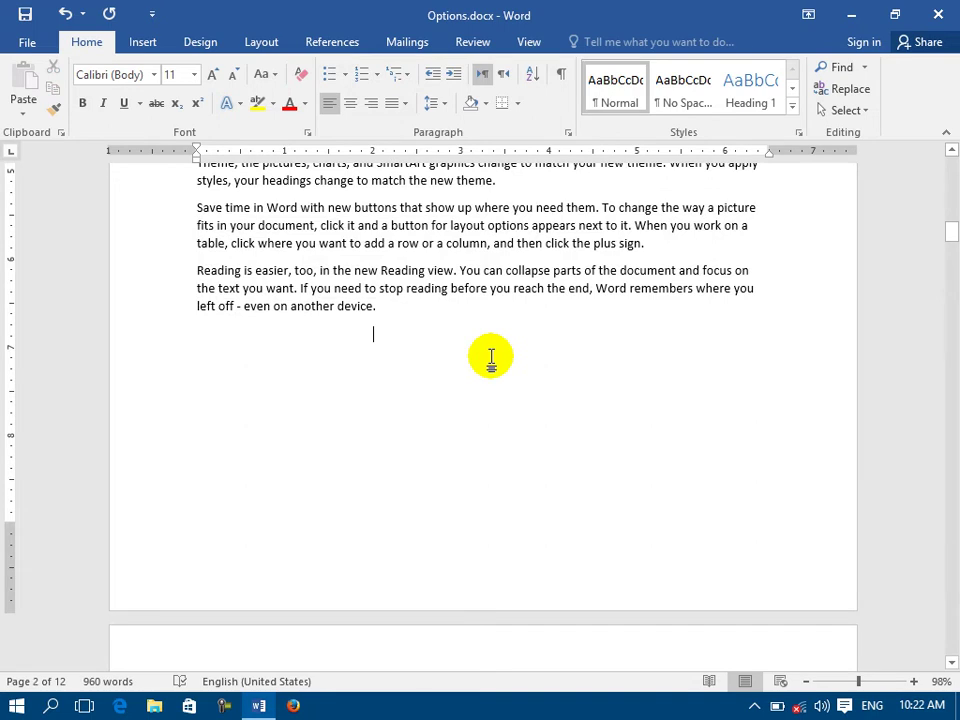
pyautogui.hotkey('ctrl', 'Return')
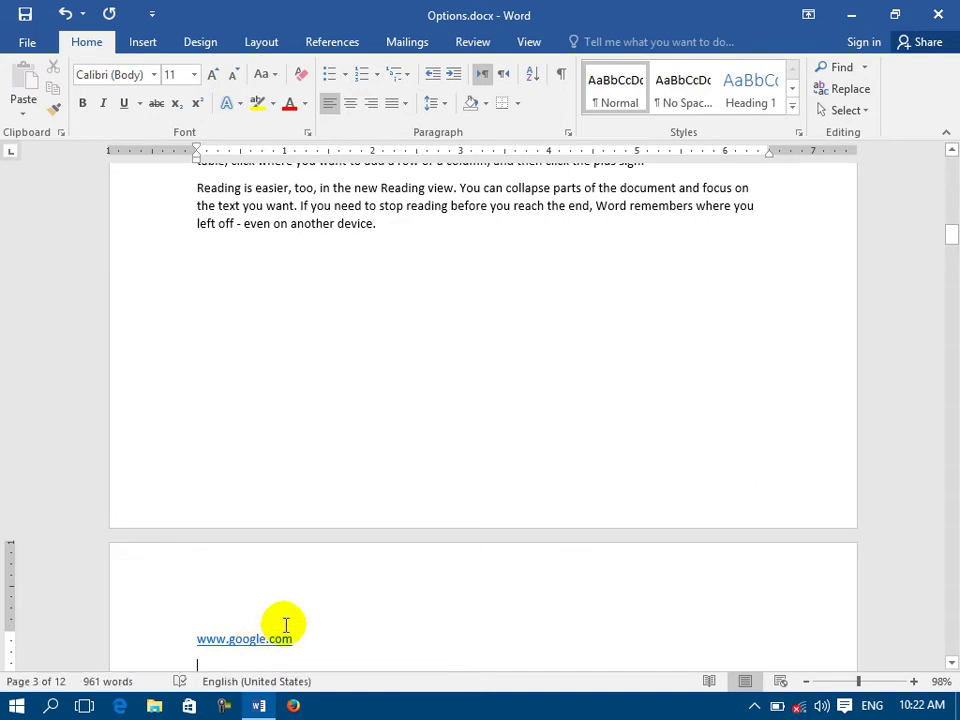
# - Turn off "Show document tooltips on hover" in the Display settings of Word Options
pyautogui.click(16, 40)
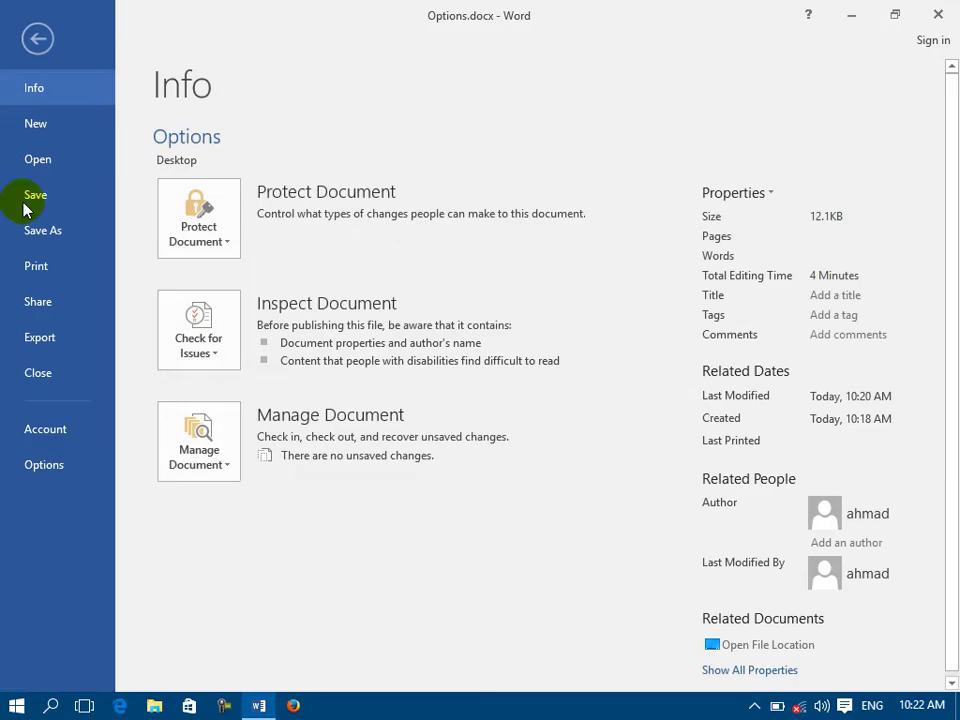
pyautogui.click(30, 464)
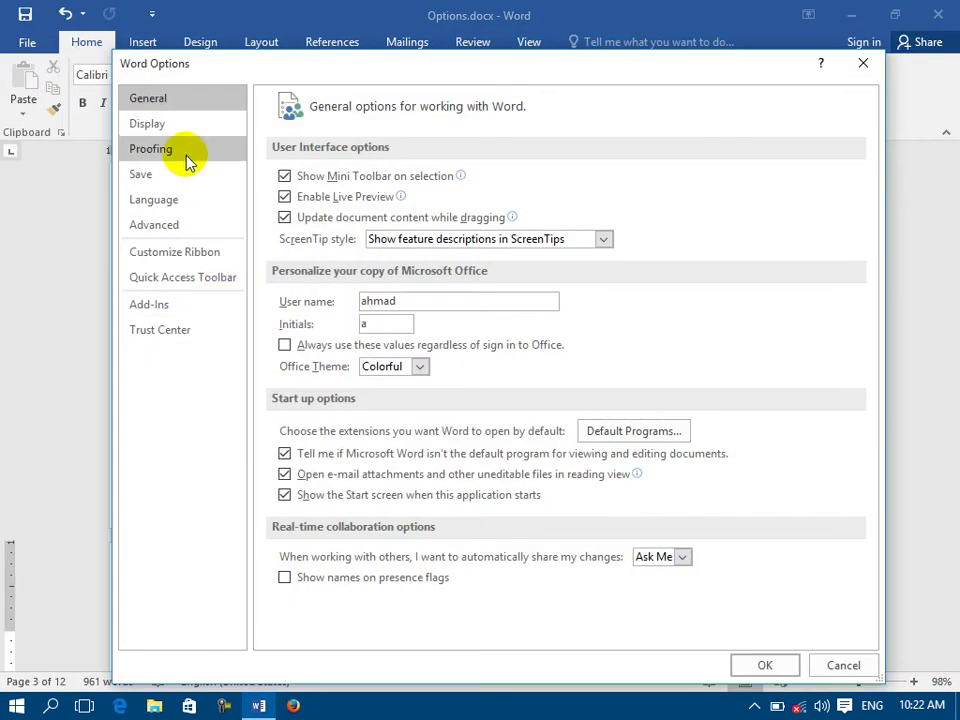
pyautogui.click(168, 124)
pyautogui.click(309, 224)
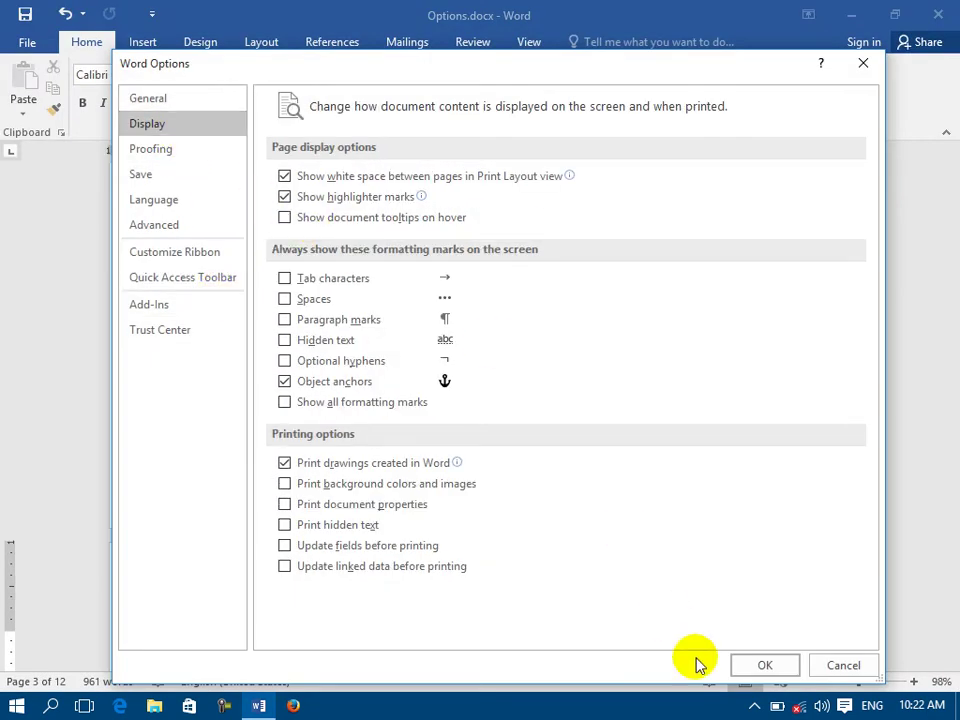
pyautogui.click(742, 665)
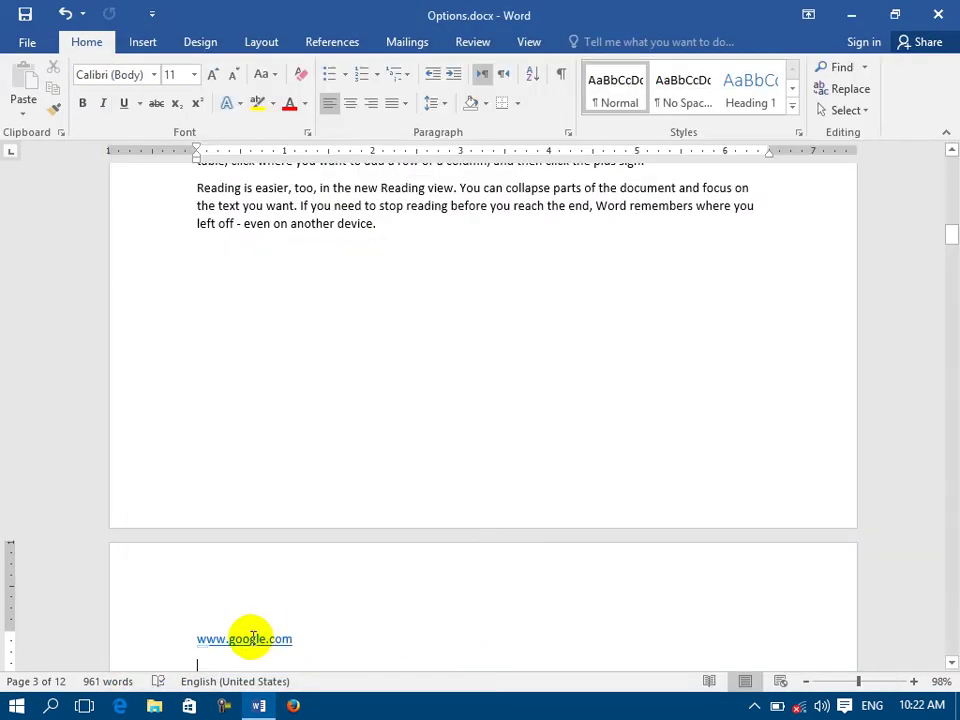
pyautogui.write('d:')
pyautogui.write('\\user\\desktop\\options.docx')
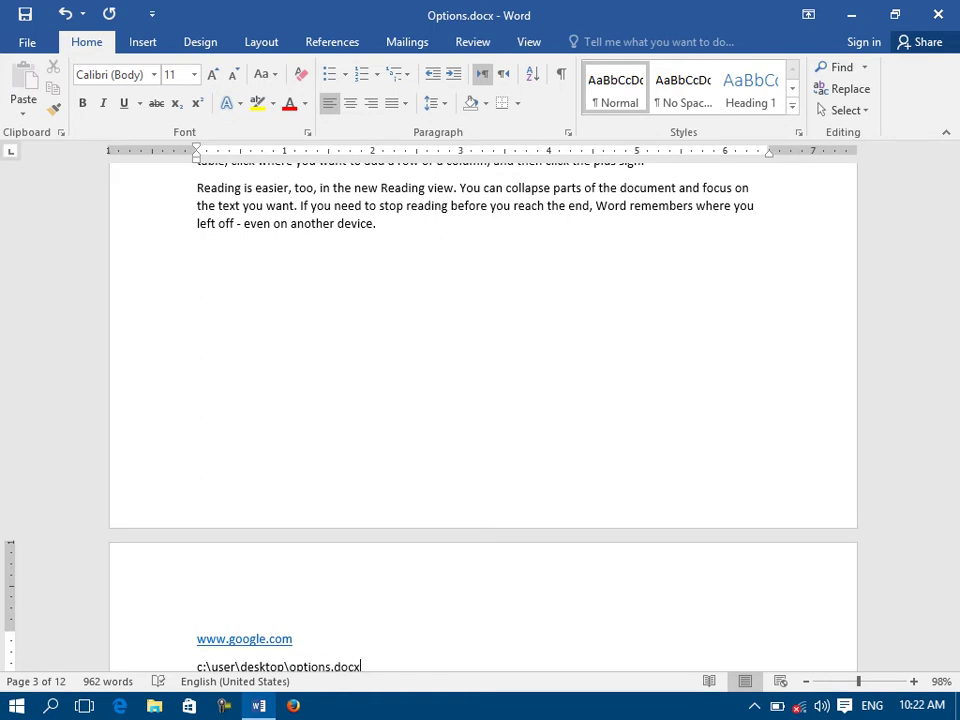
pyautogui.press('Return')
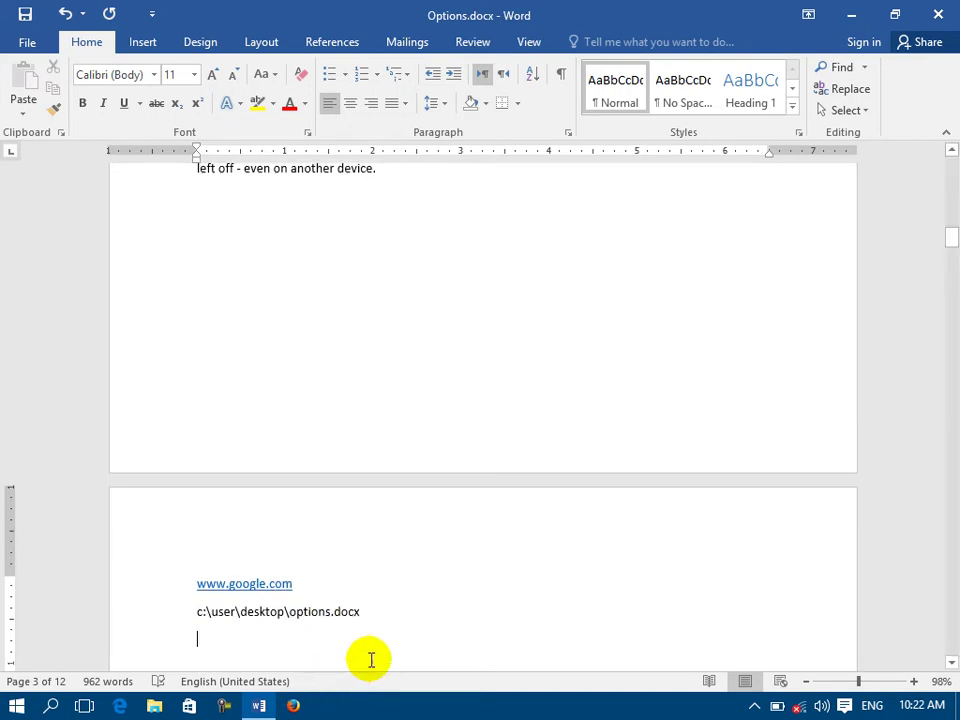
pyautogui.moveTo(360, 612); pyautogui.dragTo(212, 612)
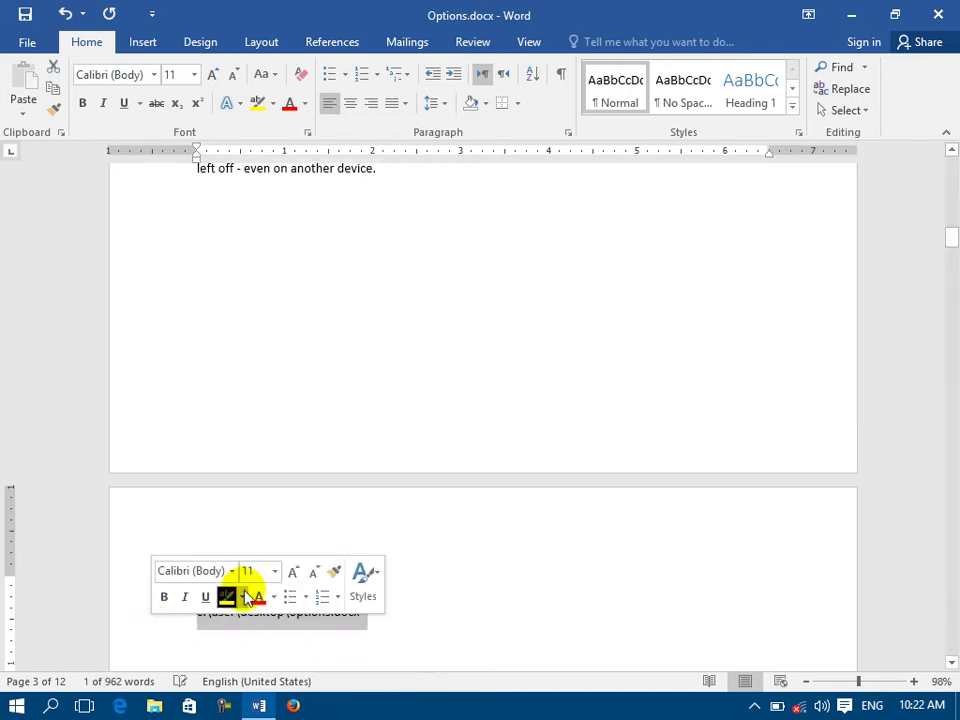
pyautogui.click(380, 618)
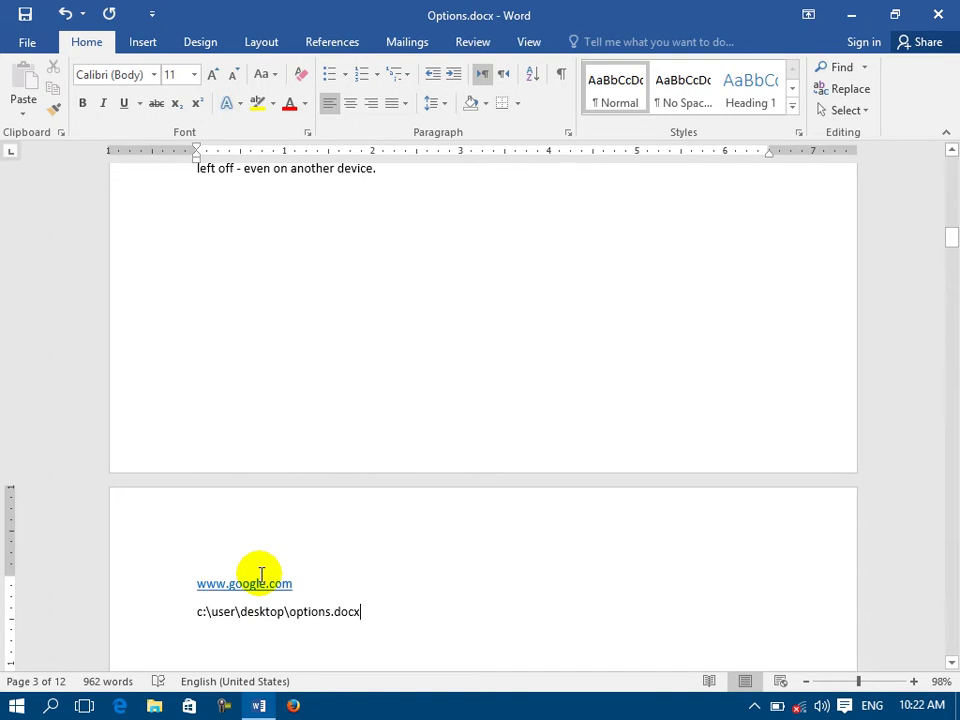
pyautogui.click(21, 42)
pyautogui.click(30, 468)
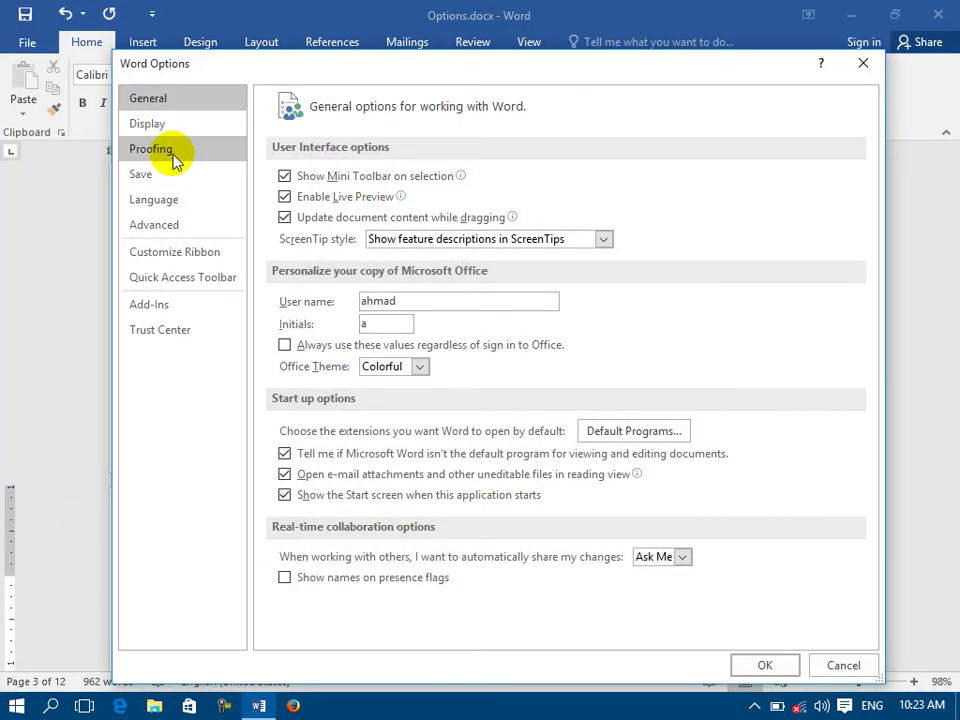
pyautogui.click(171, 123)
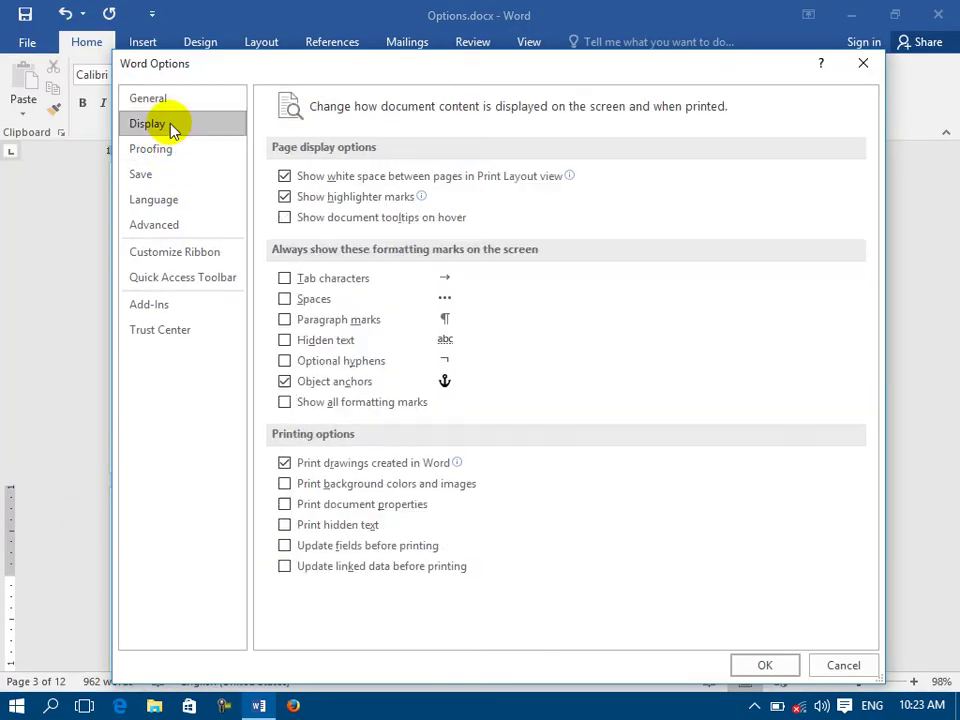
pyautogui.click(313, 221)
pyautogui.click(763, 664)
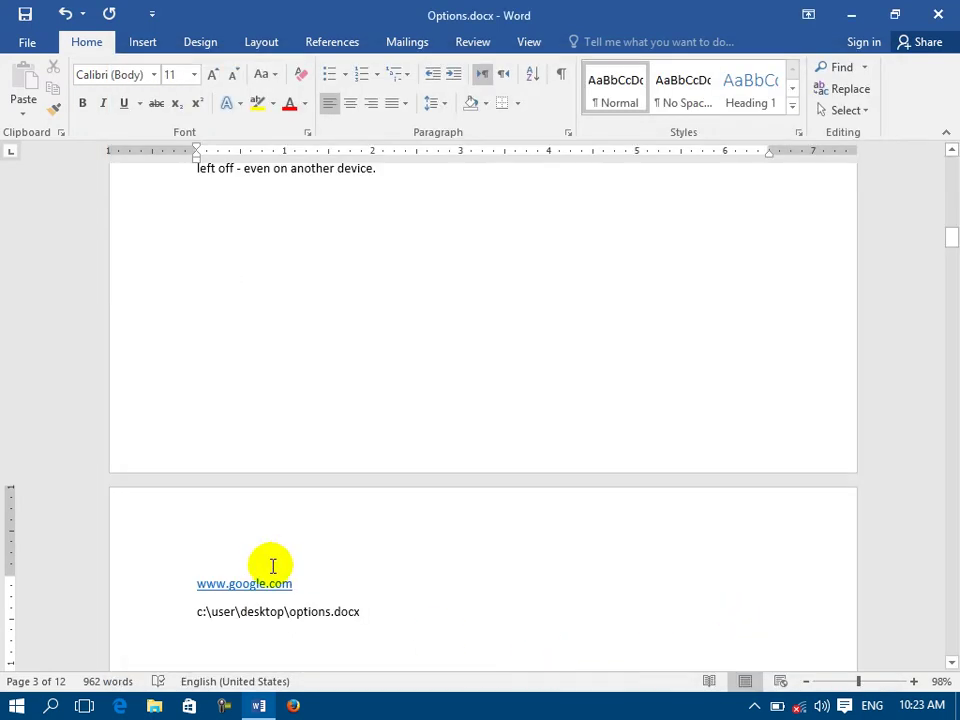
# - Copy the link to Options.docx from the document's Info page and paste it as a hyperlink below the typed file path
pyautogui.moveTo(248, 587)
pyautogui.moveTo(365, 613); pyautogui.dragTo(169, 627)
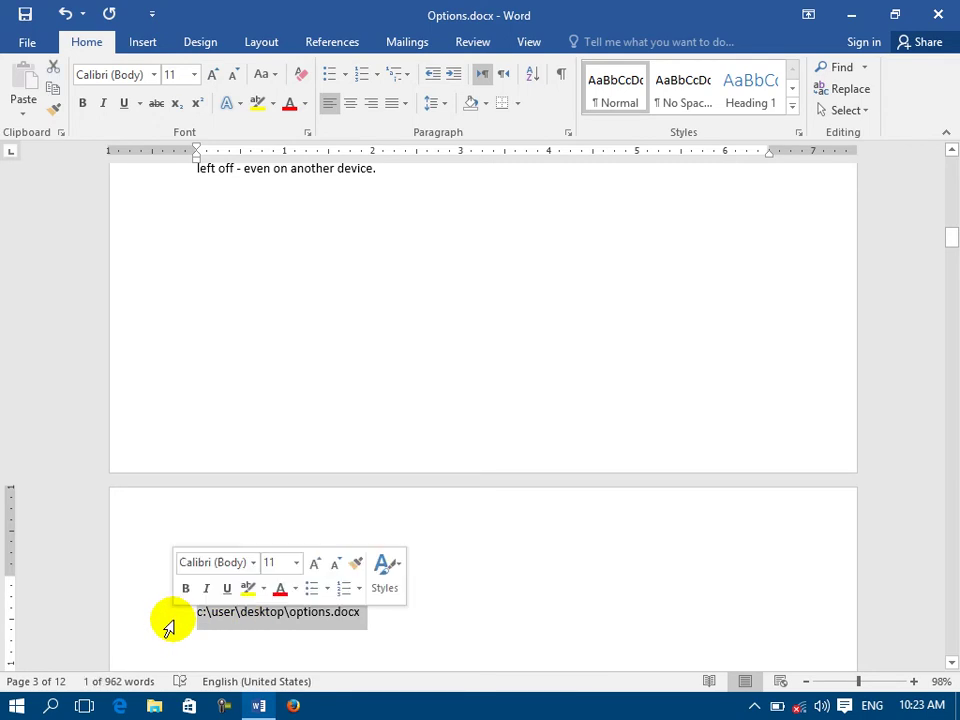
pyautogui.click(478, 625)
pyautogui.moveTo(406, 606); pyautogui.dragTo(121, 608)
pyautogui.click(27, 43)
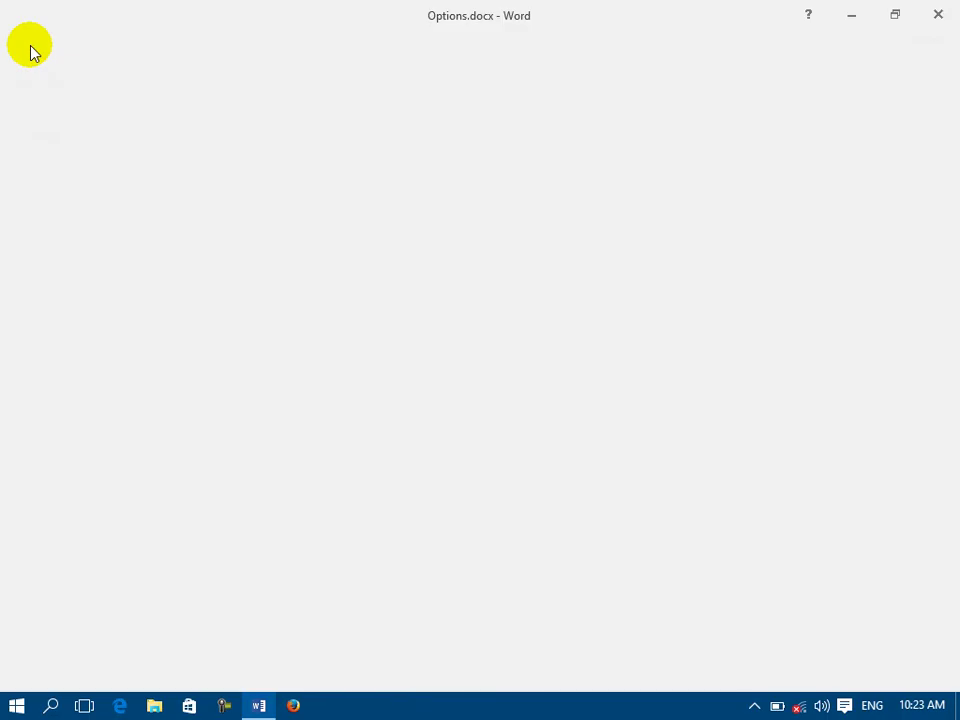
pyautogui.rightClick(185, 159)
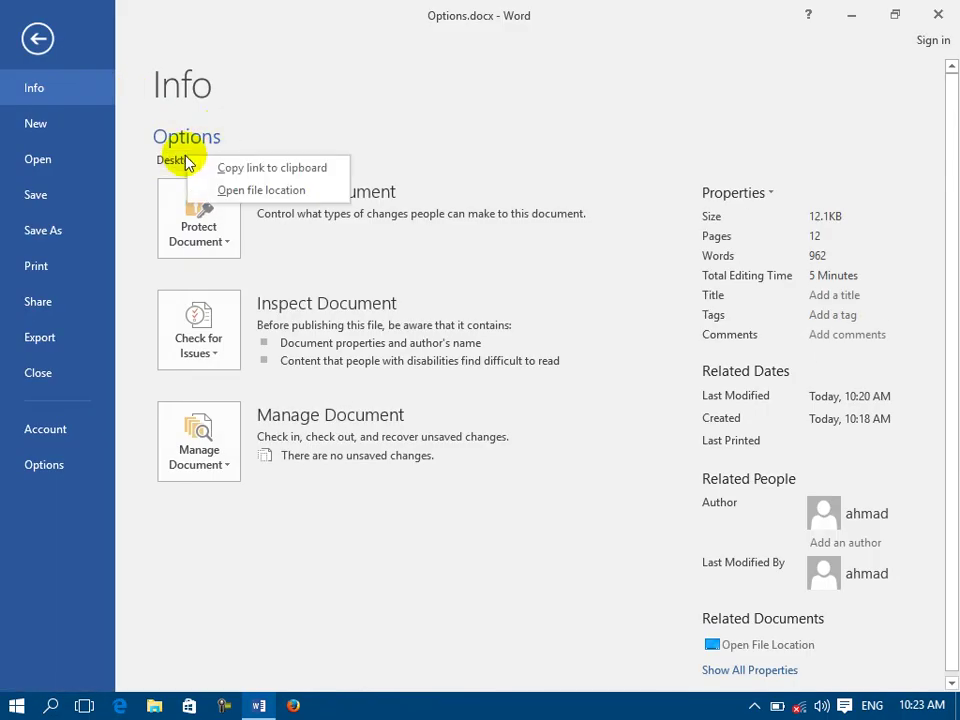
pyautogui.click(240, 177)
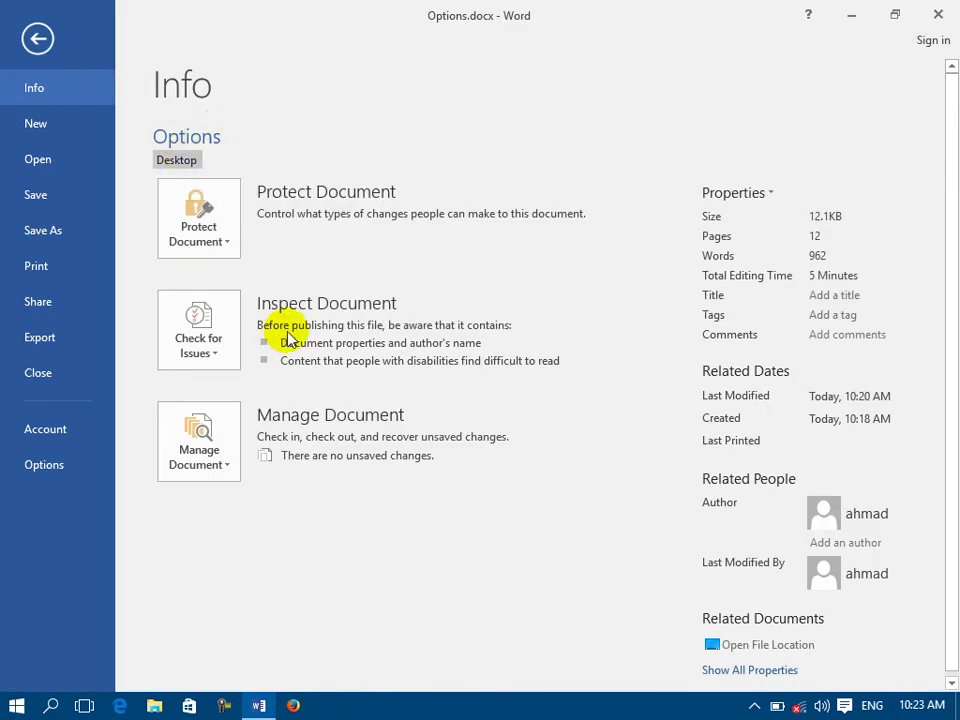
pyautogui.click(42, 50)
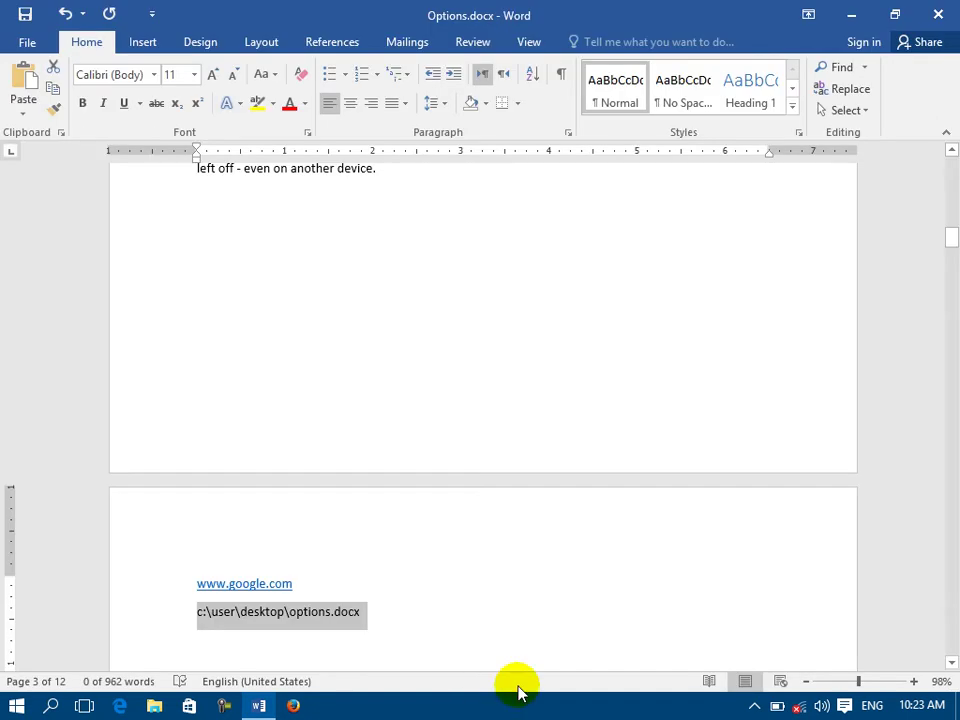
pyautogui.click(497, 632)
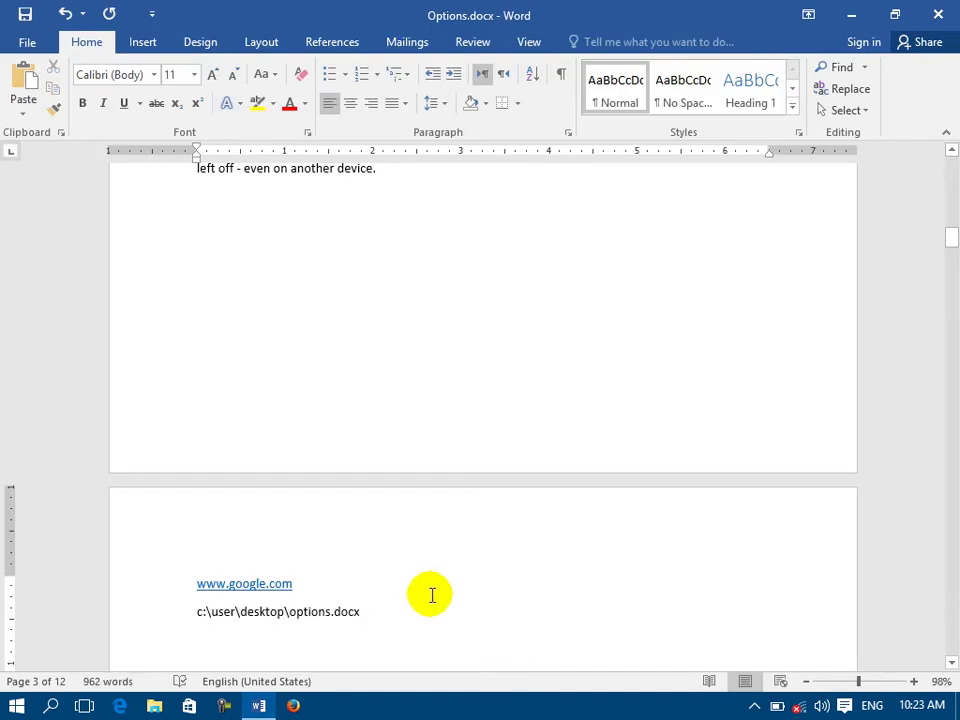
pyautogui.hotkey('ctrl', 'v')
pyautogui.press('Return')
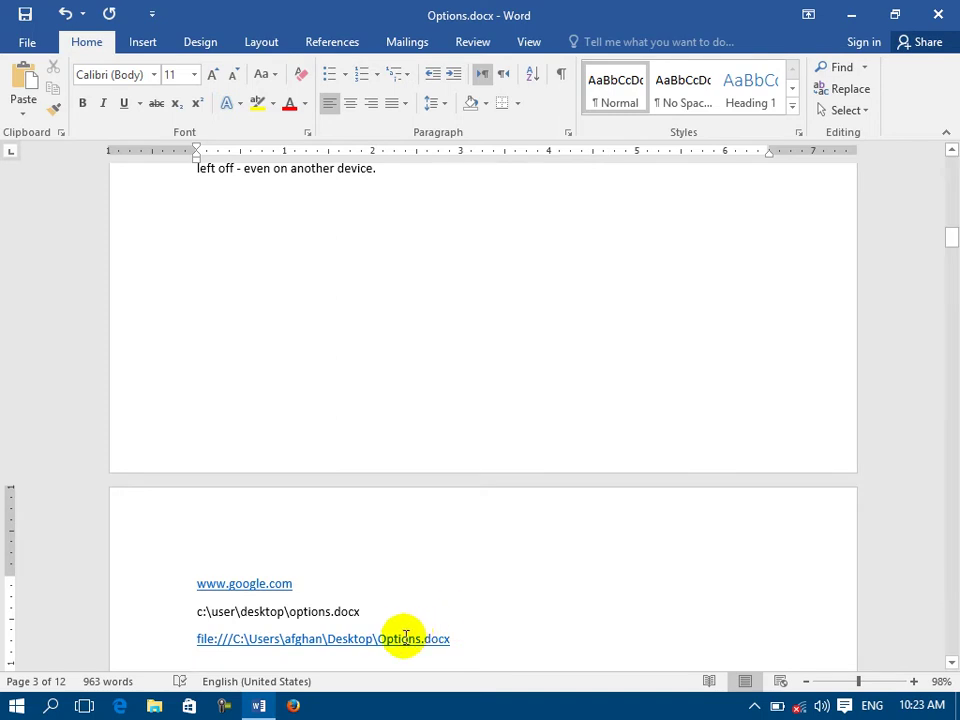
pyautogui.click(372, 634)
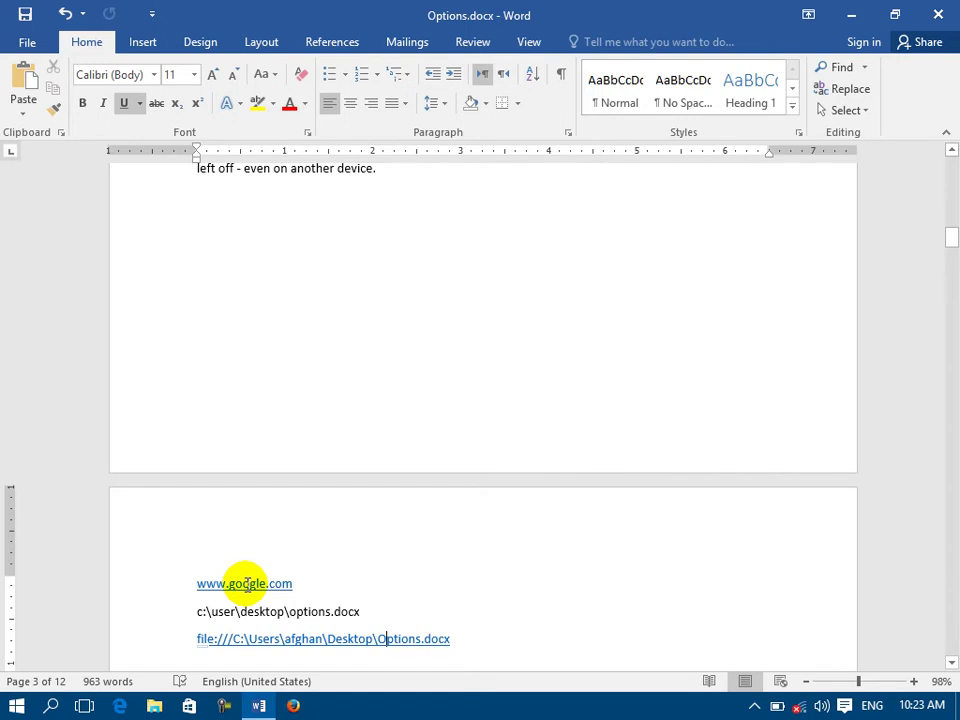
# - Check the page display options, including document tooltips on hover, on the Display page of Word Options
pyautogui.click(24, 44)
pyautogui.click(40, 466)
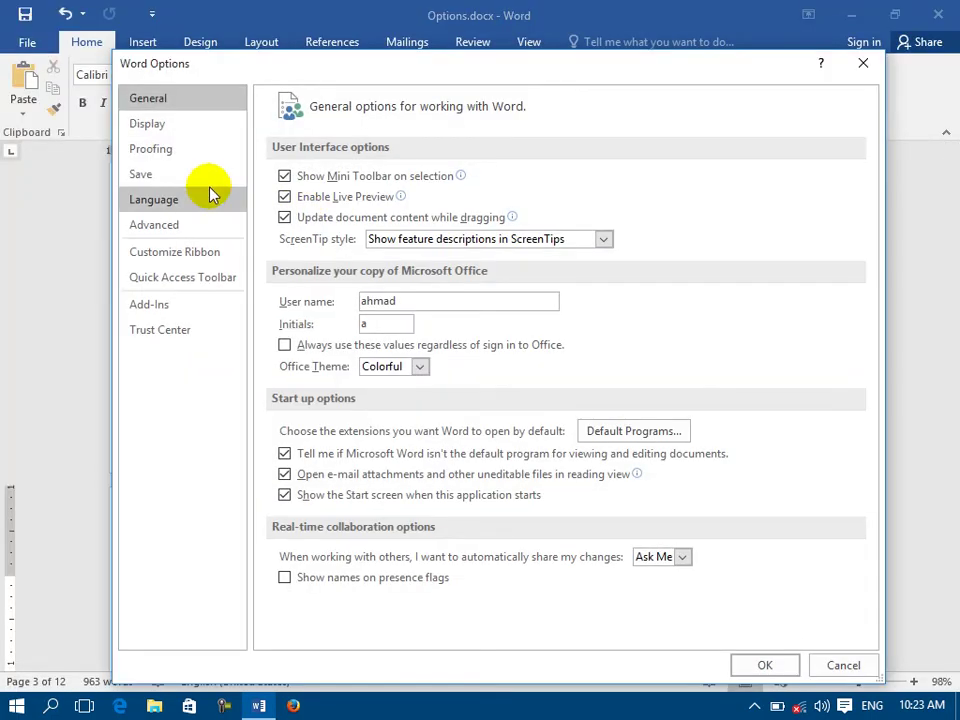
pyautogui.click(150, 124)
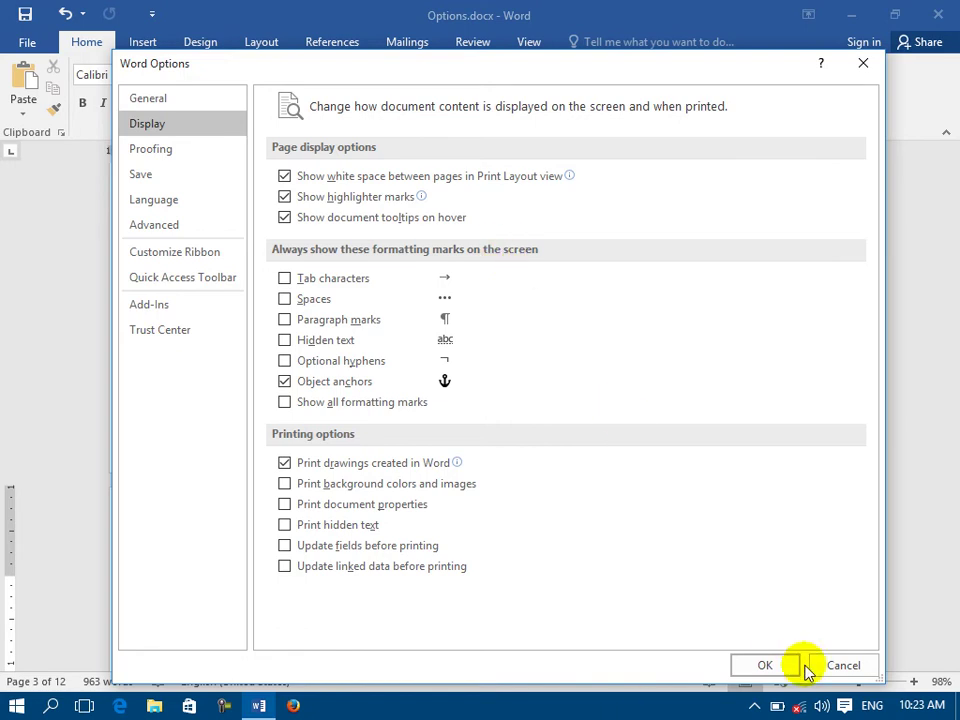
pyautogui.click(772, 667)
# - Place the cursor after "even on another device." on page 1 and turn on the Tab characters formatting mark in Word Options
pyautogui.scroll(-10, 610, 527)
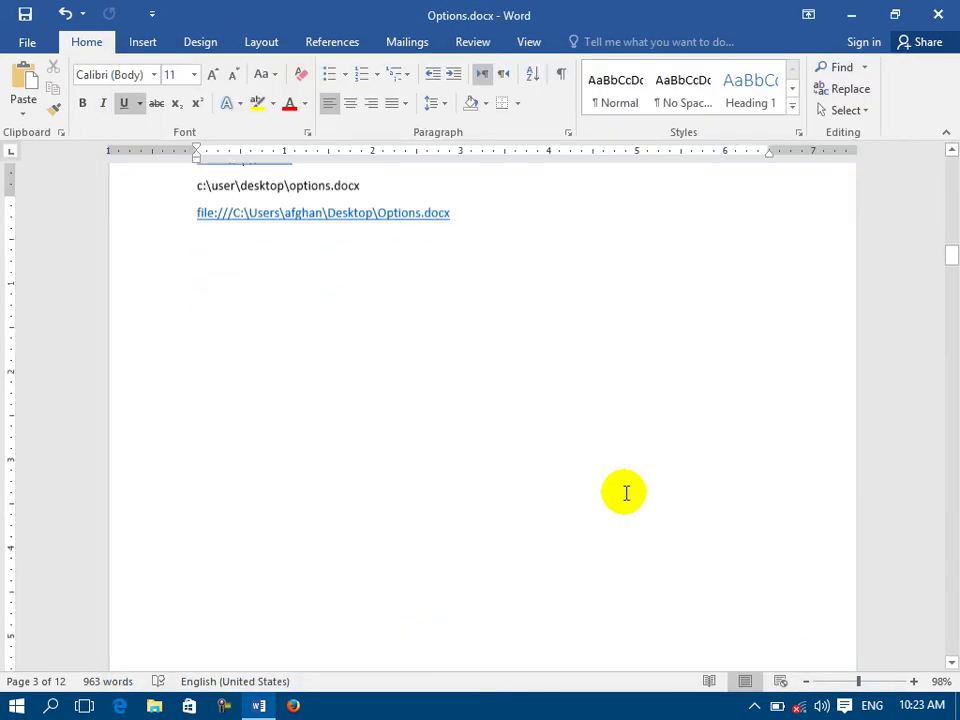
pyautogui.scroll(14, 625, 493)
pyautogui.scroll(15, 629, 485)
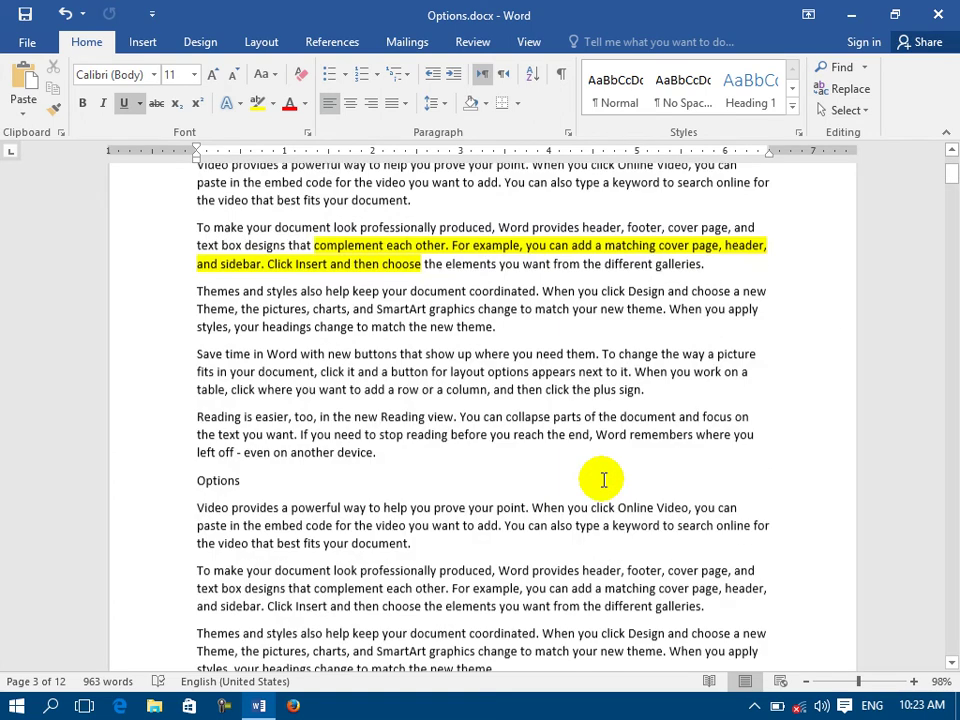
pyautogui.click(380, 603)
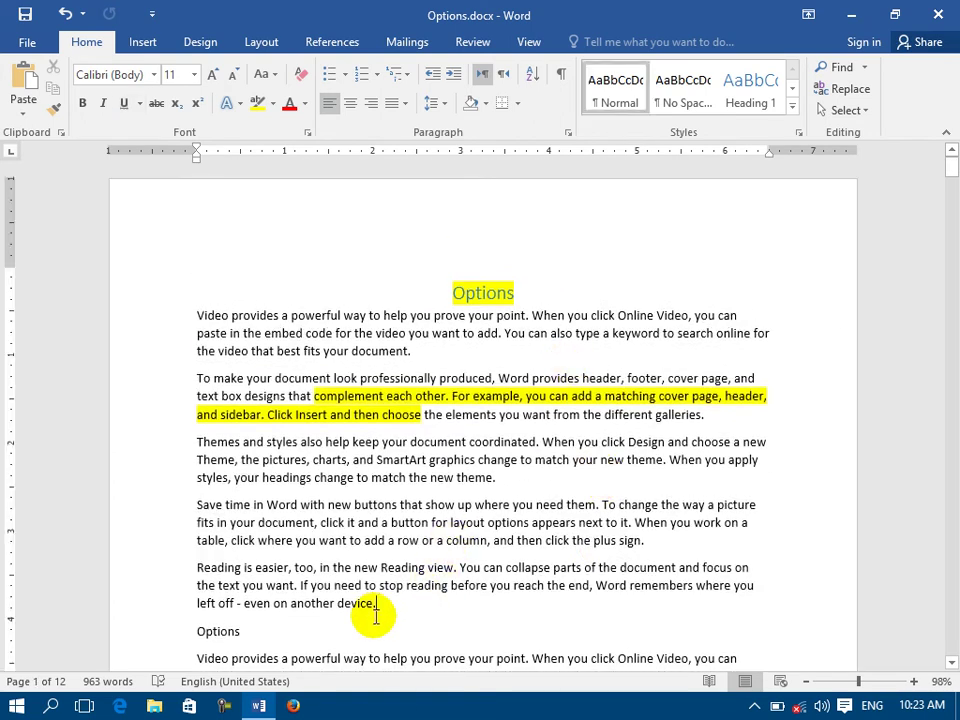
pyautogui.click(14, 44)
pyautogui.click(42, 470)
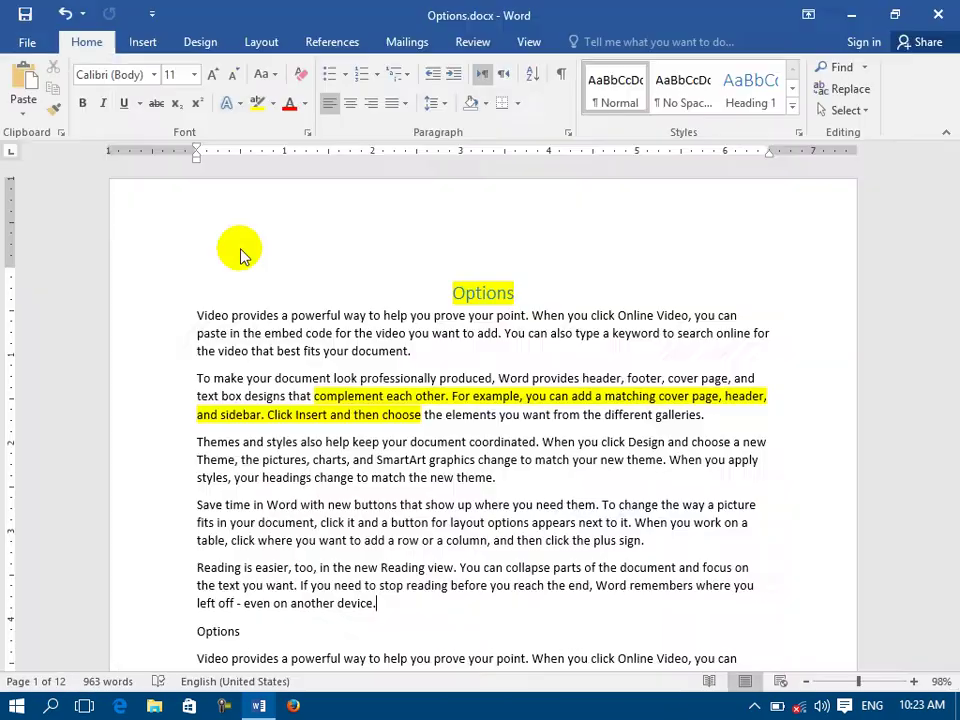
pyautogui.click(150, 123)
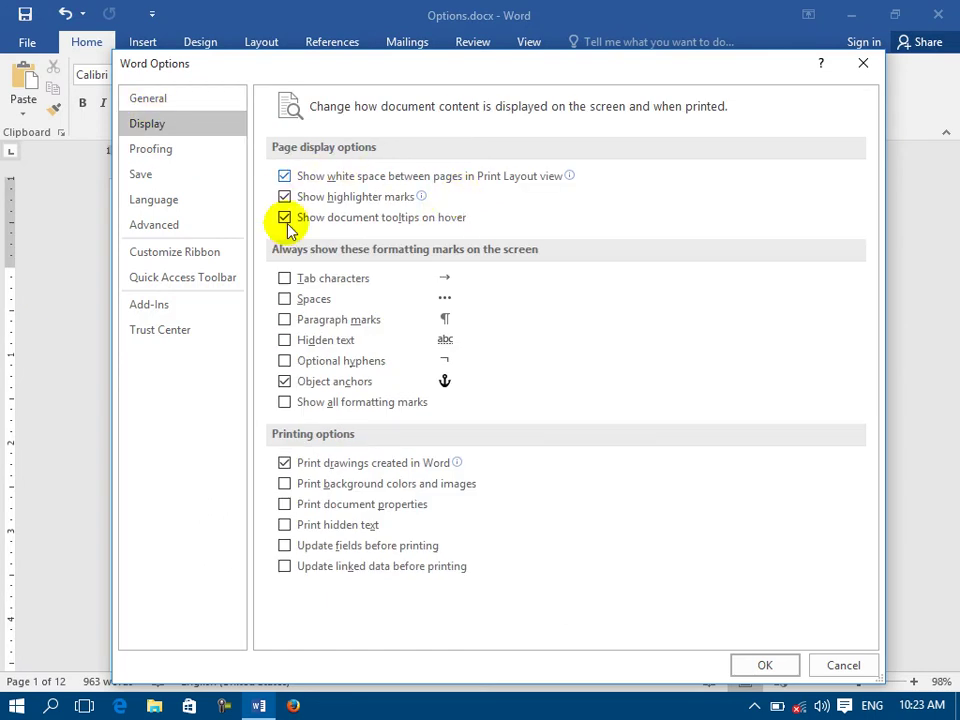
pyautogui.click(296, 281)
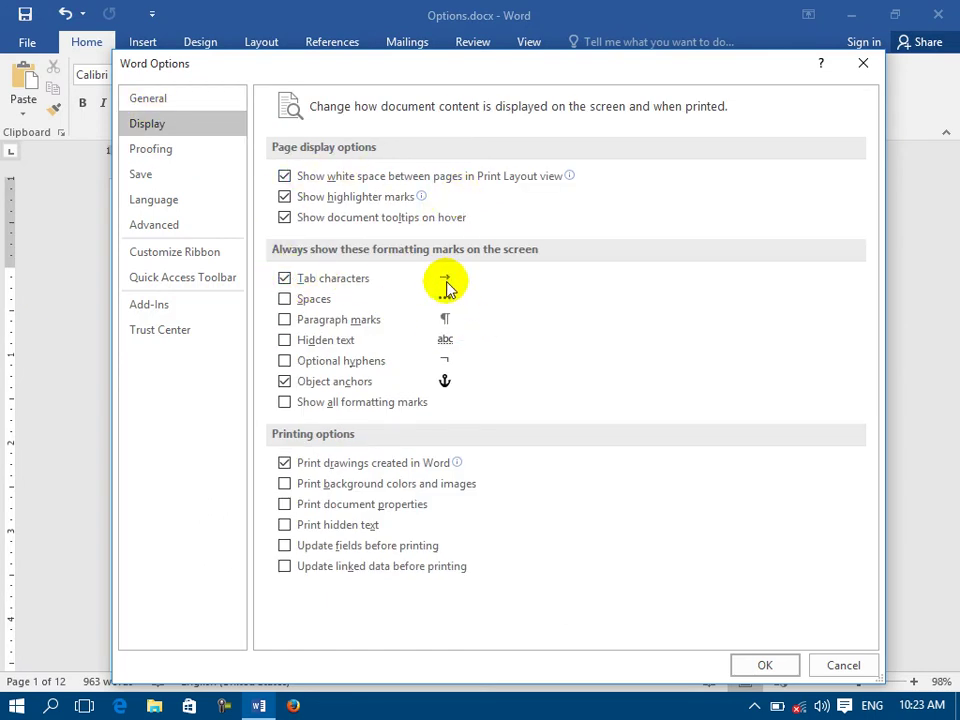
pyautogui.click(760, 665)
# - Add a line of seven tab characters below the paragraph ending "even on another device." and start another new line beneath it
pyautogui.scroll(-5, 622, 568)
pyautogui.scroll(-1, 560, 520)
pyautogui.press('Return')
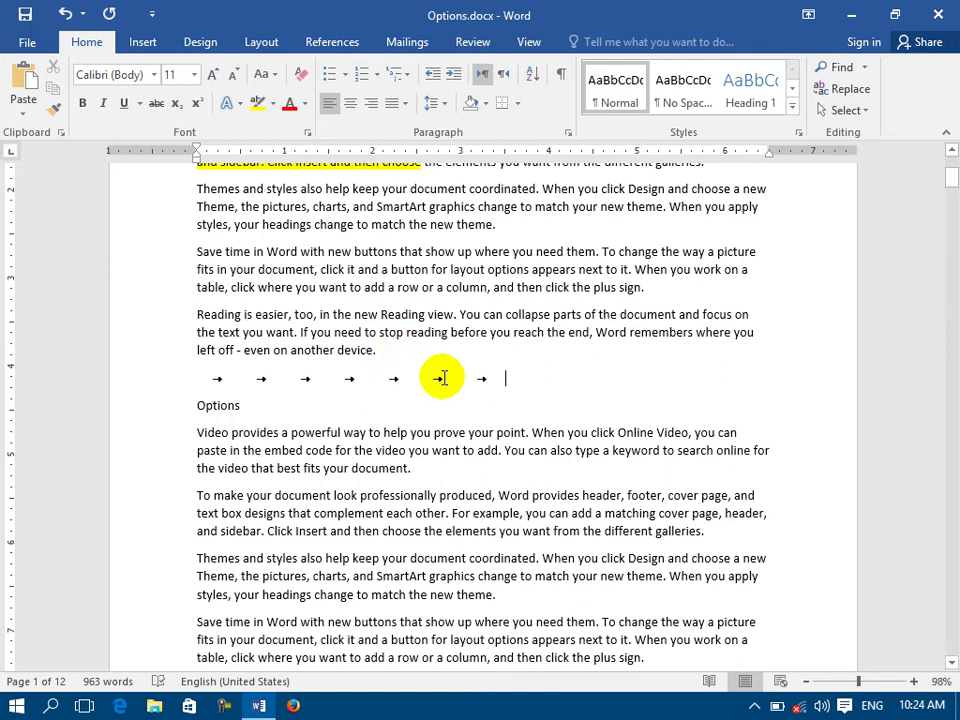
pyautogui.moveTo(491, 383); pyautogui.dragTo(480, 381)
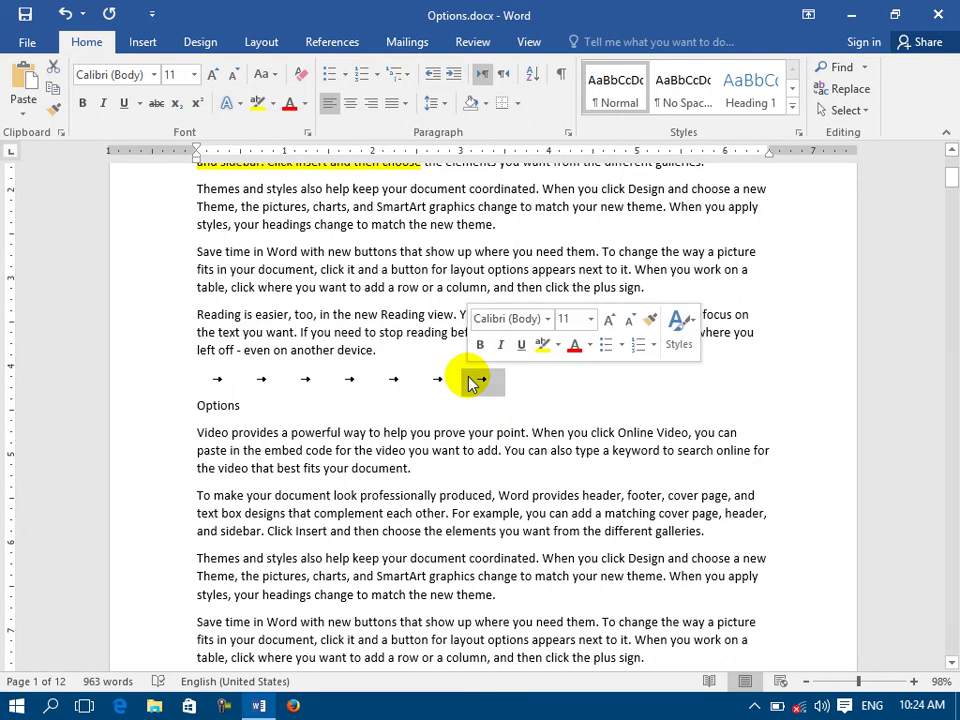
pyautogui.click(525, 381)
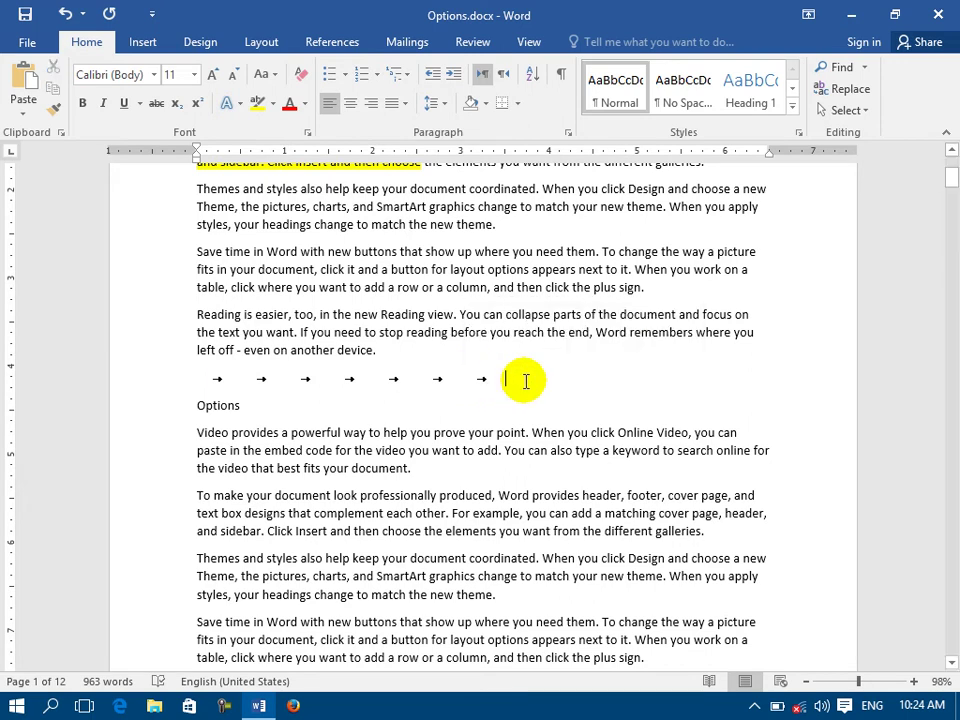
pyautogui.press('Return')
pyautogui.write('\\')
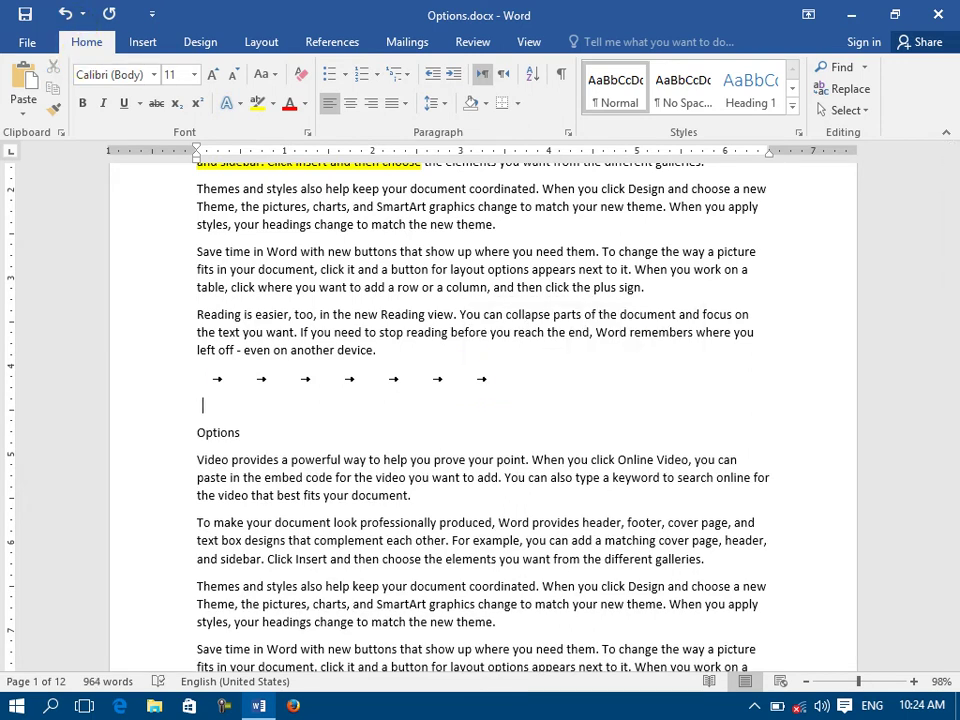
# - Turn off the Tab characters formatting mark in the Display settings of Word Options
pyautogui.click(20, 44)
pyautogui.click(60, 469)
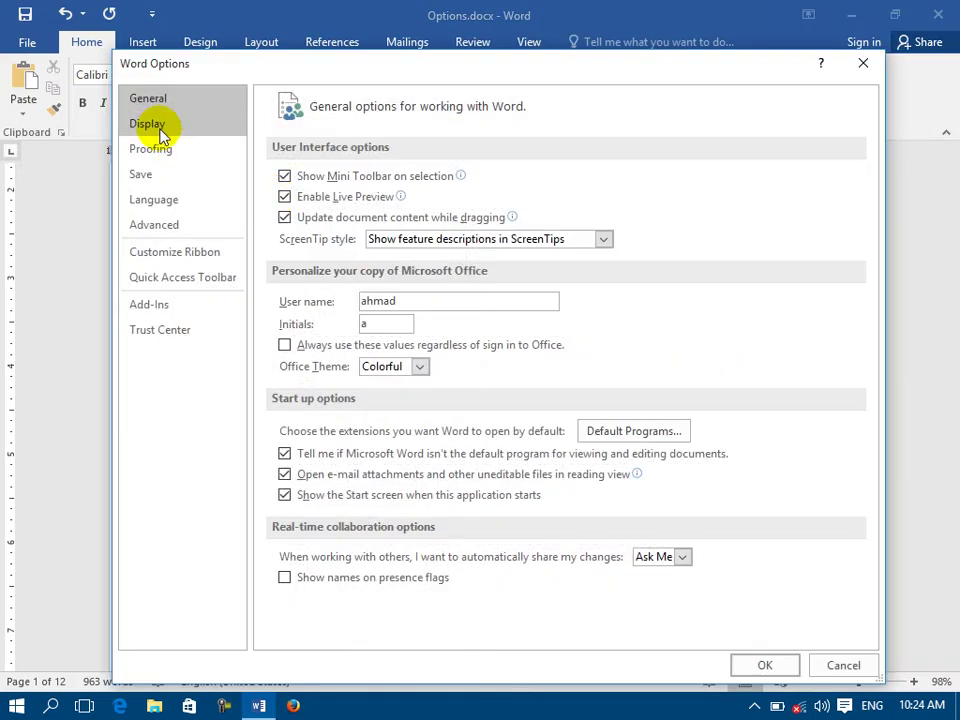
pyautogui.click(188, 124)
pyautogui.click(304, 283)
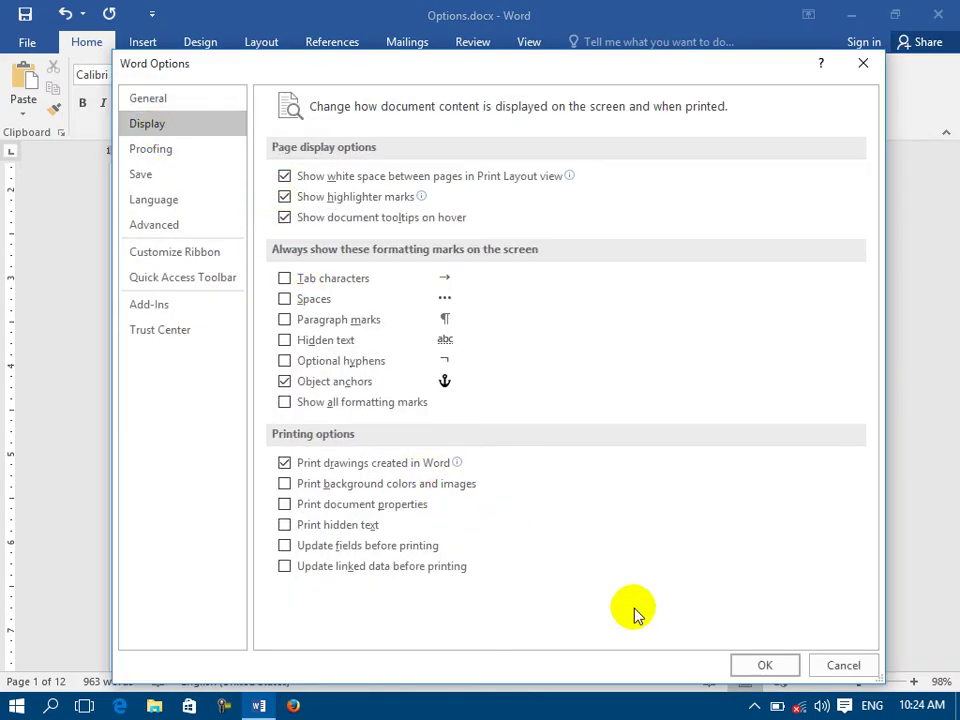
pyautogui.click(762, 664)
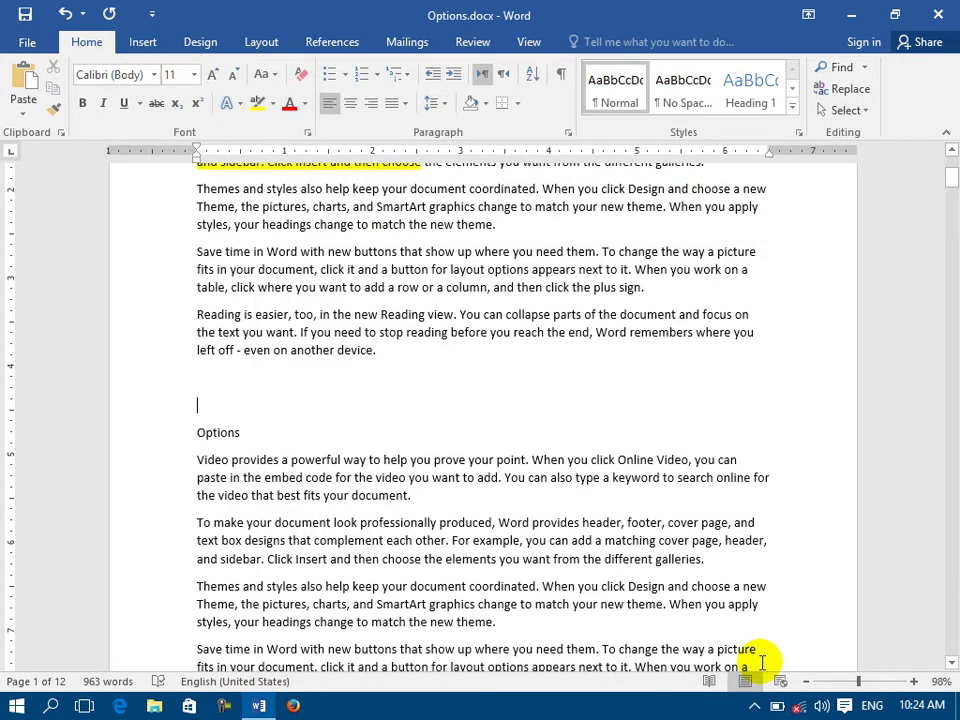
# - Check the Spaces option among the formatting marks on the Display page of Word Options
pyautogui.click(20, 44)
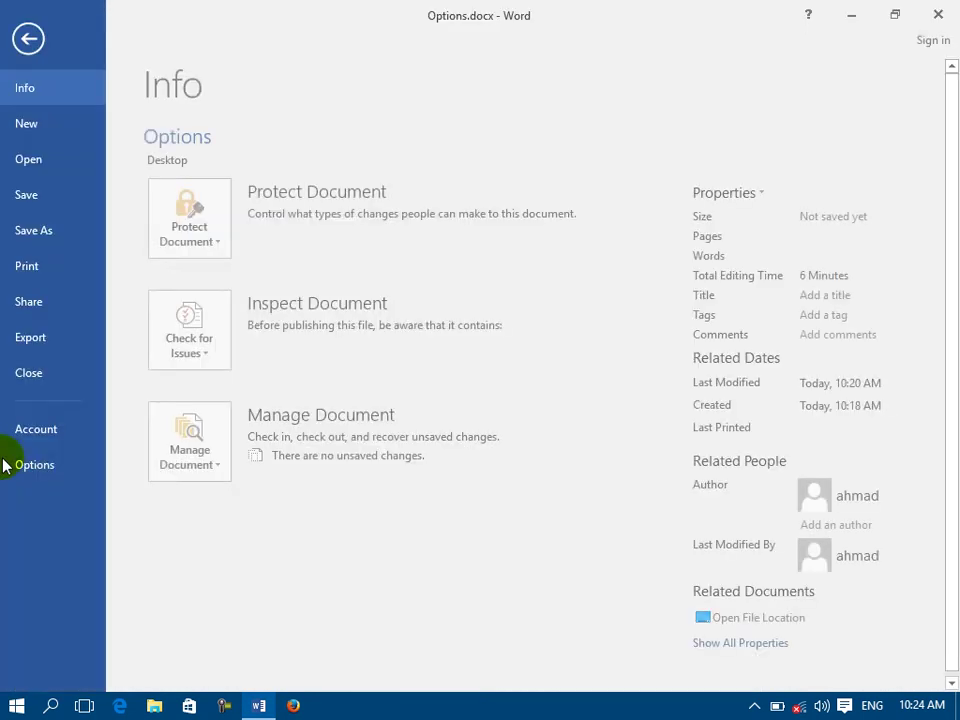
pyautogui.click(66, 469)
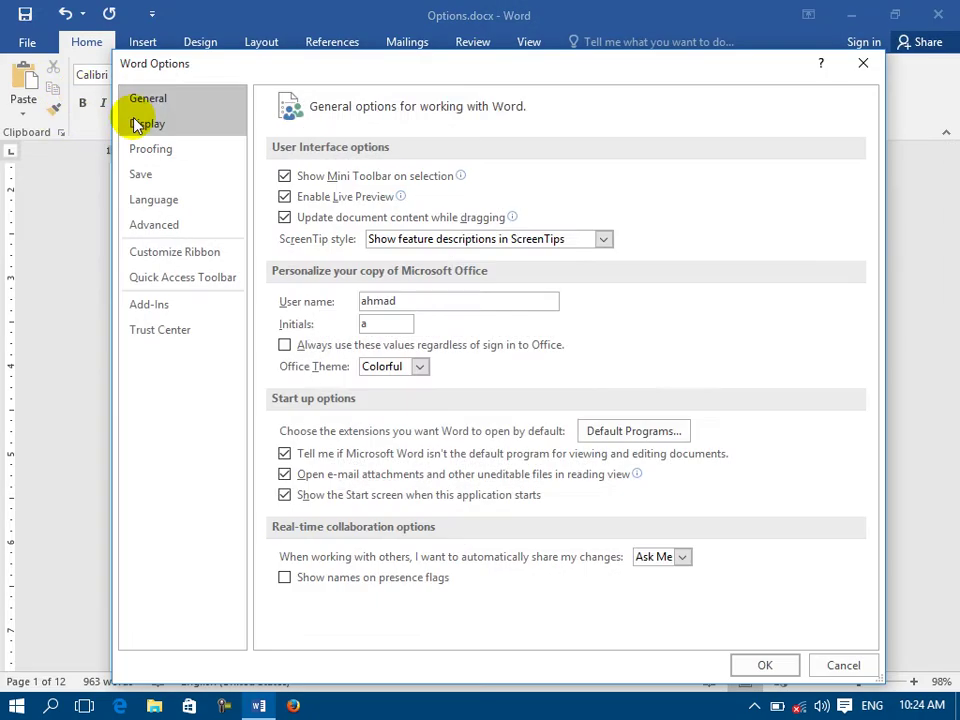
pyautogui.click(140, 124)
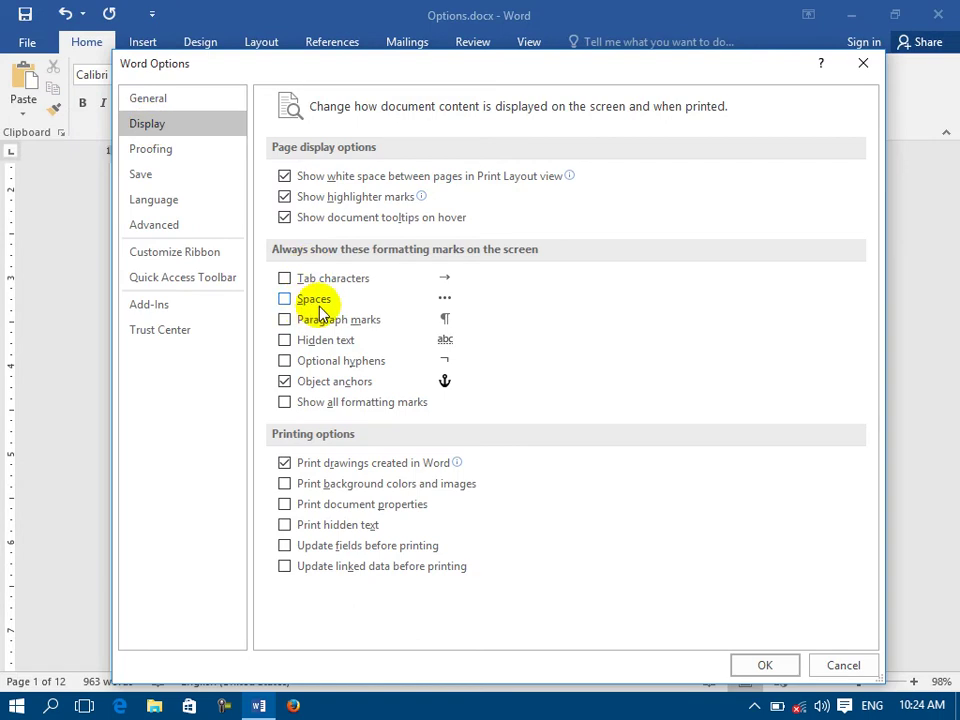
pyautogui.click(763, 665)
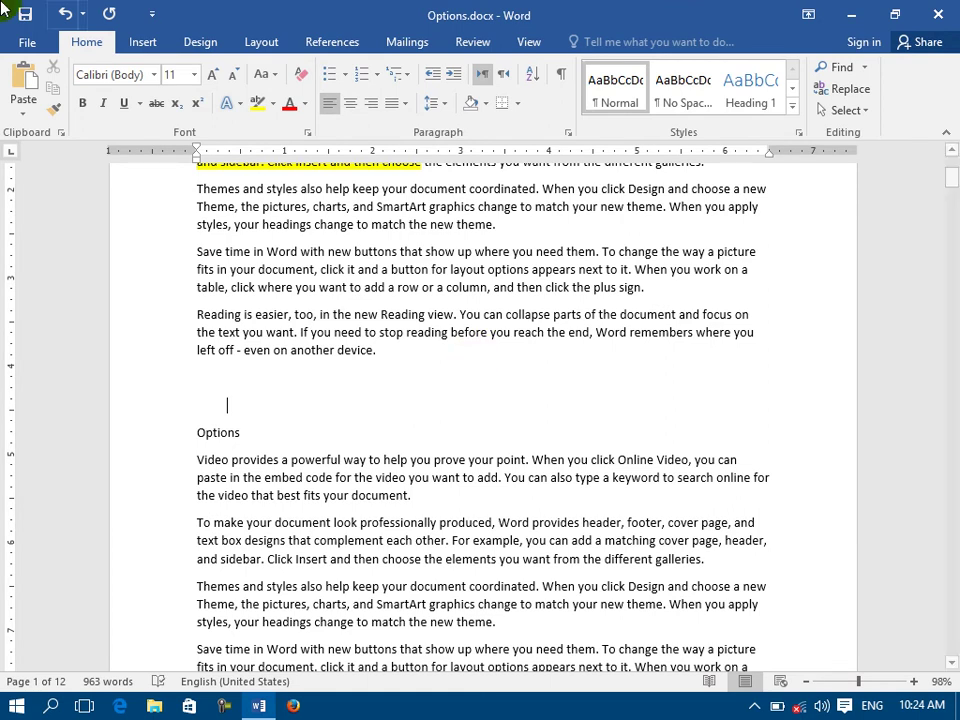
# - Turn on the Spaces formatting mark in Word Options and start a new line after a row of spaces above the second "Options" line
pyautogui.click(27, 42)
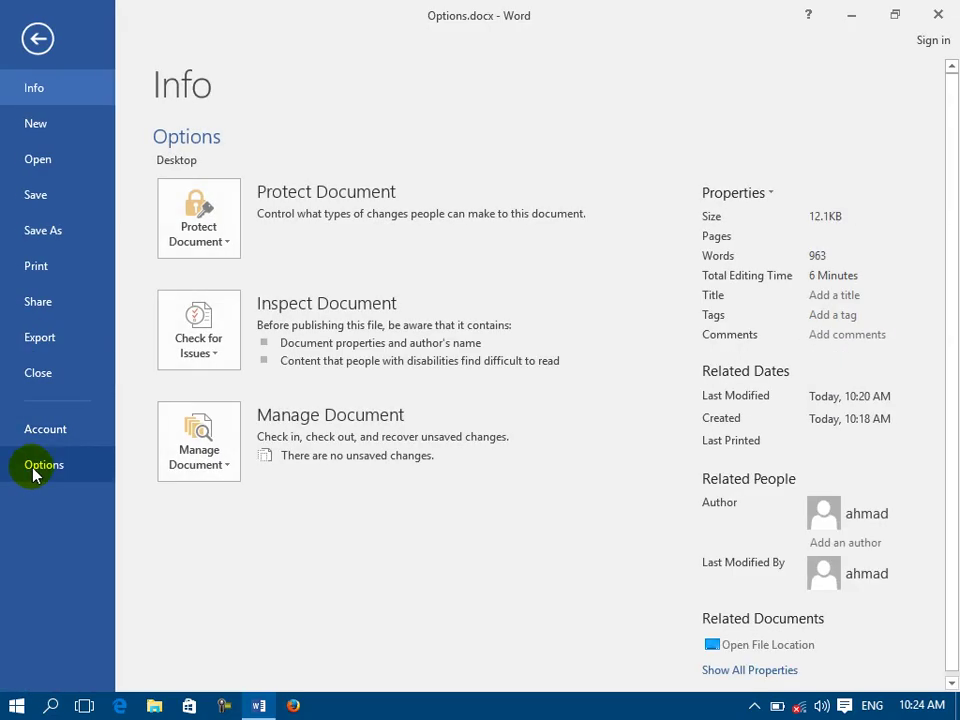
pyautogui.click(44, 465)
pyautogui.click(170, 124)
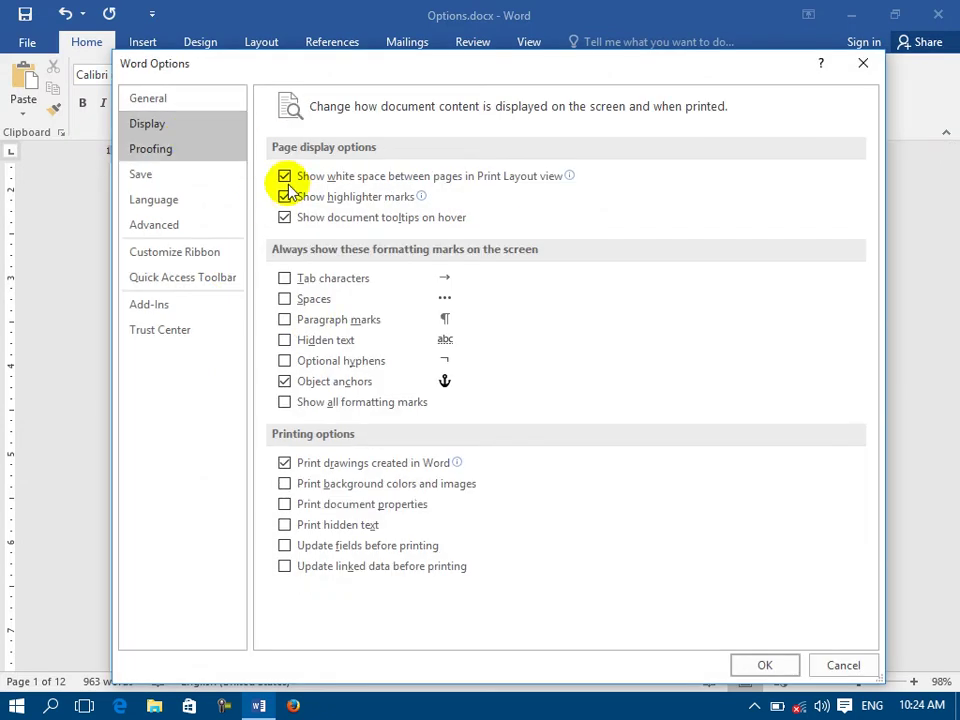
pyautogui.click(285, 299)
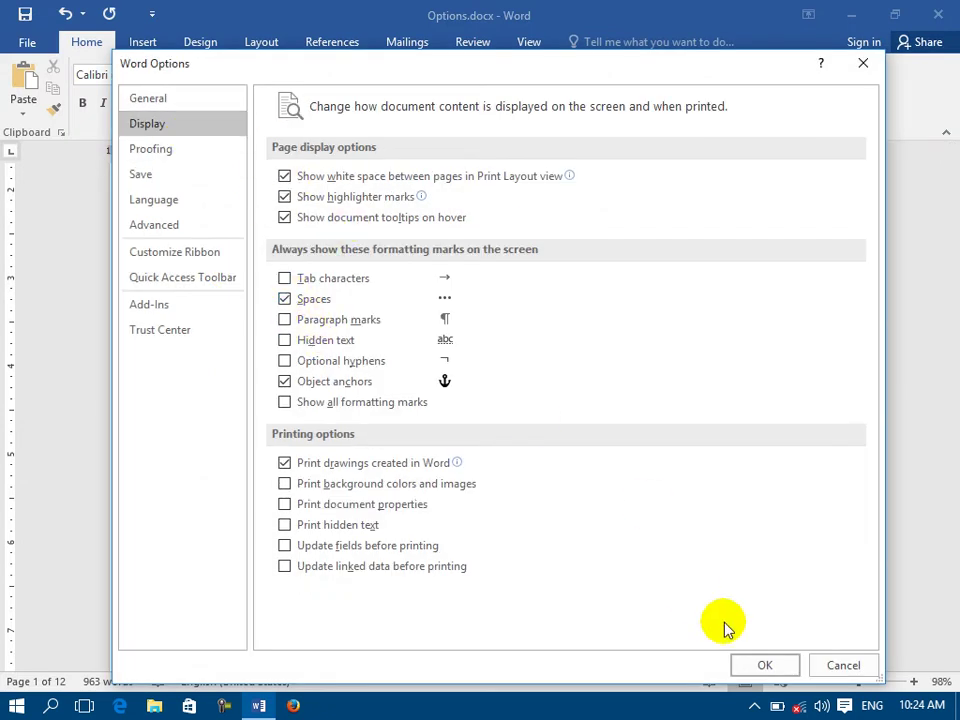
pyautogui.click(778, 666)
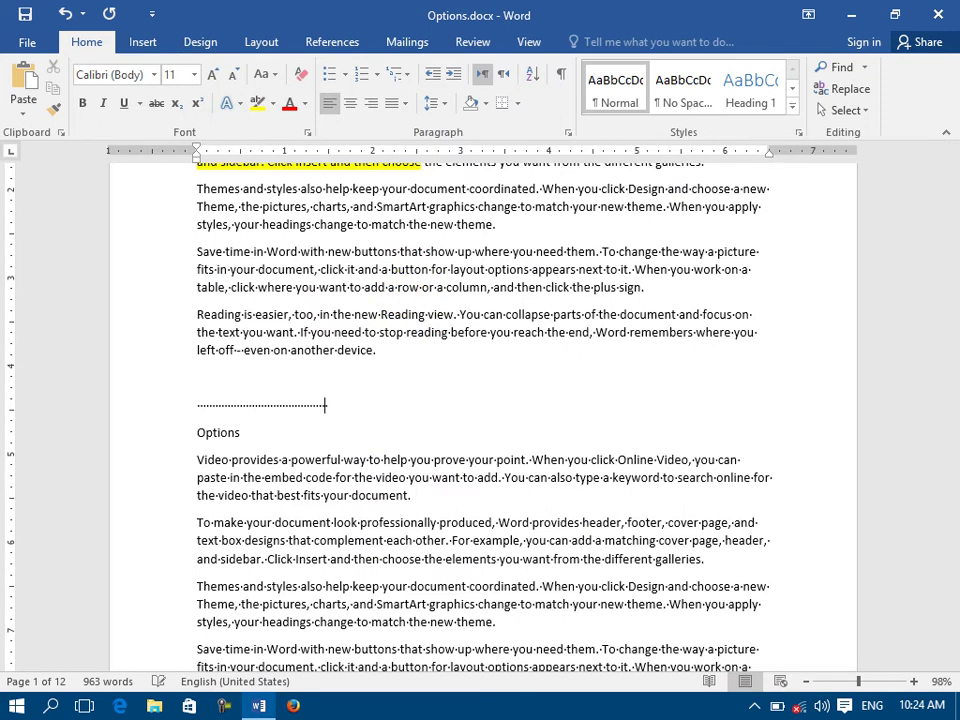
pyautogui.press('Return')
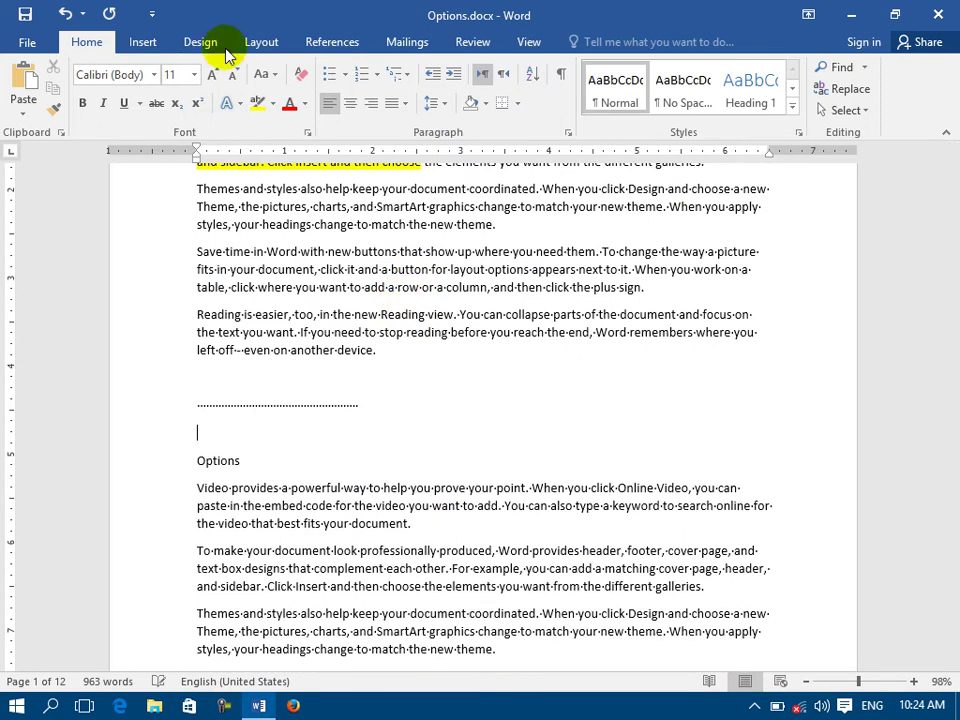
# - Turn off the Spaces formatting mark in the Display settings of Word Options
pyautogui.click(30, 43)
pyautogui.click(64, 461)
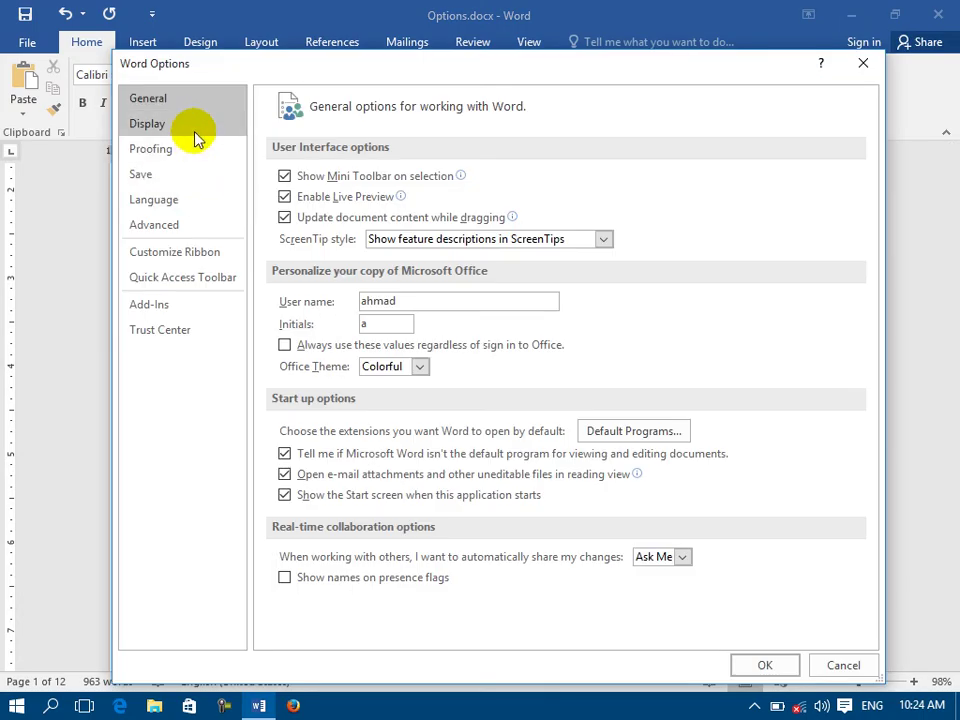
pyautogui.click(193, 127)
pyautogui.click(768, 660)
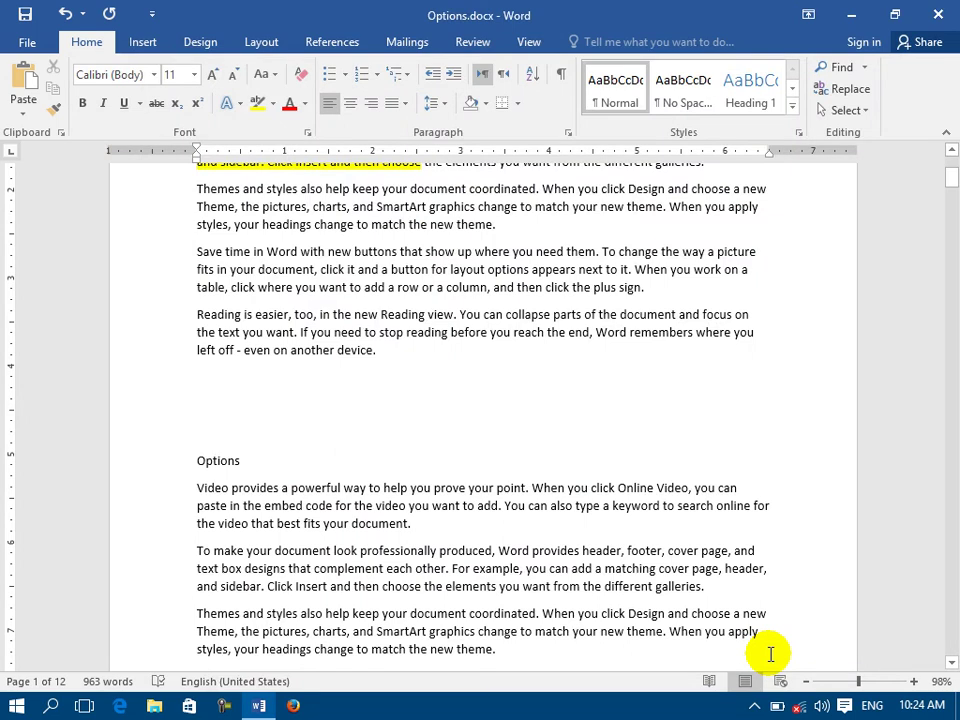
# - Check the Paragraph marks option on the Display page of Word Options and leave without changes
pyautogui.click(24, 44)
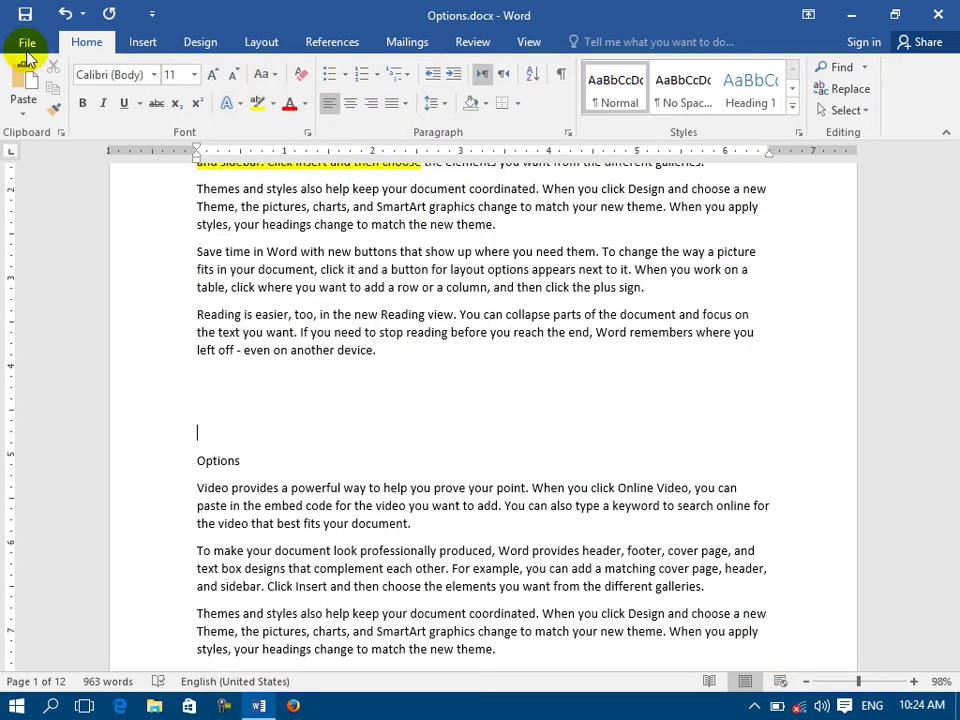
pyautogui.click(71, 472)
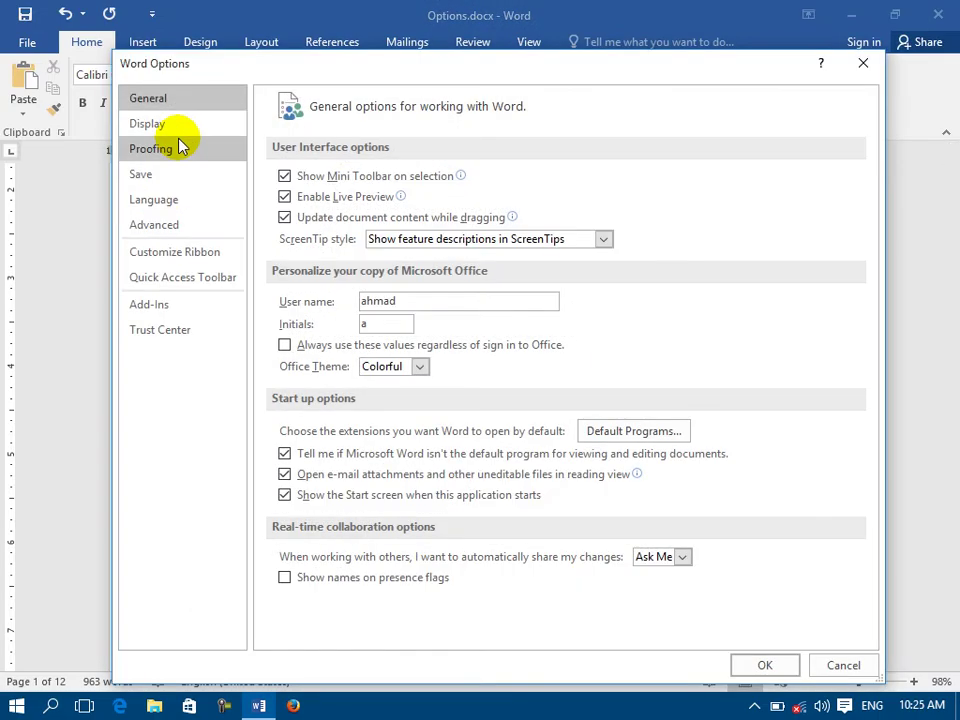
pyautogui.click(180, 130)
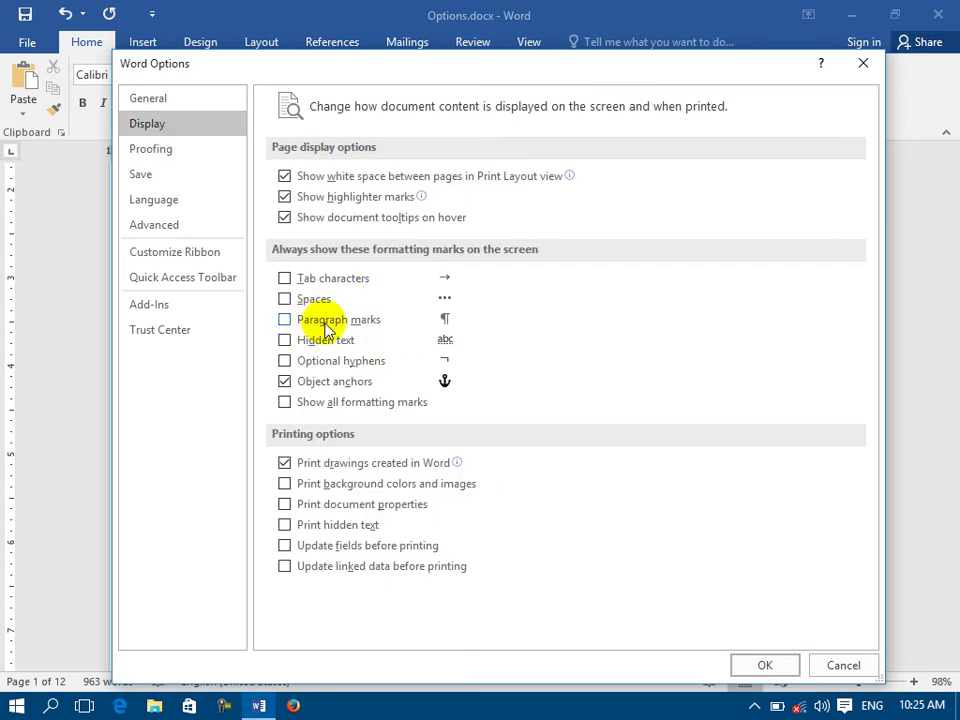
pyautogui.click(848, 665)
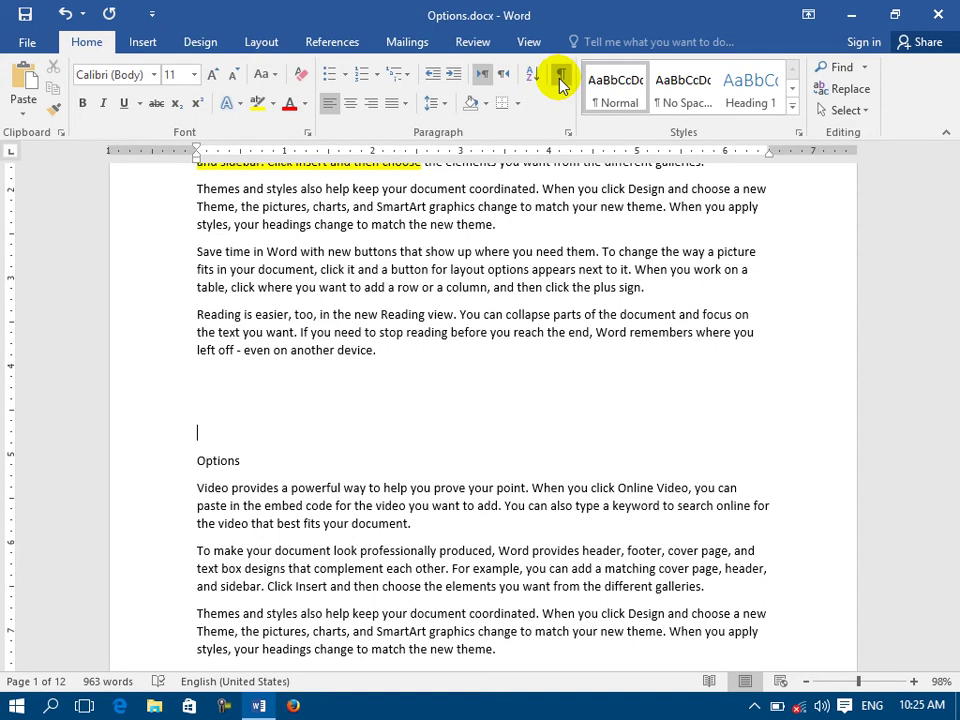
# - Place the cursor after "best fits your document." on page 1 and turn on the Paragraph marks formatting mark in Word Options
pyautogui.scroll(5, 529, 205)
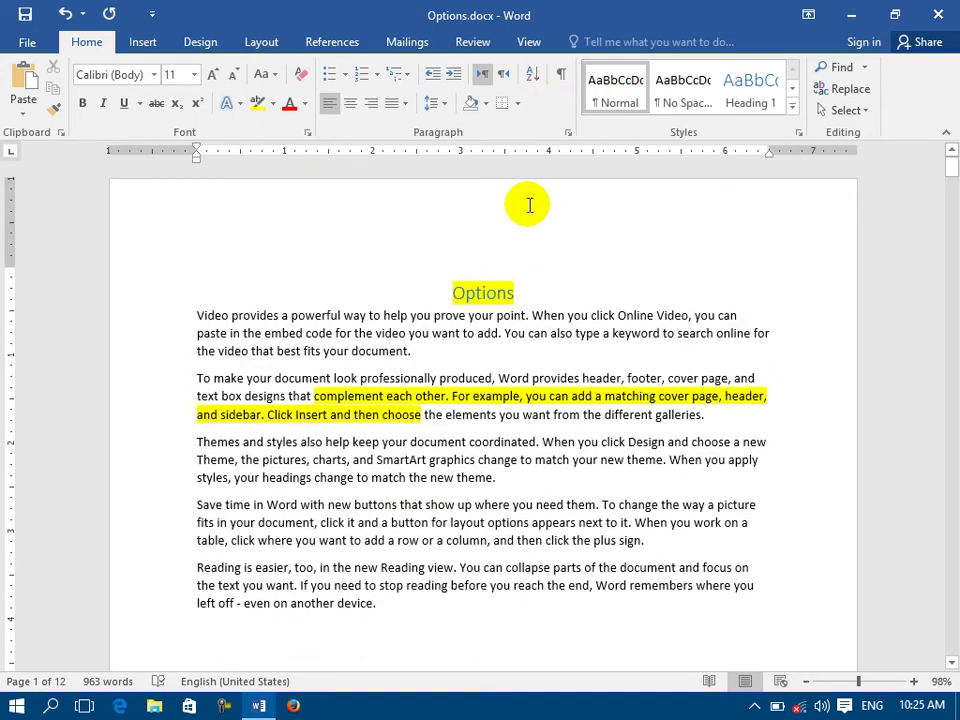
pyautogui.click(420, 356)
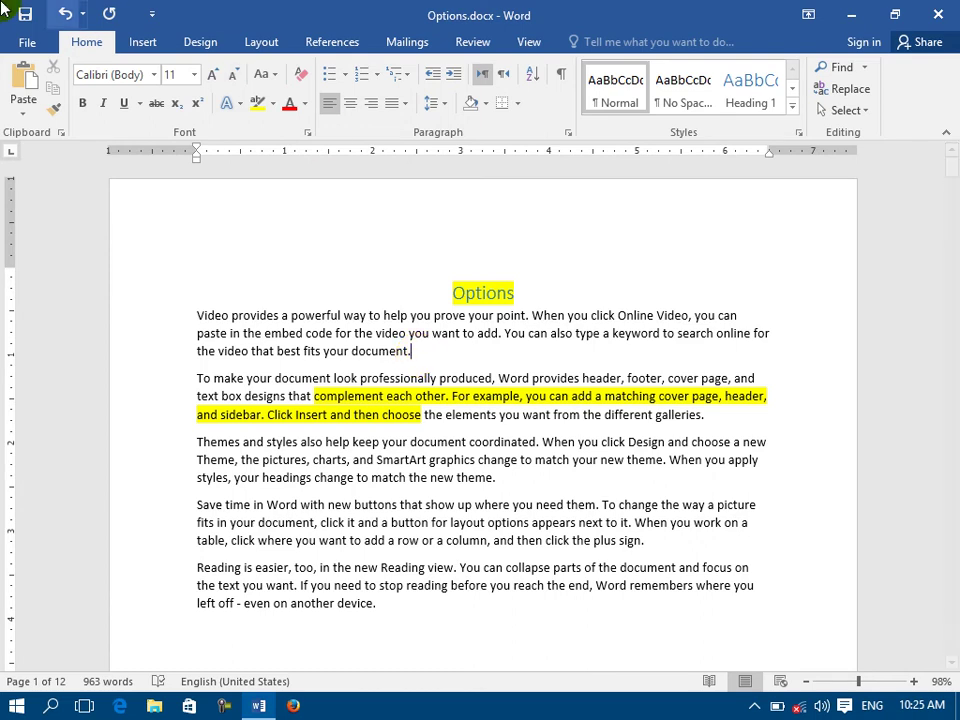
pyautogui.click(18, 45)
pyautogui.click(50, 470)
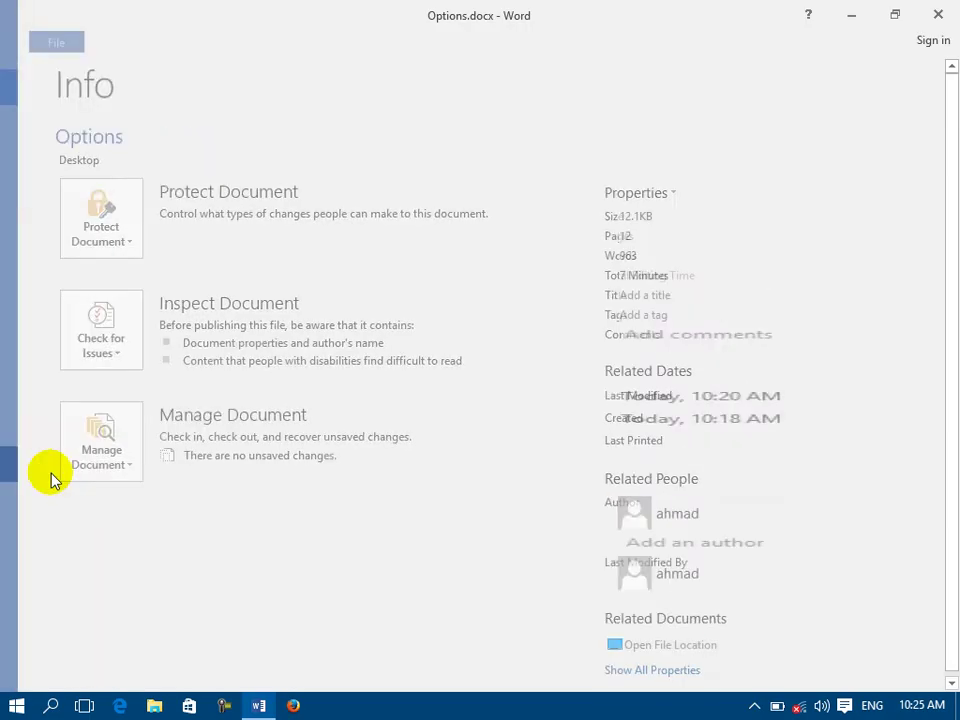
pyautogui.click(158, 126)
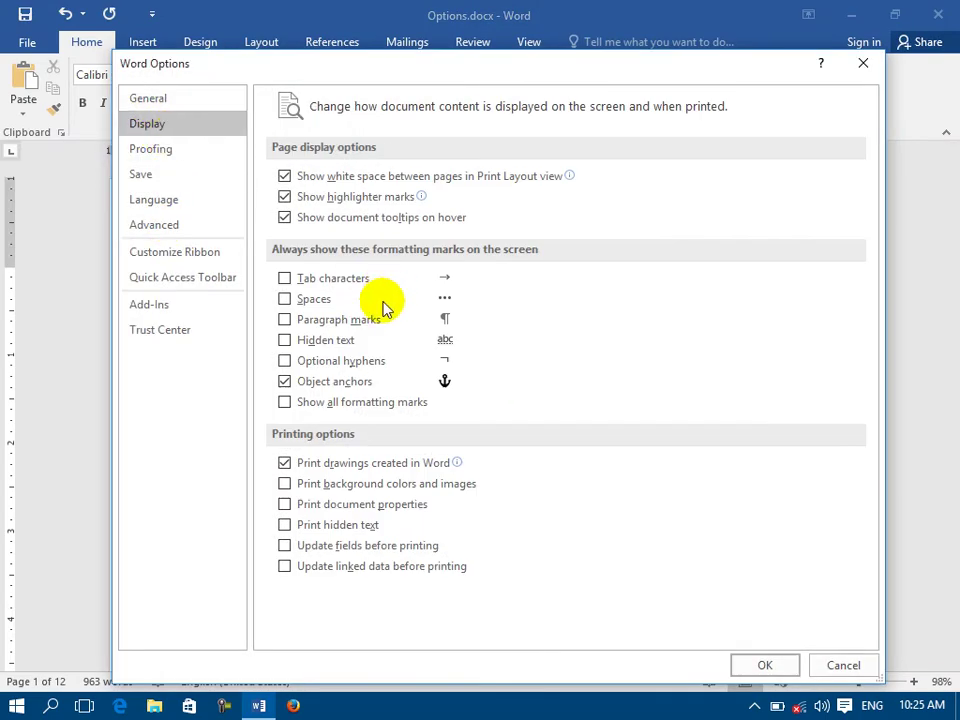
pyautogui.click(286, 320)
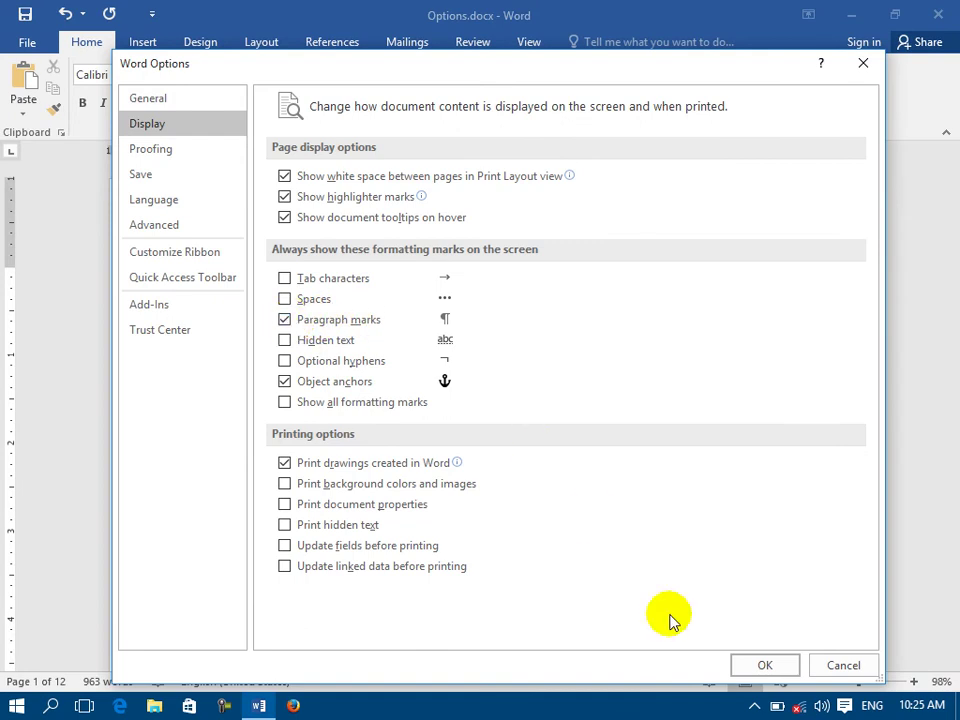
pyautogui.click(766, 667)
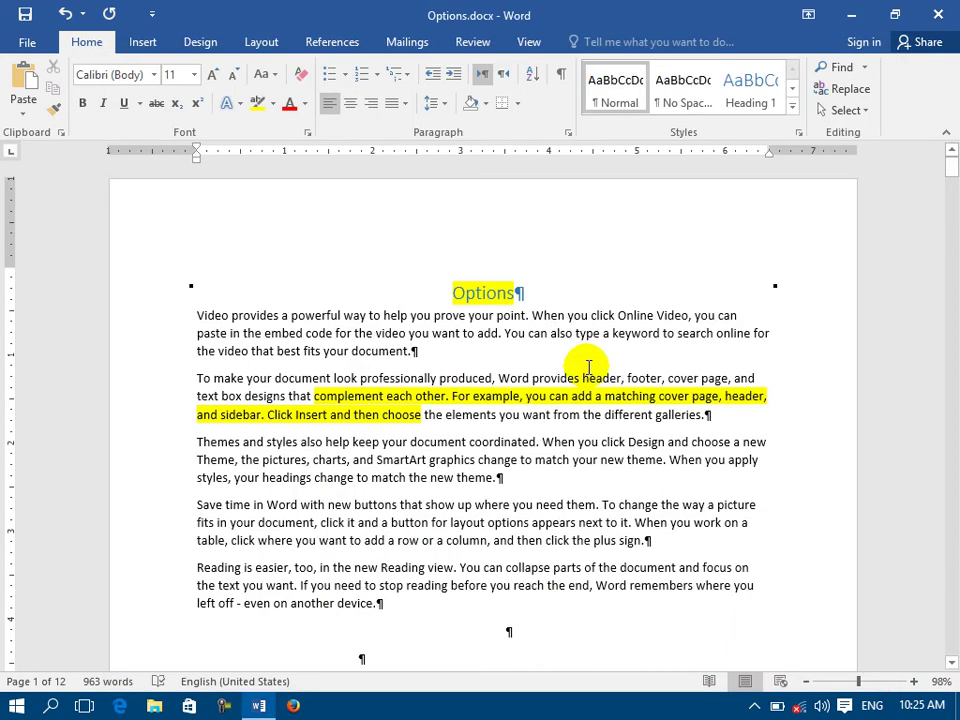
# - Select in turn the paragraph marks after the "Options" title and after the first two paragraphs to point them out
pyautogui.doubleClick(519, 292)
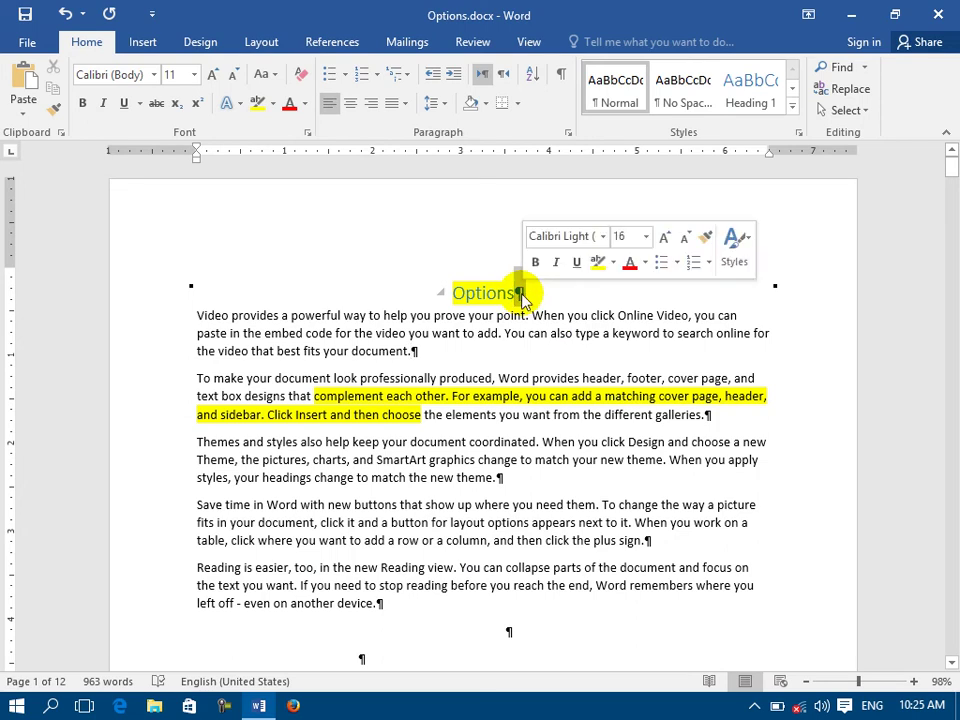
pyautogui.doubleClick(416, 352)
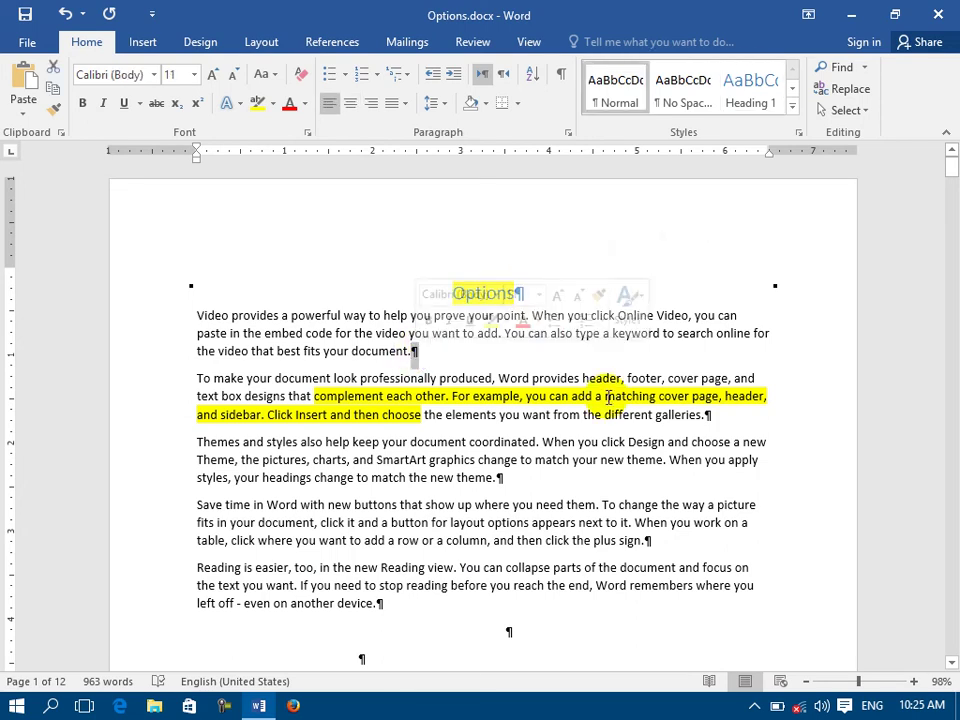
pyautogui.doubleClick(710, 415)
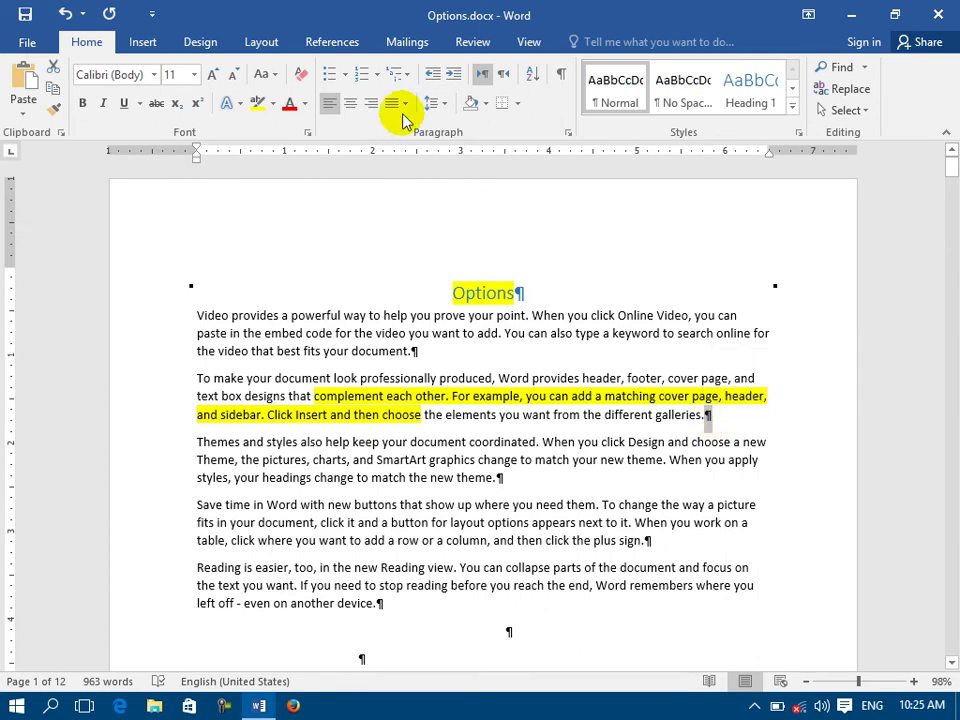
# - Turn off the Paragraph marks formatting mark in the Display settings of Word Options
pyautogui.click(22, 44)
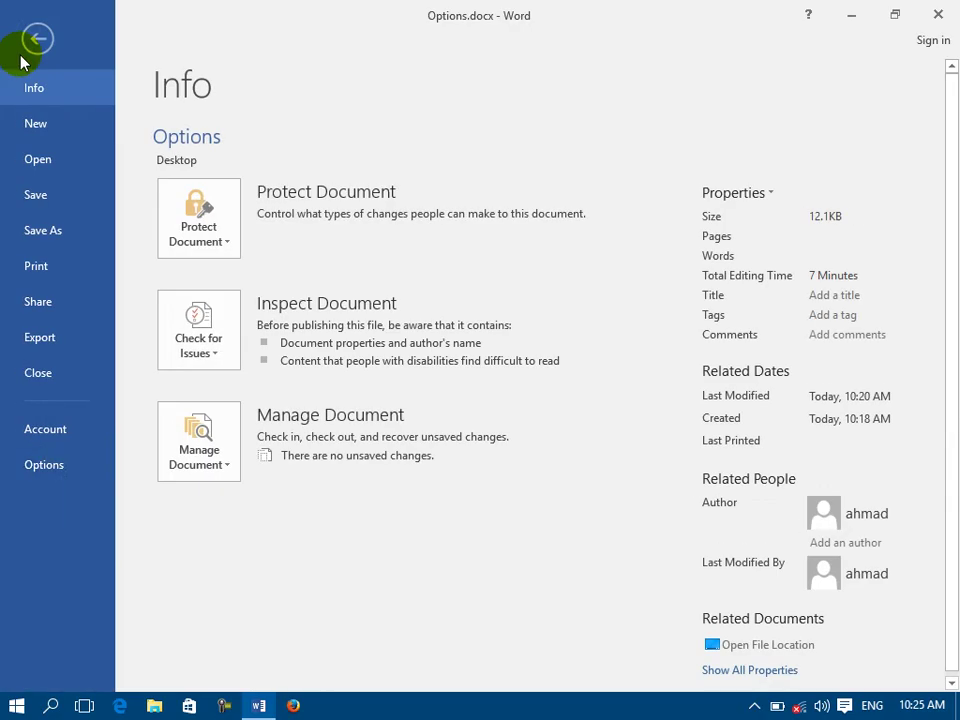
pyautogui.click(58, 472)
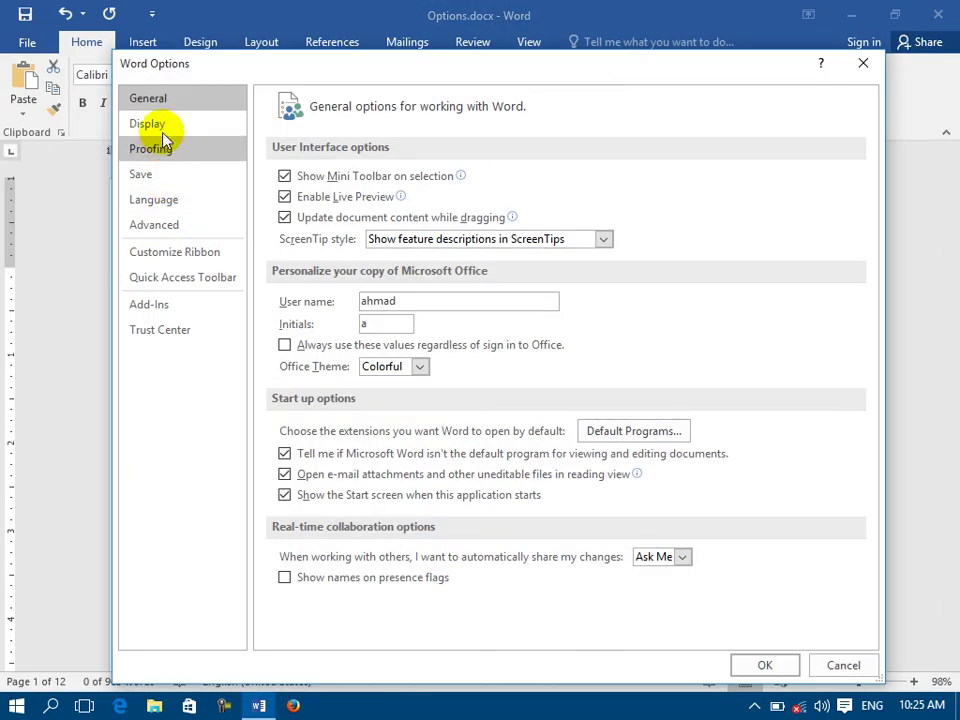
pyautogui.click(150, 124)
pyautogui.click(305, 321)
pyautogui.click(765, 665)
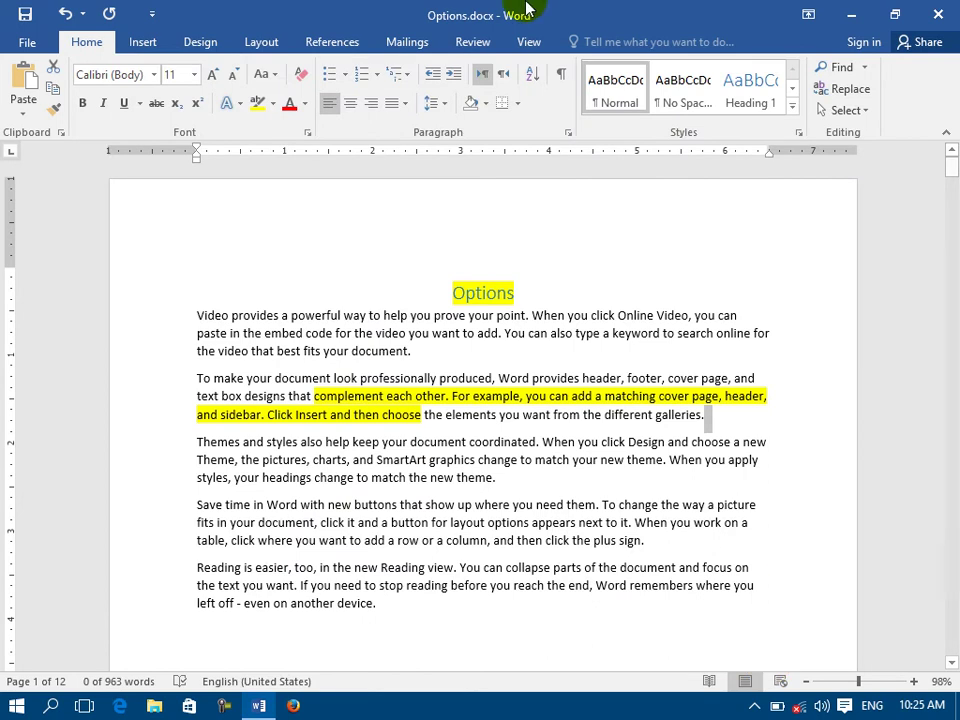
# - Check the Show/Hide paragraph marks command and the Hidden text option on the Display page of Word Options
pyautogui.click(561, 76)
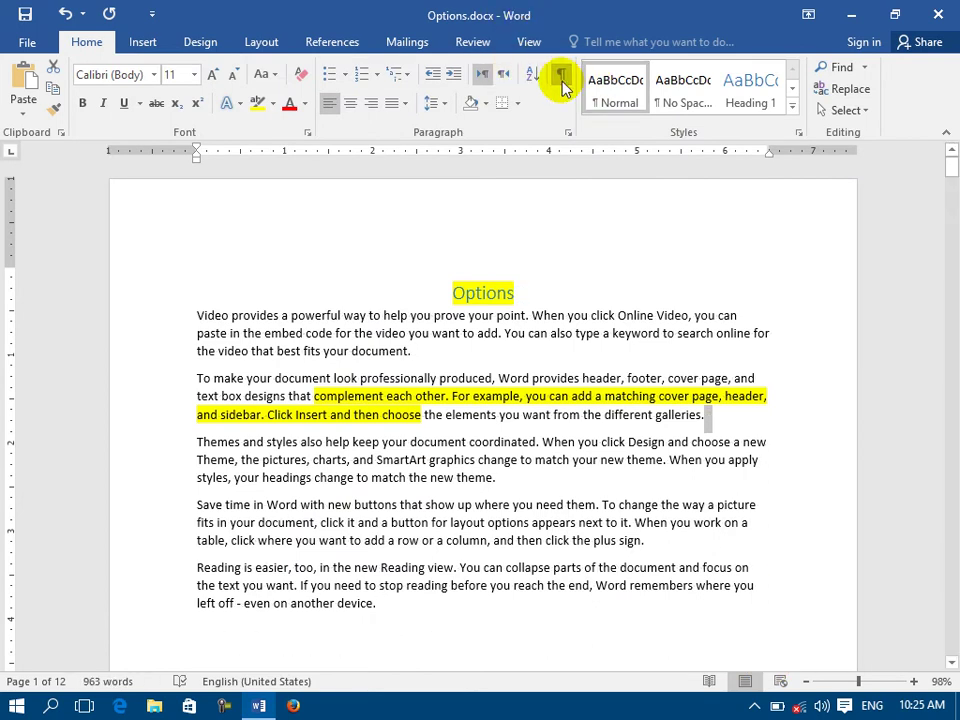
pyautogui.click(27, 40)
pyautogui.click(56, 472)
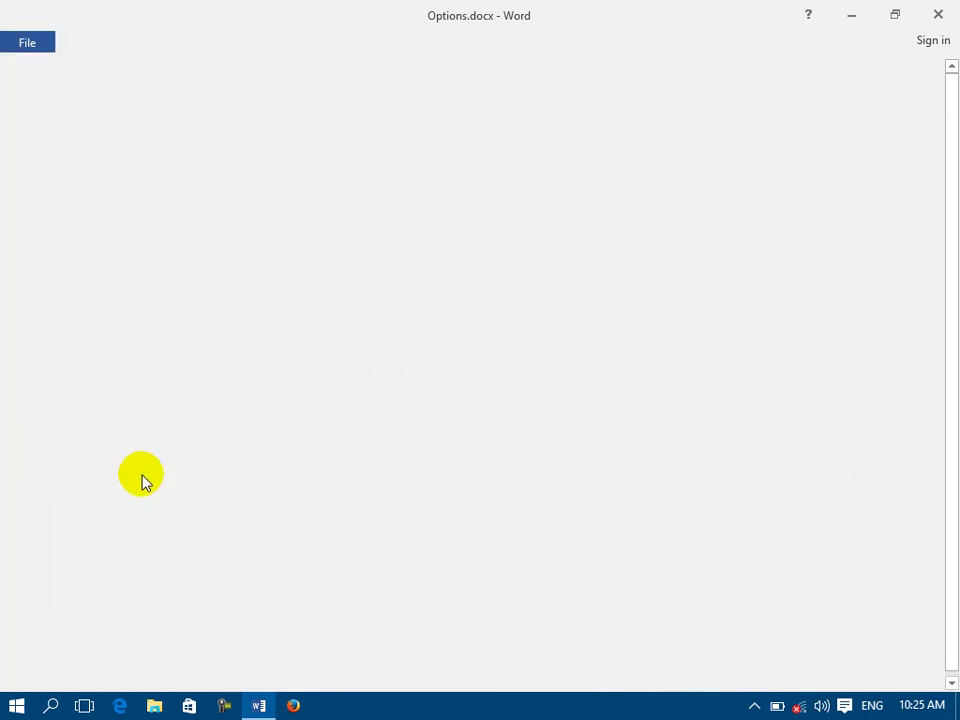
pyautogui.click(165, 123)
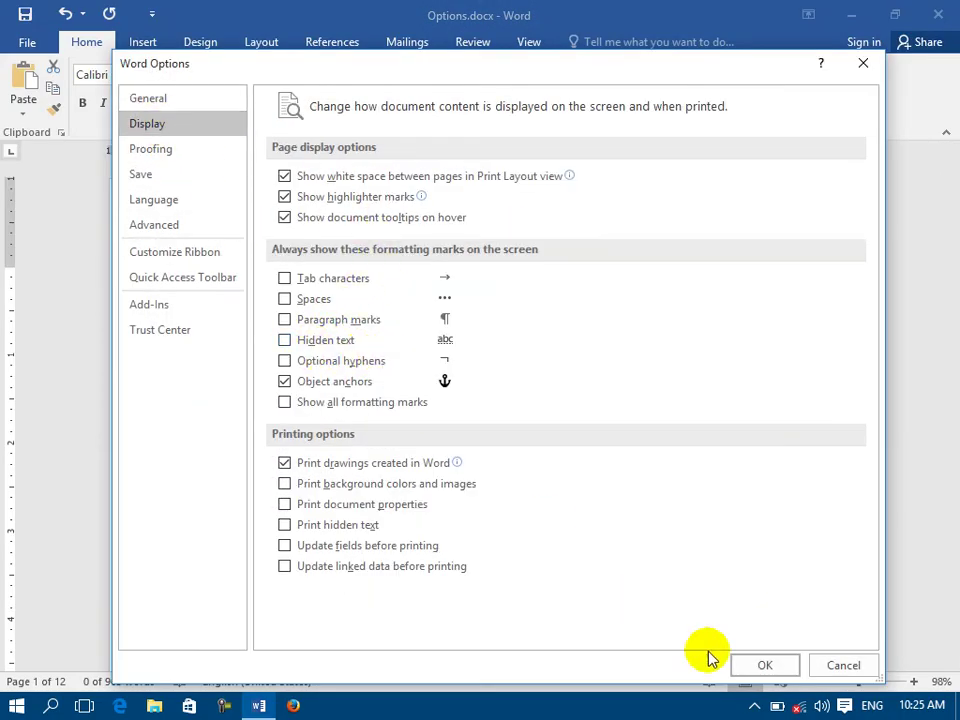
pyautogui.click(830, 667)
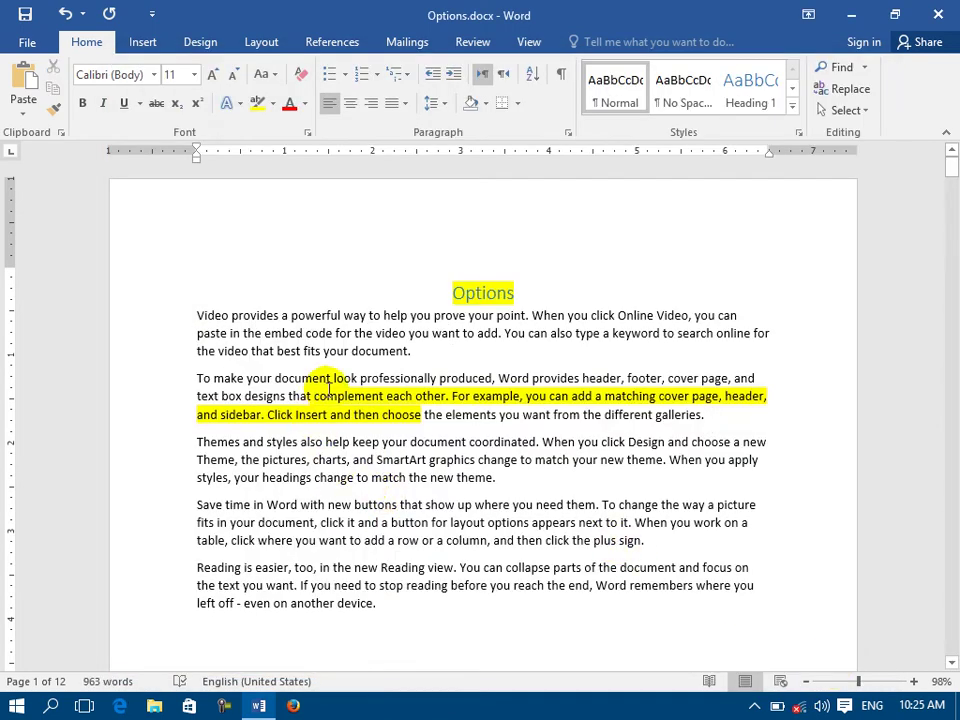
# - Enlarge the words "that complement each" in the second paragraph to 36 pt
pyautogui.moveTo(391, 401); pyautogui.dragTo(289, 397)
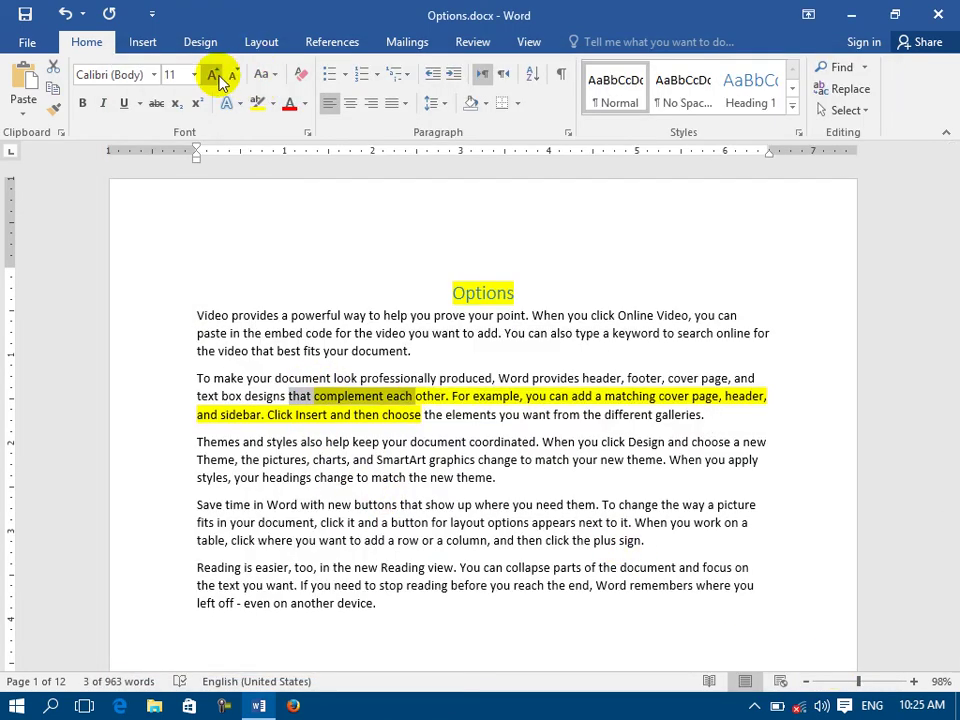
pyautogui.click(215, 76)
pyautogui.click(215, 76)
pyautogui.click(215, 76)
pyautogui.click(215, 76)
pyautogui.click(215, 76)
pyautogui.click(215, 76)
pyautogui.click(215, 76)
pyautogui.click(215, 76)
pyautogui.click(215, 76)
pyautogui.click(215, 76)
pyautogui.click(233, 78)
pyautogui.click(235, 80)
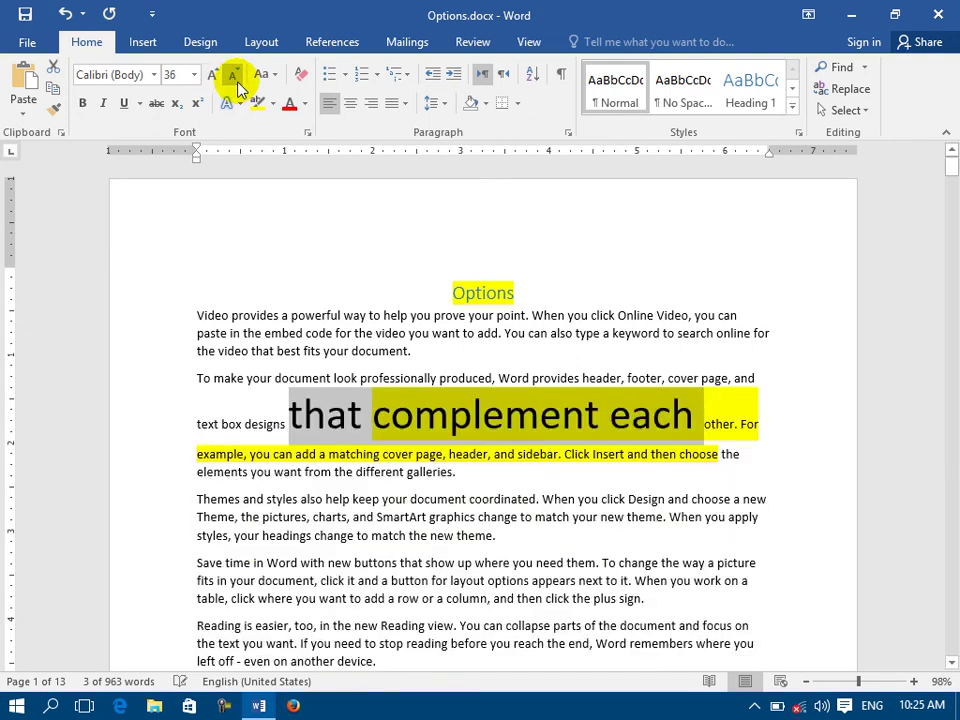
# - Apply the Hidden font effect to the selected words "that complement each"
pyautogui.click(306, 132)
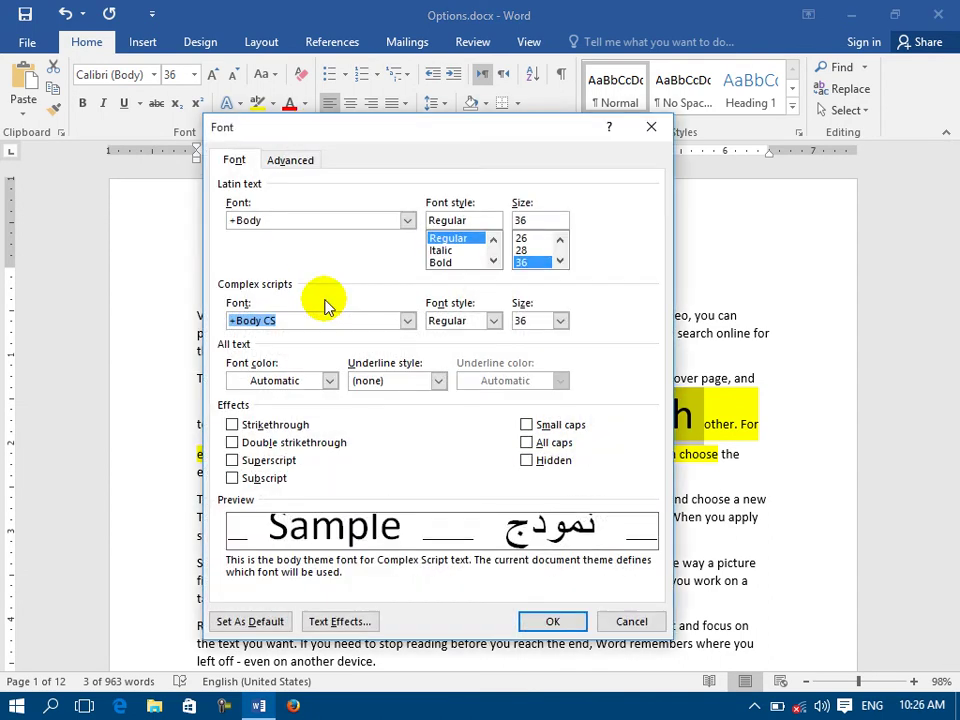
pyautogui.click(526, 459)
pyautogui.click(549, 621)
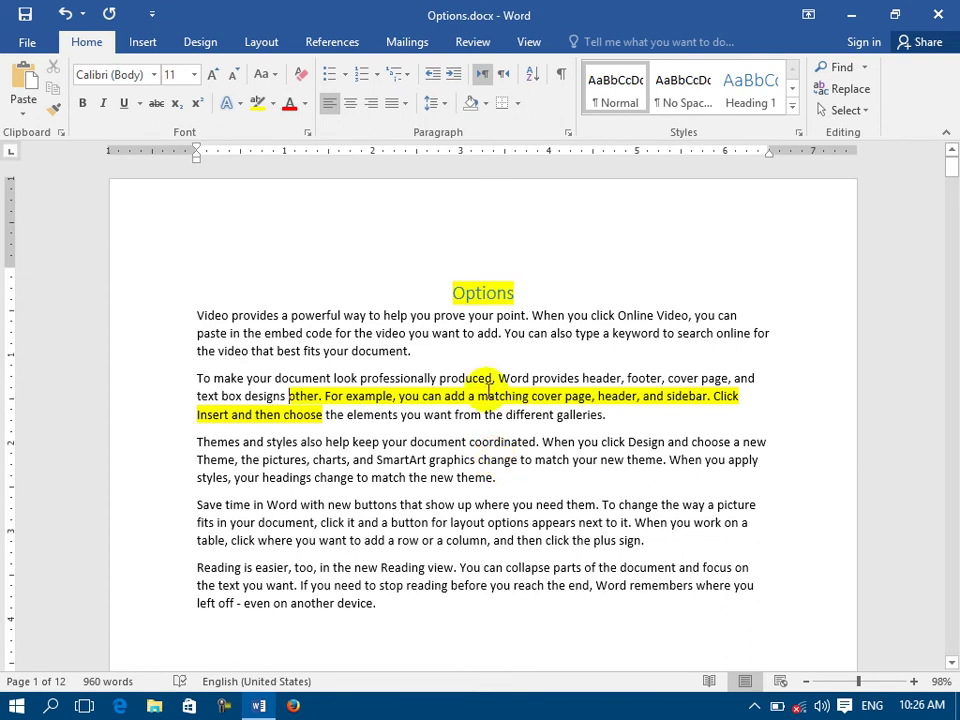
# - Turn on the Hidden text formatting mark in the Display settings of Word Options and select the words "that complement" in the second paragraph
pyautogui.click(28, 42)
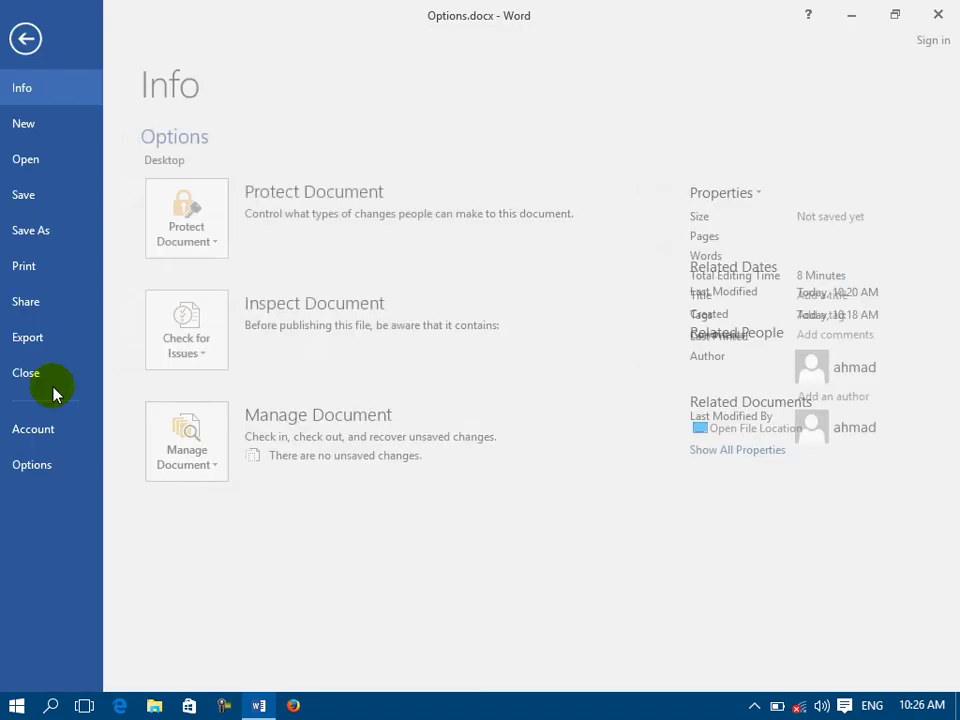
pyautogui.click(56, 464)
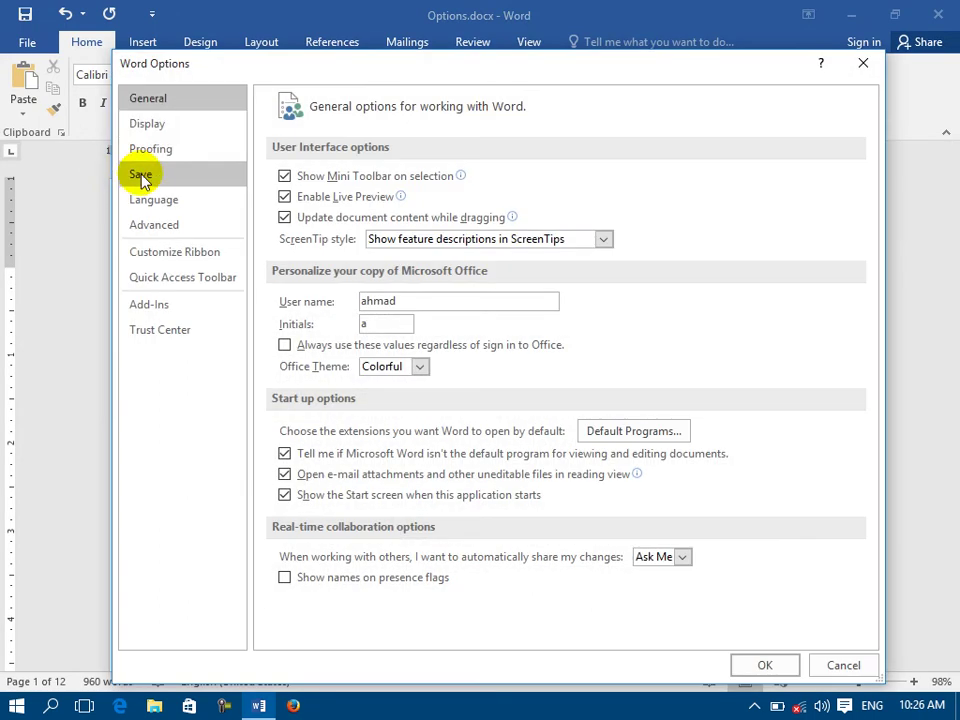
pyautogui.click(148, 126)
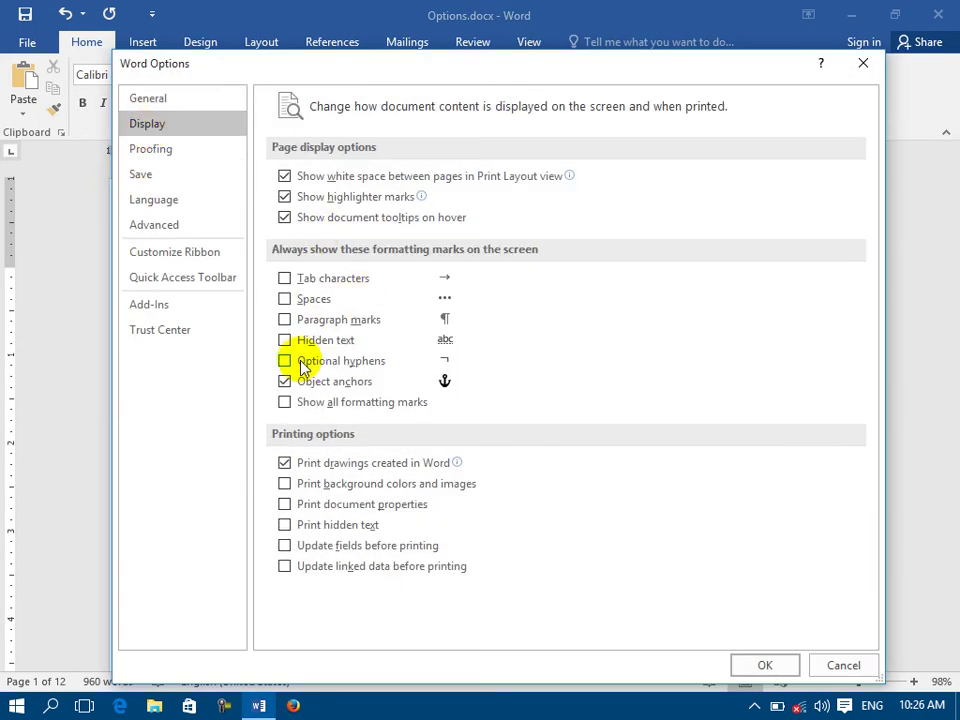
pyautogui.click(782, 664)
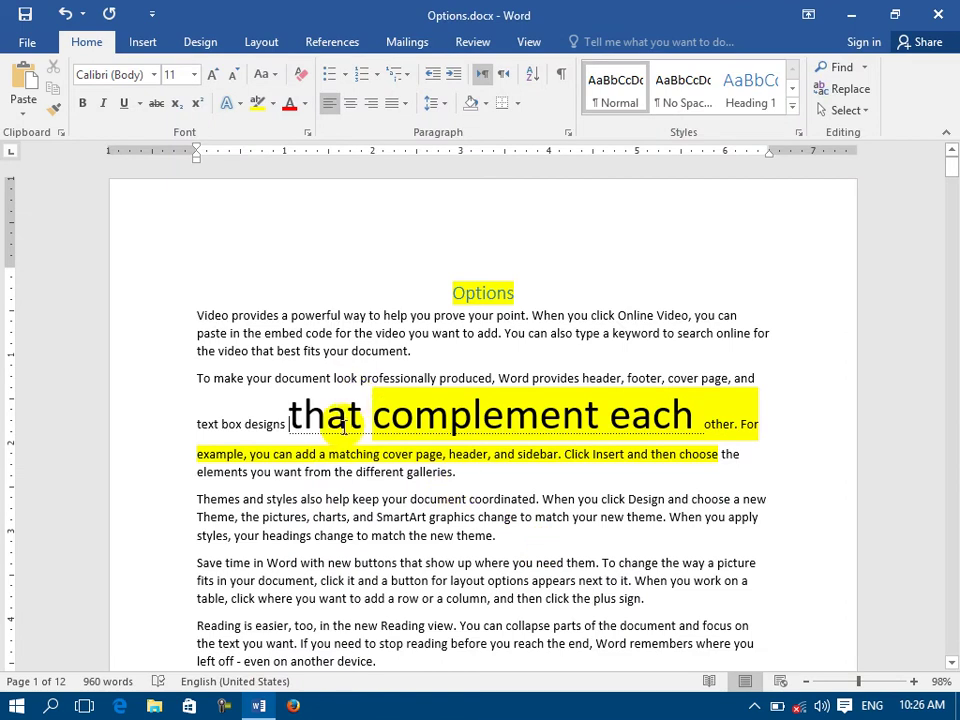
pyautogui.moveTo(376, 428); pyautogui.dragTo(449, 432)
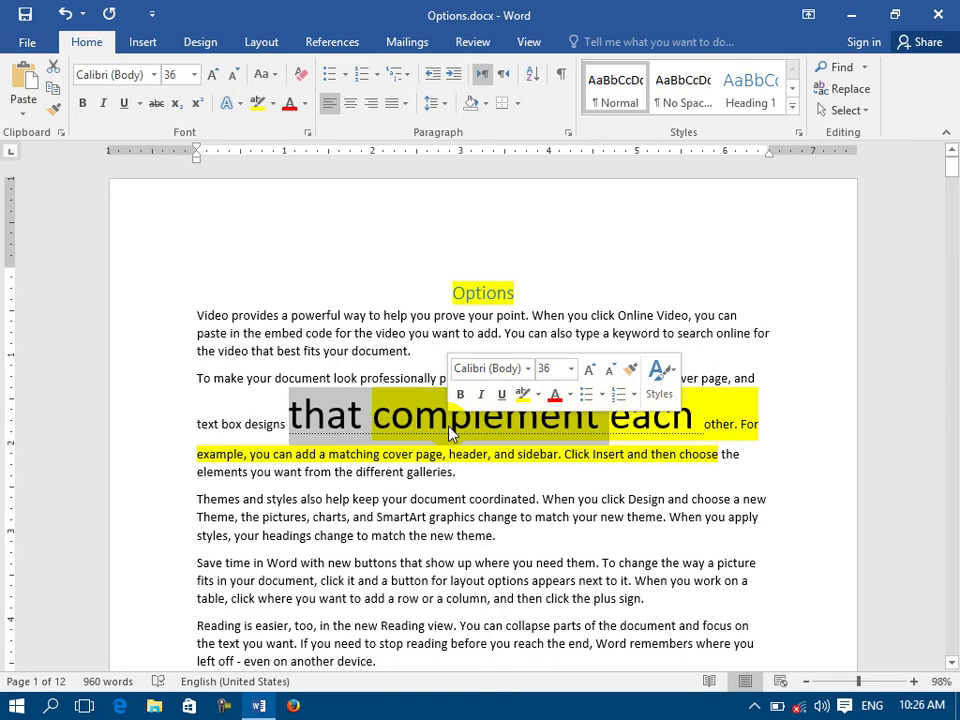
# - Turn off the Hidden text formatting mark in the Display settings of Word Options
pyautogui.click(28, 43)
pyautogui.click(45, 464)
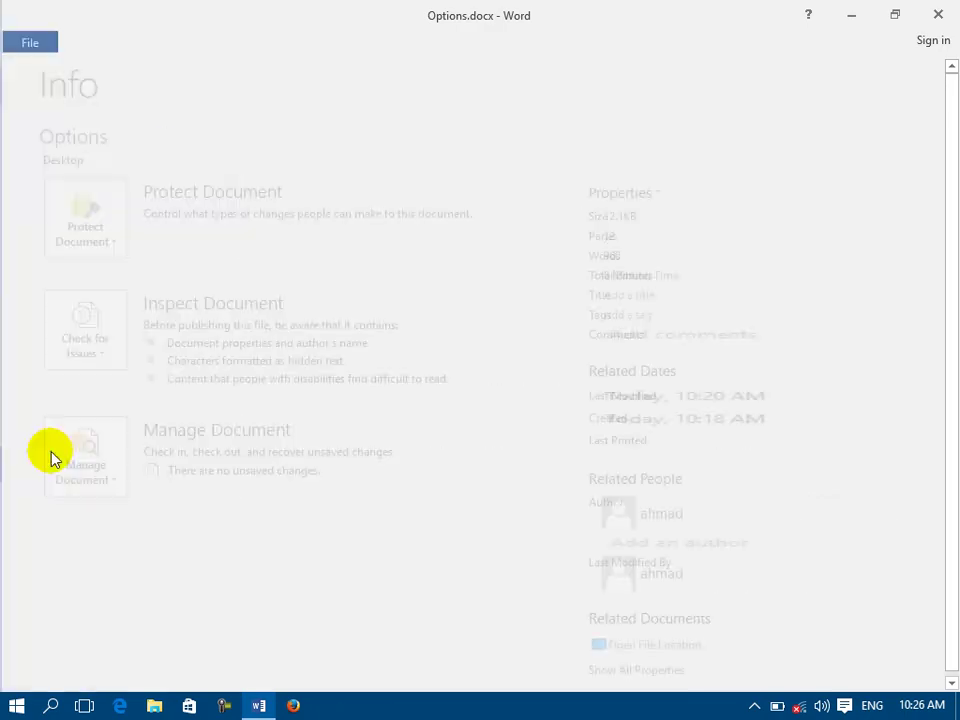
pyautogui.click(141, 128)
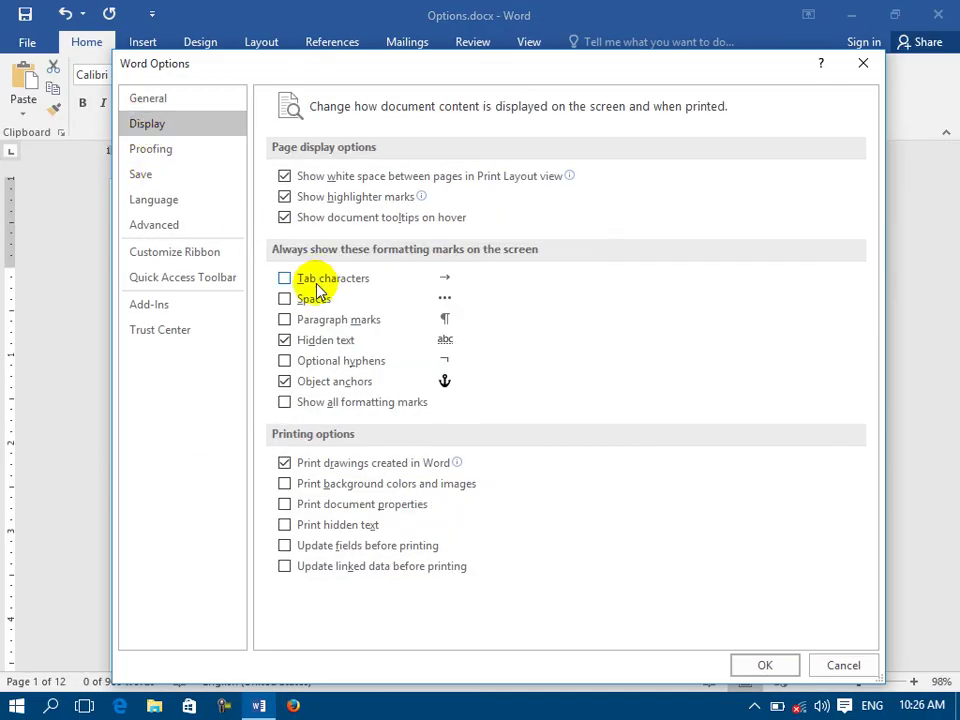
pyautogui.click(296, 341)
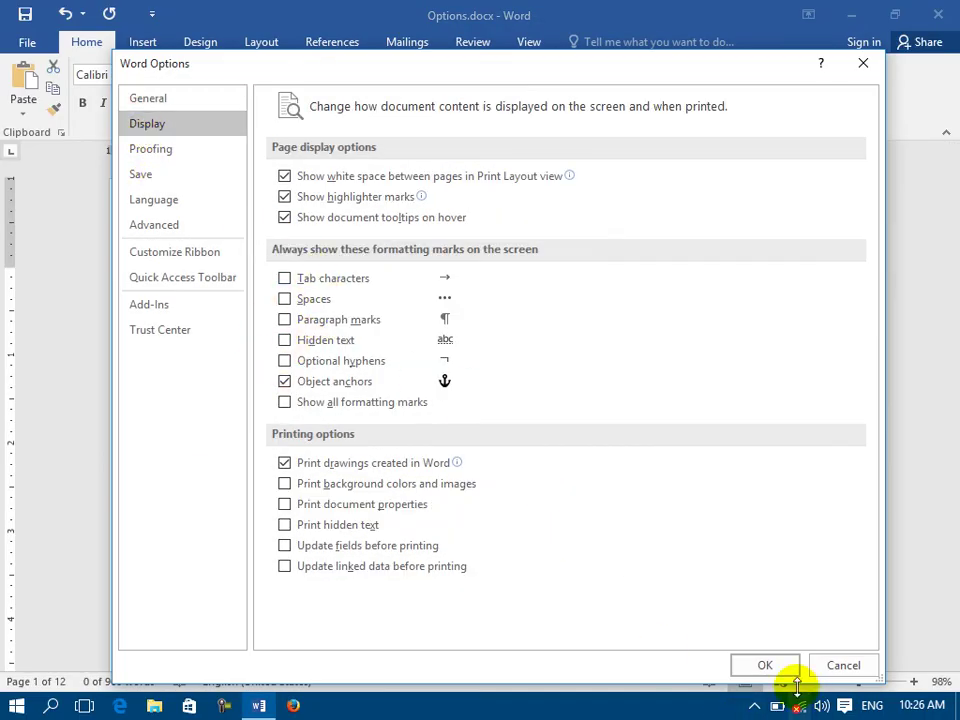
pyautogui.click(757, 663)
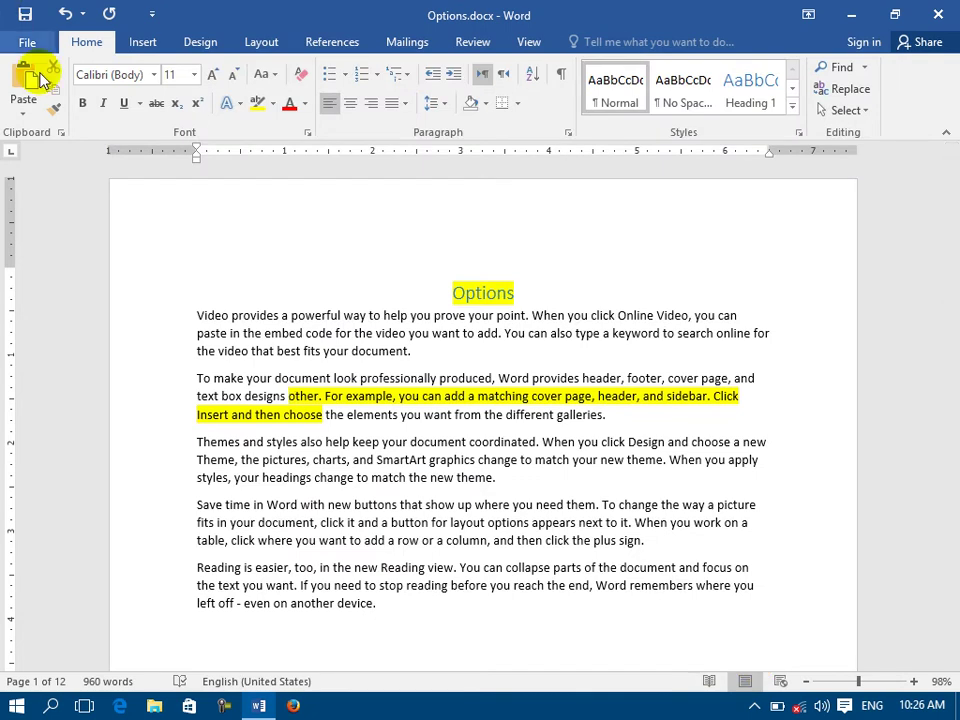
# - Examine the Optional hyphens setting on the Display page of Word Options
pyautogui.click(28, 40)
pyautogui.click(60, 462)
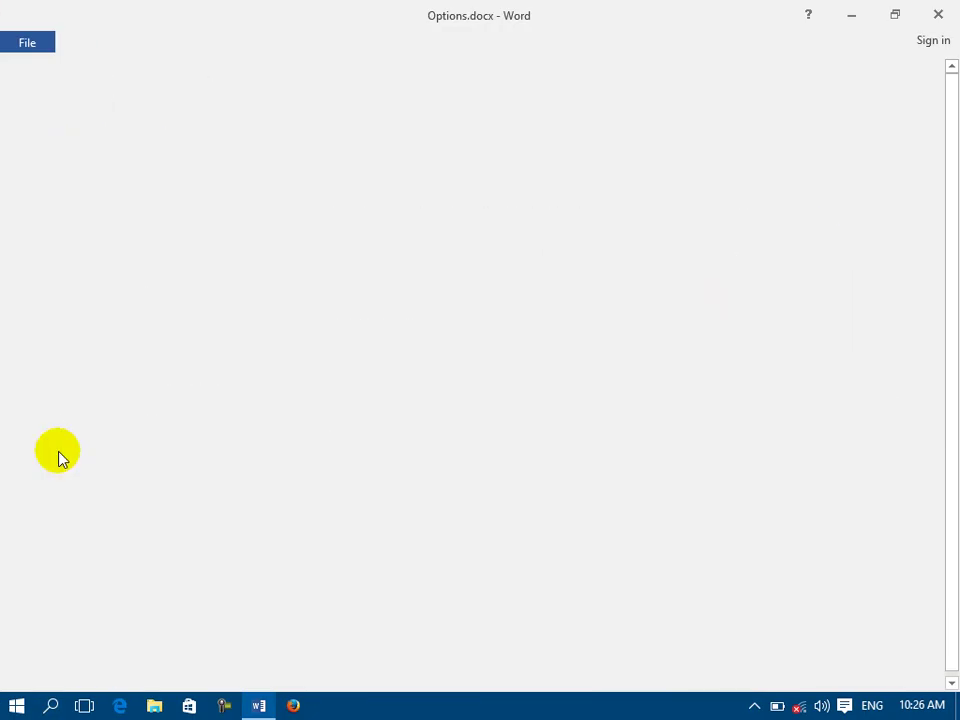
pyautogui.click(147, 123)
pyautogui.click(285, 176)
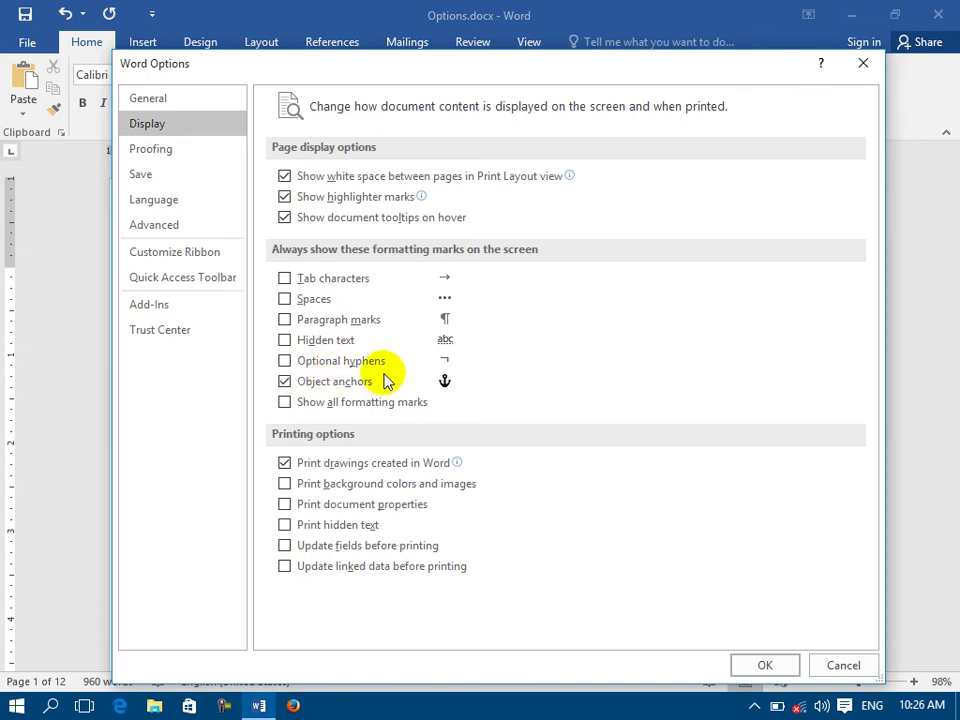
pyautogui.click(772, 667)
# - Find the Hyphenation command and examine its choices, using the word "new" at a line end in the third paragraph as example
pyautogui.click(527, 41)
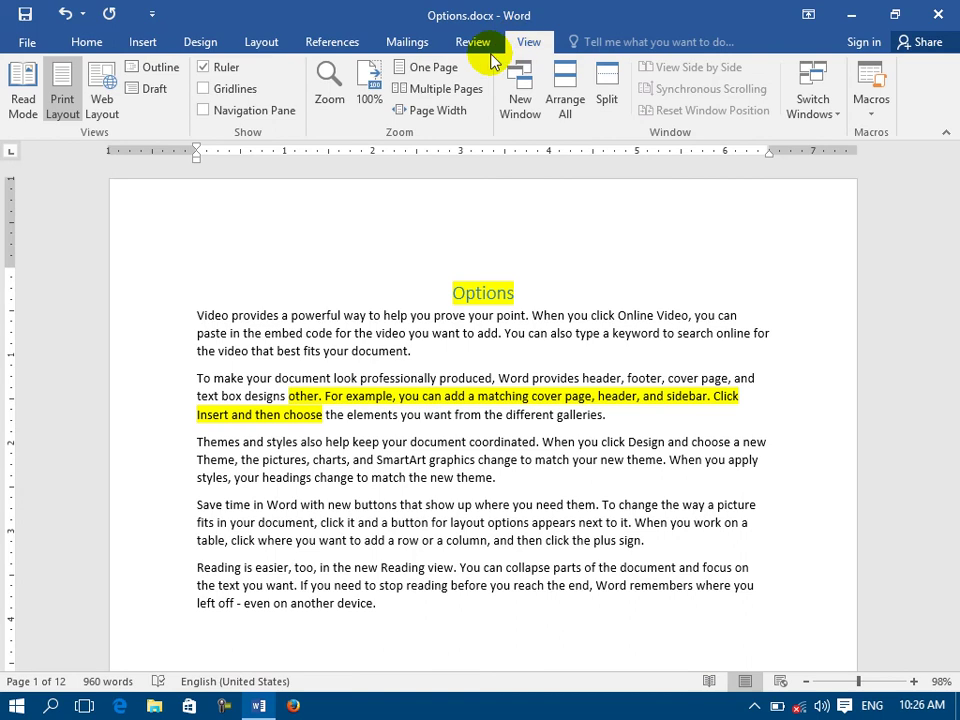
pyautogui.click(481, 52)
pyautogui.click(405, 42)
pyautogui.click(330, 42)
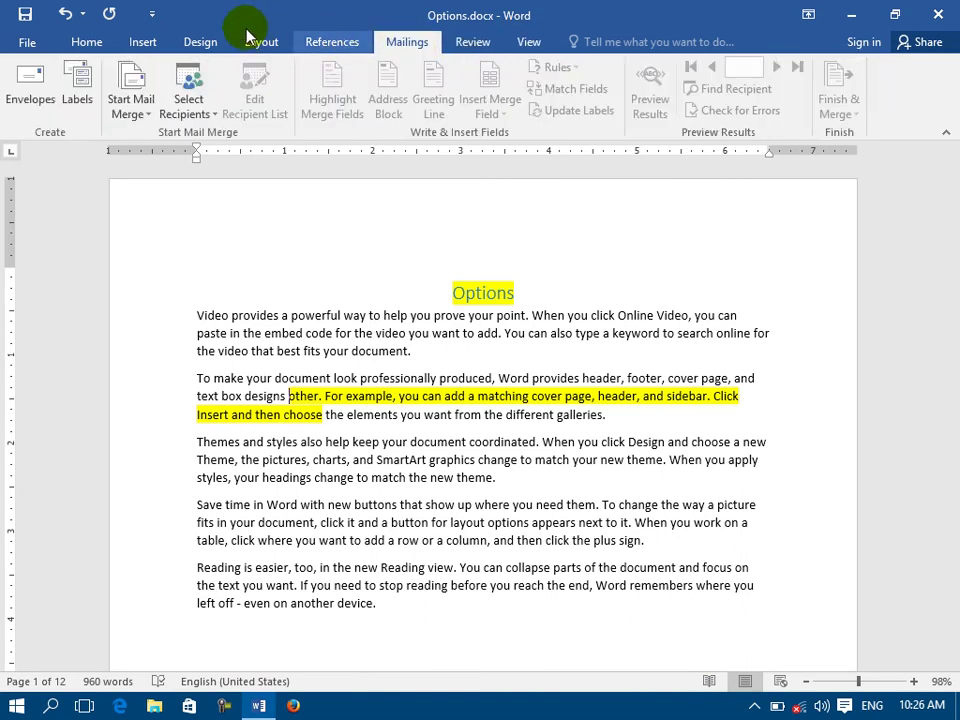
pyautogui.click(245, 45)
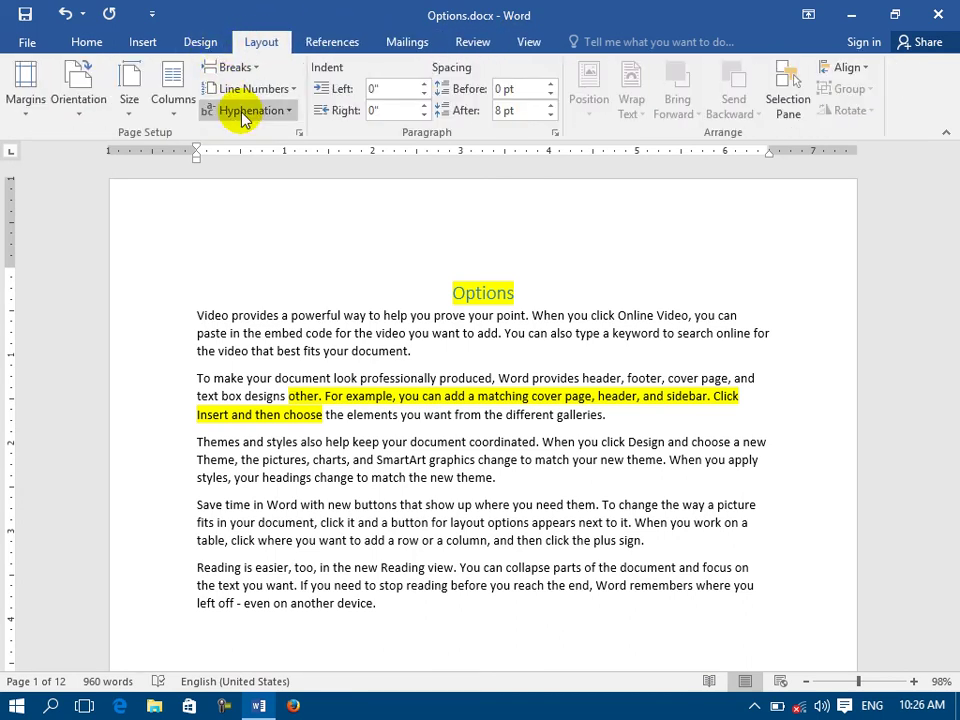
pyautogui.doubleClick(757, 442)
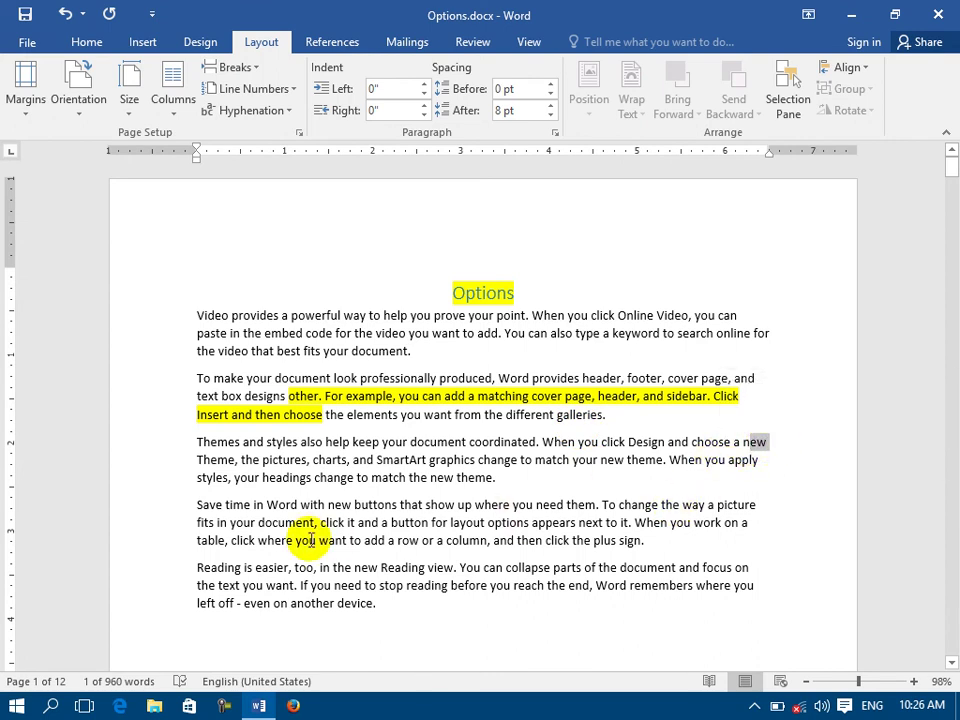
pyautogui.click(258, 110)
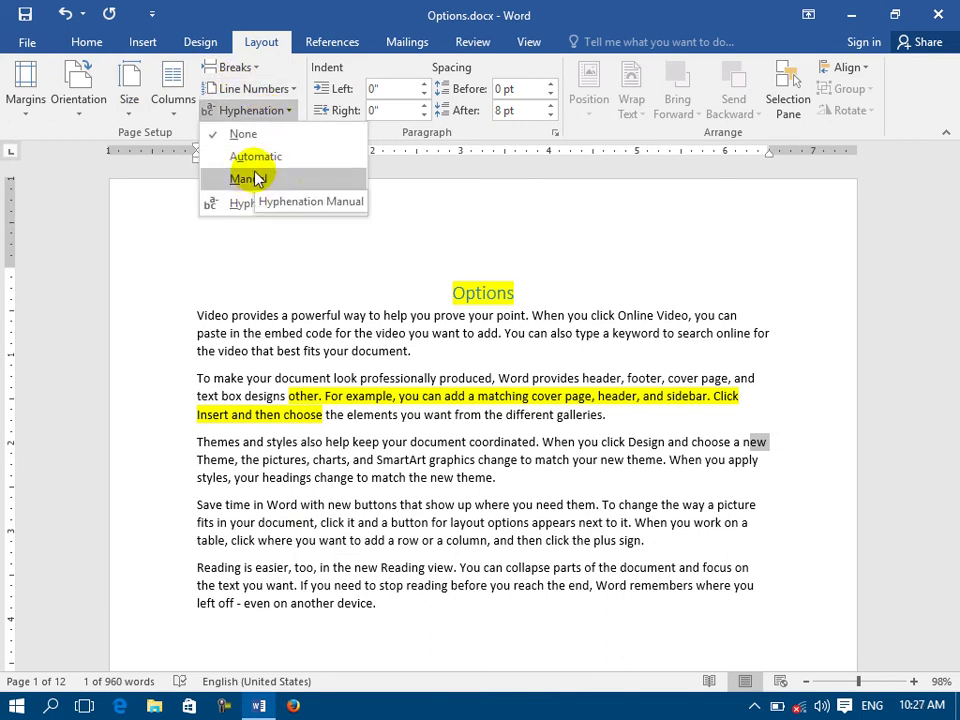
pyautogui.press('Escape')
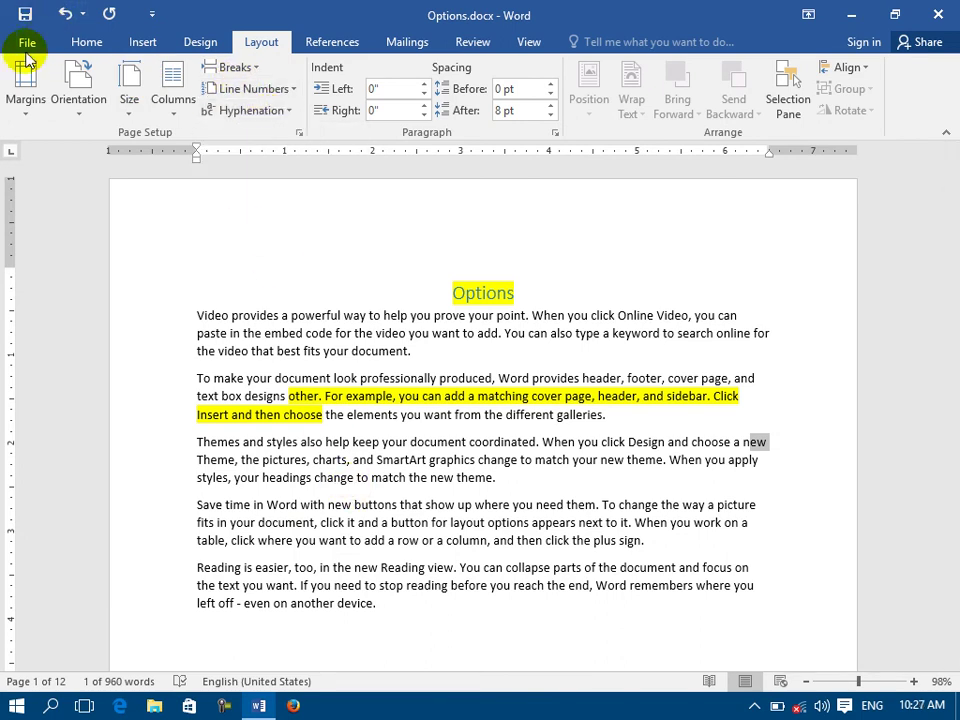
# - Check the Object anchors and Show all formatting marks settings on the Display page of Word Options
pyautogui.click(22, 44)
pyautogui.click(62, 462)
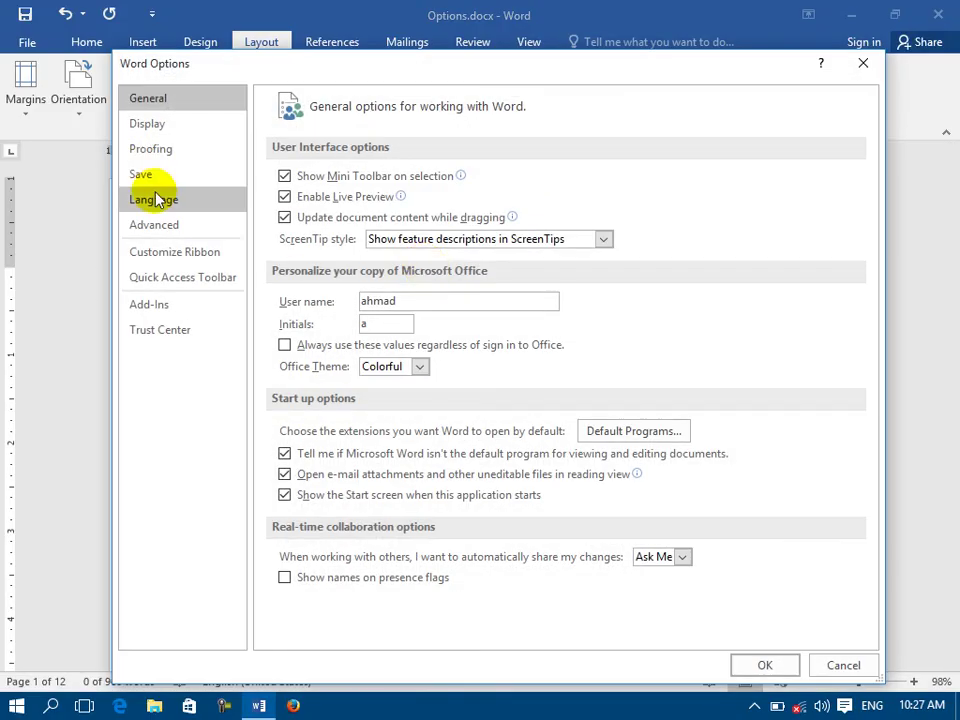
pyautogui.click(150, 125)
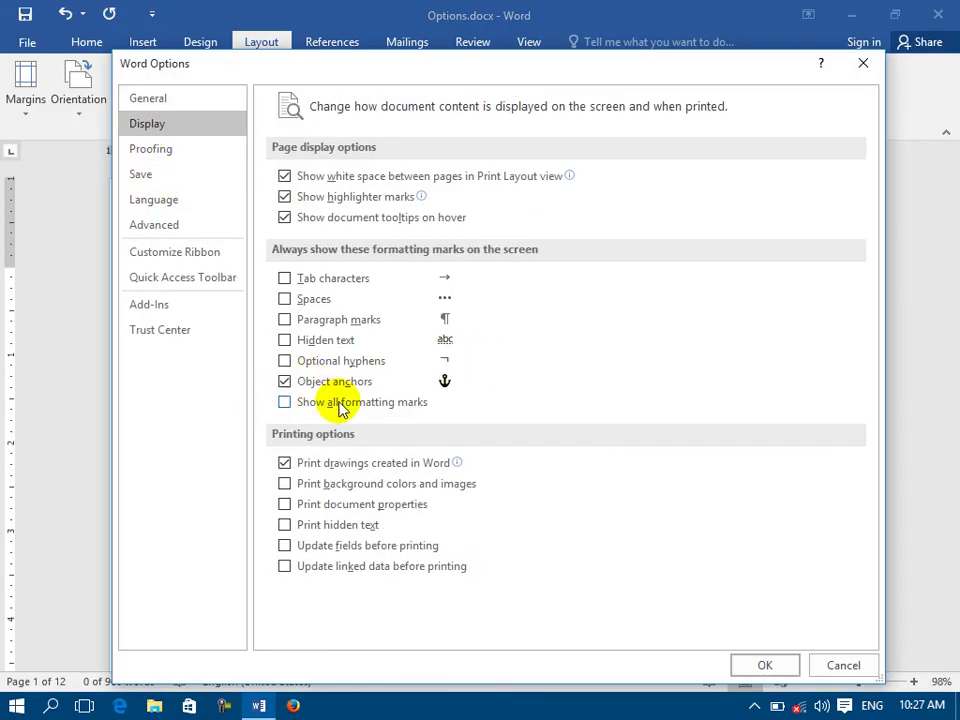
pyautogui.click(760, 664)
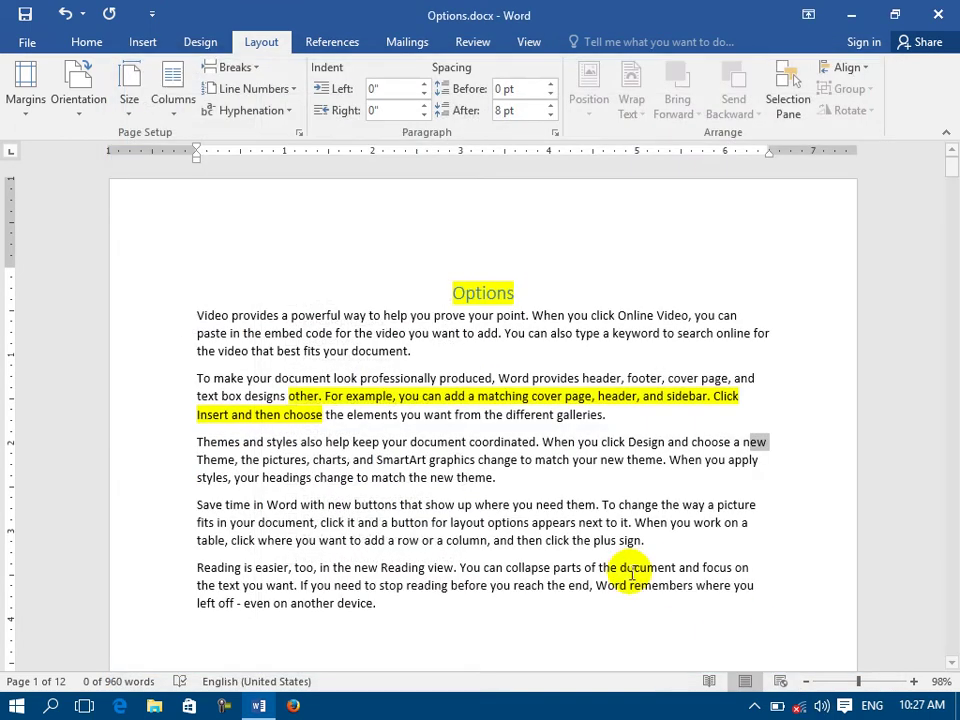
# - Add two blank paragraphs after the first body paragraph ending in "fits your document."
pyautogui.click(790, 345)
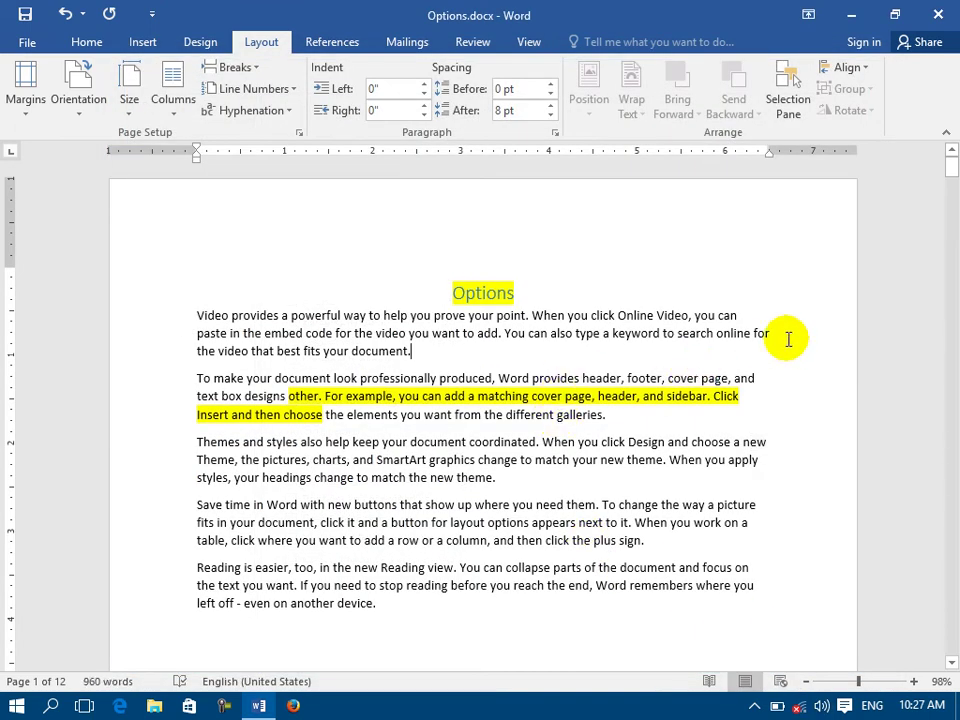
pyautogui.press('Return')
pyautogui.press('Return')
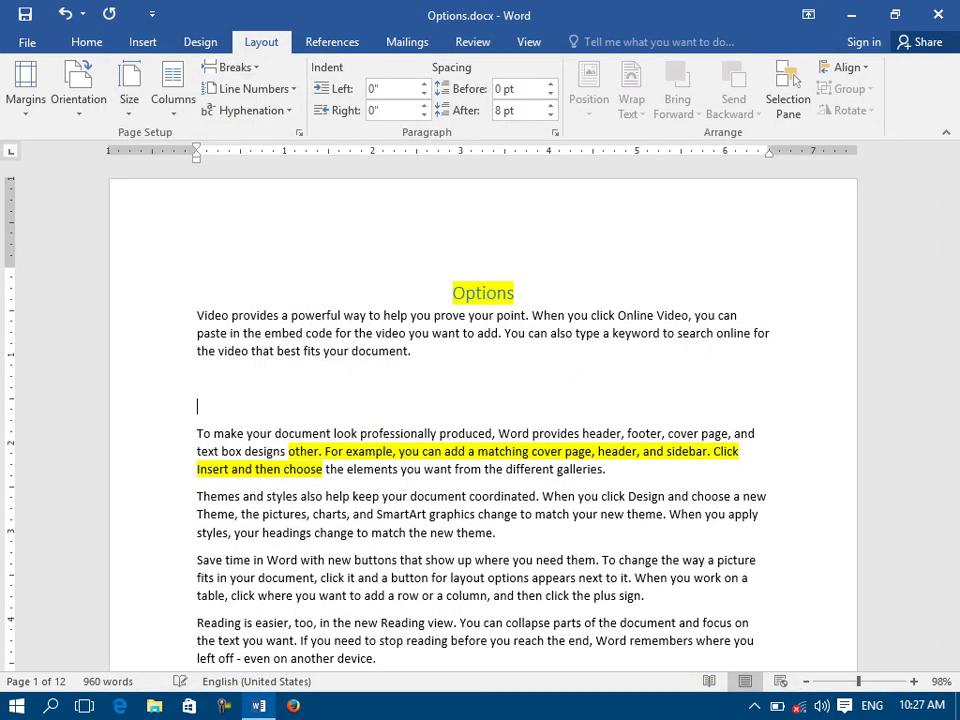
# - Draw a diamond shape about 1.27" high and 1.74" wide below the first body paragraph
pyautogui.click(141, 42)
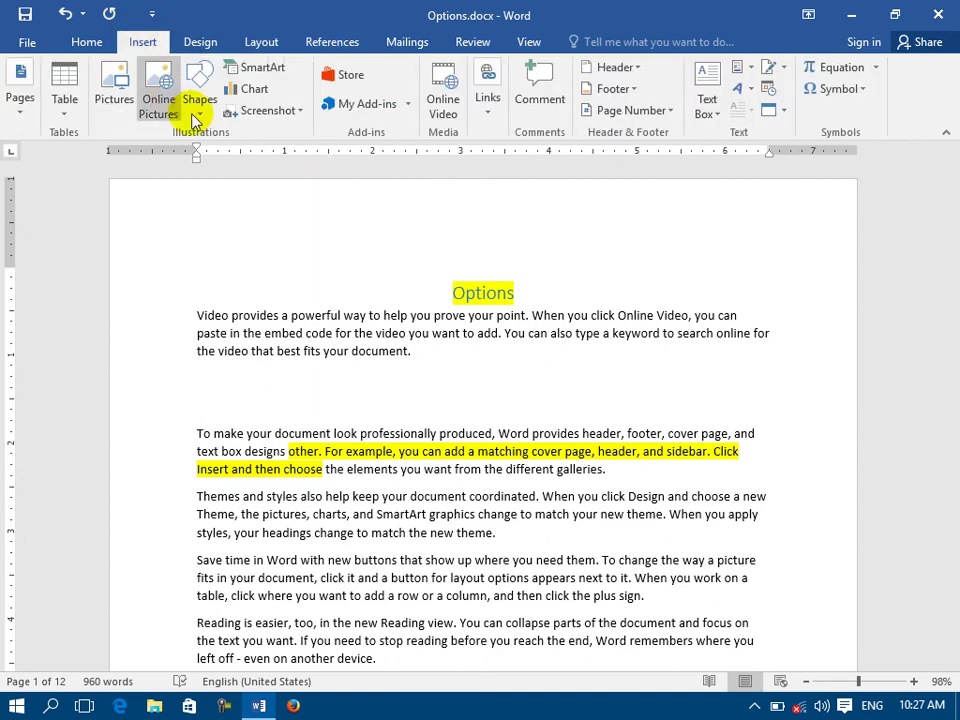
pyautogui.click(205, 115)
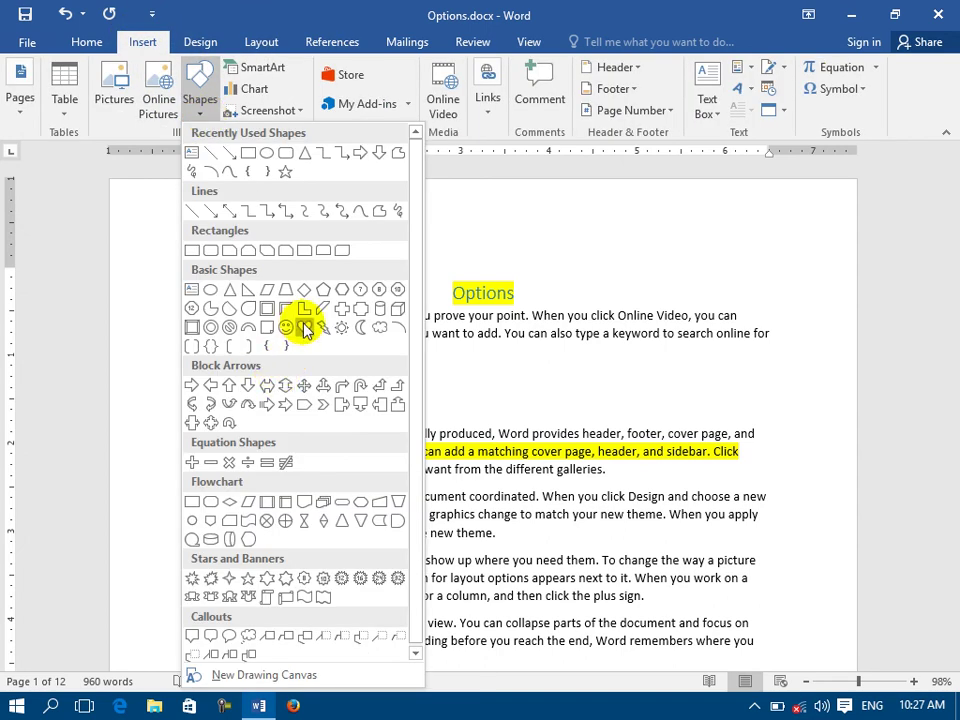
pyautogui.click(304, 289)
pyautogui.moveTo(362, 383); pyautogui.dragTo(516, 495)
pyautogui.moveTo(440, 468); pyautogui.dragTo(440, 468)
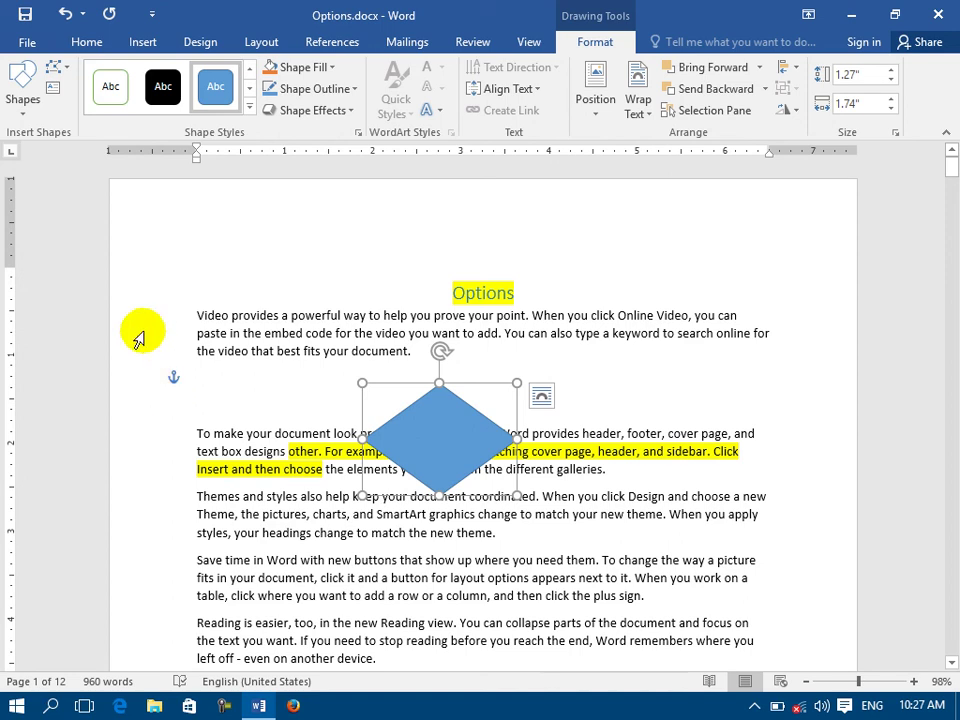
# - Turn off the Object anchors formatting mark in the Display settings of Word Options
pyautogui.click(27, 42)
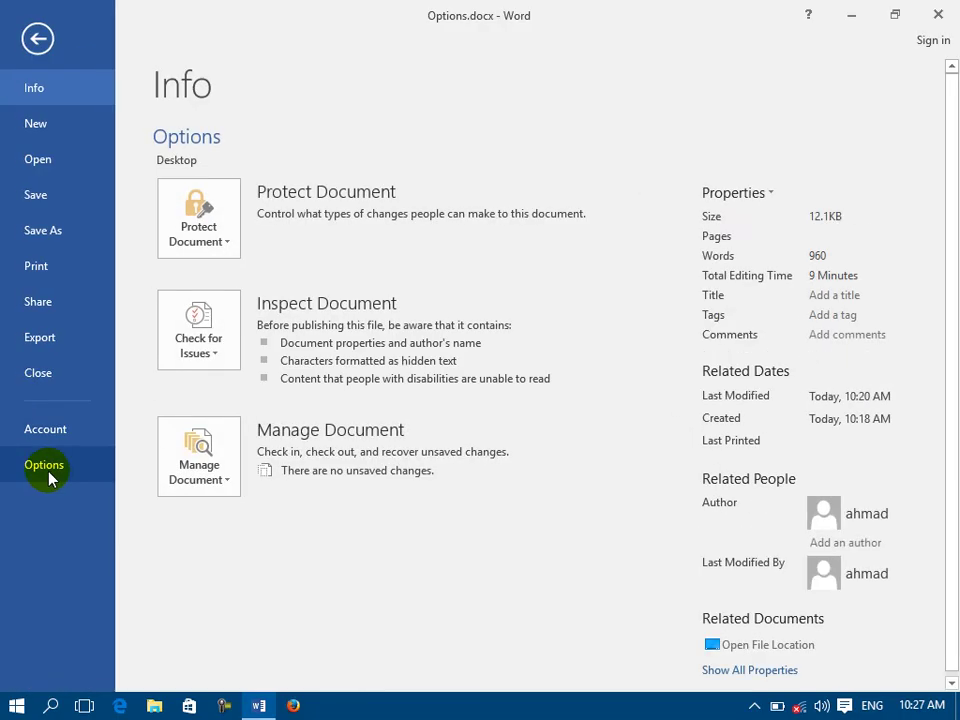
pyautogui.click(46, 466)
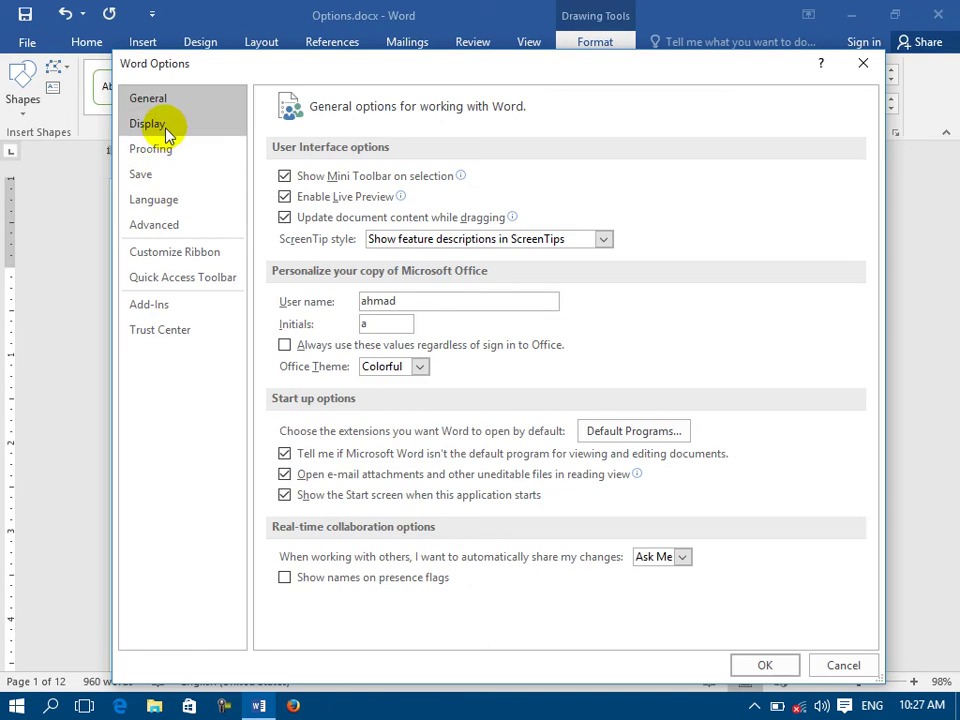
pyautogui.click(160, 125)
pyautogui.click(330, 381)
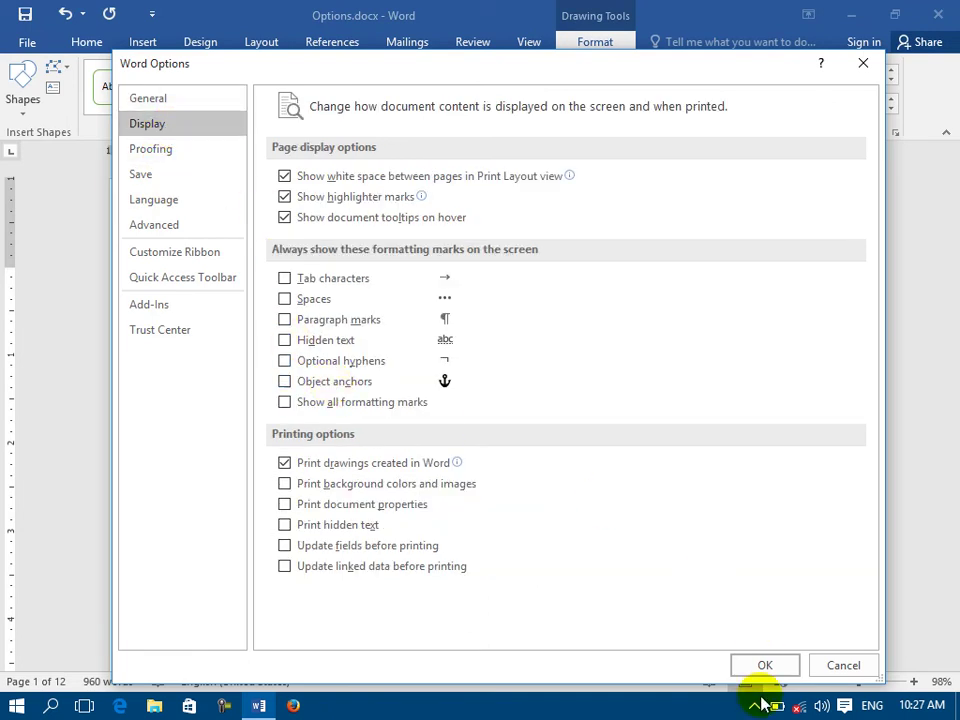
pyautogui.click(760, 666)
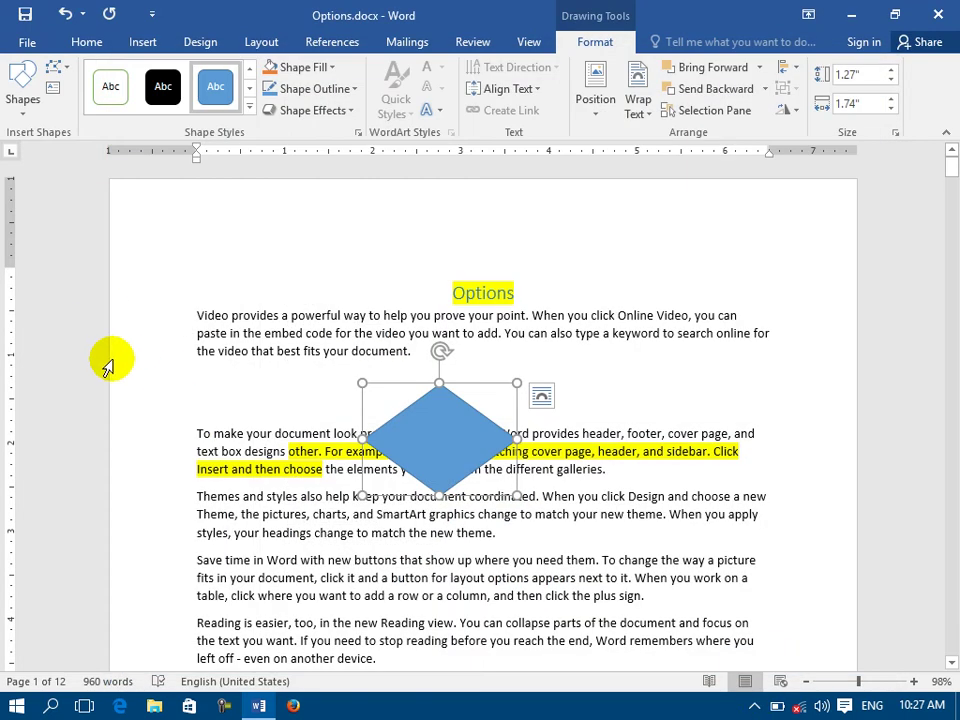
# - Turn on Show all formatting marks in the Display settings of Word Options
pyautogui.click(27, 42)
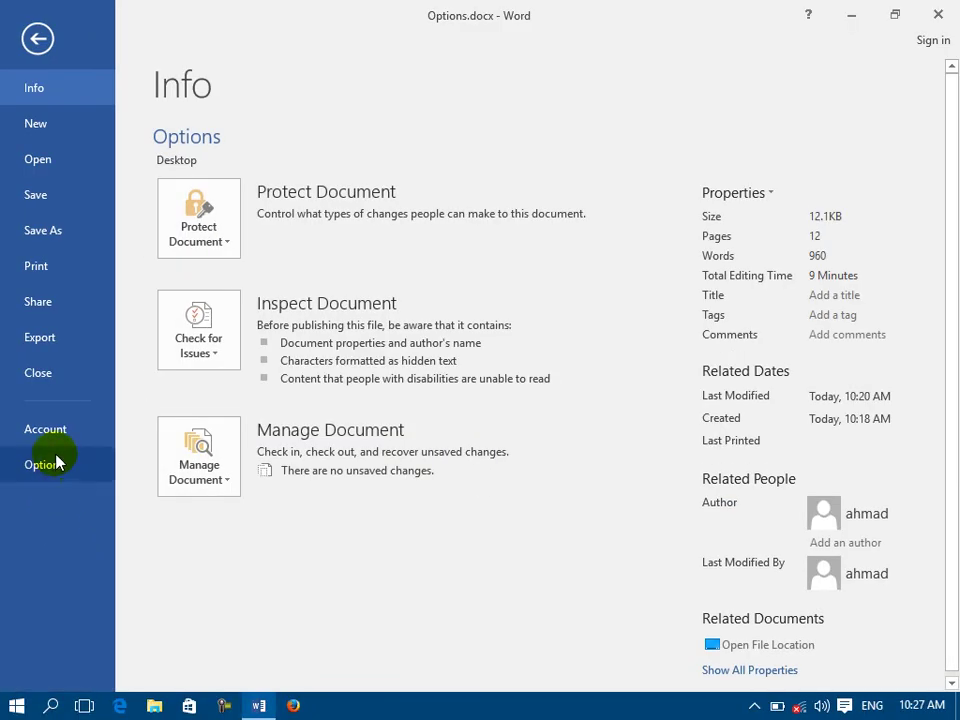
pyautogui.click(56, 463)
pyautogui.click(145, 123)
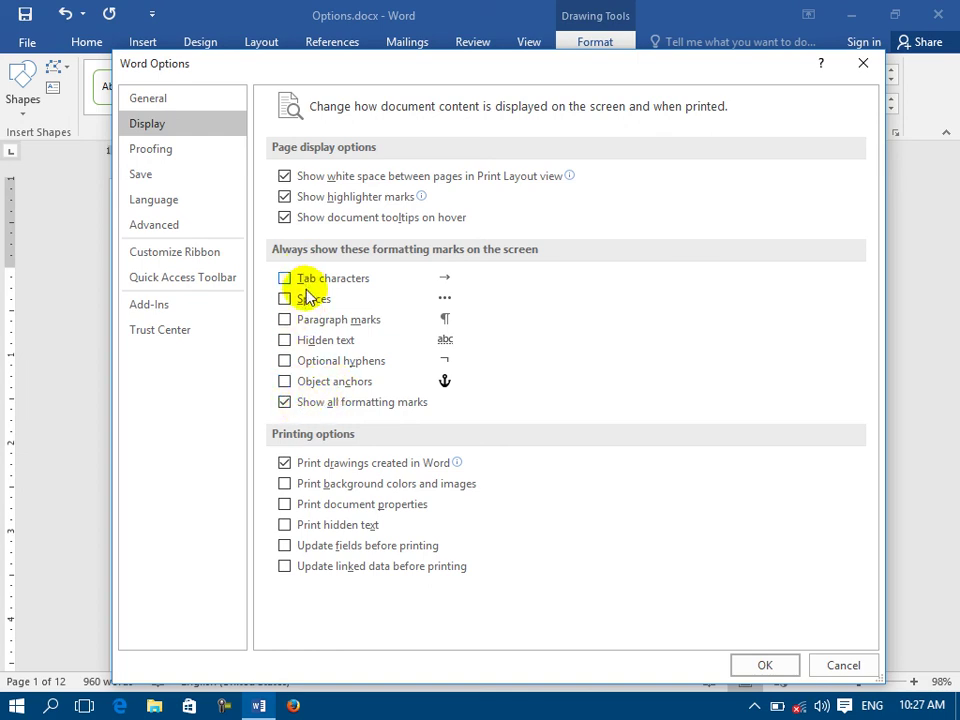
pyautogui.click(768, 667)
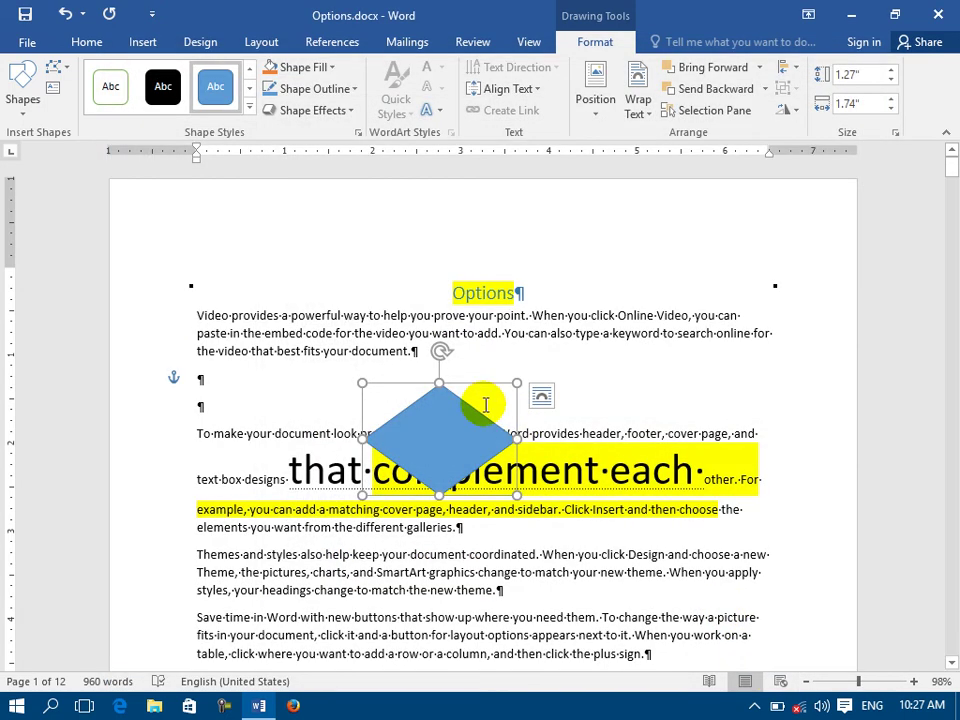
# - Insert six spaces followed by six tabs before the heading "Options"
pyautogui.click(374, 279)
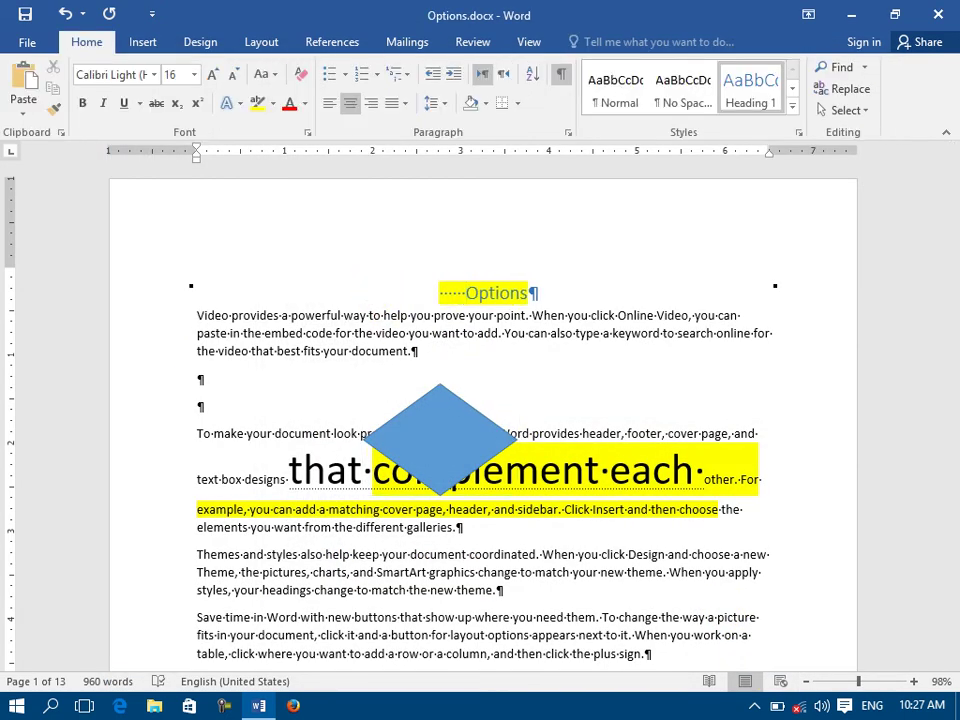
pyautogui.press('Tab')
pyautogui.press('Tab')
pyautogui.press('Tab')
pyautogui.press('Tab')
pyautogui.press('Tab')
pyautogui.press('Tab')
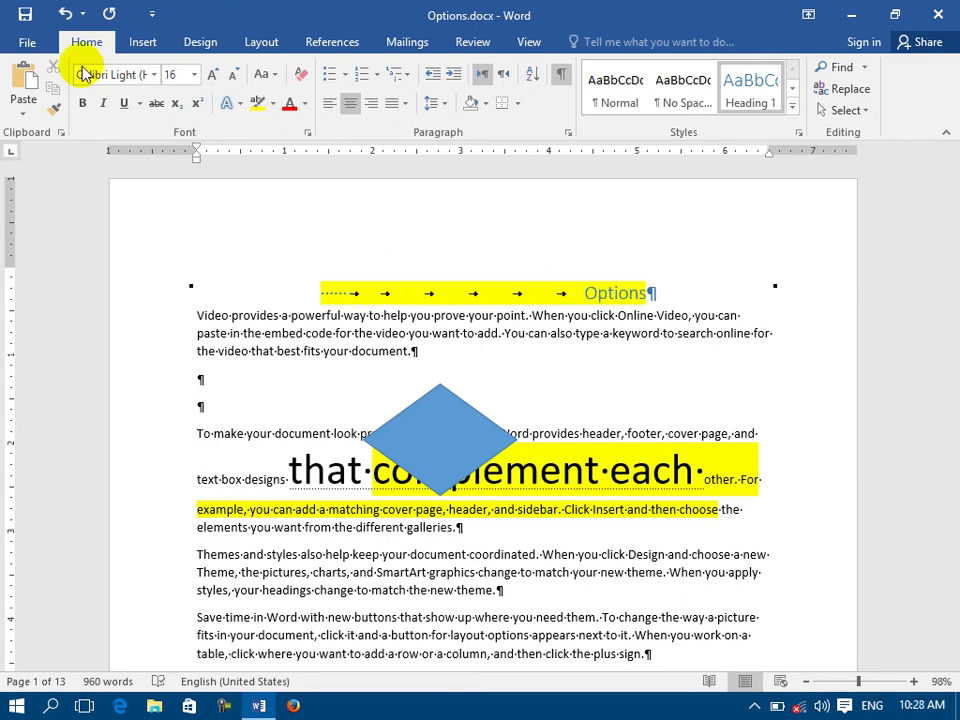
# - Turn off Show all formatting marks in the Display settings of Word Options
pyautogui.click(25, 42)
pyautogui.click(55, 468)
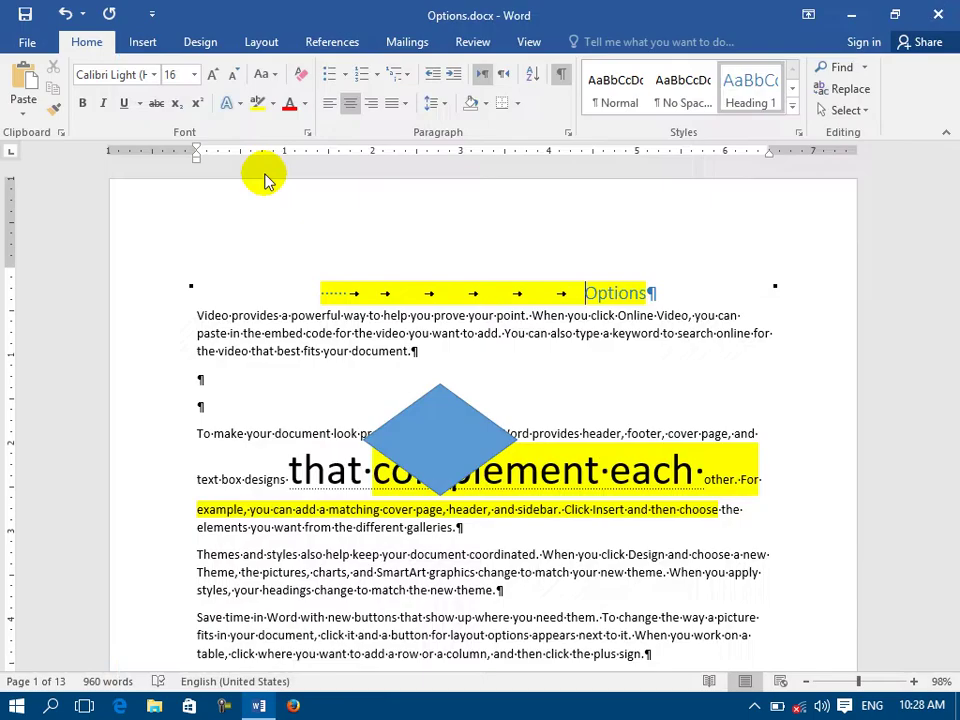
pyautogui.click(150, 124)
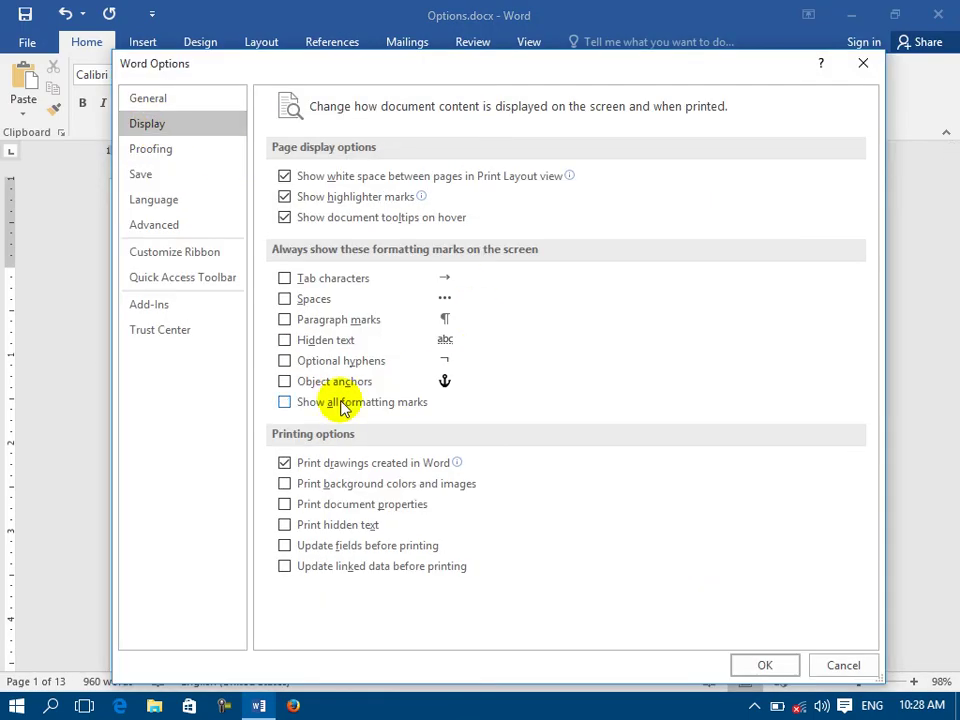
pyautogui.click(787, 667)
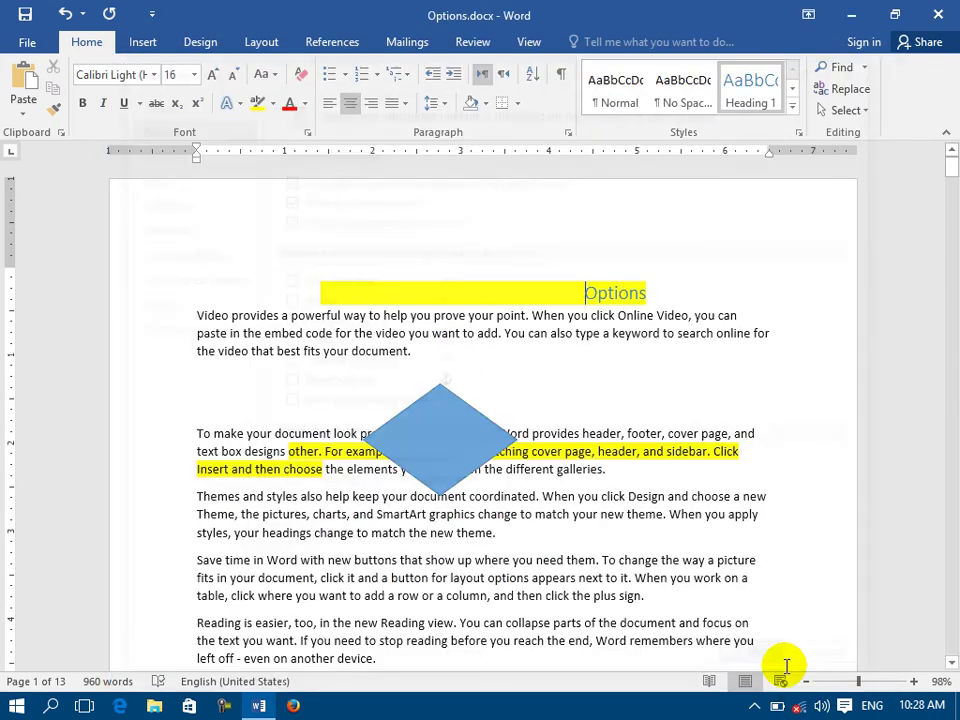
# - Examine the Printing options in the Display settings of Word Options and close without changes
pyautogui.click(27, 44)
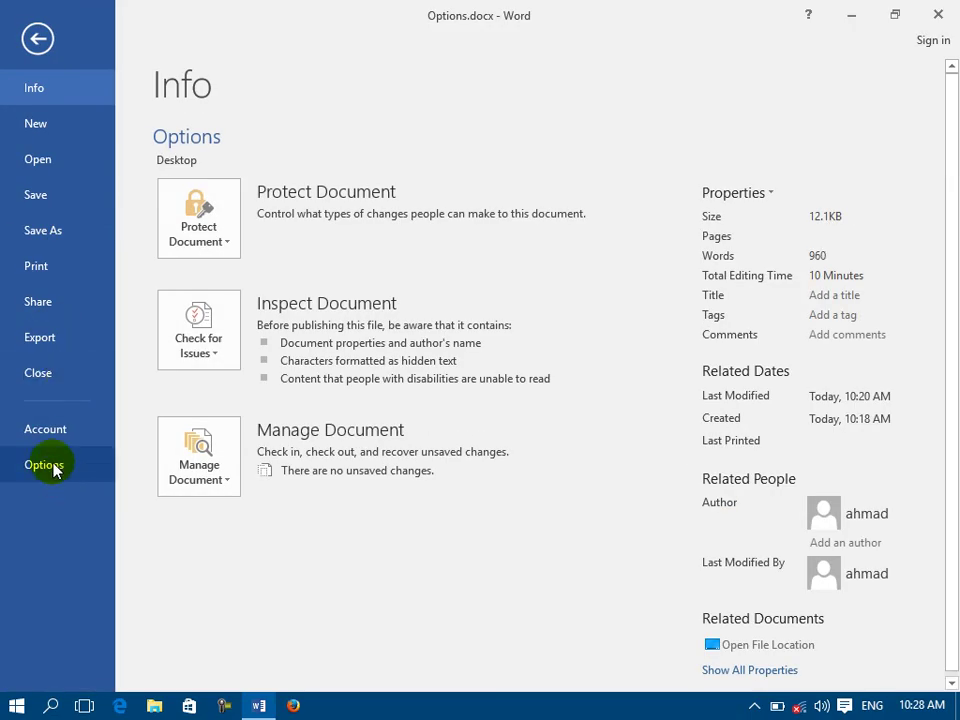
pyautogui.click(50, 466)
pyautogui.click(167, 124)
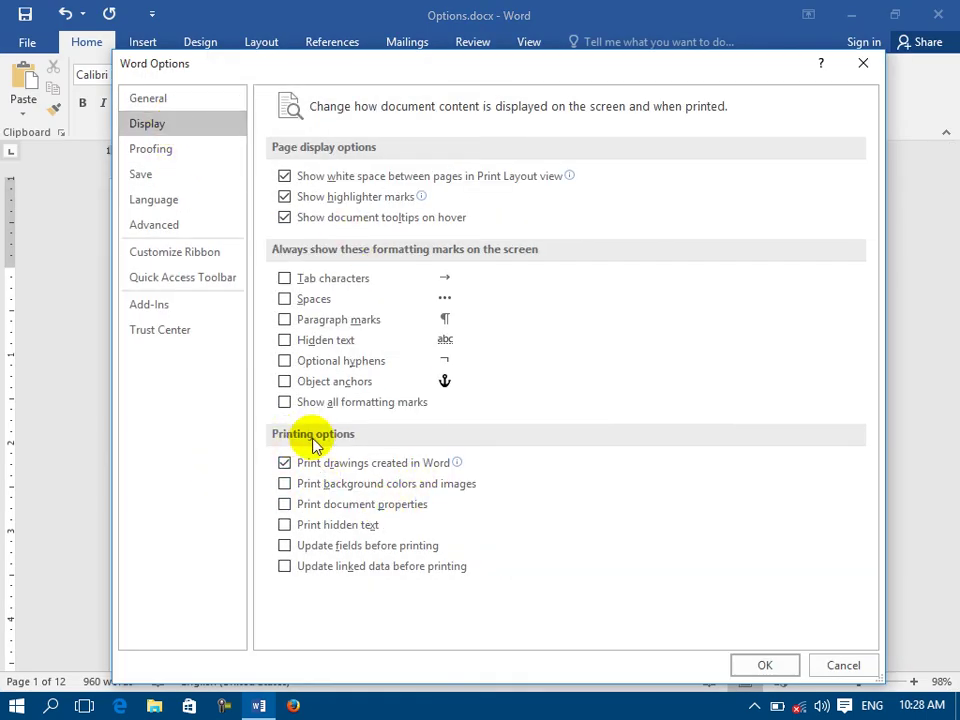
pyautogui.click(830, 666)
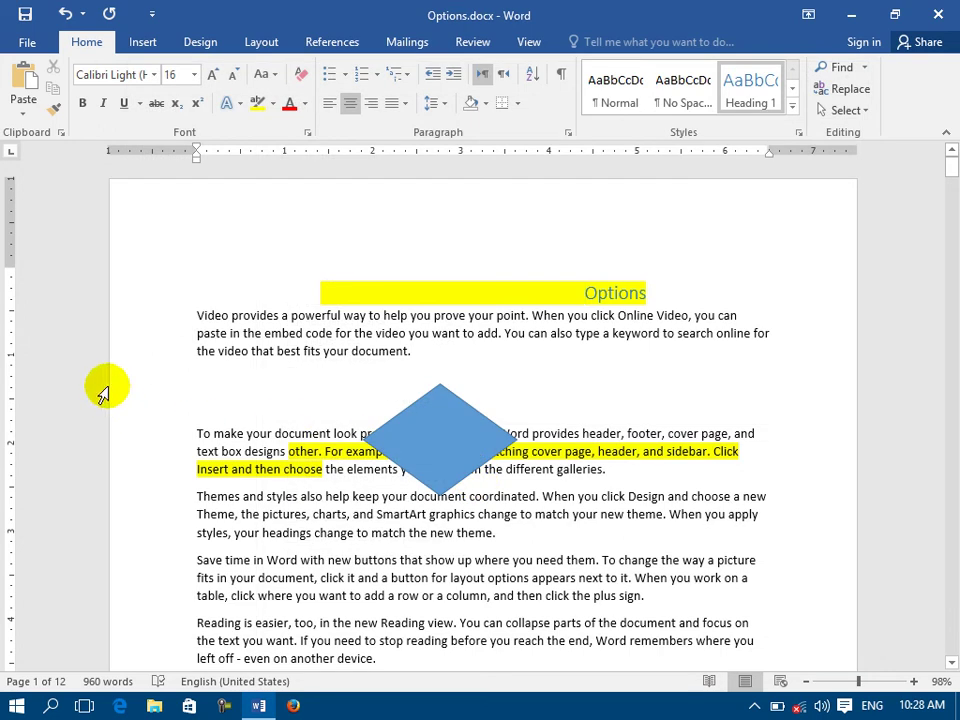
# - Look through the Margins, Layout and Paper settings of Page Setup and its Print Options, leaving everything unapplied
pyautogui.doubleClick(10, 302)
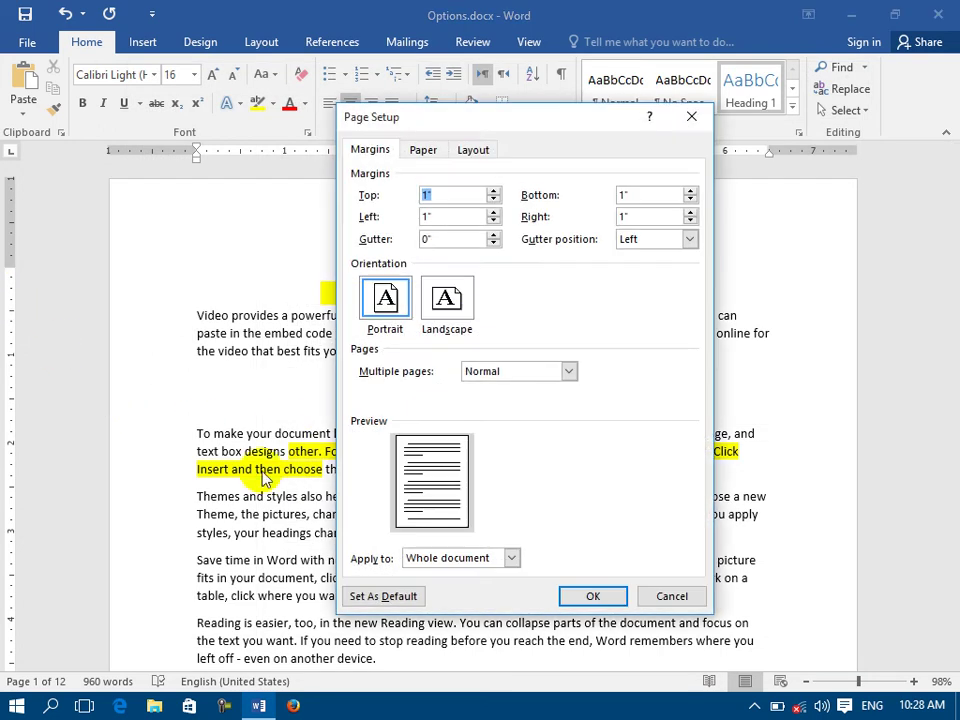
pyautogui.click(474, 151)
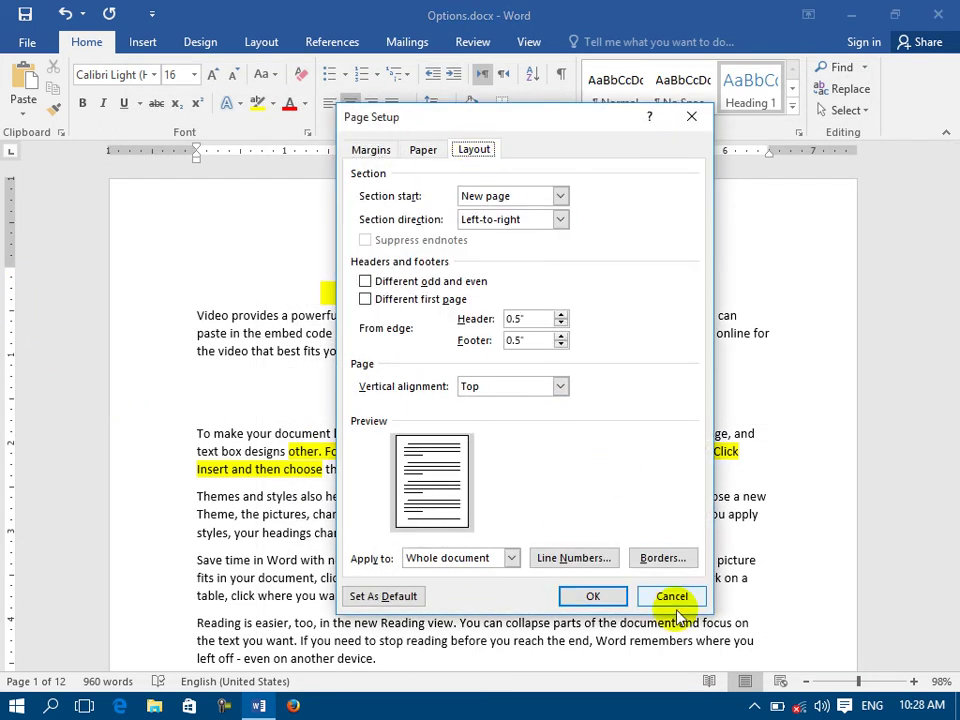
pyautogui.click(423, 151)
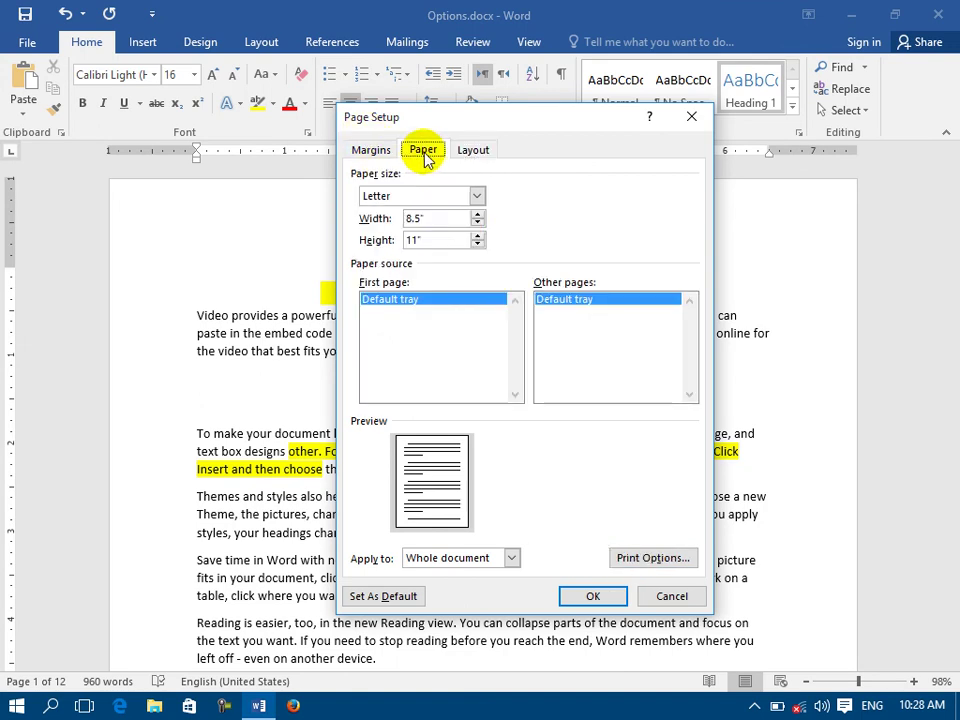
pyautogui.click(627, 561)
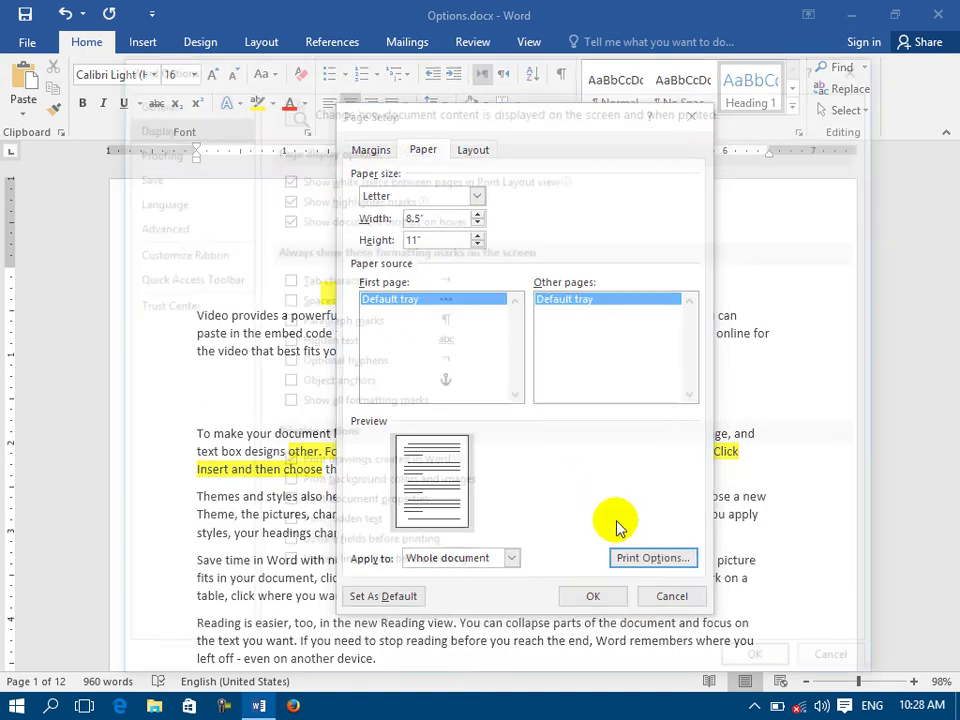
pyautogui.click(831, 666)
pyautogui.click(684, 597)
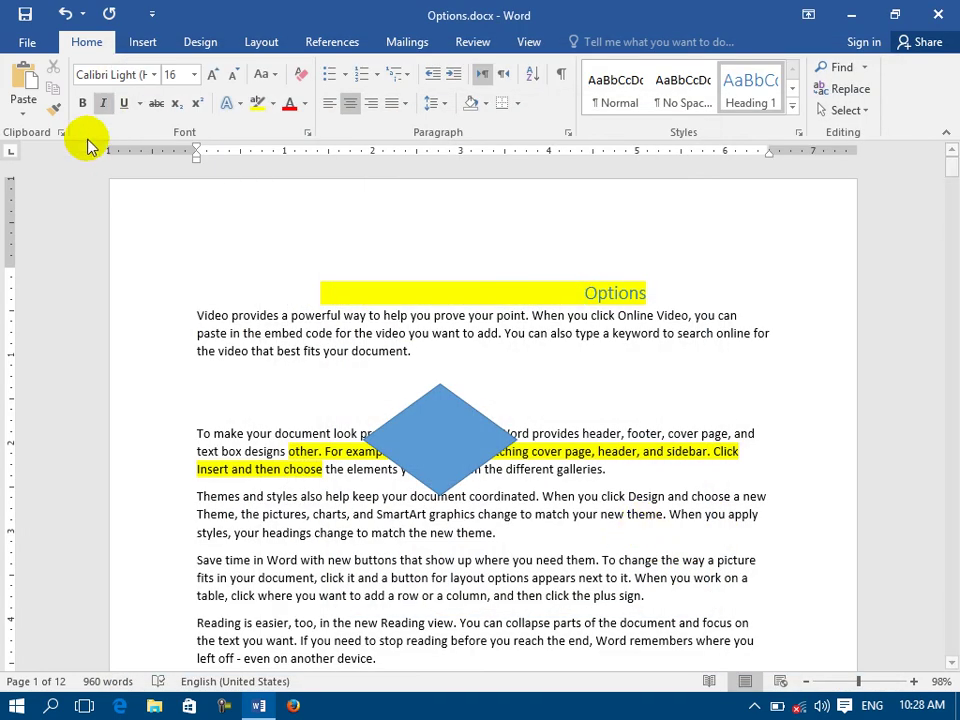
# - Read the description of Print drawings created in Word in the Display settings of Word Options
pyautogui.click(27, 44)
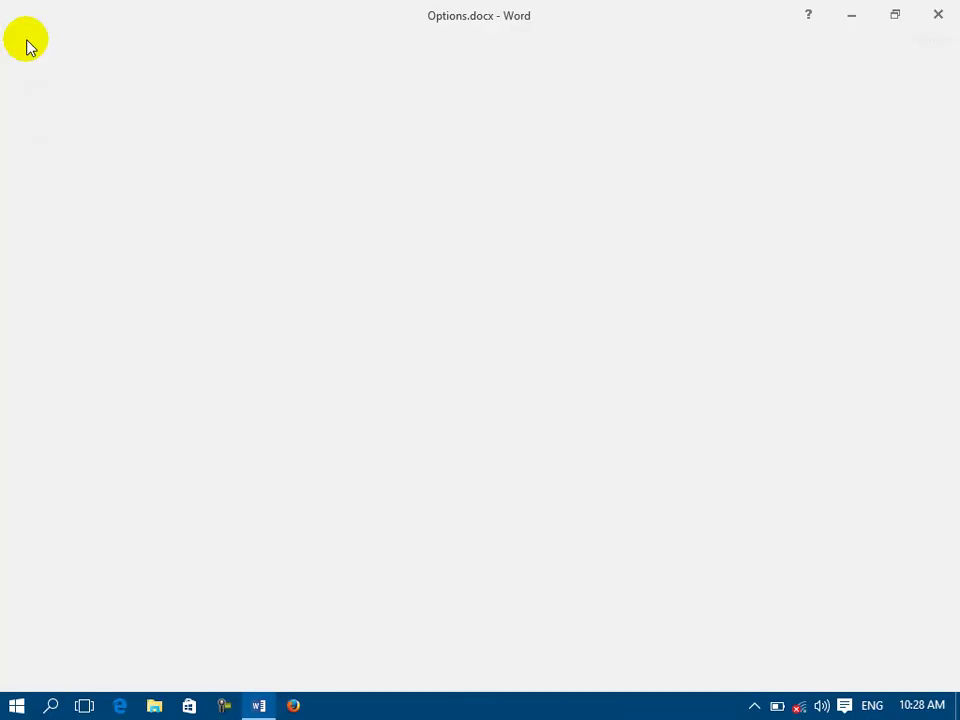
pyautogui.click(15, 472)
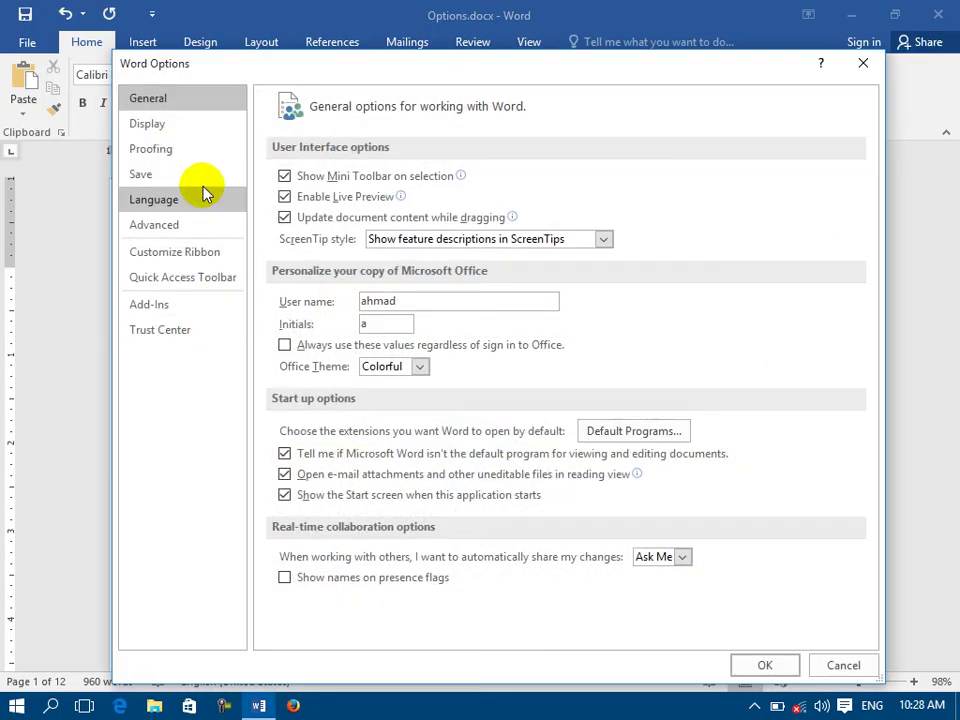
pyautogui.click(170, 126)
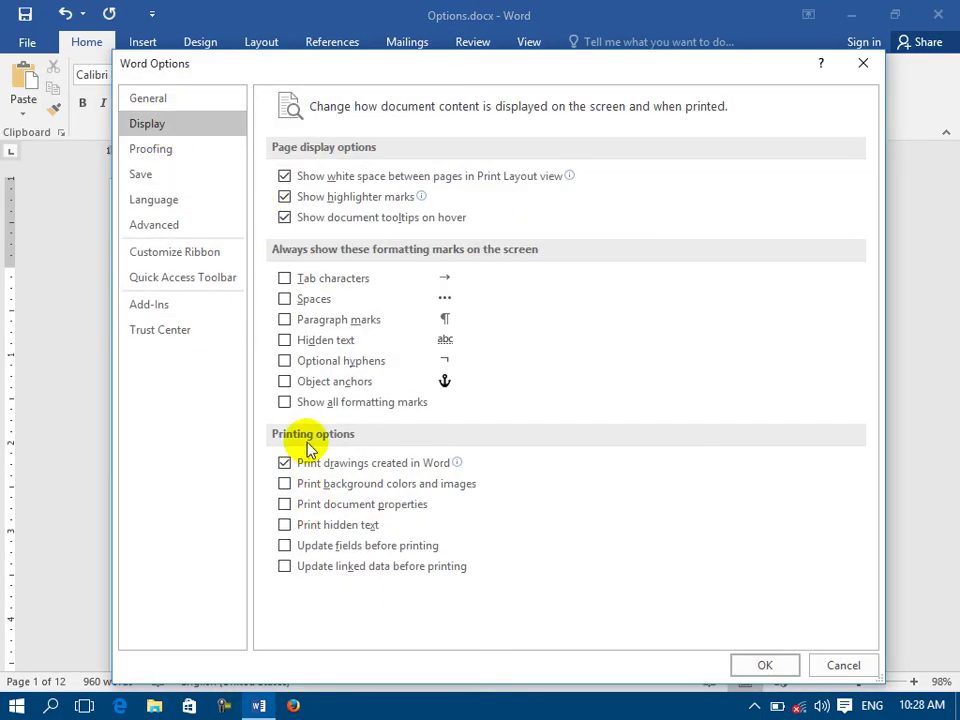
pyautogui.moveTo(337, 470)
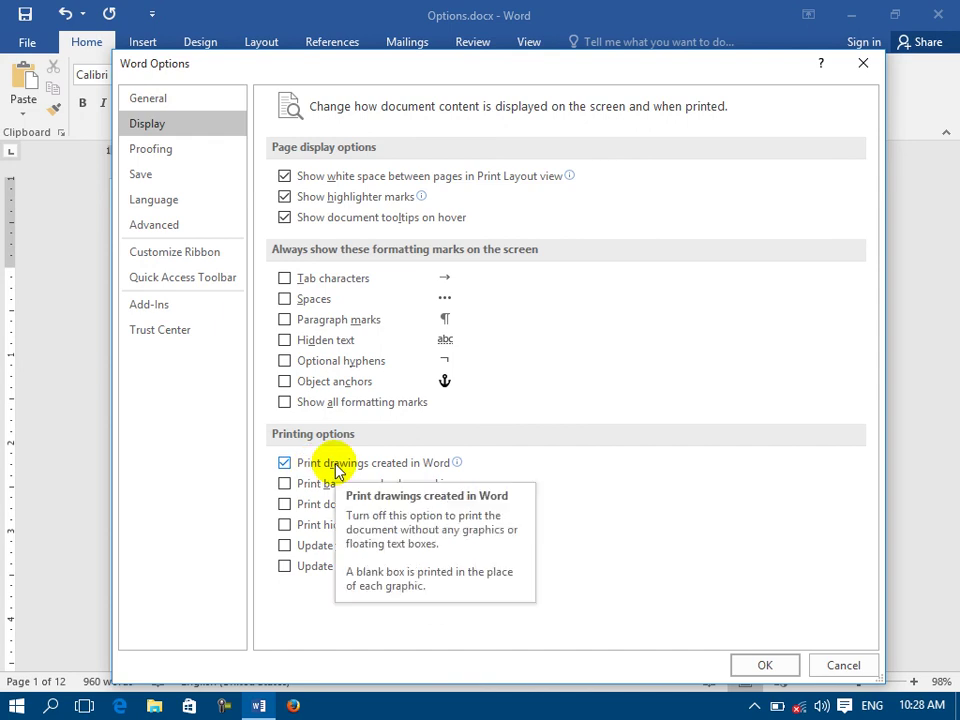
pyautogui.click(843, 665)
# - Move the blue diamond up over the first body paragraph and enlarge it
pyautogui.moveTo(446, 396); pyautogui.dragTo(446, 333)
pyautogui.moveTo(516, 431); pyautogui.dragTo(576, 545)
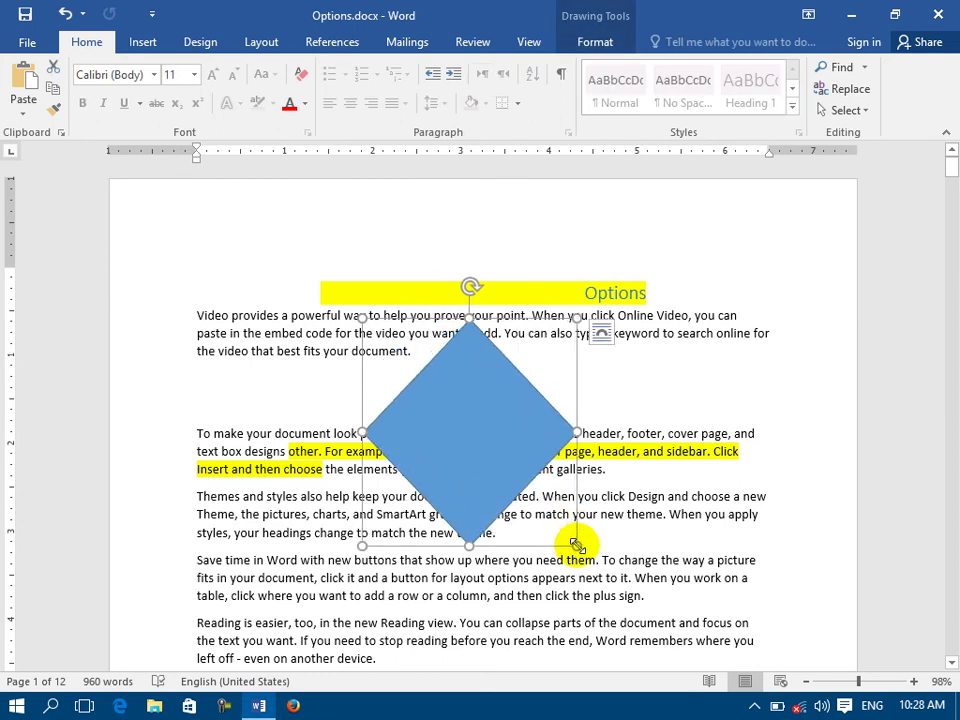
# - Try turning off Print drawings created in Word in the Display settings, restore it and accept the dialog
pyautogui.click(27, 40)
pyautogui.click(84, 465)
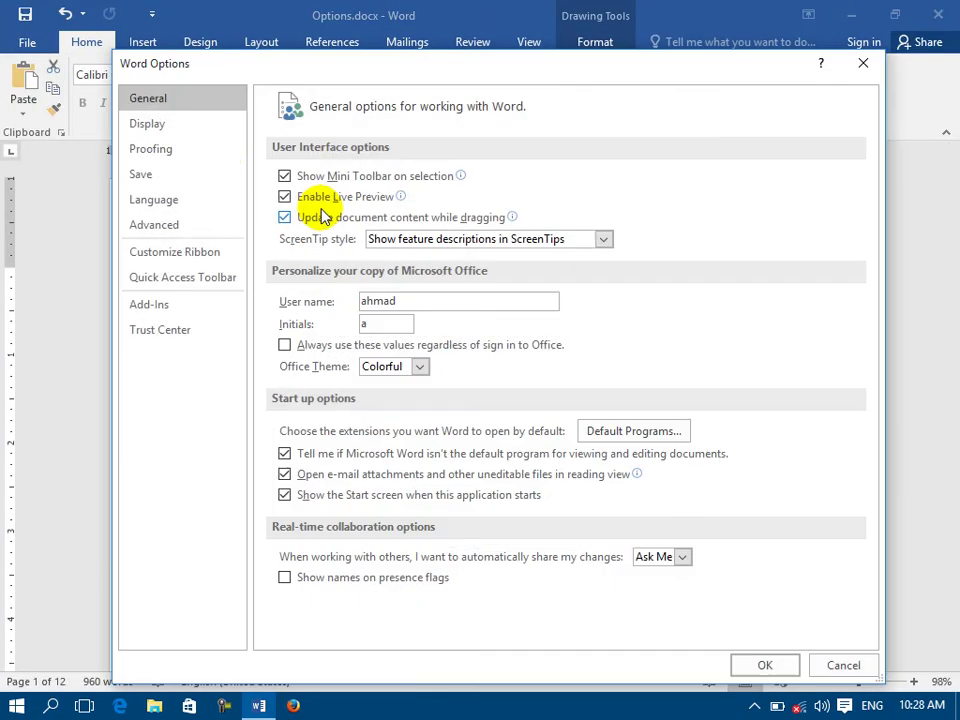
pyautogui.click(149, 127)
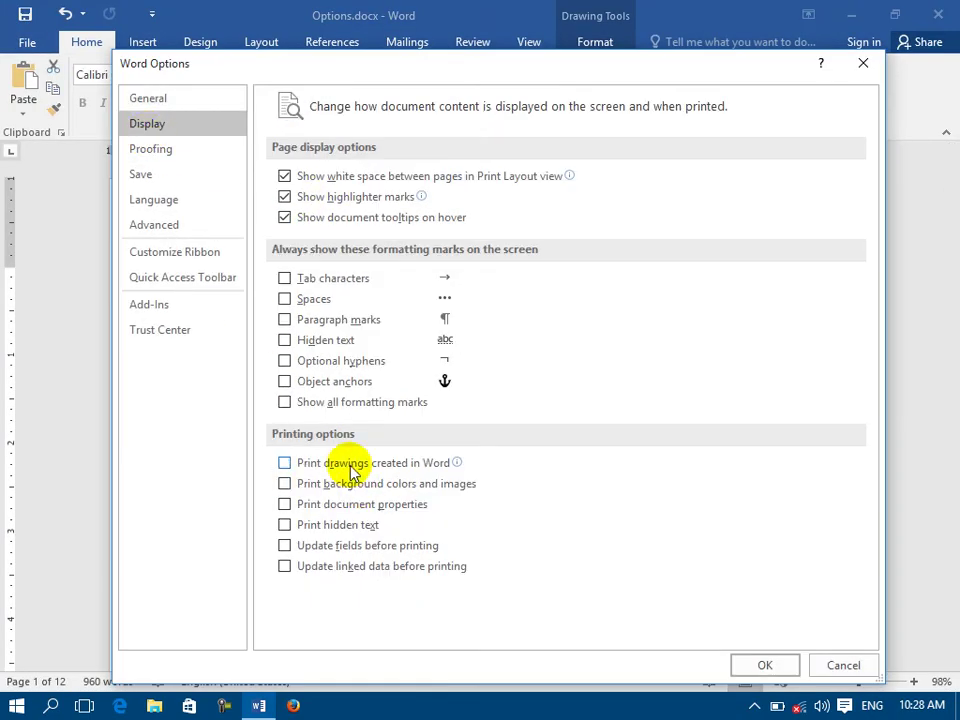
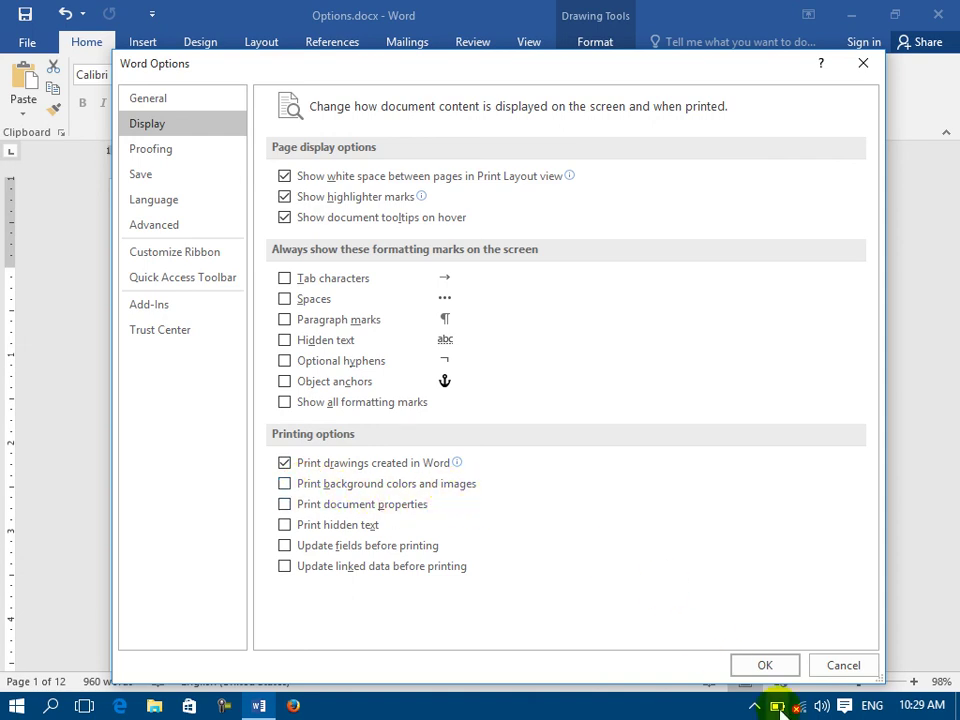
pyautogui.click(772, 670)
# - Try a dark blue-gray shading fill on the heading and first body paragraph, then cancel Borders and Shading
pyautogui.moveTo(306, 232); pyautogui.dragTo(574, 418)
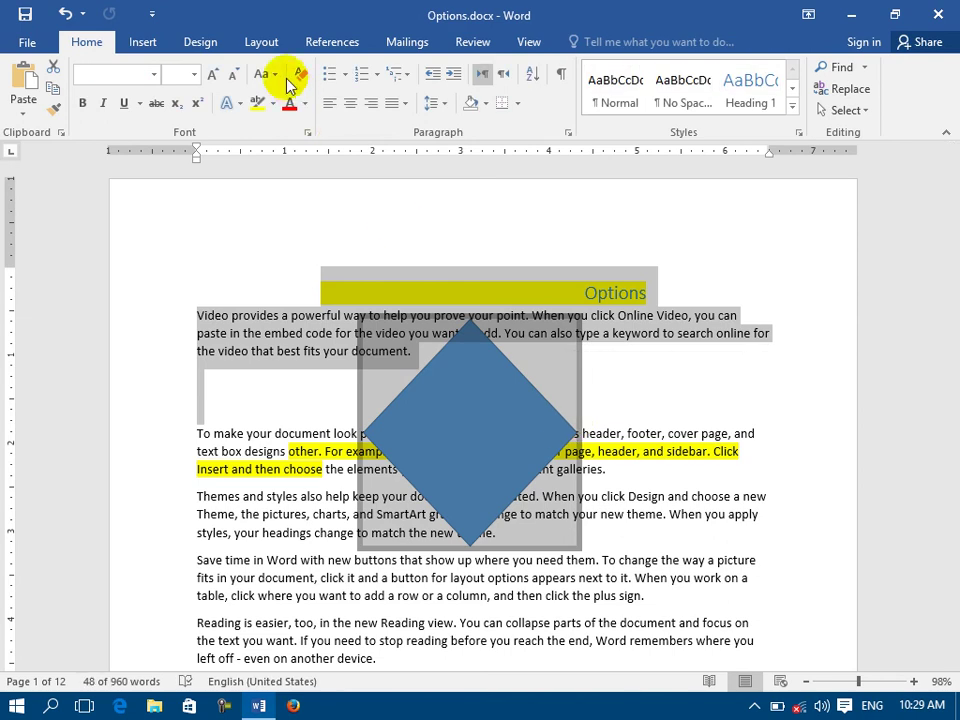
pyautogui.click(142, 42)
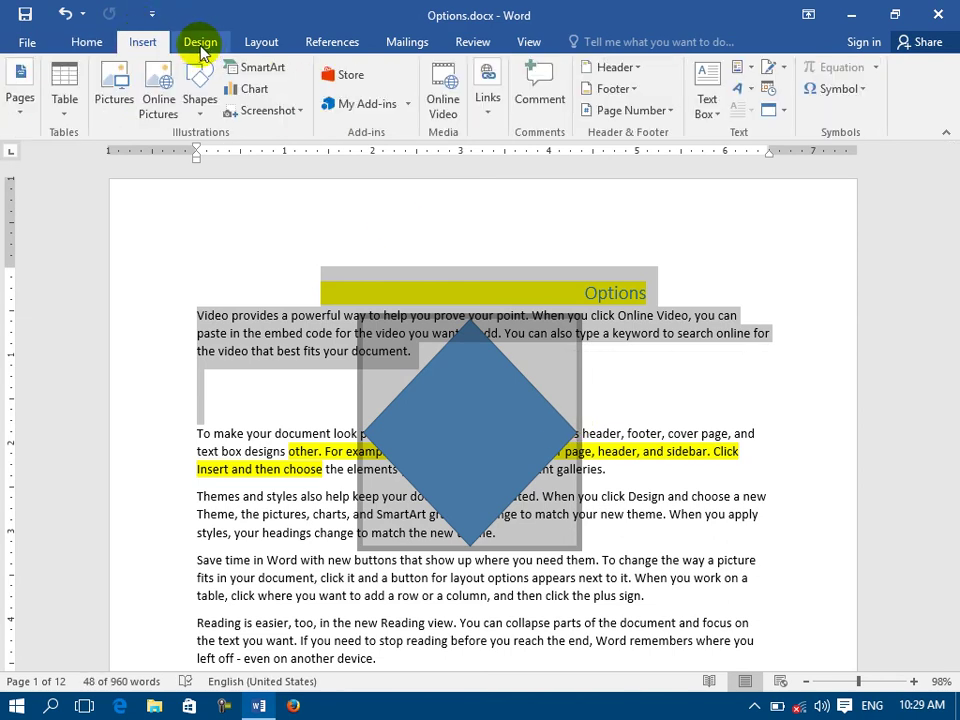
pyautogui.click(199, 45)
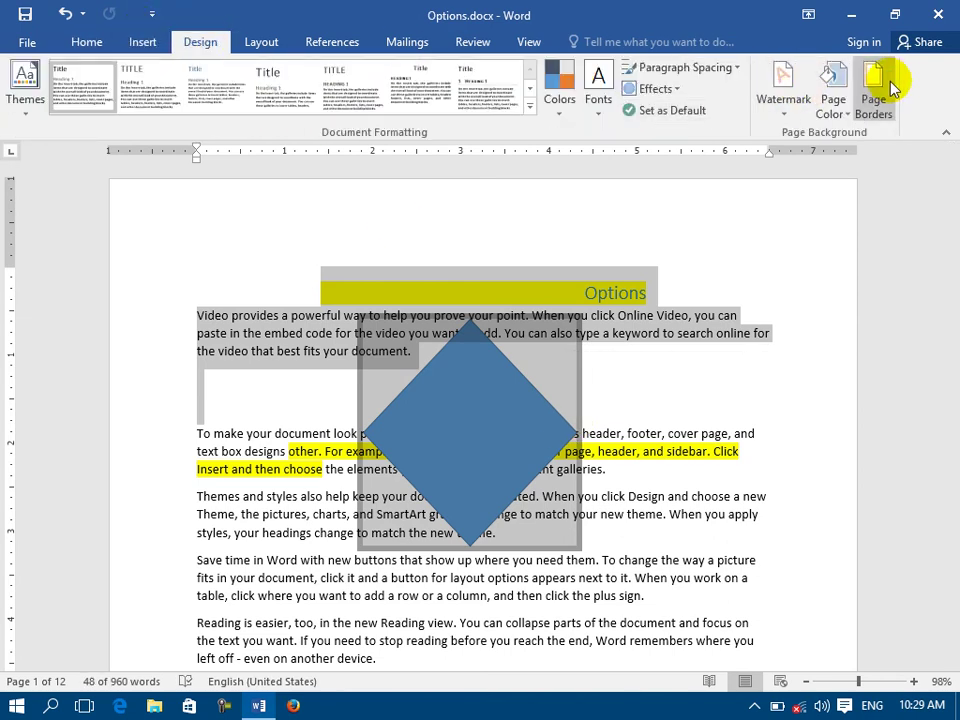
pyautogui.click(875, 82)
pyautogui.click(392, 186)
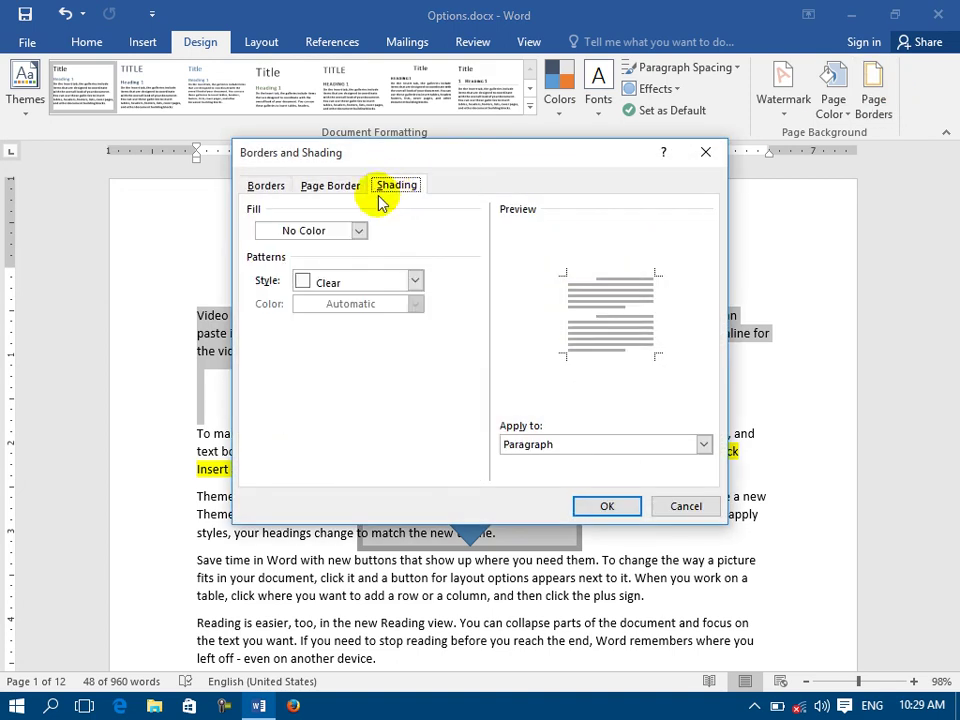
pyautogui.click(412, 280)
pyautogui.click(336, 231)
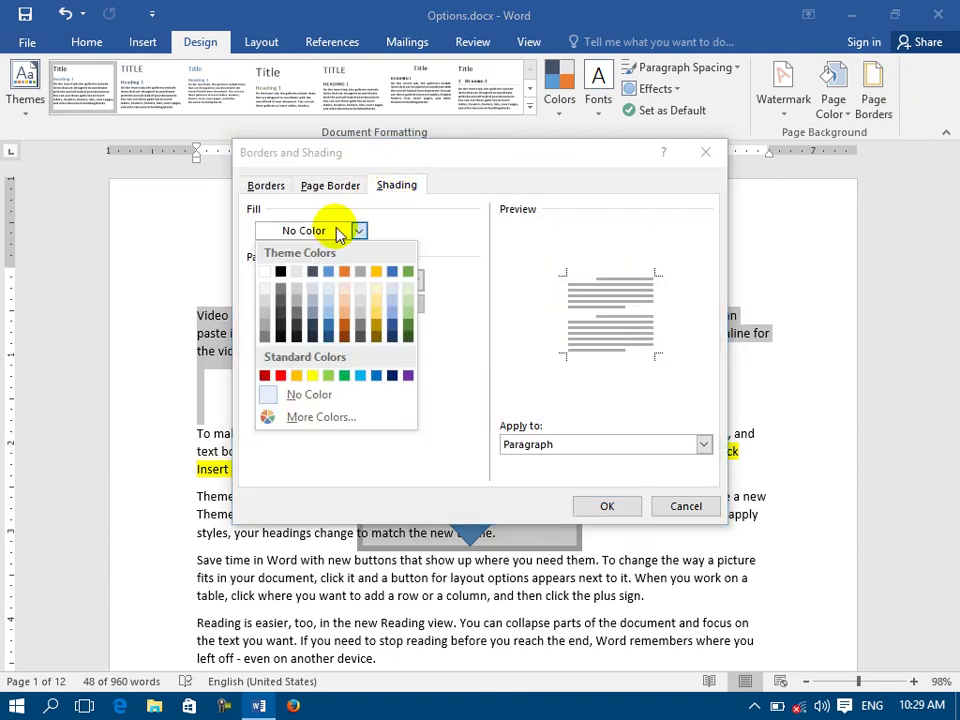
pyautogui.click(313, 328)
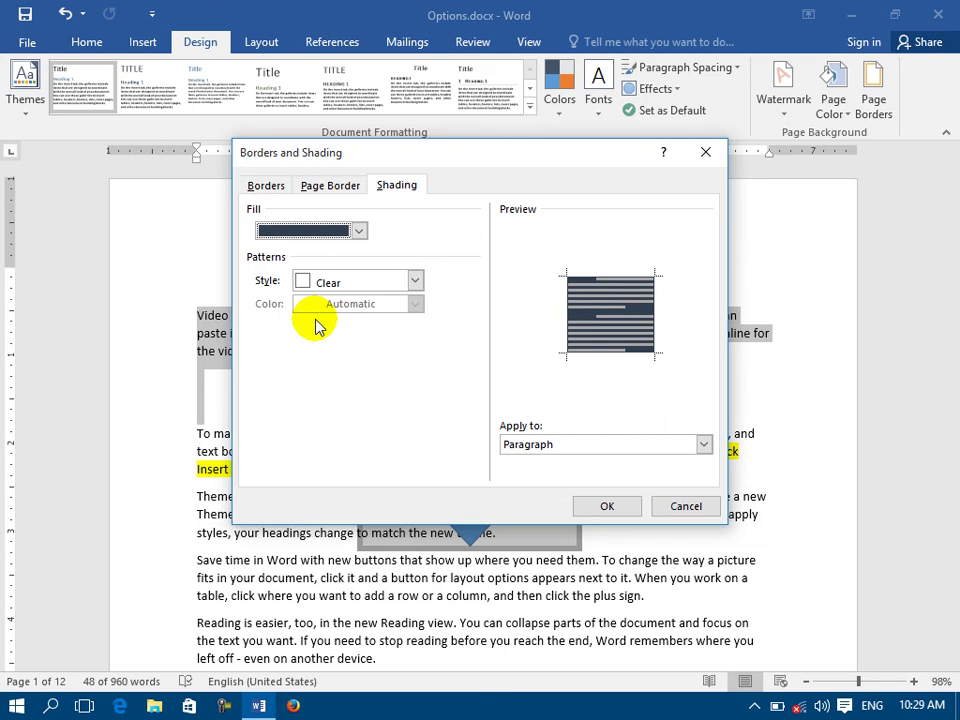
pyautogui.click(692, 508)
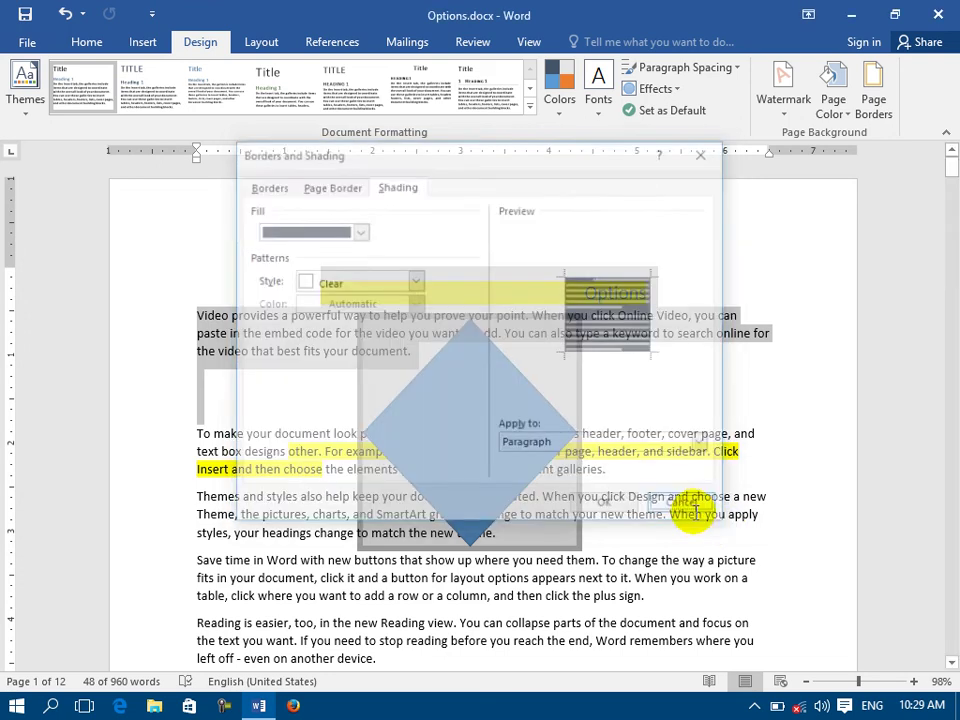
# - Examine the background colors and images and document properties printing options in the Display settings, closing without changes
pyautogui.click(27, 44)
pyautogui.click(42, 464)
pyautogui.click(133, 122)
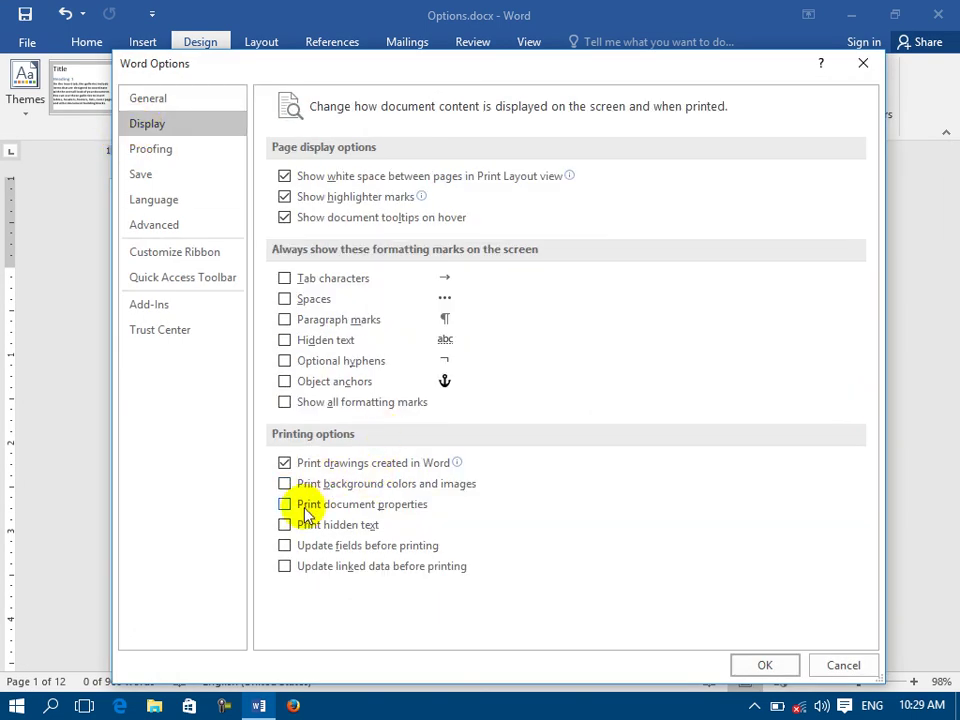
pyautogui.click(845, 660)
# - View the document's print preview and examine the available choices for which pages or document information to print
pyautogui.click(27, 42)
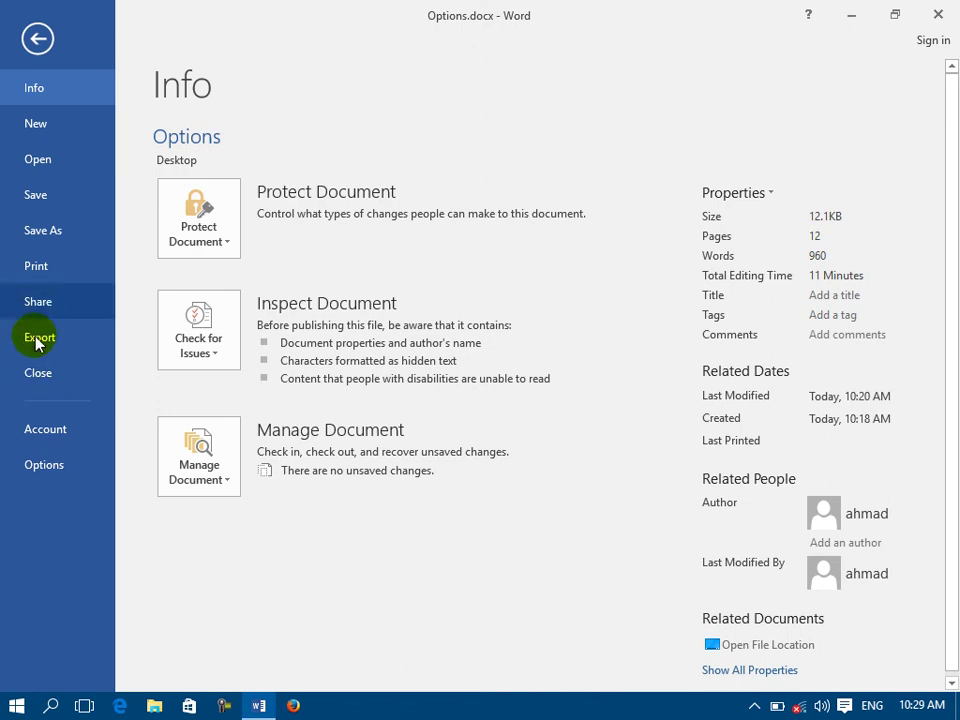
pyautogui.click(48, 266)
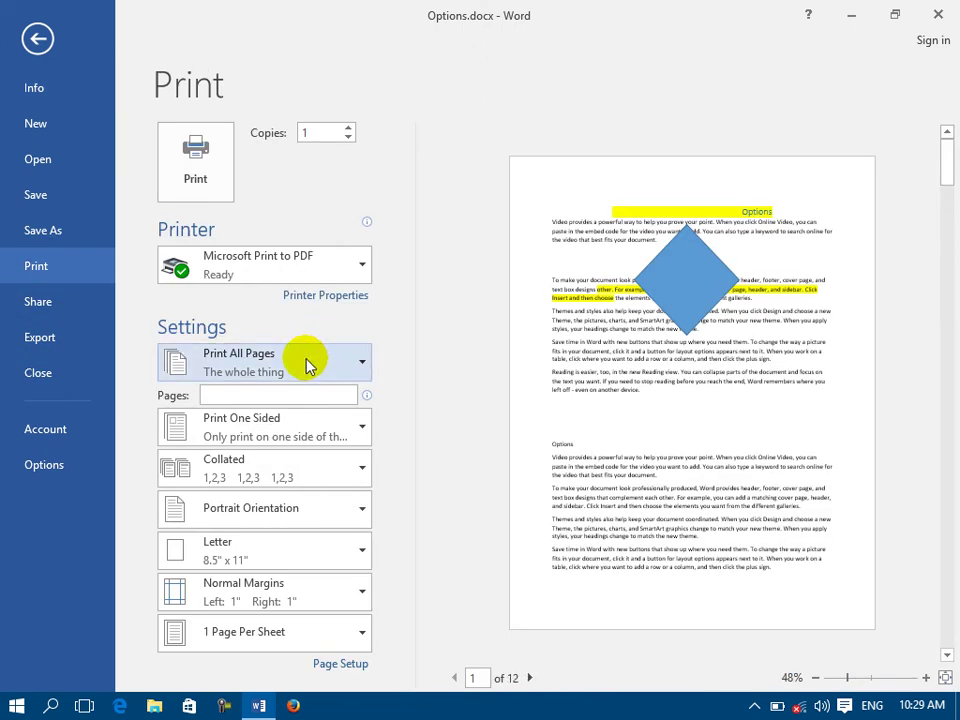
pyautogui.click(294, 368)
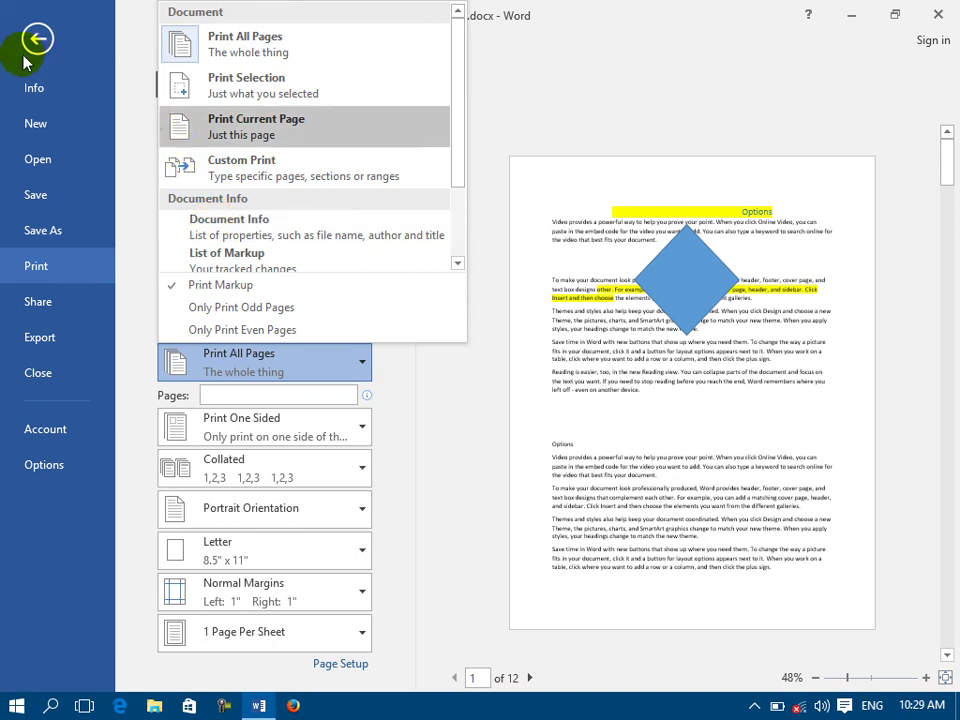
# - Try turning on Print document properties in the Display settings of Word Options and turn it off again
pyautogui.click(52, 468)
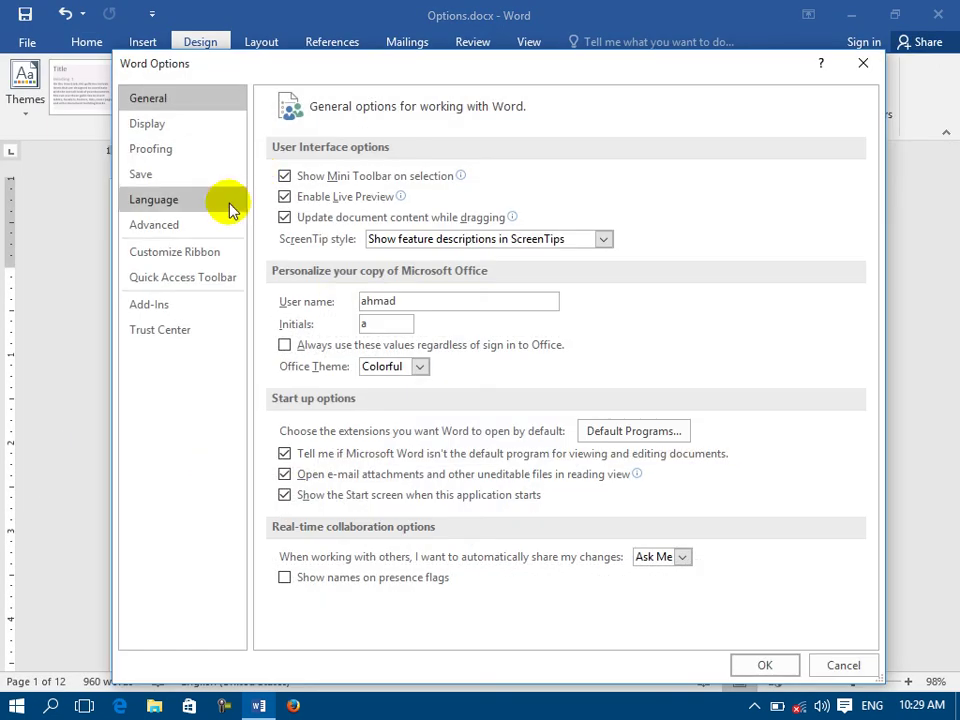
pyautogui.click(120, 148)
pyautogui.click(135, 124)
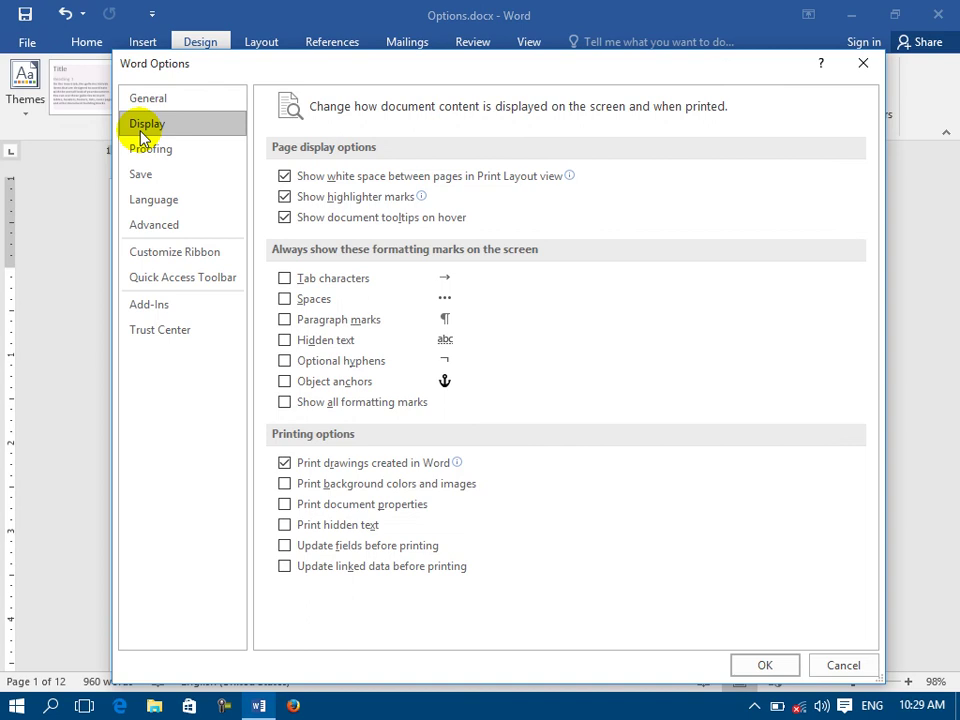
pyautogui.click(329, 506)
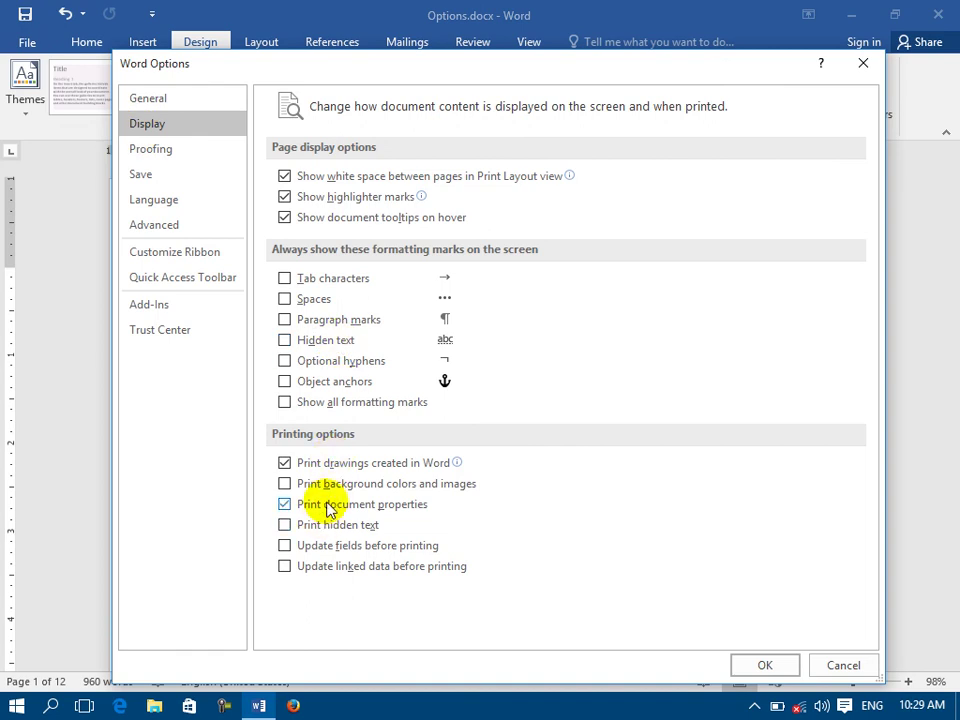
pyautogui.click(329, 506)
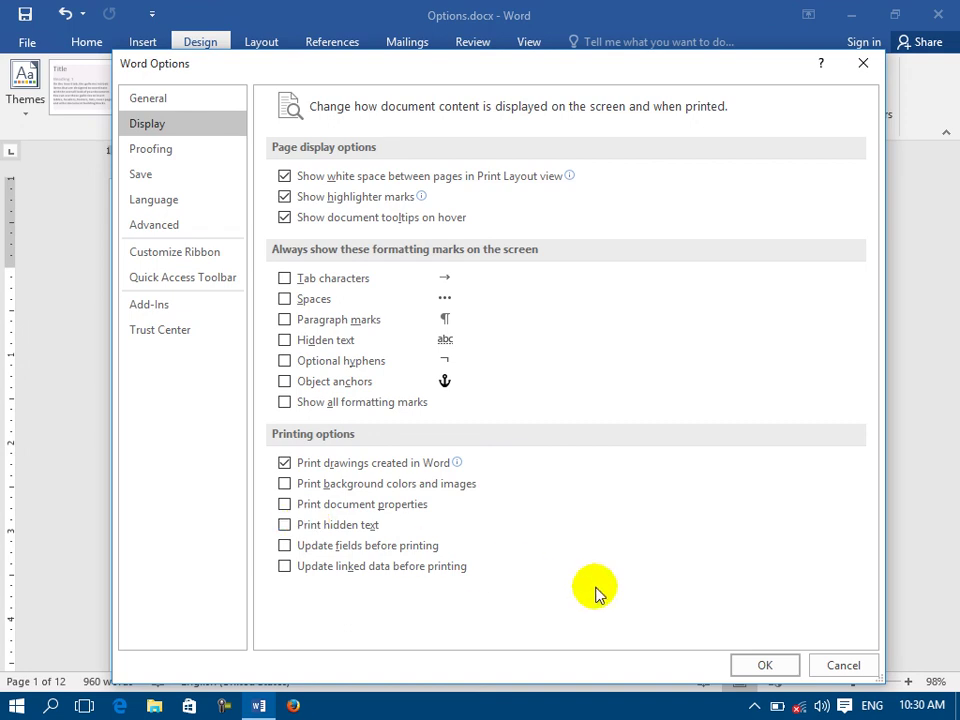
# - Apply the Hidden font effect to the text from "change to match the new theme" through "where you need them"
pyautogui.moveTo(314, 532); pyautogui.dragTo(585, 561)
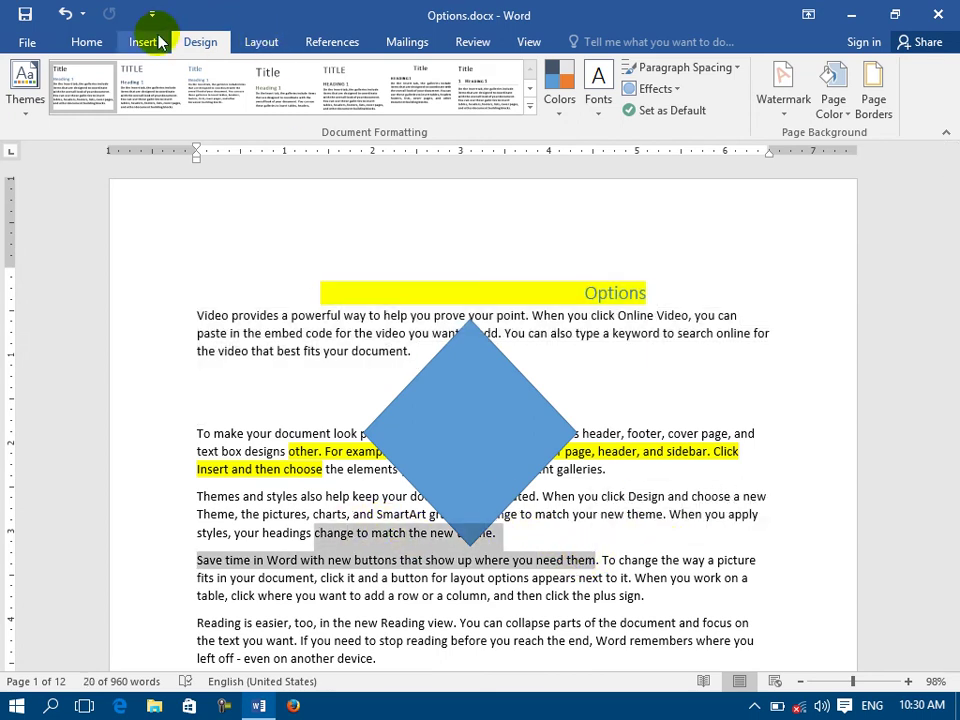
pyautogui.click(86, 42)
pyautogui.click(308, 132)
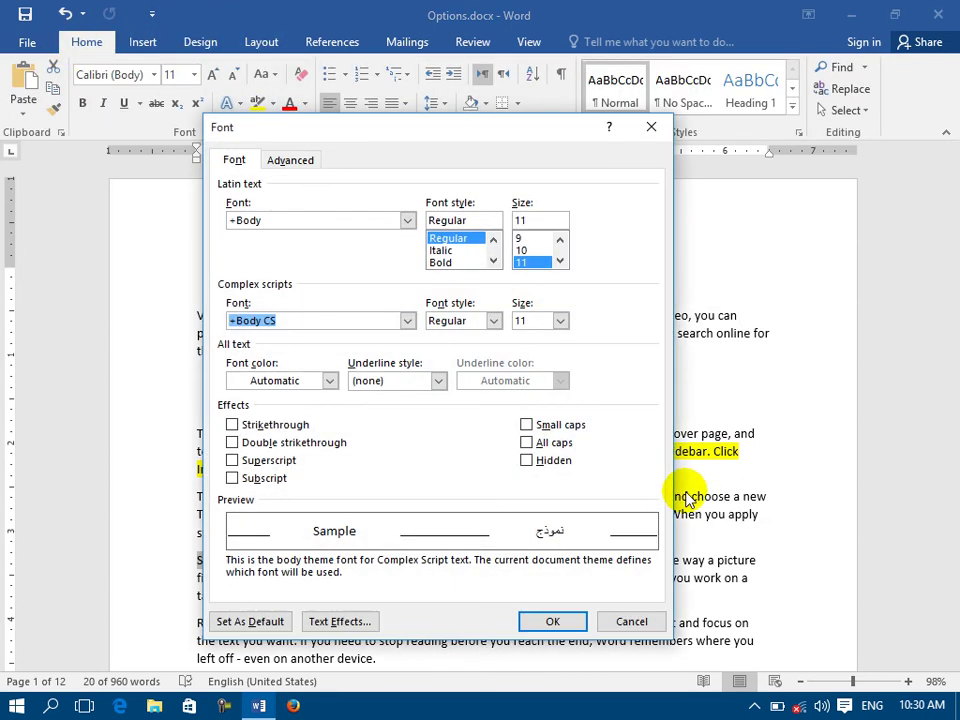
pyautogui.click(542, 470)
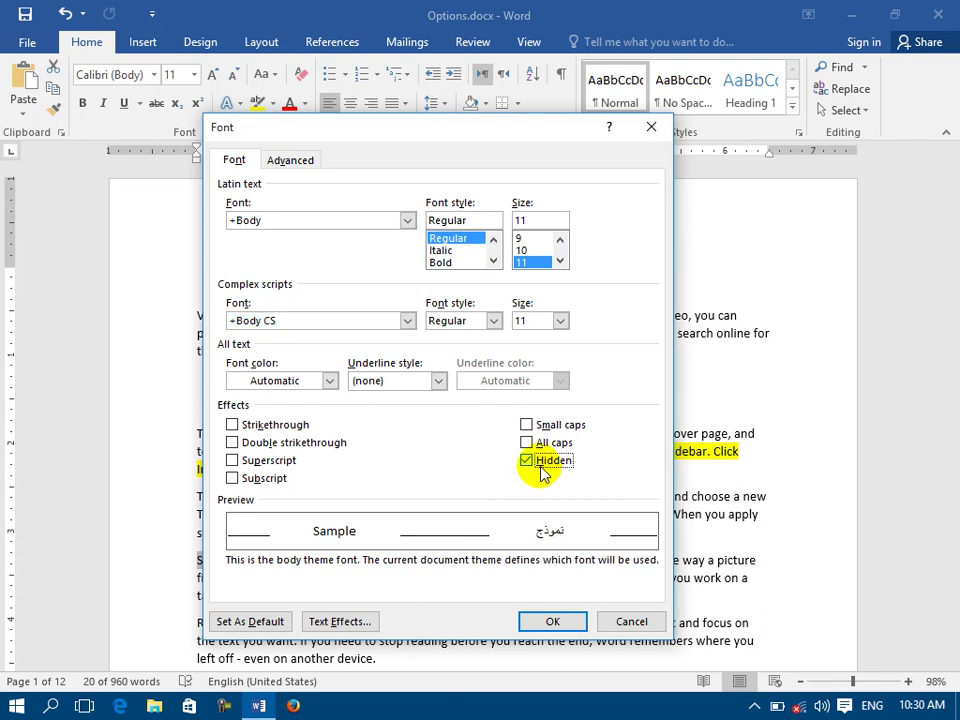
pyautogui.click(552, 621)
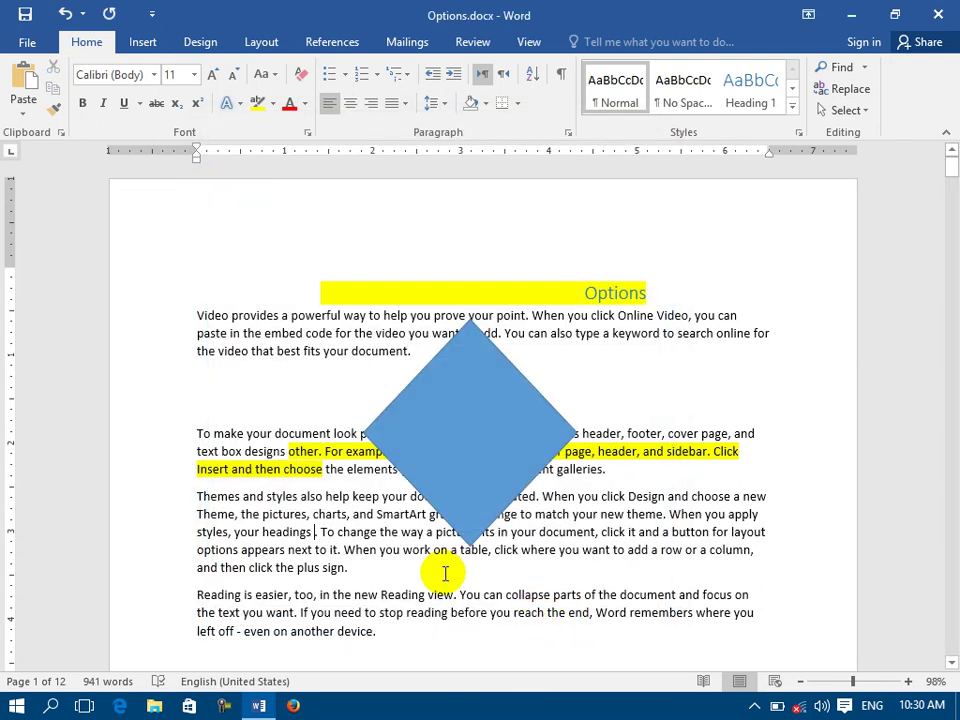
# - Examine the Print hidden text option and the other Display settings in Word Options, briefly revisiting the General settings
pyautogui.click(22, 40)
pyautogui.click(57, 480)
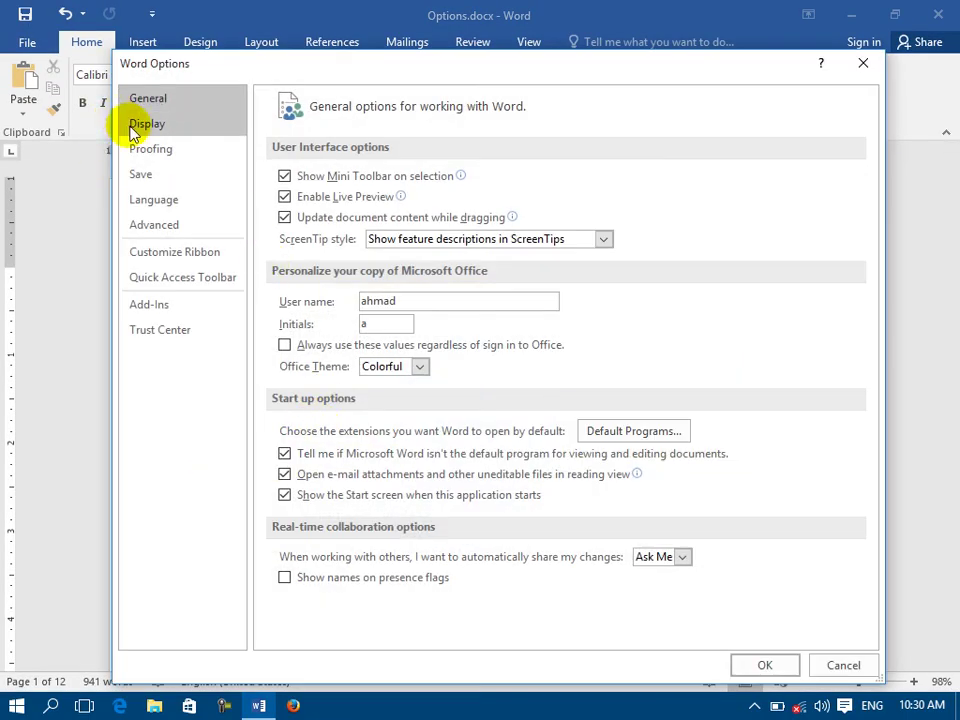
pyautogui.click(131, 126)
pyautogui.click(318, 527)
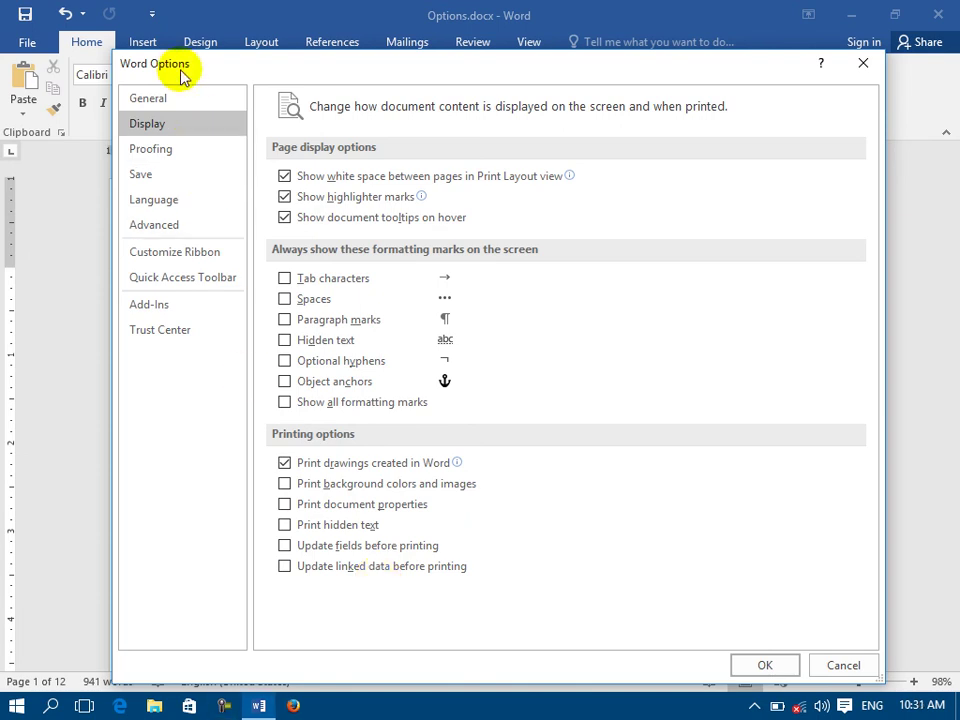
pyautogui.click(169, 103)
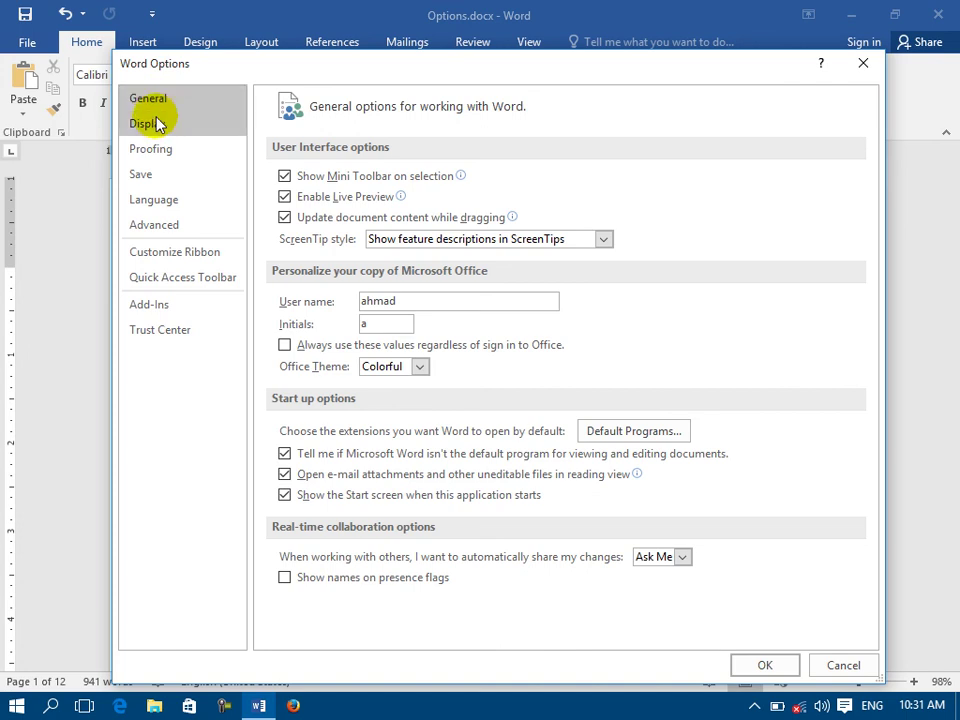
pyautogui.click(157, 125)
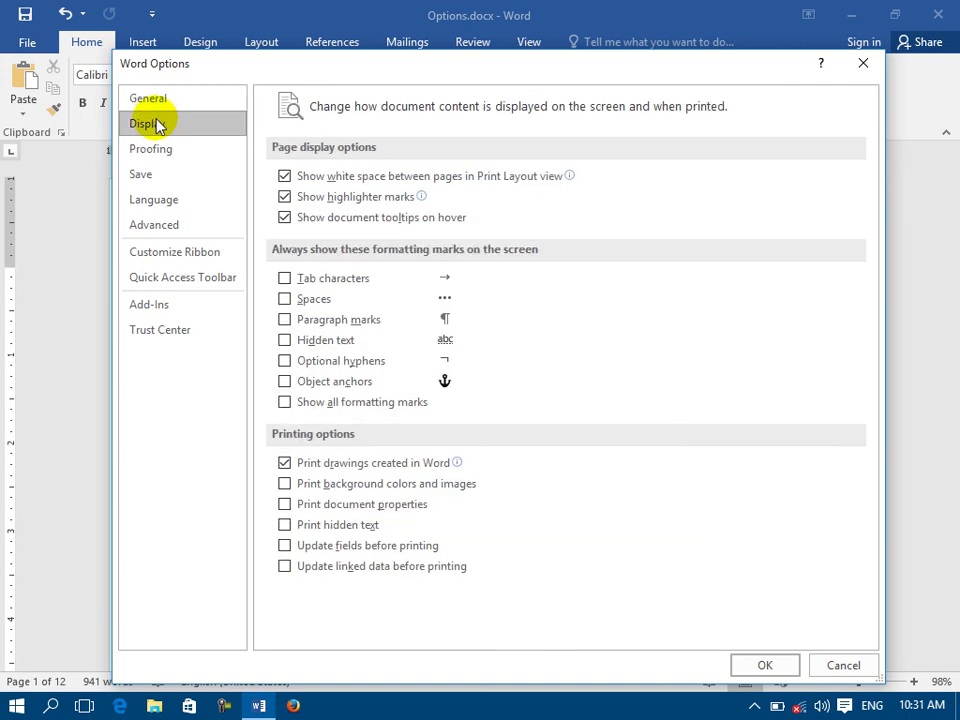